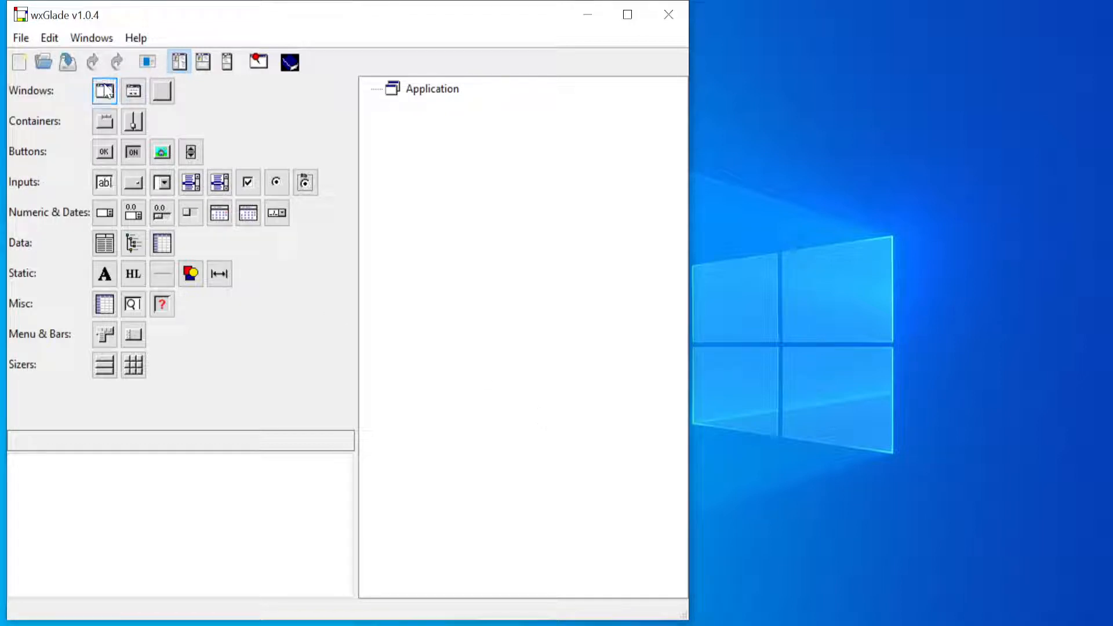
- Save the project as wxglade.wxg in the folder C:\wxPython Tutorial\wxGlade Output
left_click(69, 65)
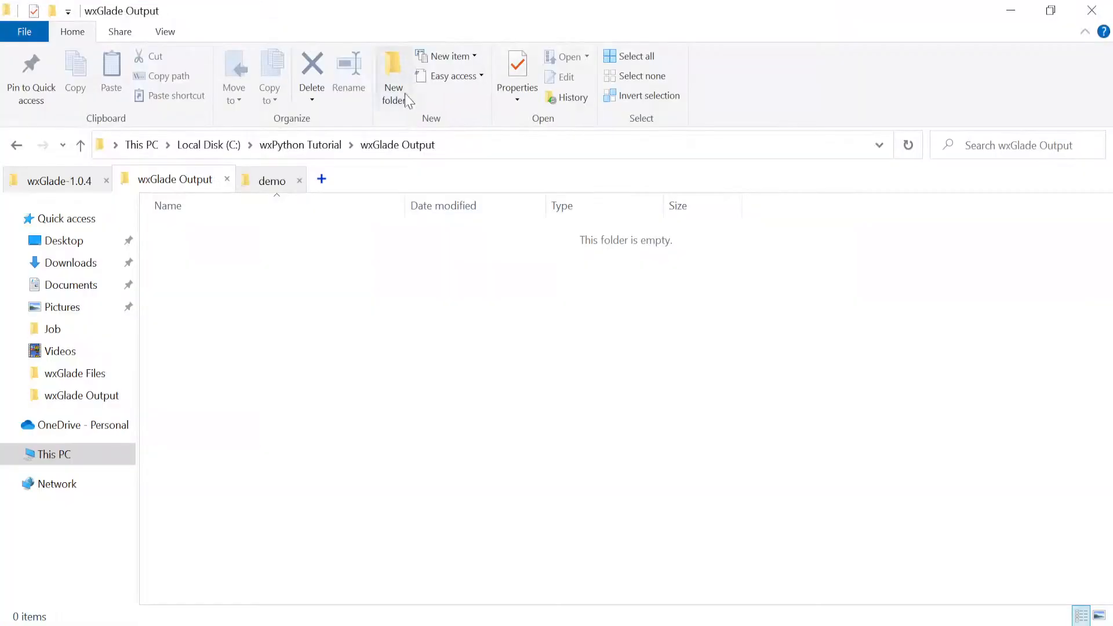
left_click(467, 146)
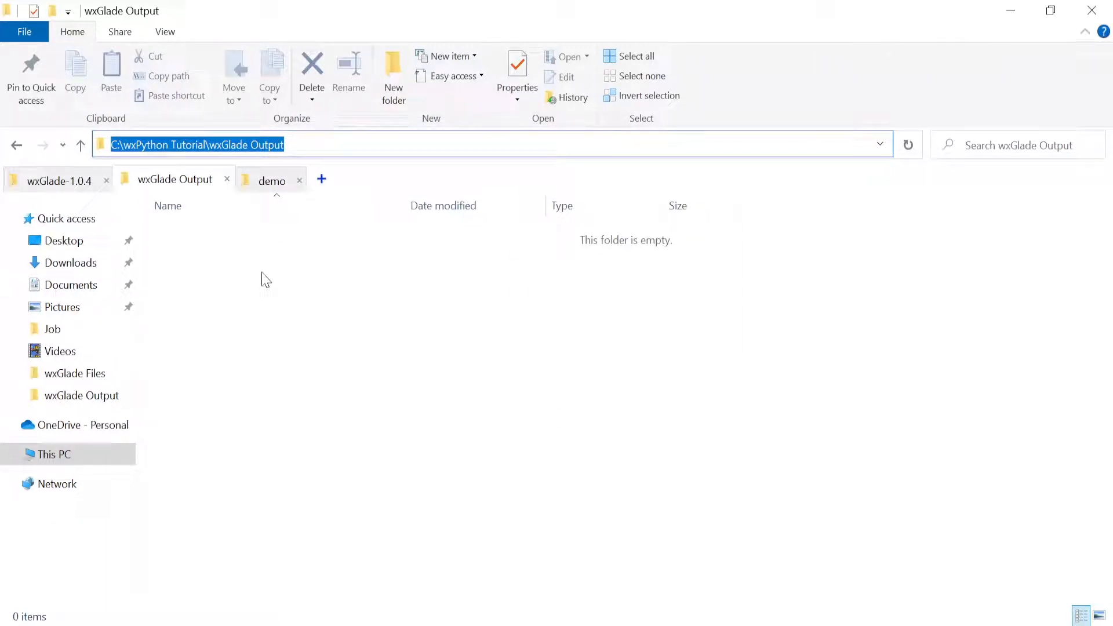
key("alt+Tab")
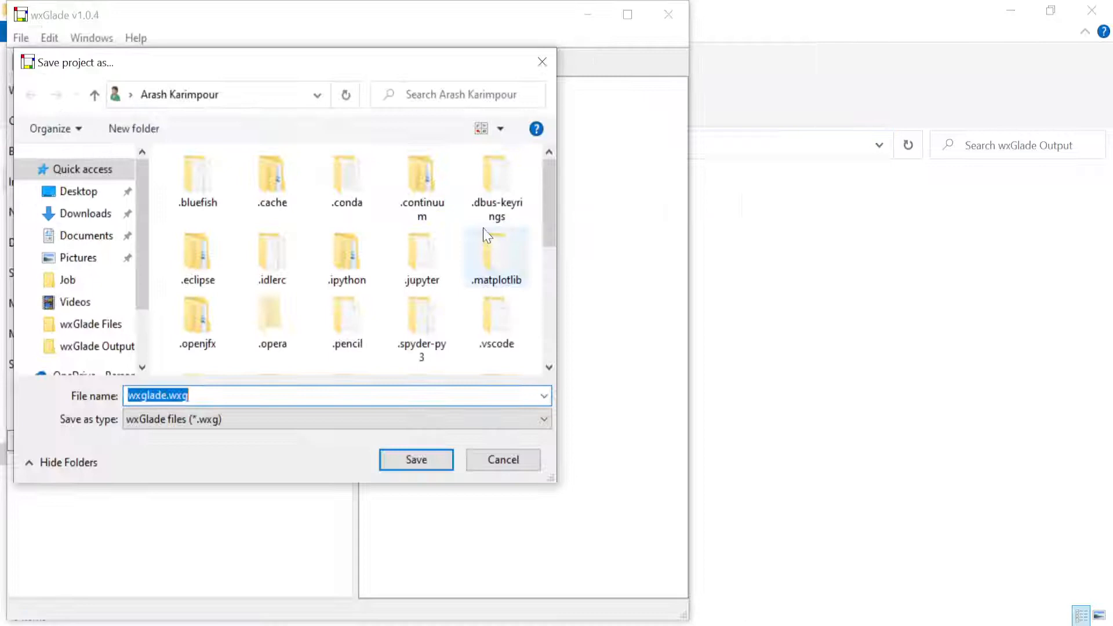
left_click(262, 96)
key("ctrl+v")
key("Return")
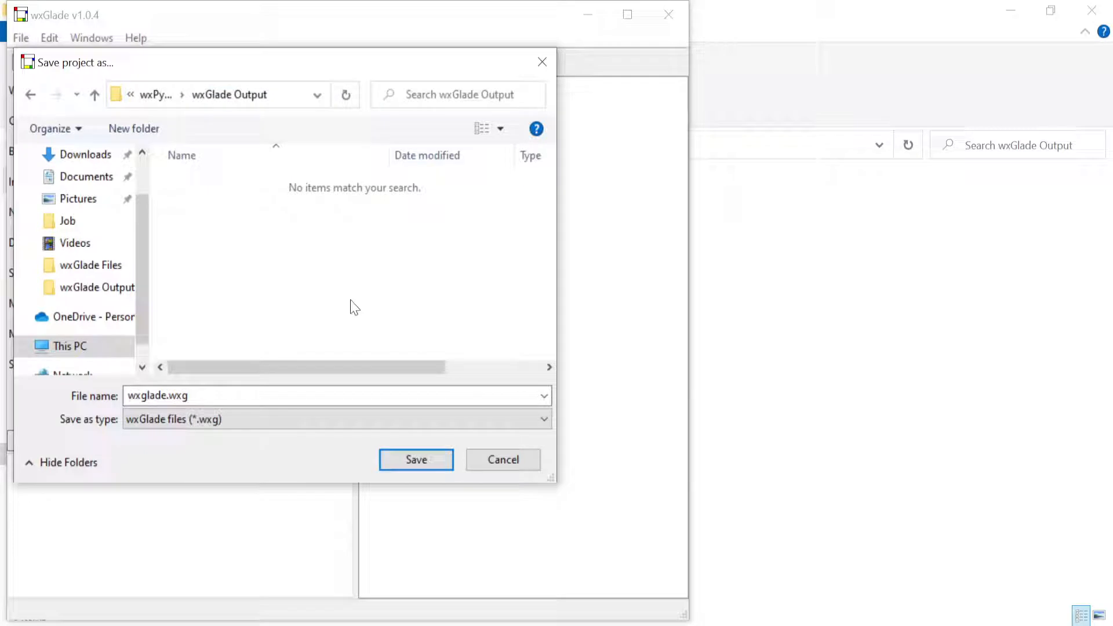
left_click(415, 460)
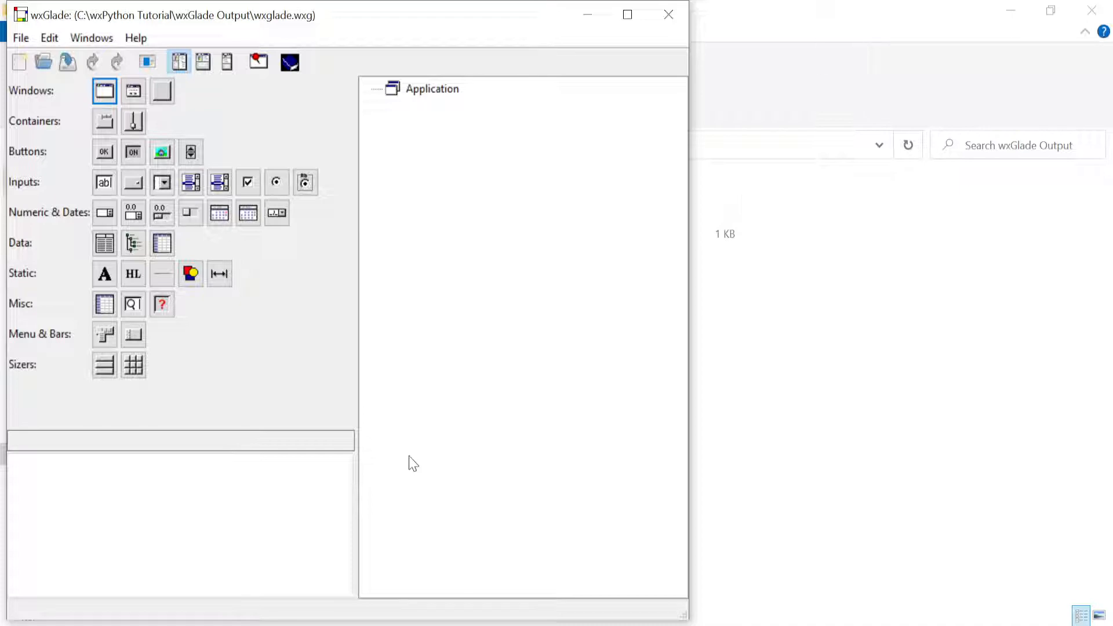
- Add a wxFrame of class MyFrame with a panel and sizer, and place its design window beside the main window
left_click(105, 91)
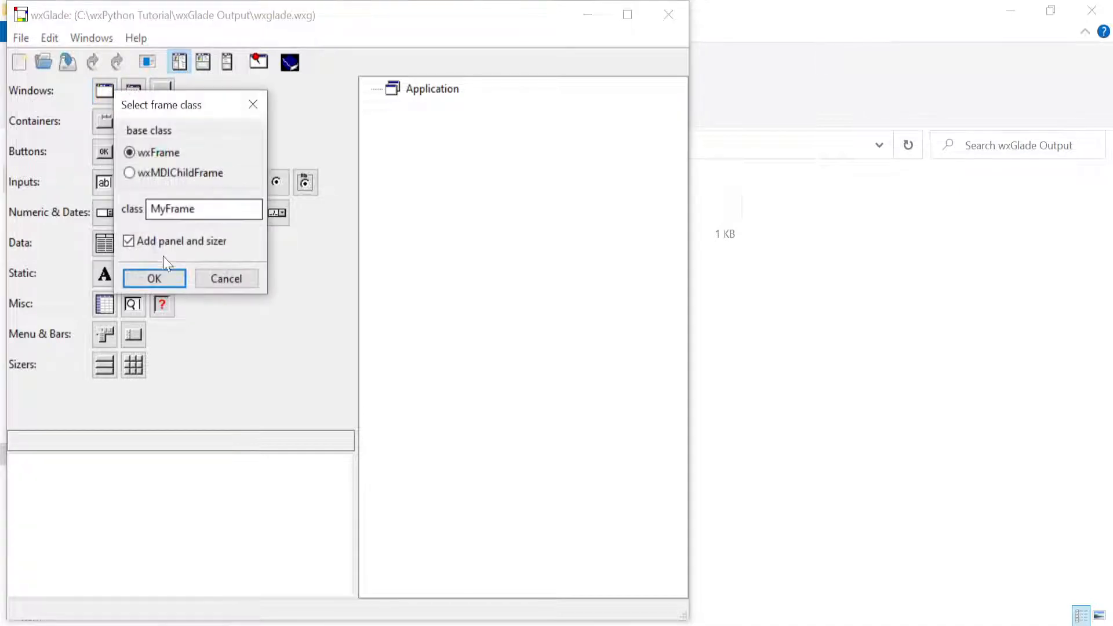
left_click(165, 277)
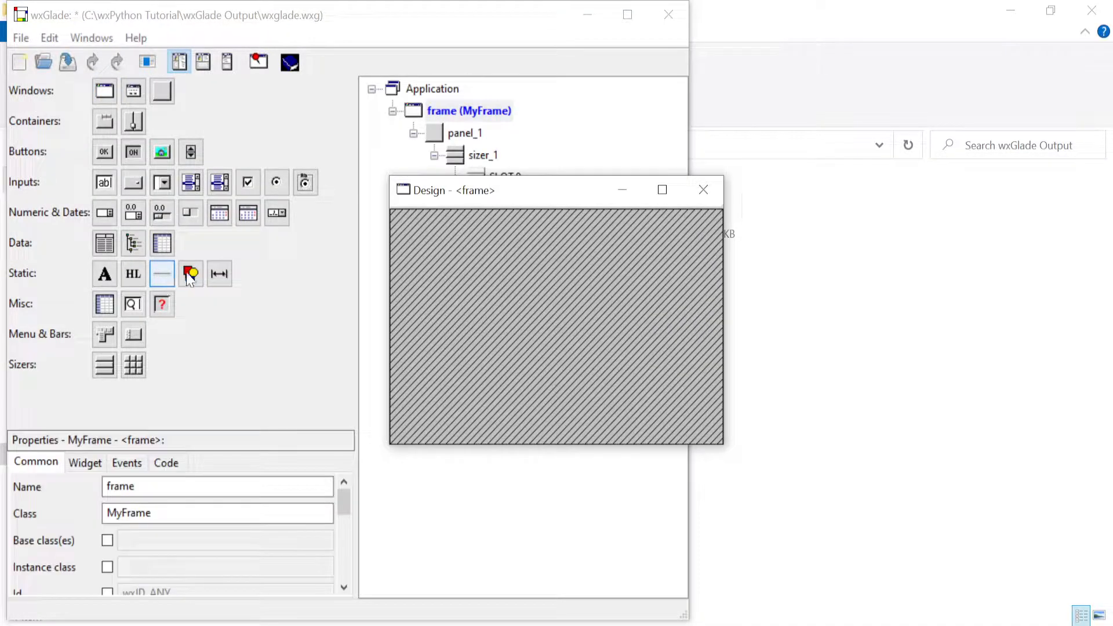
key("super+d")
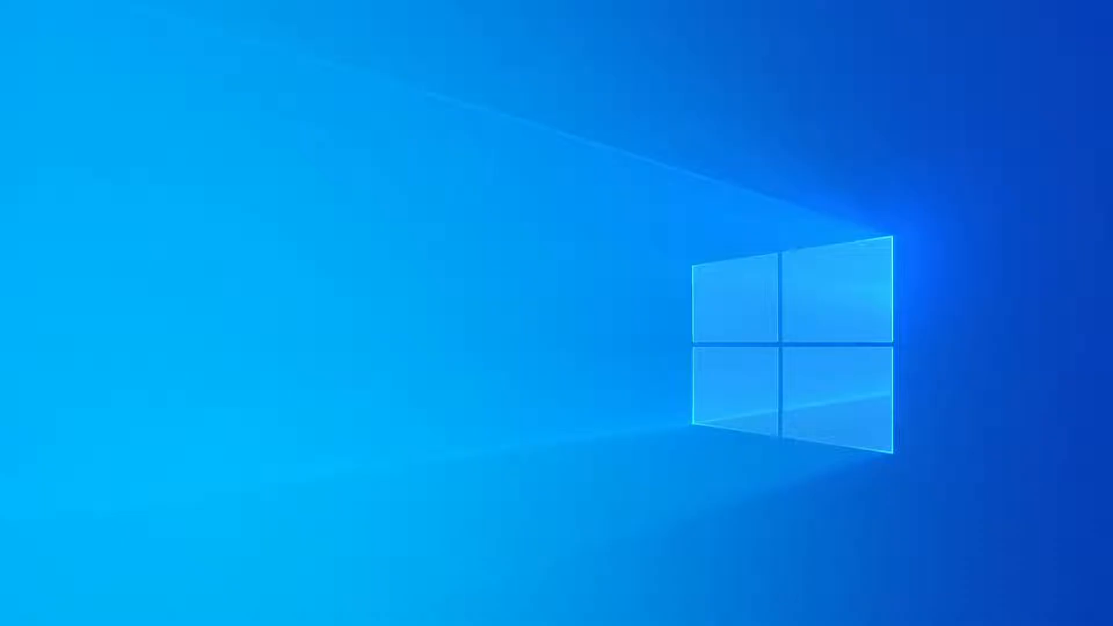
left_click(666, 578)
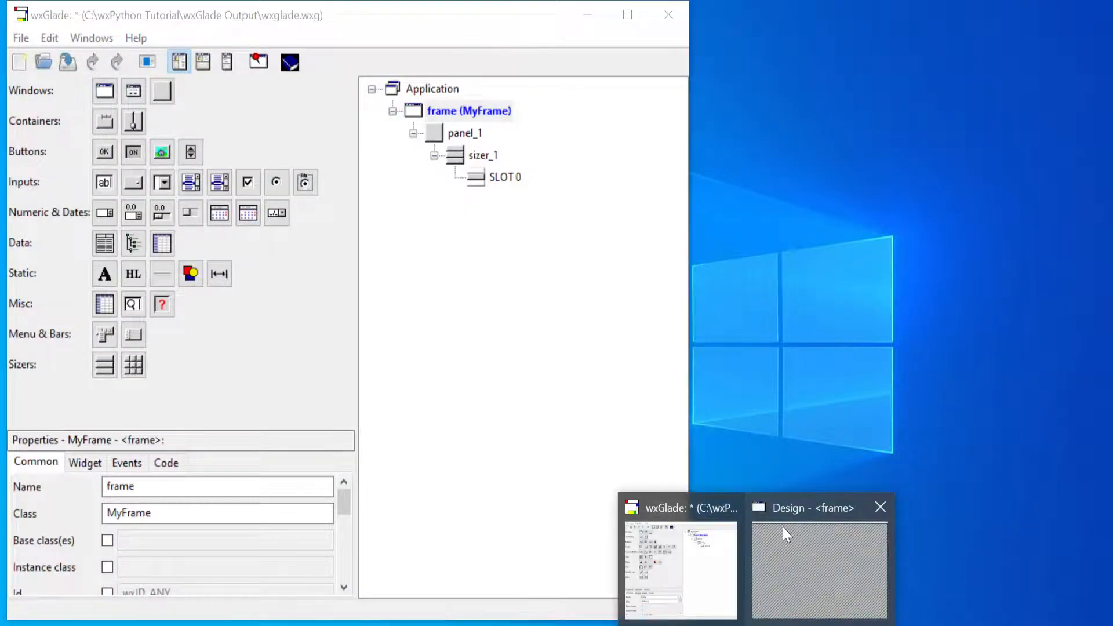
left_click(783, 527)
left_click_drag(577, 193, 872, 194)
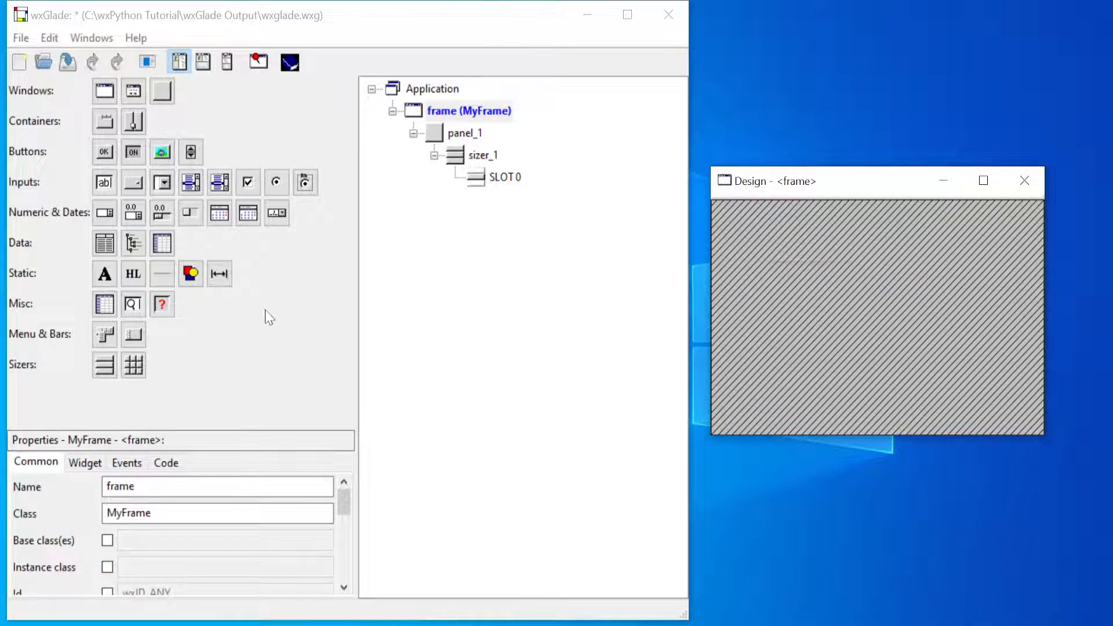
- Add a vertical box sizer with 3 slots in the empty slot of sizer_1
left_click(104, 365)
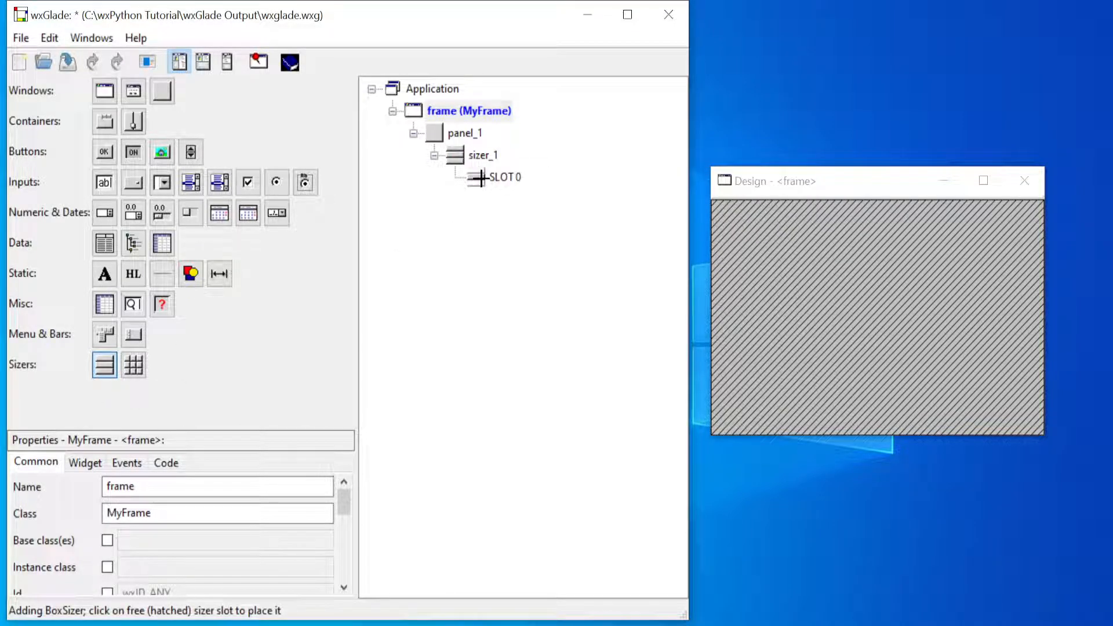
left_click(480, 178)
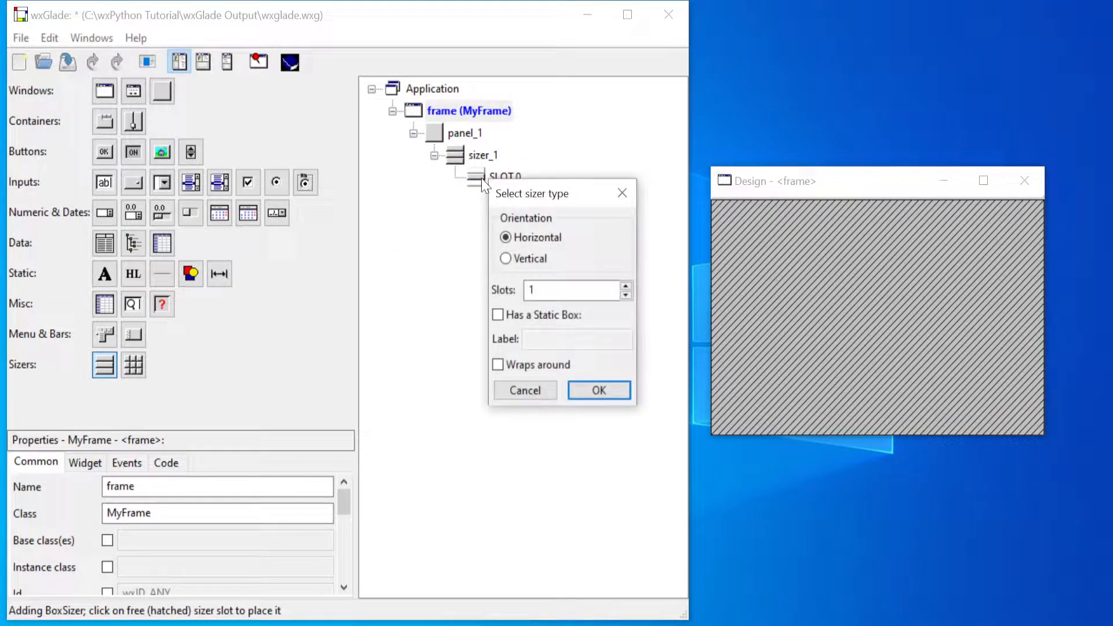
left_click(525, 259)
left_click(626, 287)
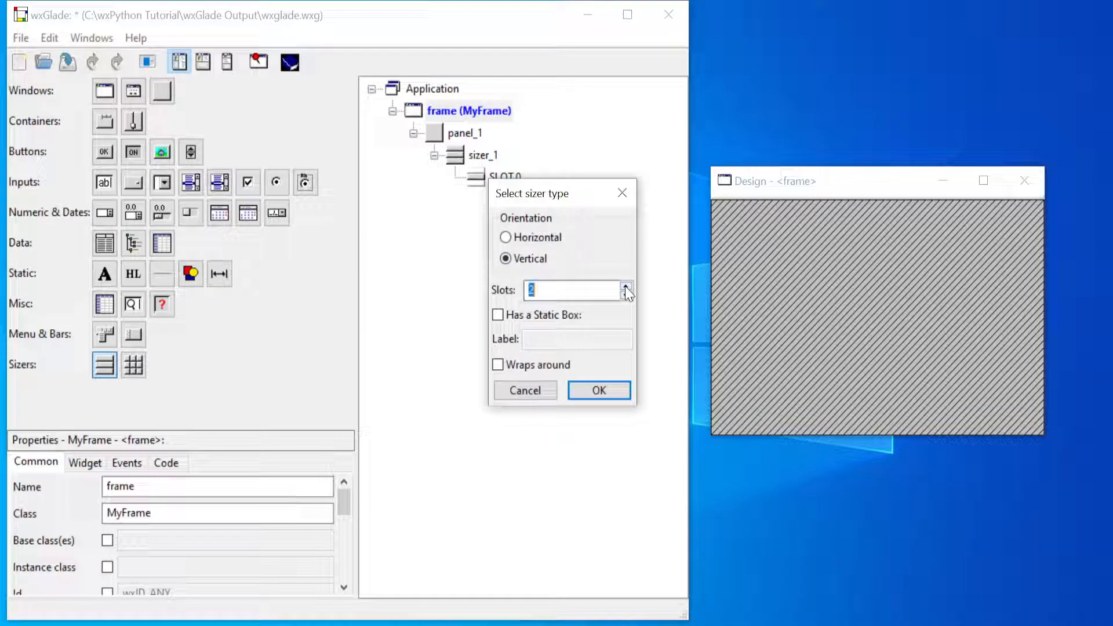
left_click(627, 287)
left_click(599, 390)
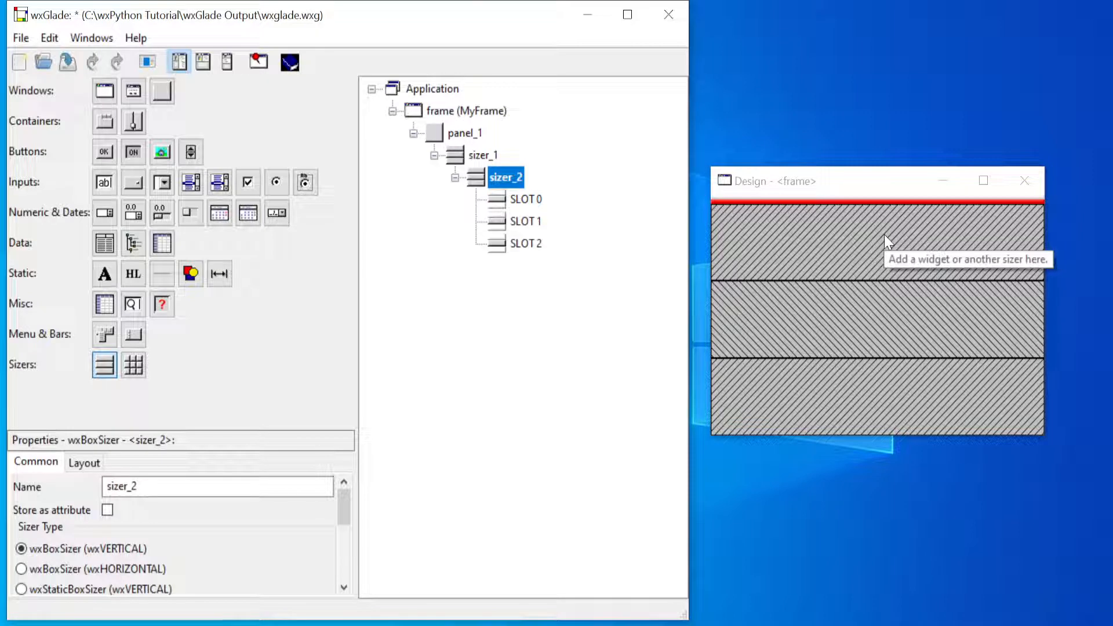
left_click(107, 187)
left_click(526, 199)
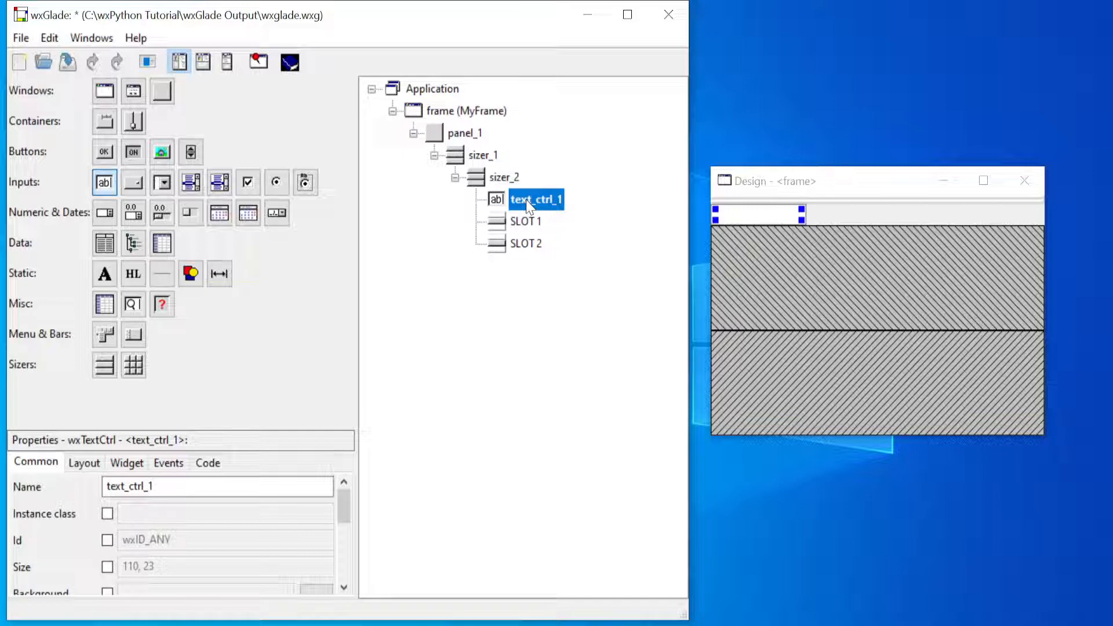
right_click(529, 206)
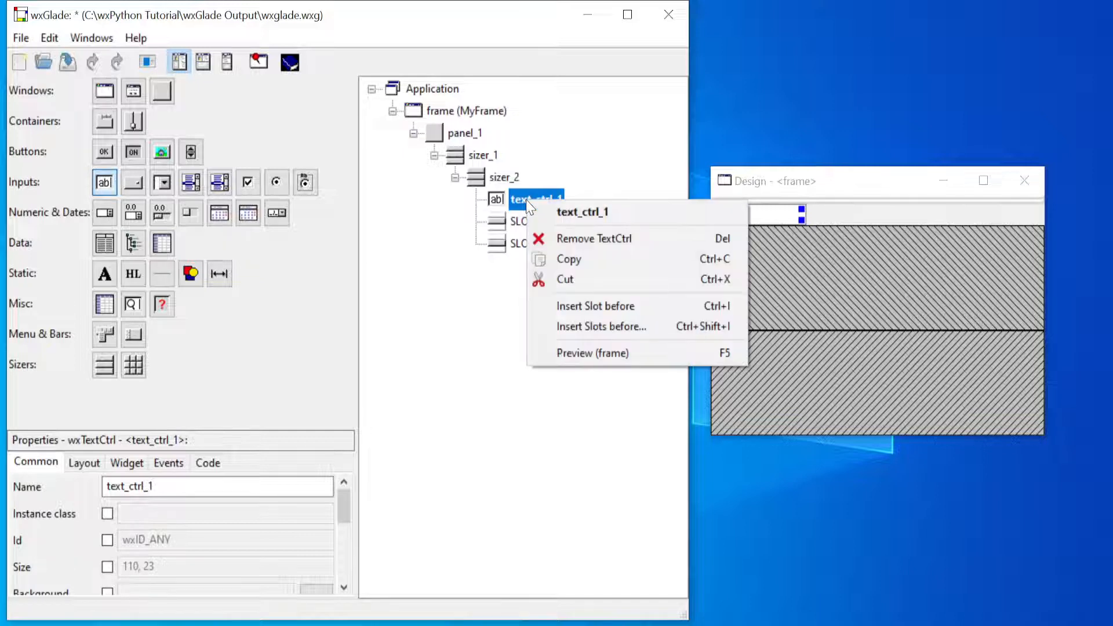
left_click(562, 231)
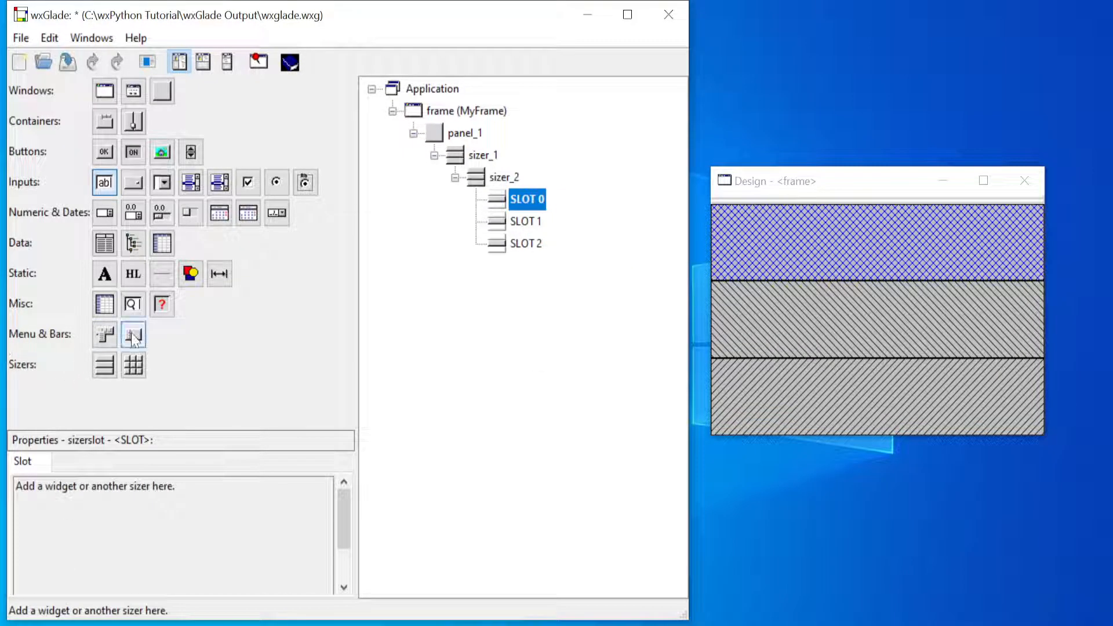
- Add a horizontal box sizer with 2 slots in the first slot of sizer_2
left_click(104, 368)
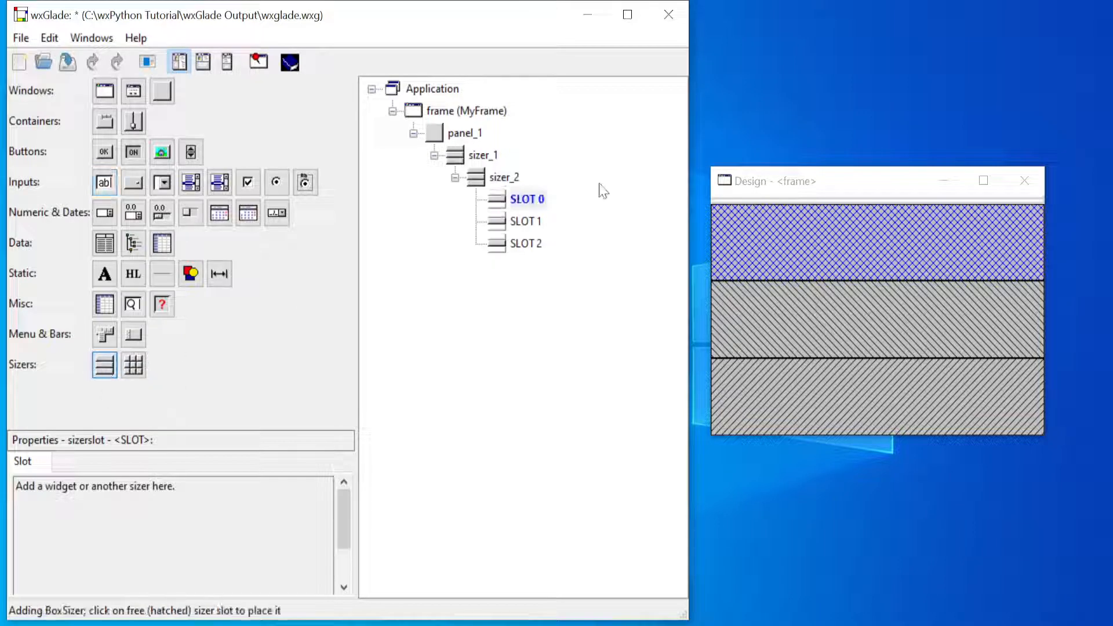
left_click(520, 199)
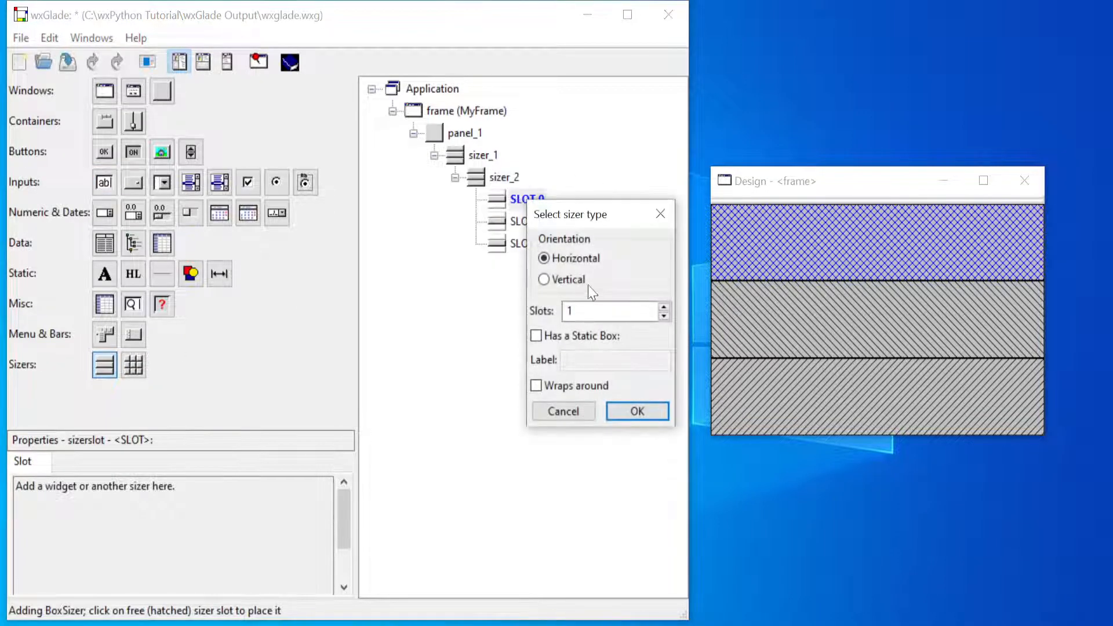
left_click(665, 307)
left_click(636, 412)
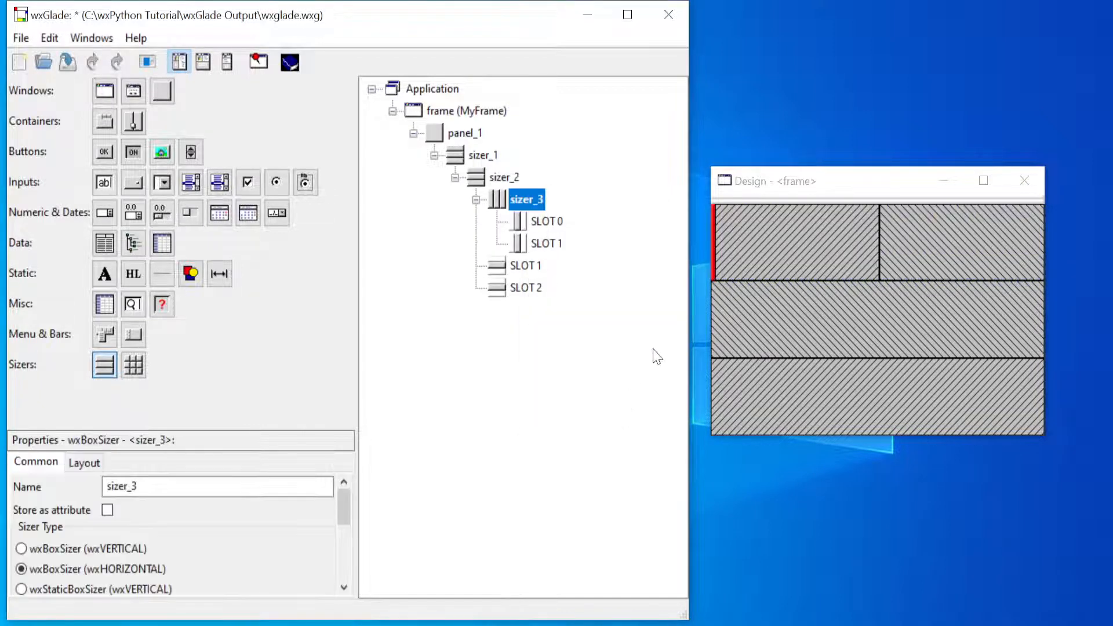
- Add a static text labelled "Enter Text" in the first slot of the horizontal sizer
left_click(105, 183)
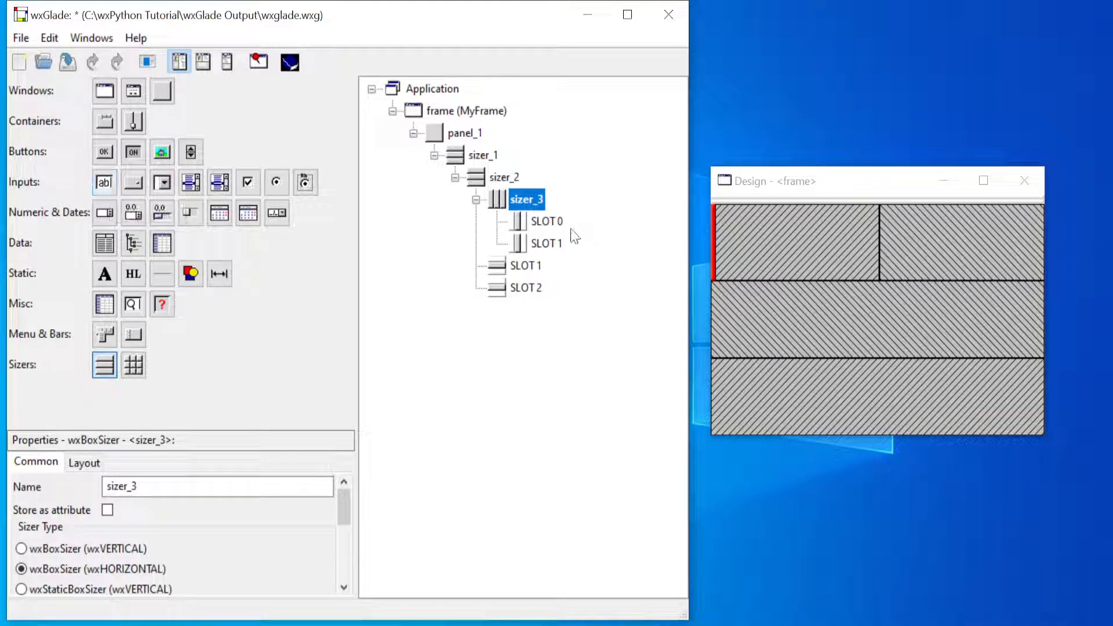
left_click(540, 222)
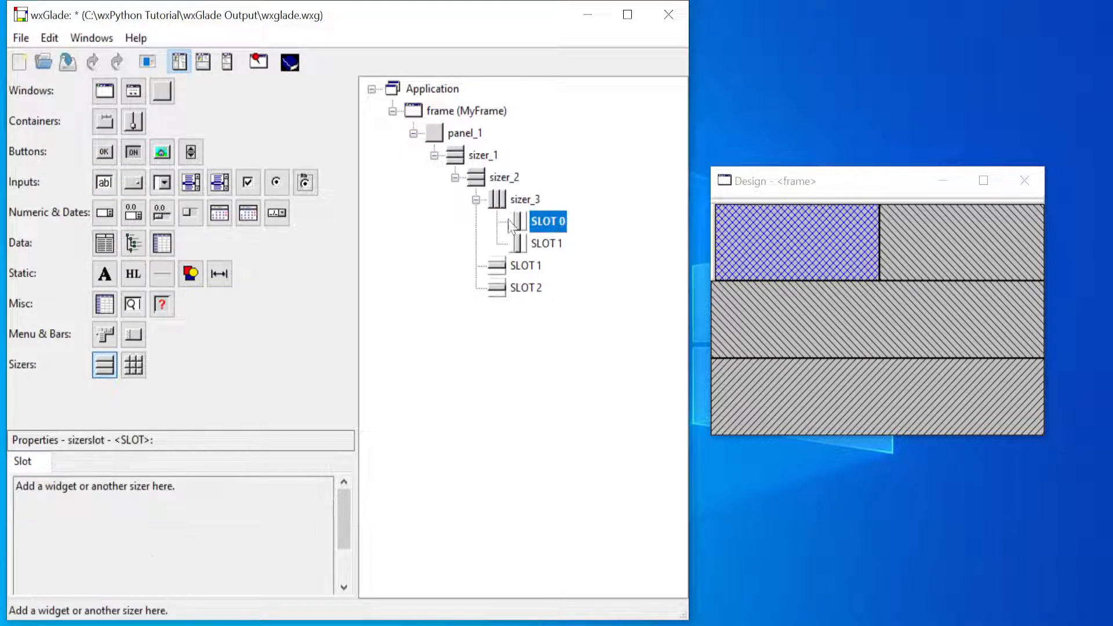
left_click(104, 274)
left_click(549, 228)
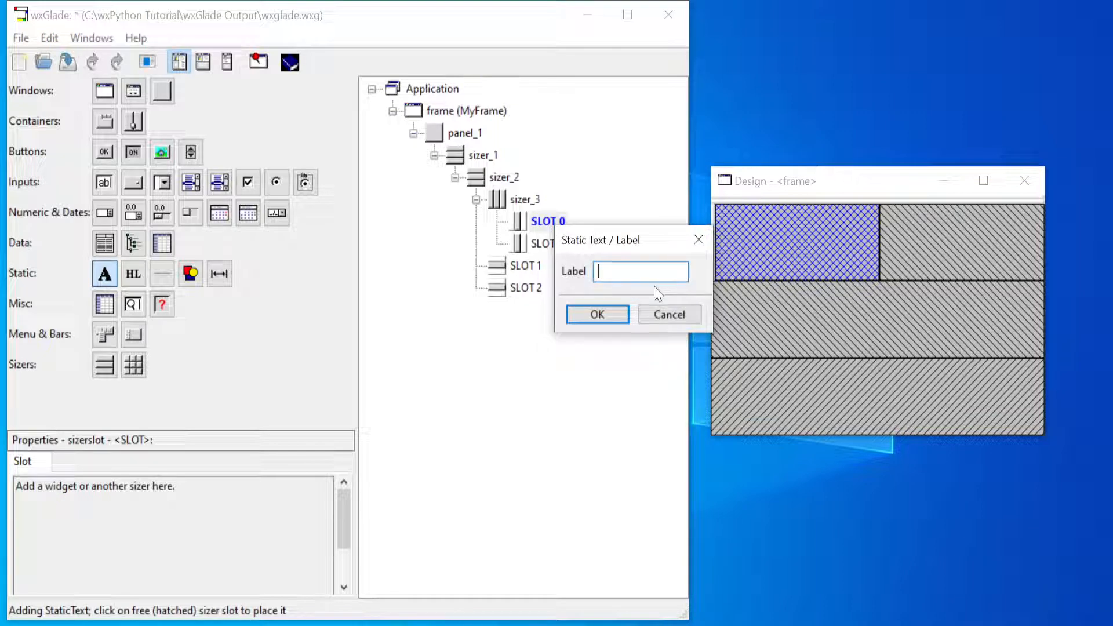
type("Enter")
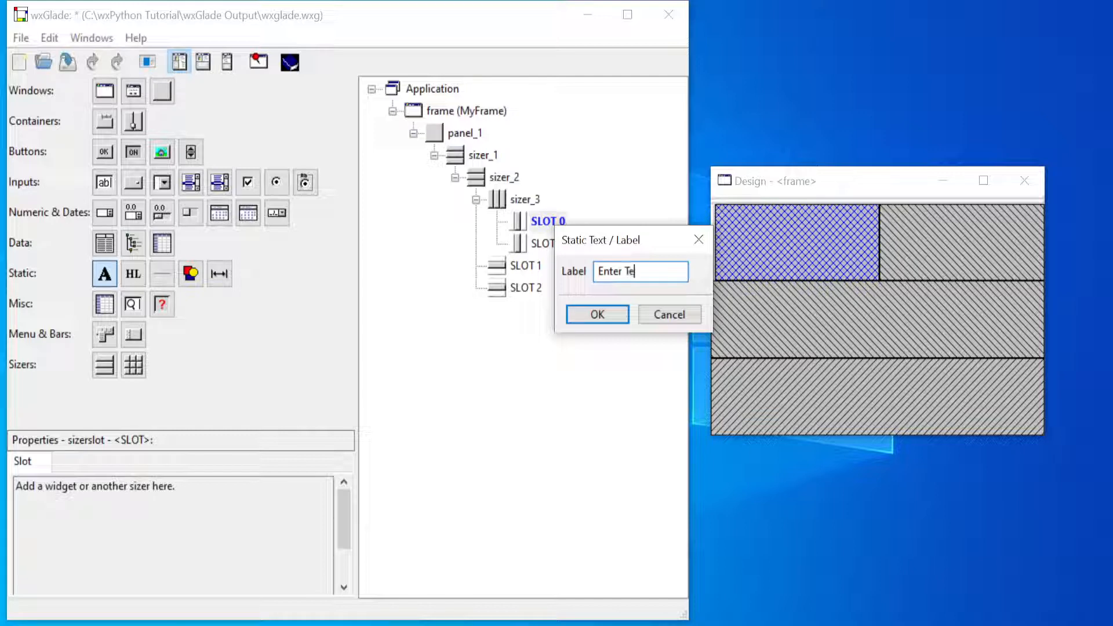
type(" Text")
left_click(613, 315)
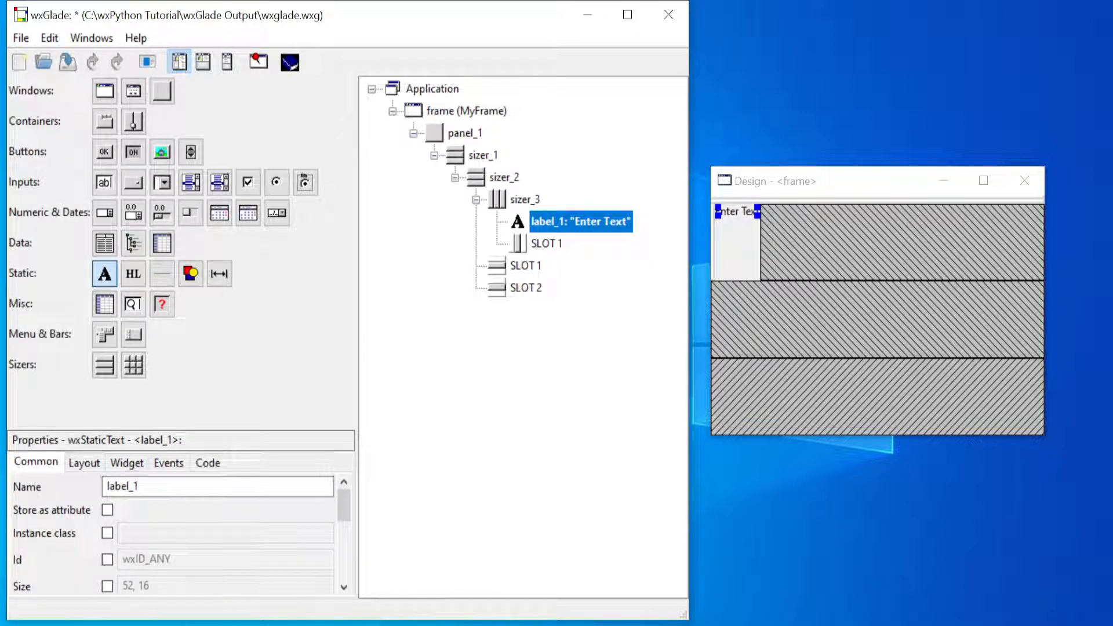
- Rename the "Enter Text" static text widget as EnterName_label
left_click(106, 486)
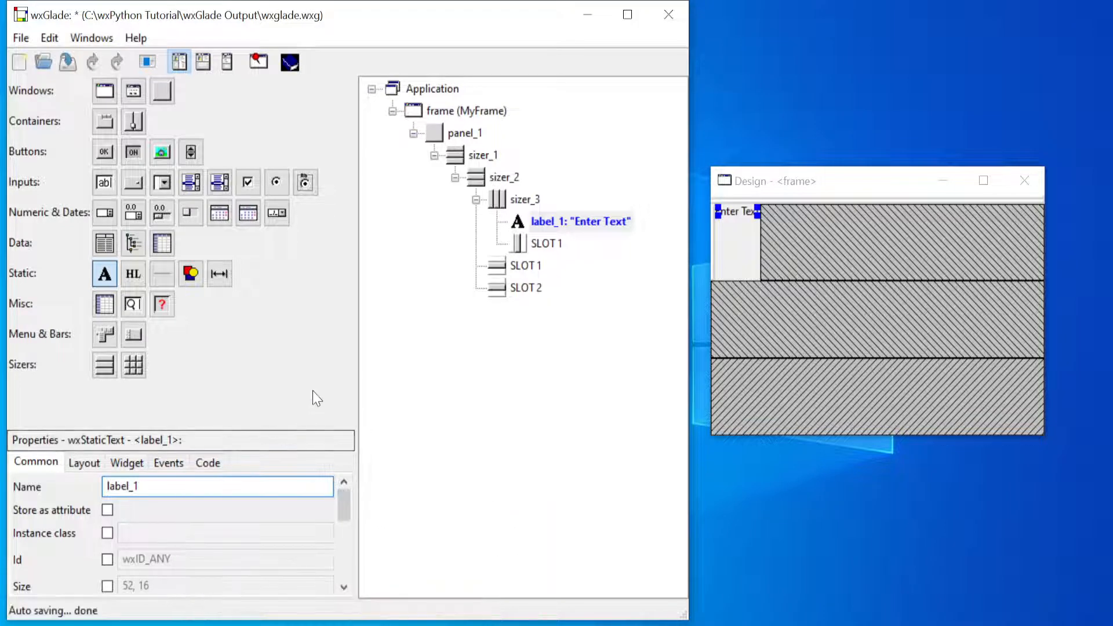
type("Enter")
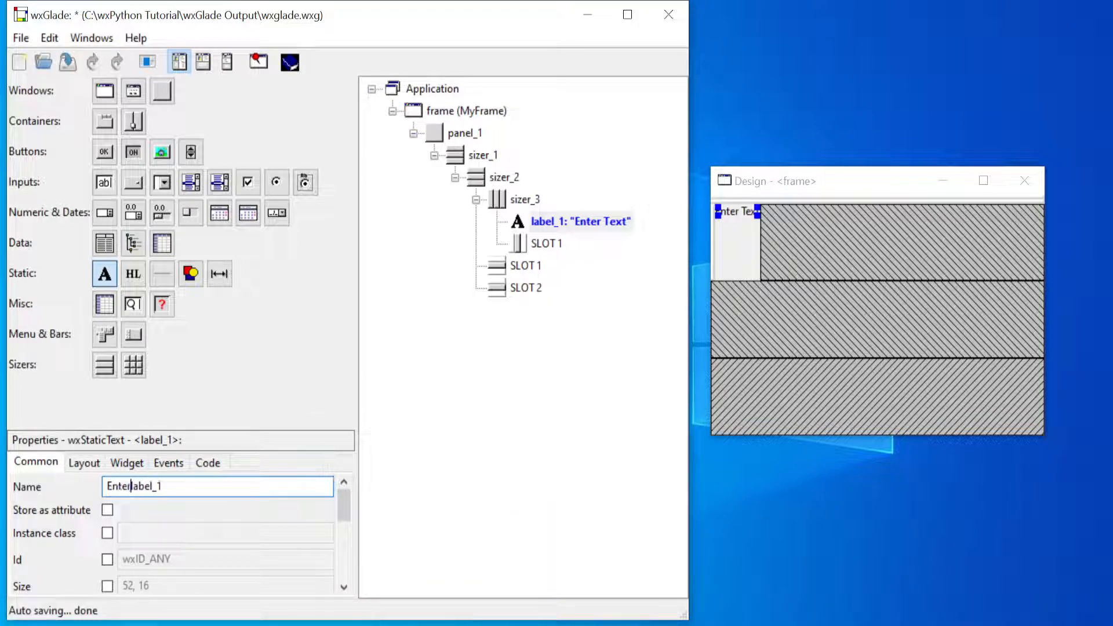
type("Name_")
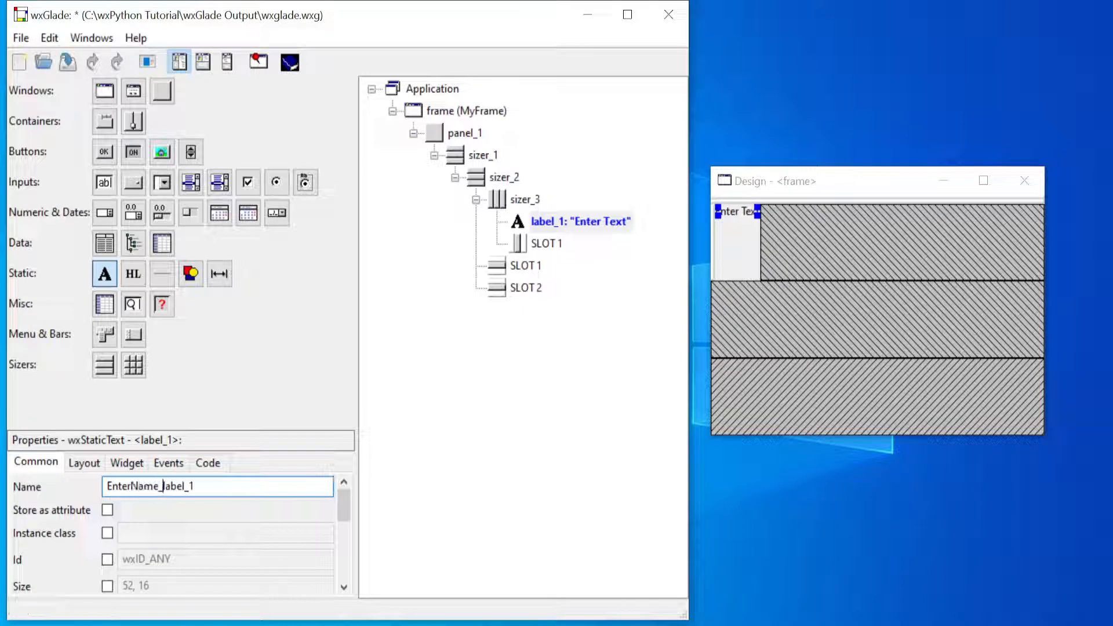
key("BackSpace")
key("BackSpace")
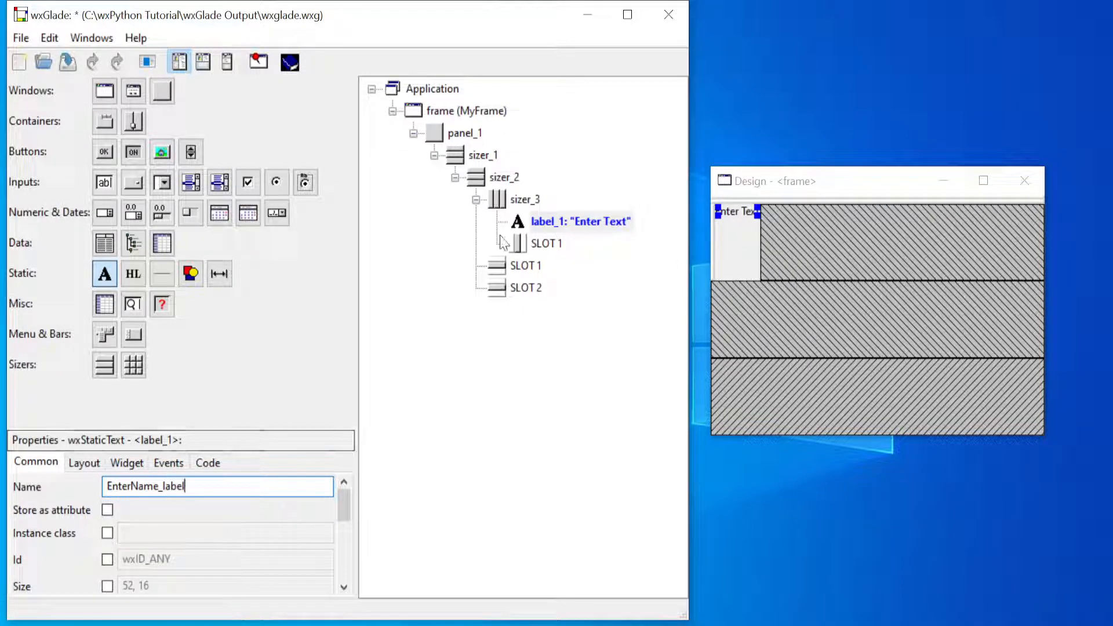
- Add a text control in the second slot of the horizontal sizer and name it EnterTxt_text_ctrl
left_click(106, 187)
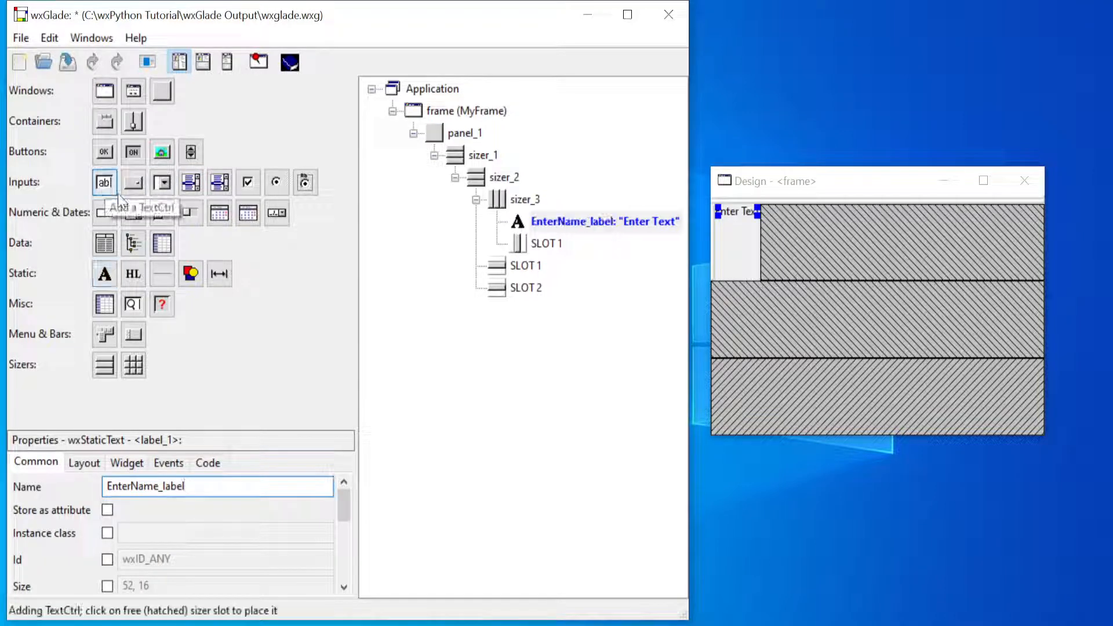
left_click(861, 223)
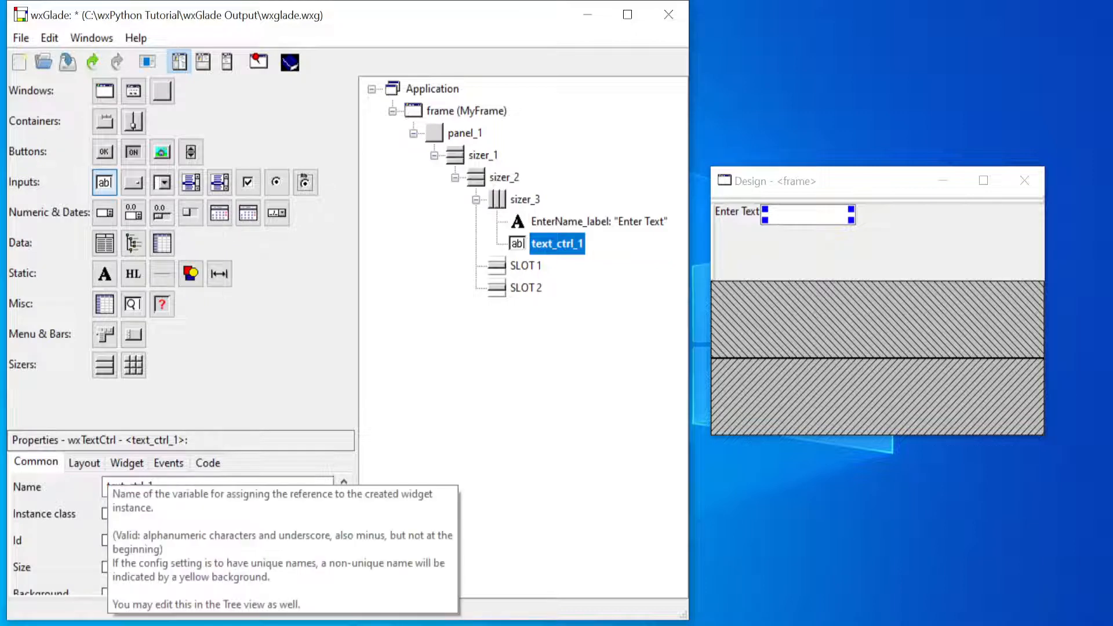
left_click(191, 486)
type("Enter")
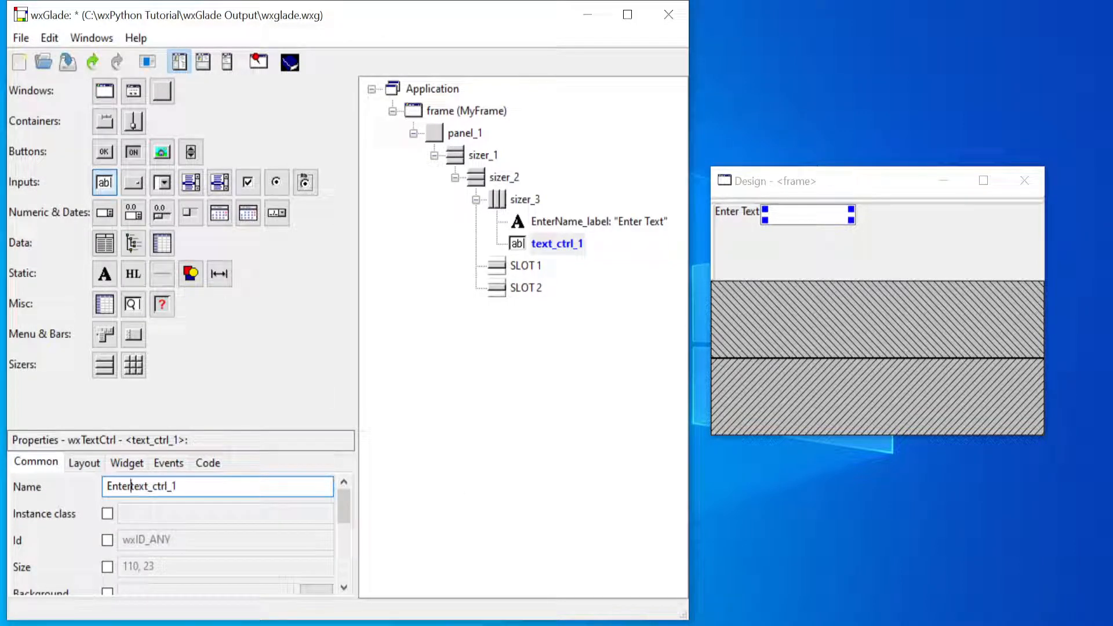
type("Txt_")
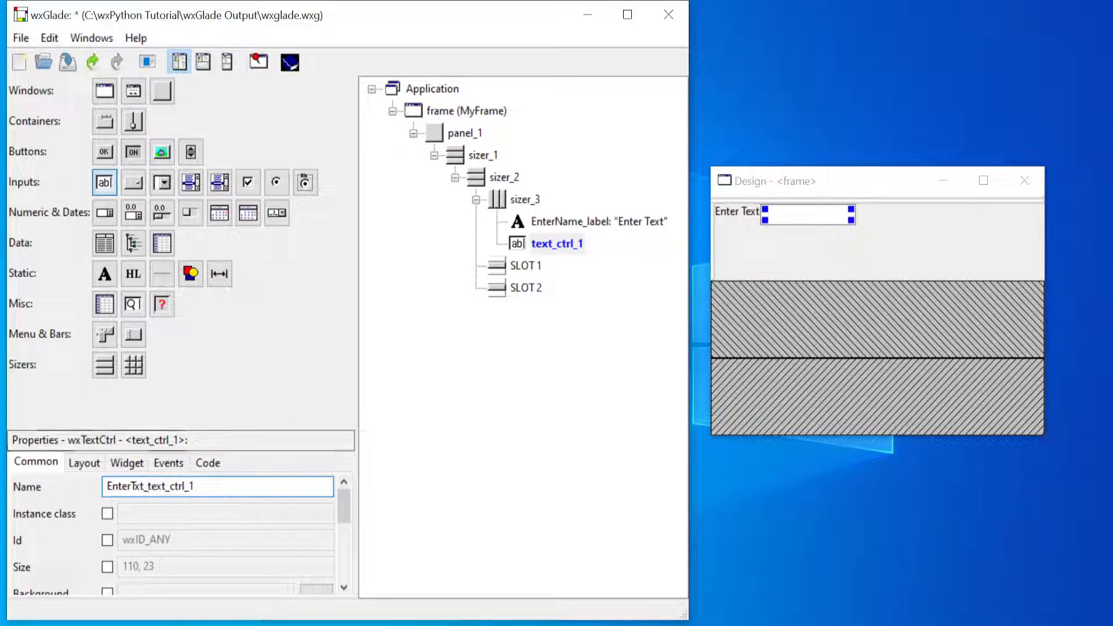
key("End")
key("BackSpace")
key("BackSpace")
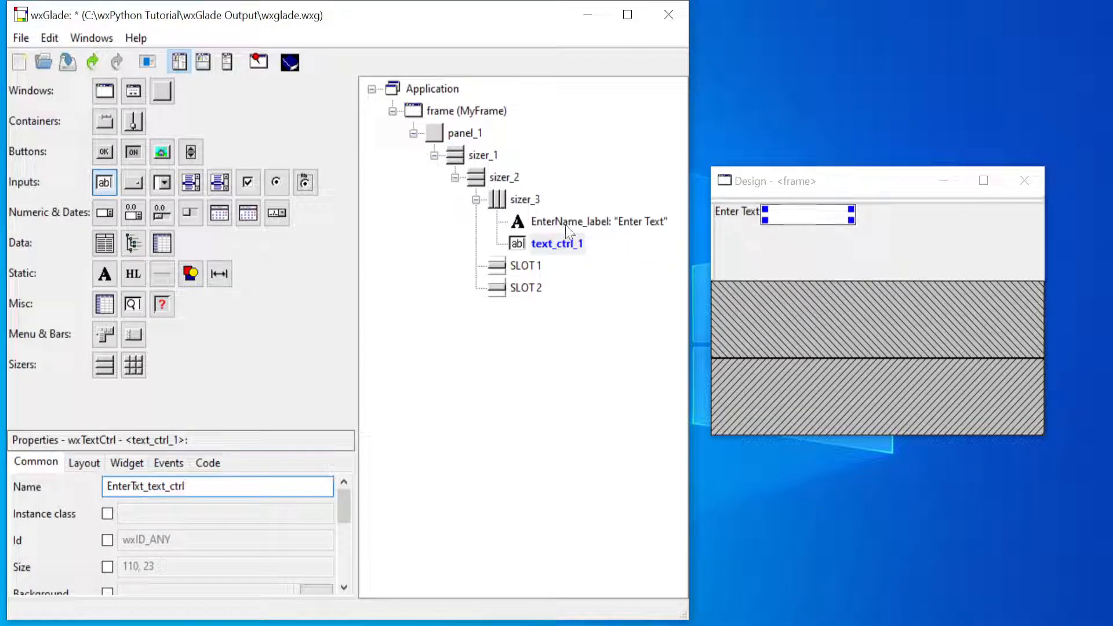
- Give sizer_3 a border of 5 and a proportion of 0
left_click(526, 200)
left_click(84, 461)
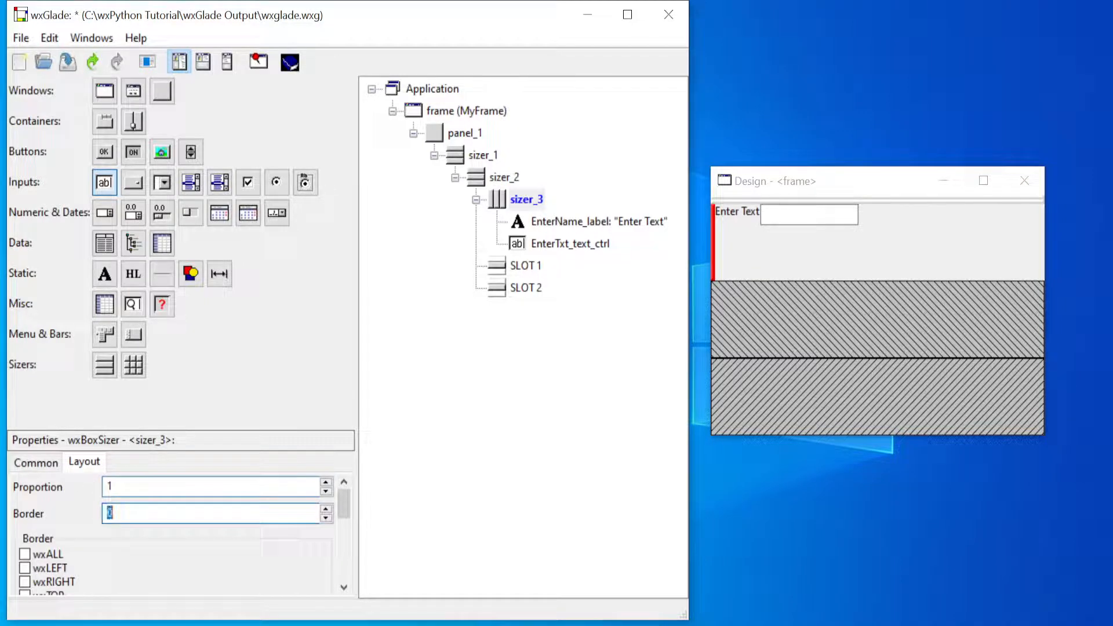
type("5")
key("shift+Tab")
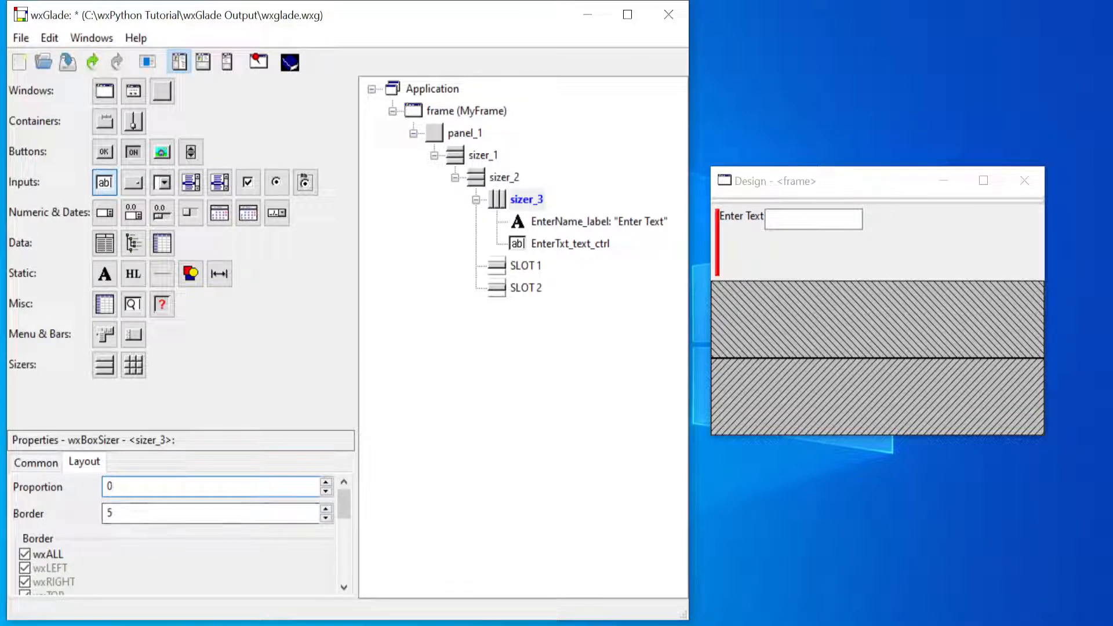
left_click(153, 520)
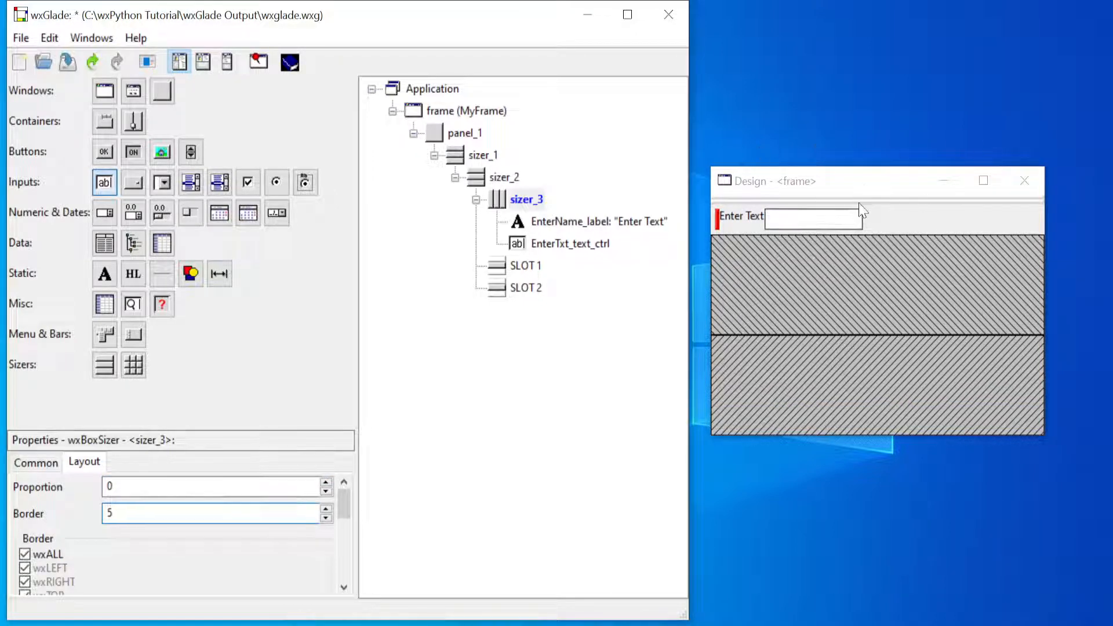
- Set the border of the EnterName_label static text to 5
left_click(560, 224)
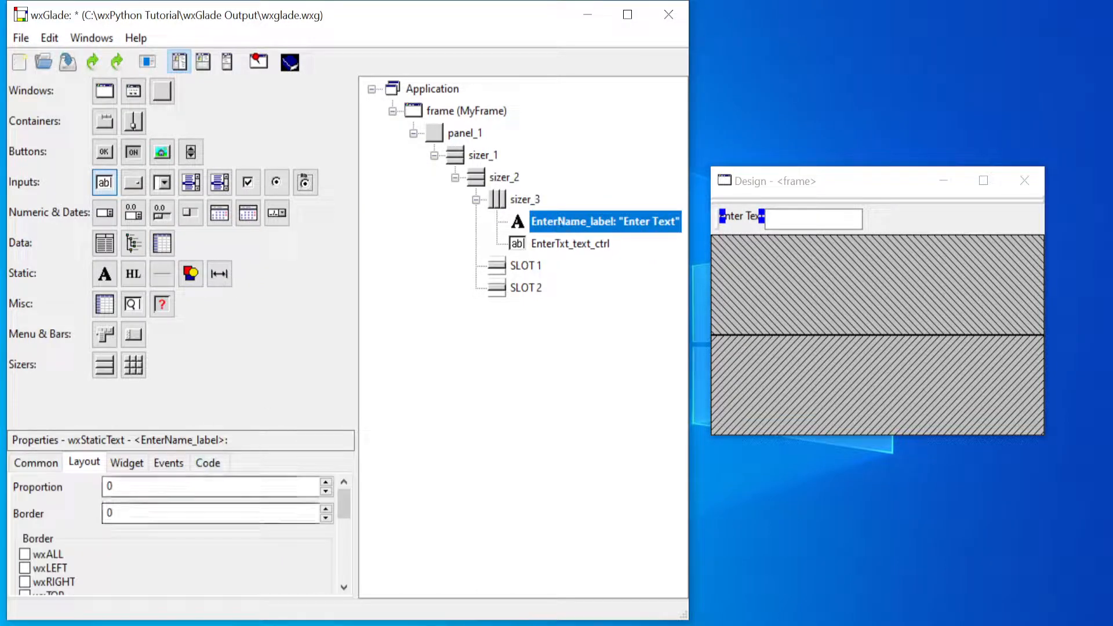
left_click(153, 515)
type("5")
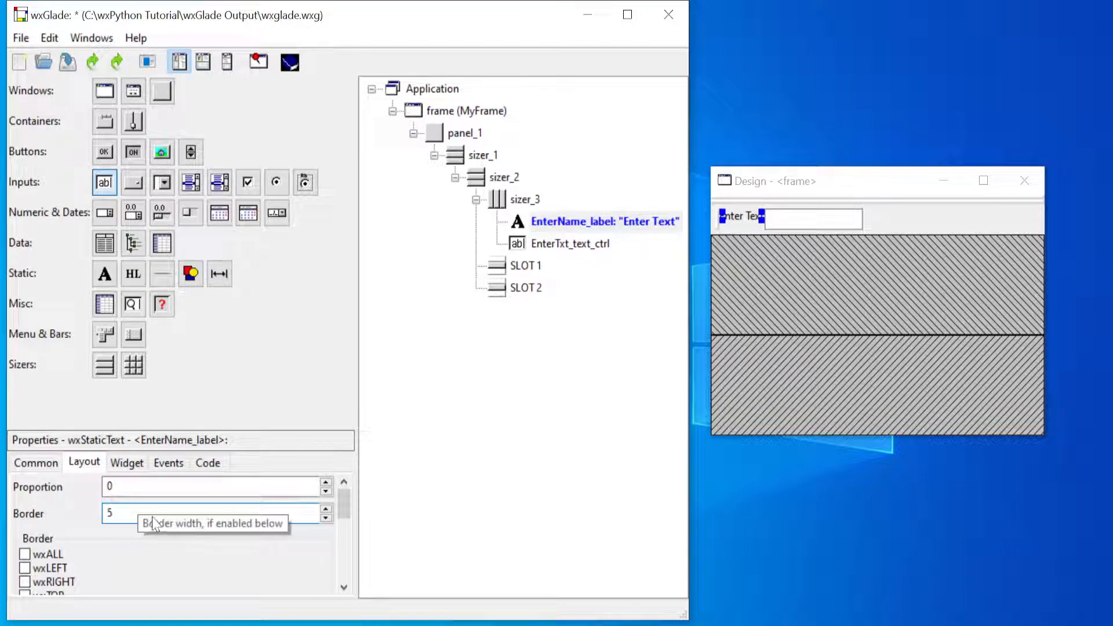
- Set the border of the EnterTxt_text_ctrl text control to 5
left_click(791, 225)
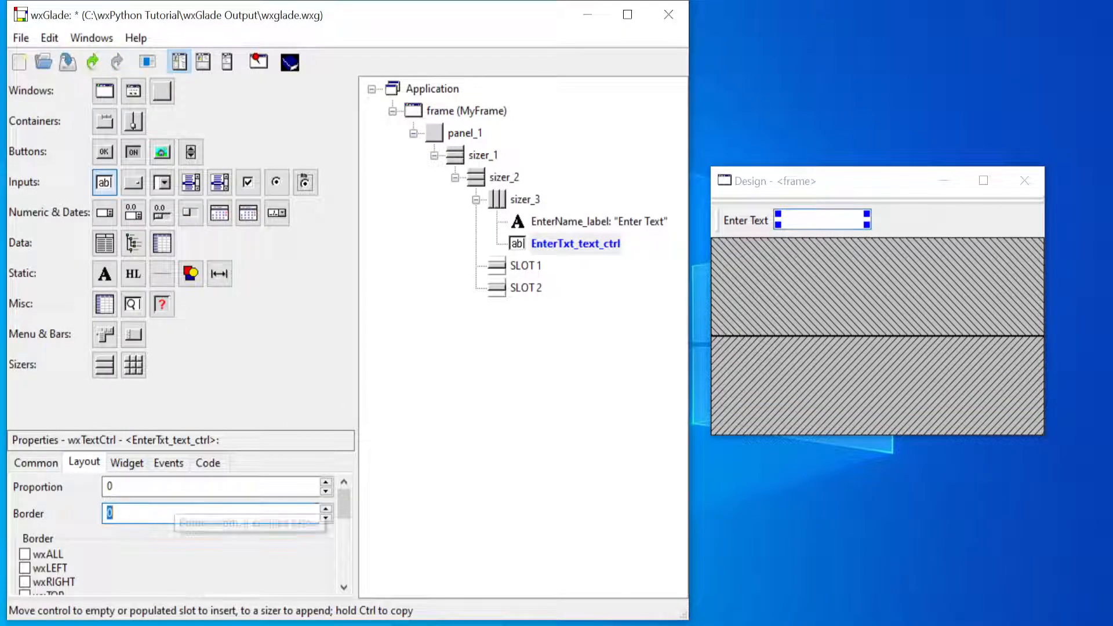
key("BackSpace")
type("5")
key("shift+Tab")
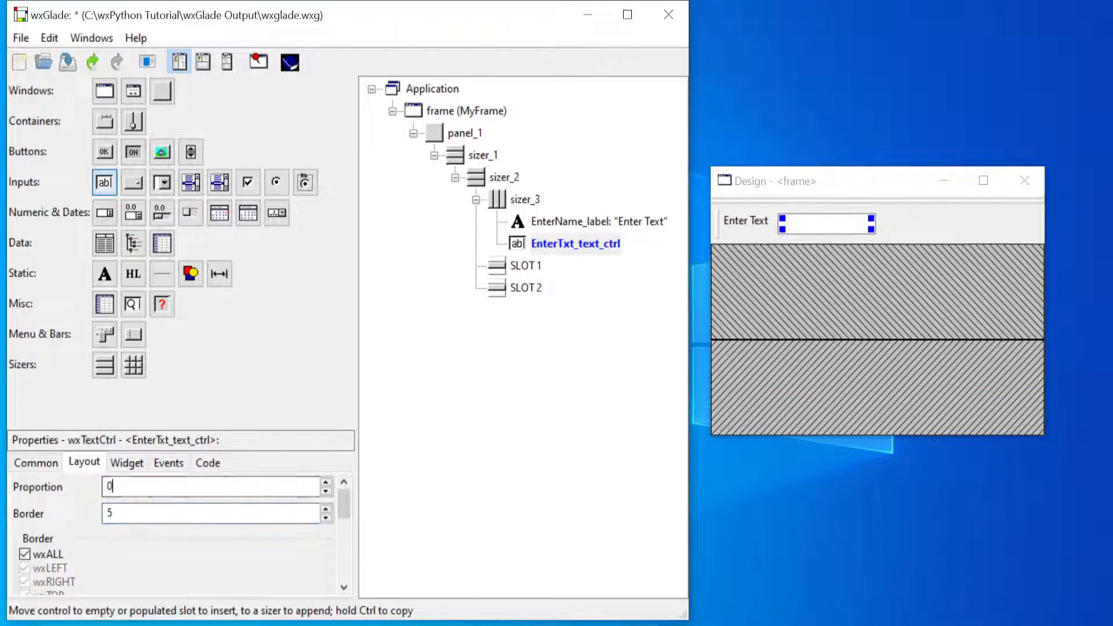
- Centre the EnterName_label static text vertically in its sizer with wxALIGN_CENTER_VERTICAL
left_click(748, 229)
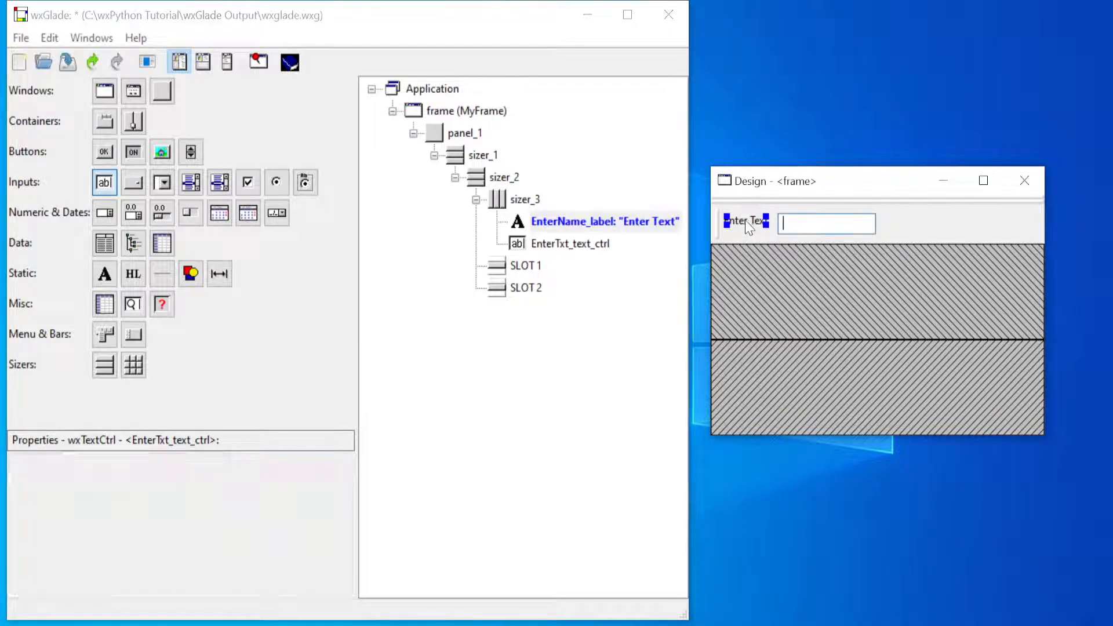
left_click(127, 464)
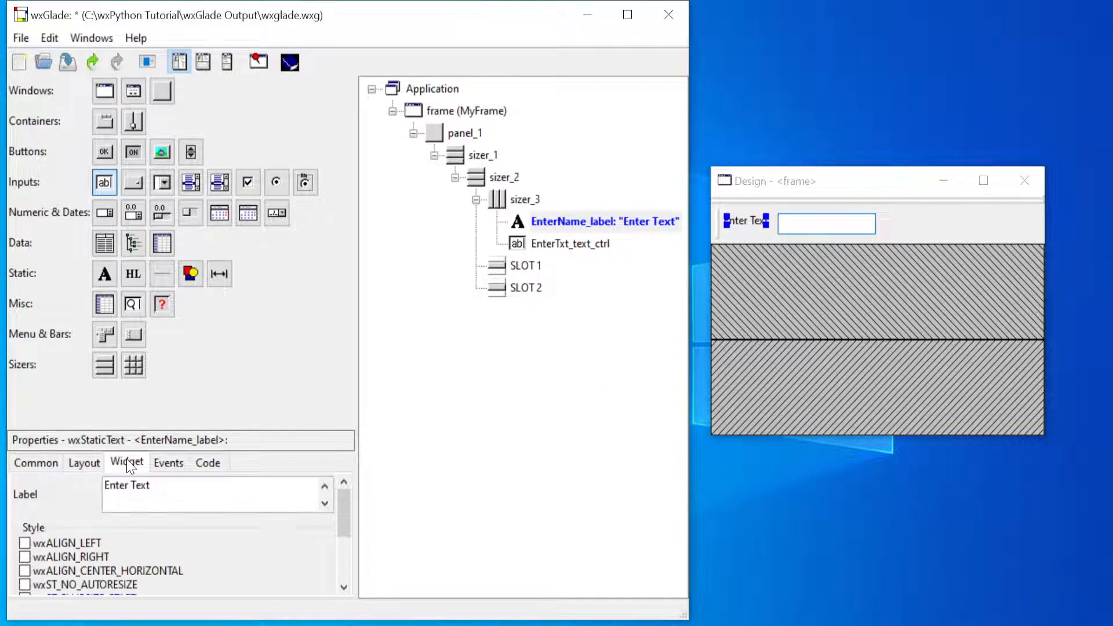
scroll(345, 520, "down", 1)
scroll(345, 520, "down", 2)
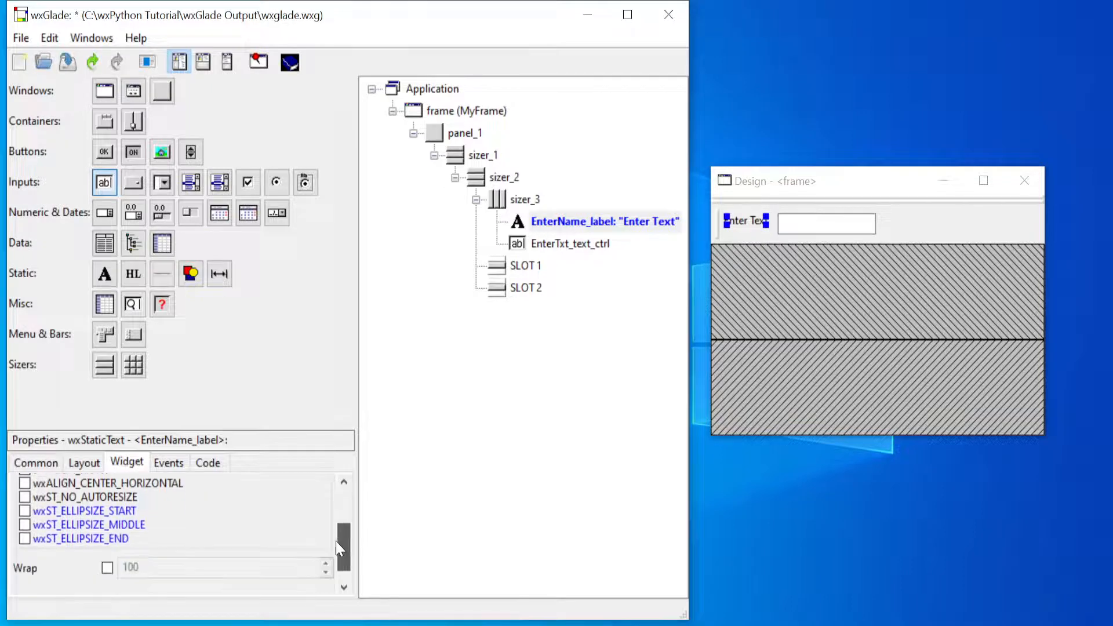
scroll(339, 539, "up", 1)
left_click(81, 464)
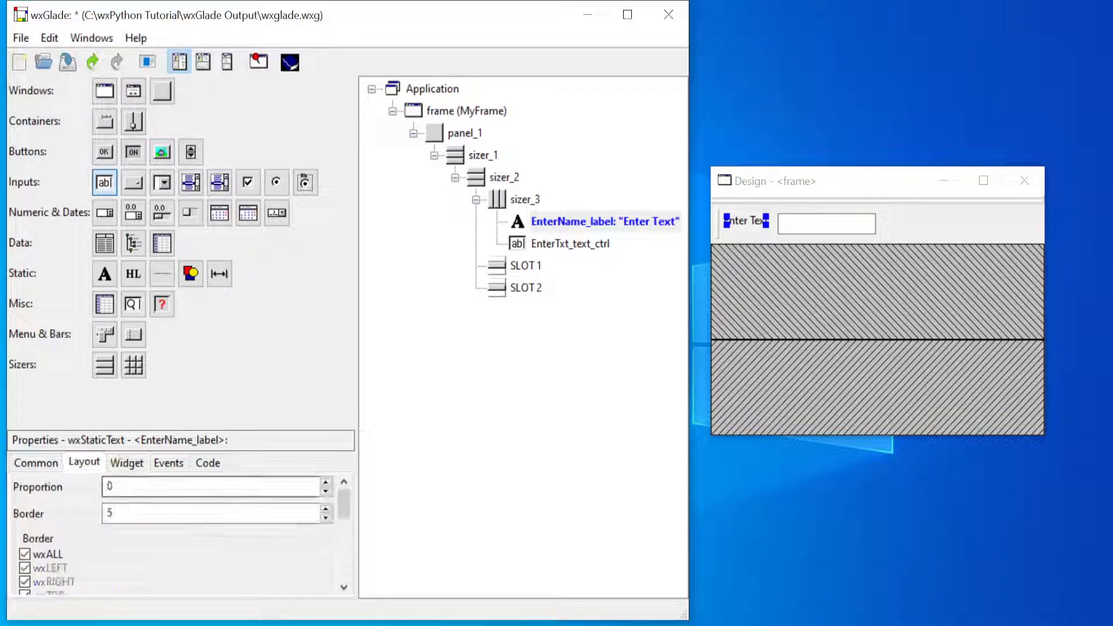
left_click_drag(345, 509, 339, 542)
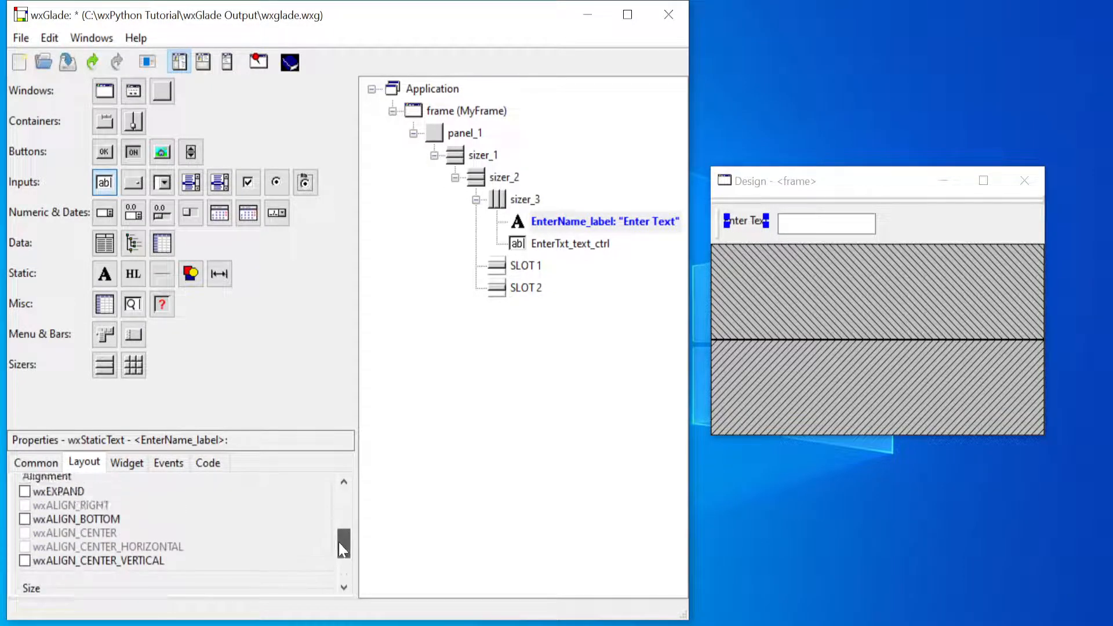
left_click(24, 561)
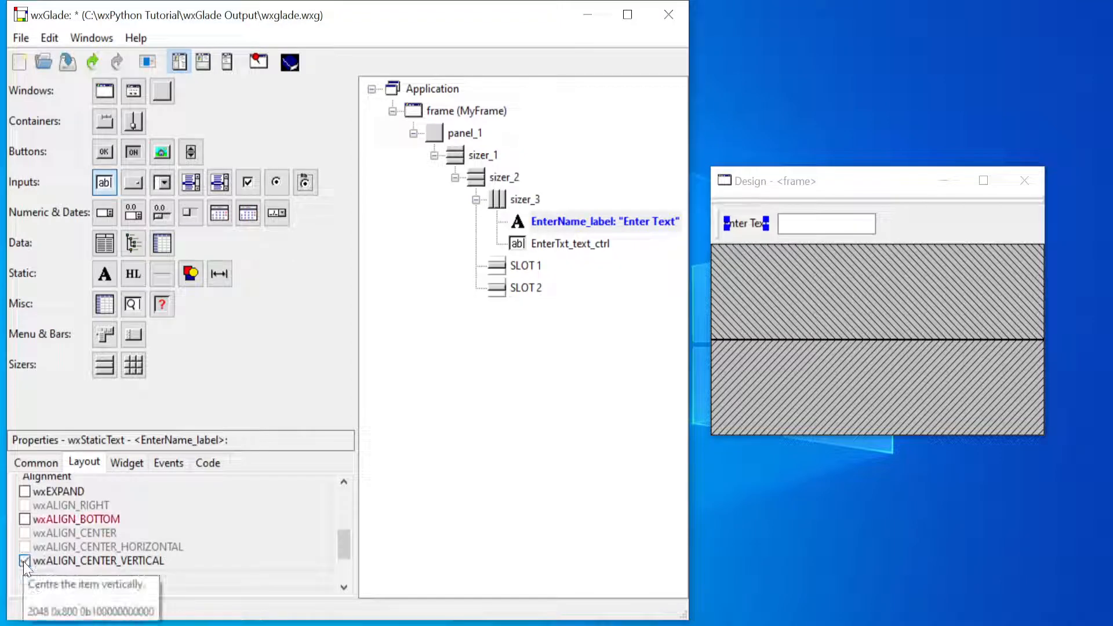
- Apply the wxALIGN_CENTER_VERTICAL alignment to the EnterTxt_text_ctrl text control
left_click(546, 247)
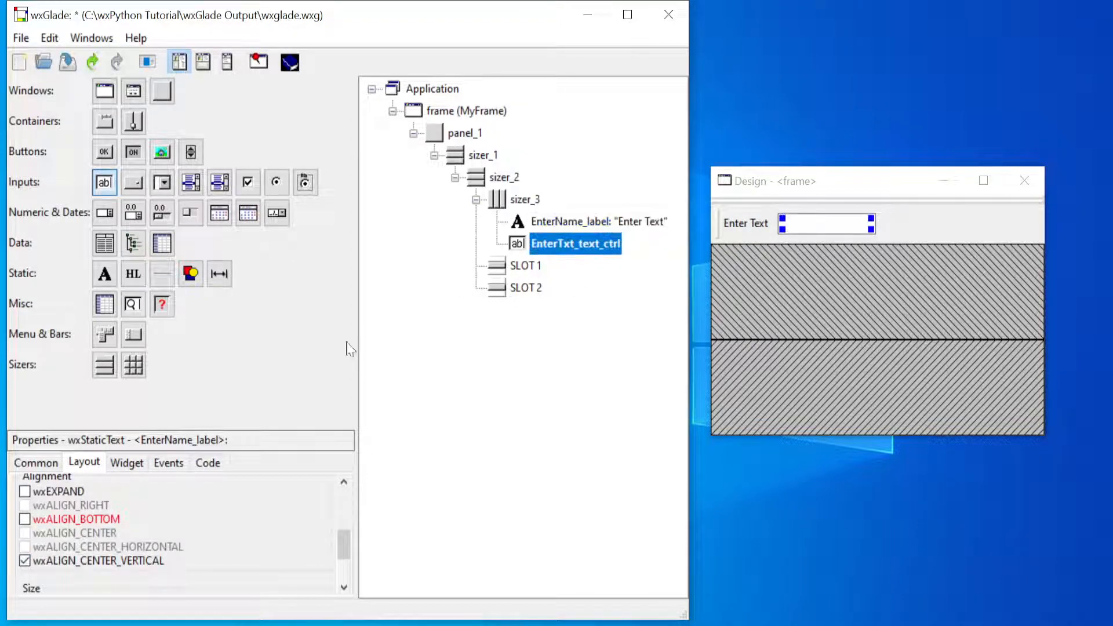
left_click_drag(348, 493, 345, 550)
left_click(138, 548)
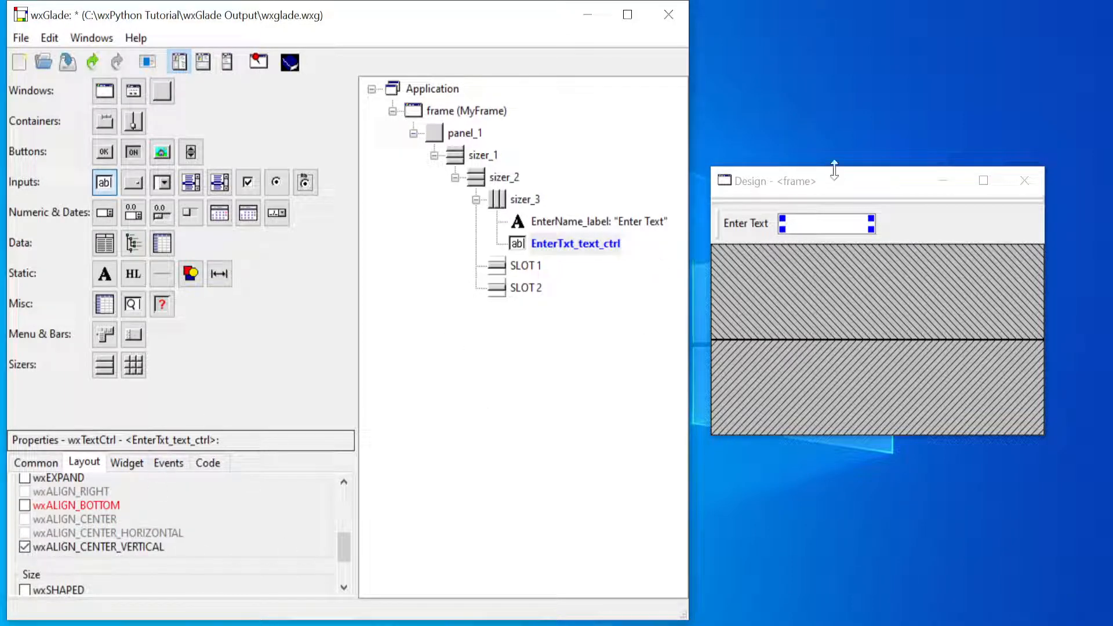
- Try the wxEXPAND alignment option on the EnterTxt_text_ctrl text control
left_click(616, 249)
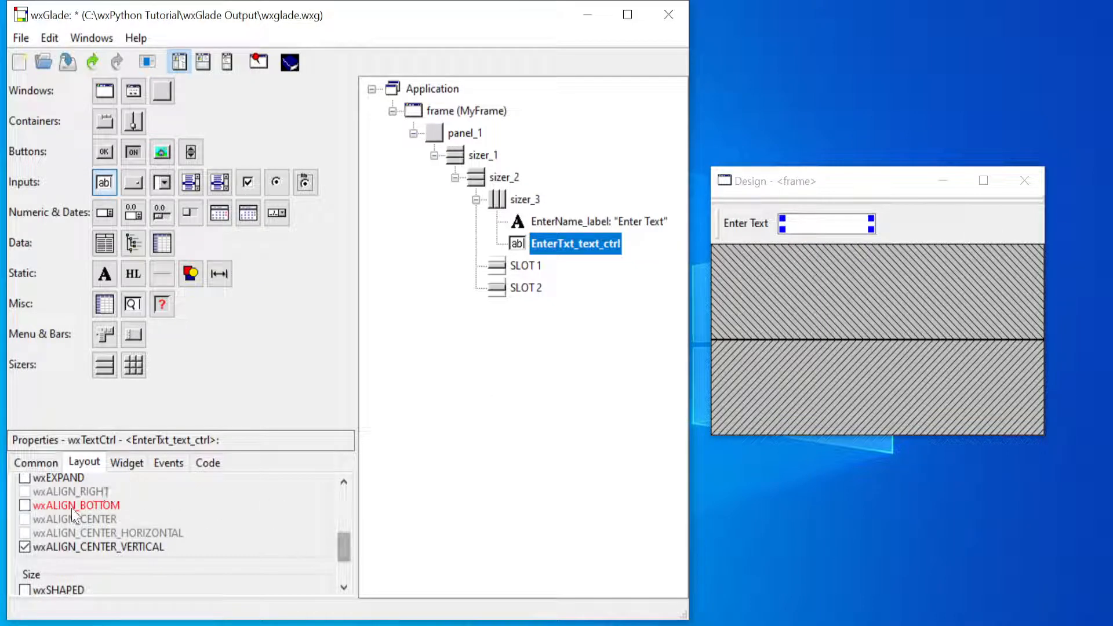
scroll(20, 566, "up", 2)
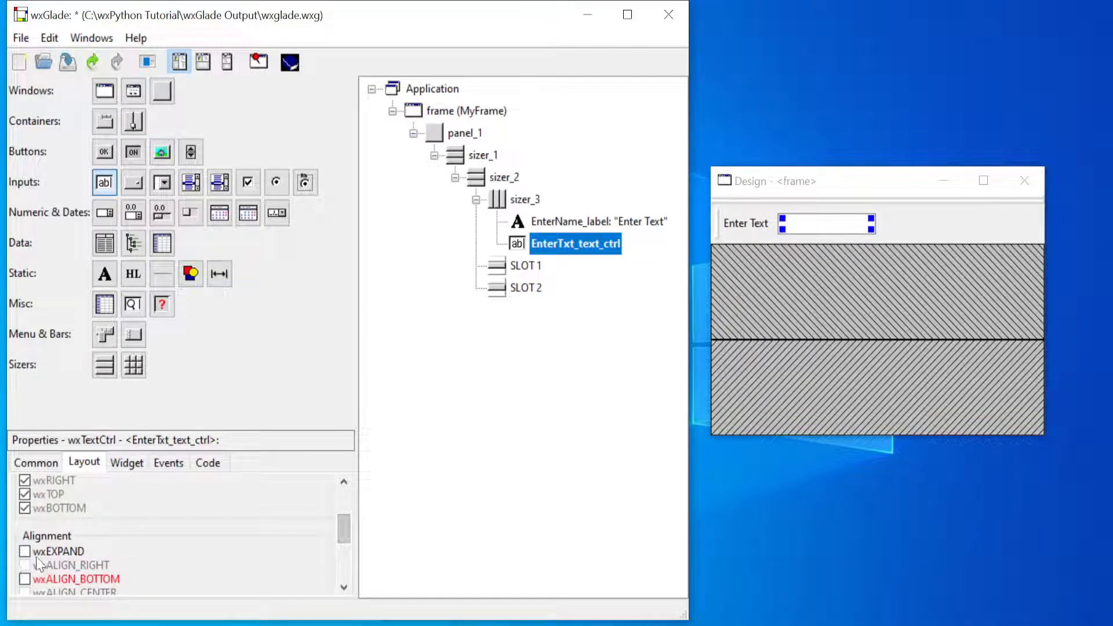
left_click(25, 551)
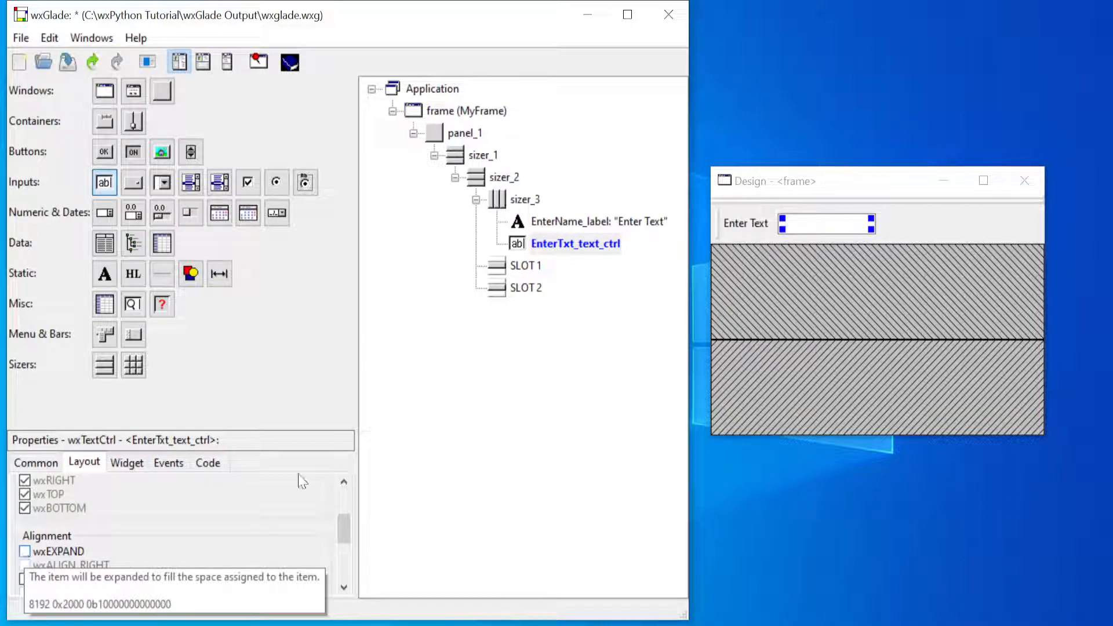
- Set the proportion of the EnterTxt_text_ctrl text control to 1 so it fills the row's width
left_click(562, 222)
left_click(562, 242)
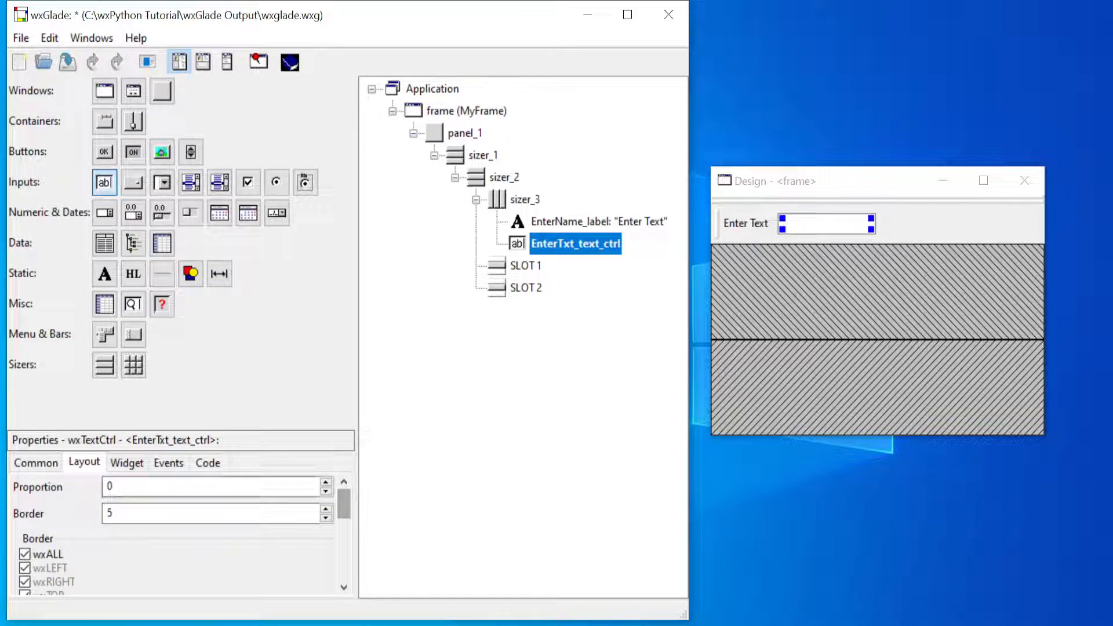
double_click(111, 487)
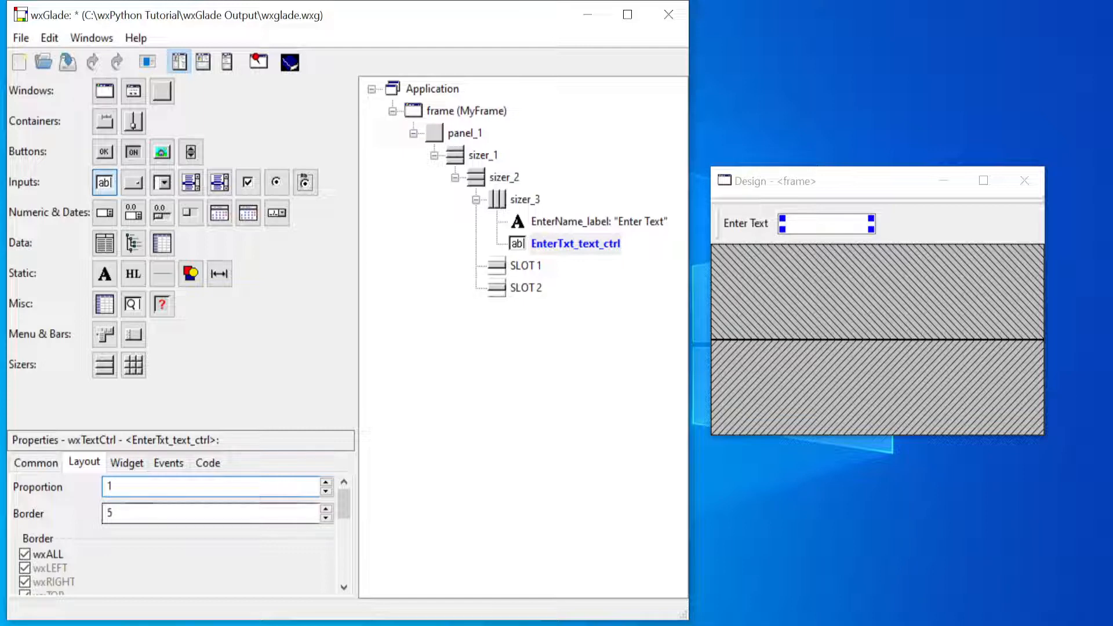
left_click(176, 508)
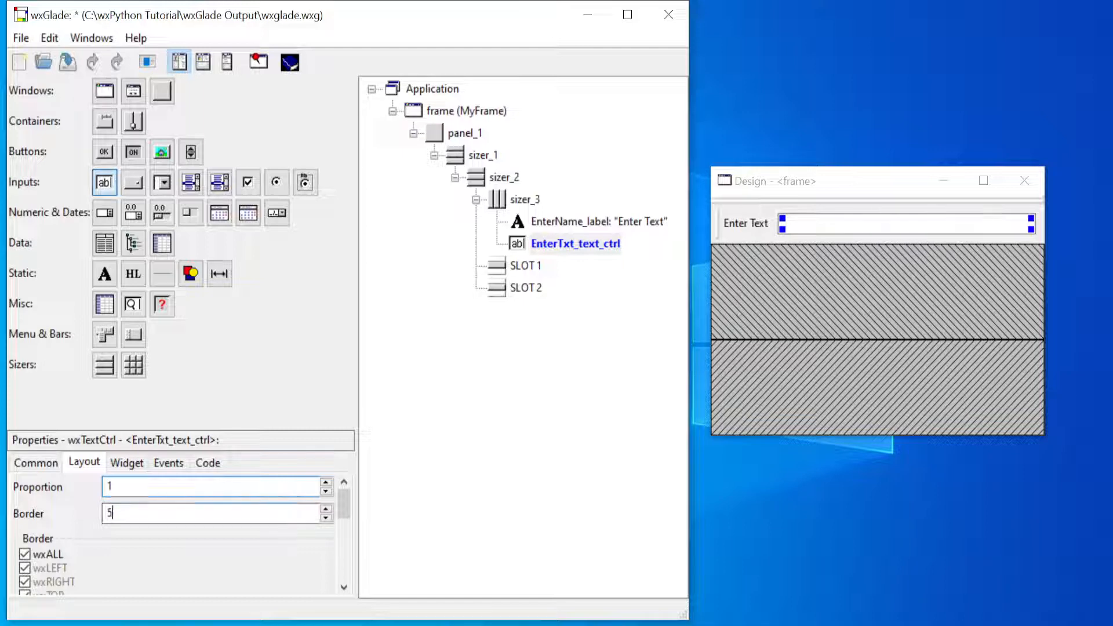
- Set the default value of the EnterTxt_text_ctrl text control to "Enter your text here"
left_click(753, 223)
left_click(851, 233)
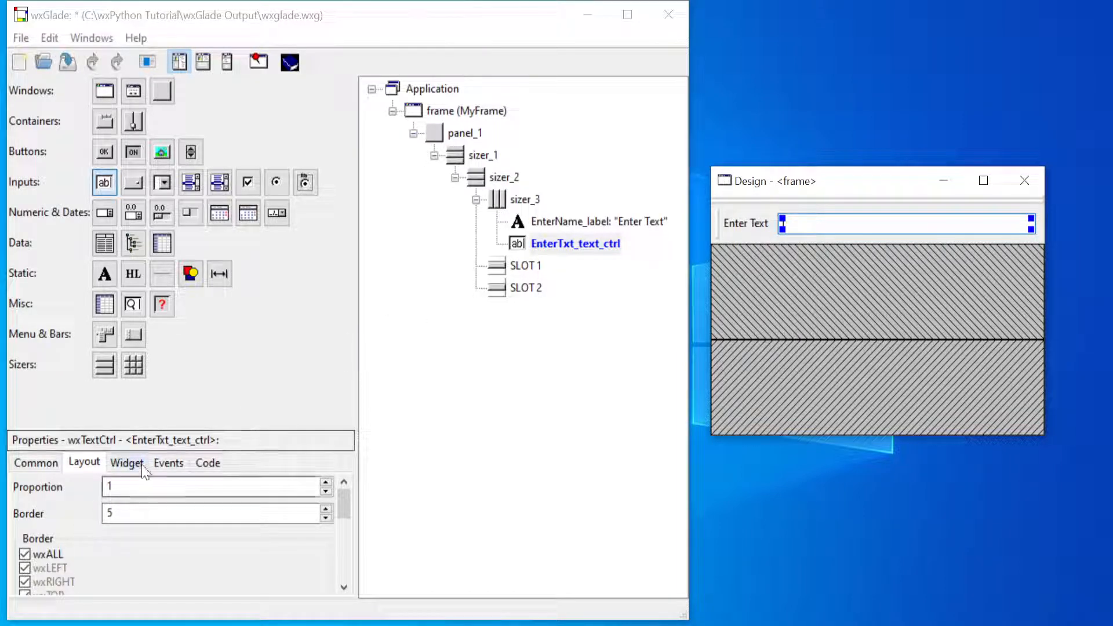
left_click(127, 462)
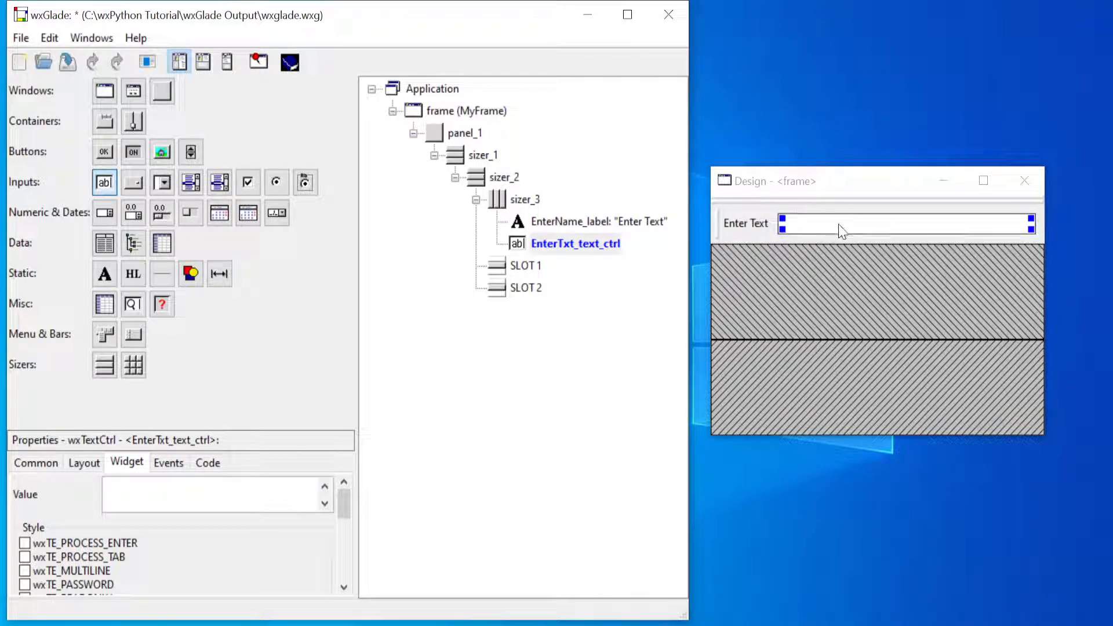
left_click(105, 486)
type("E")
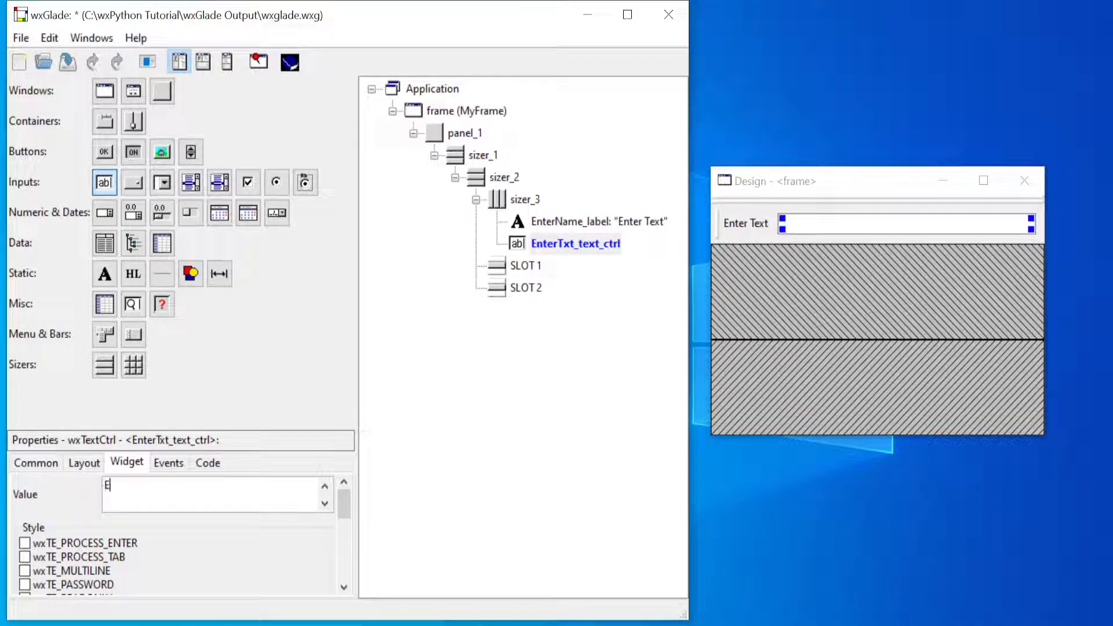
type("nter")
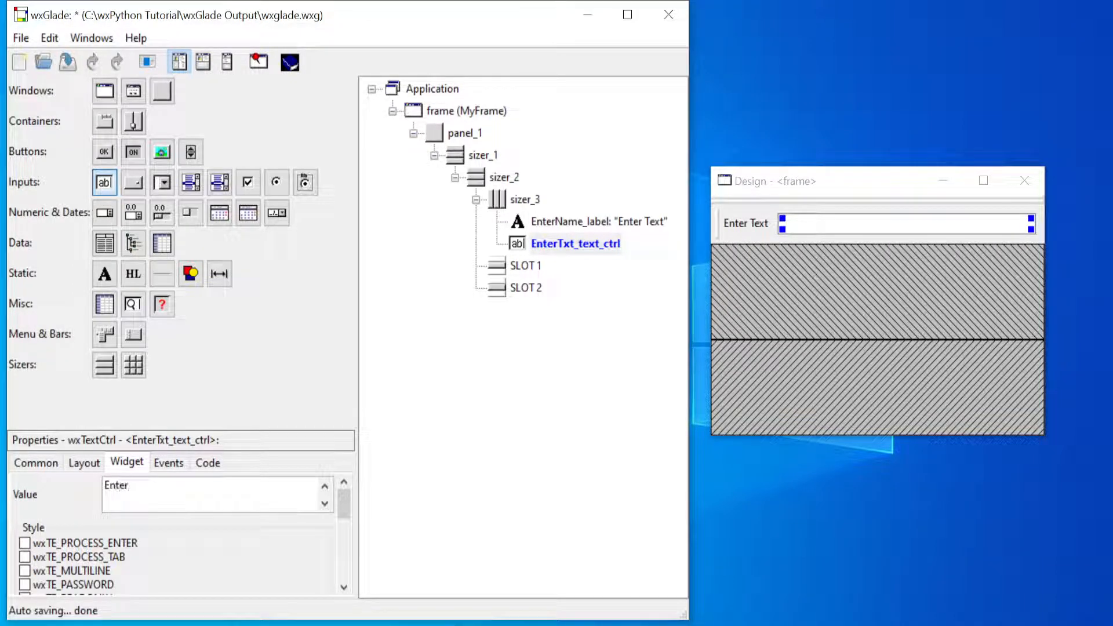
type(" your tex")
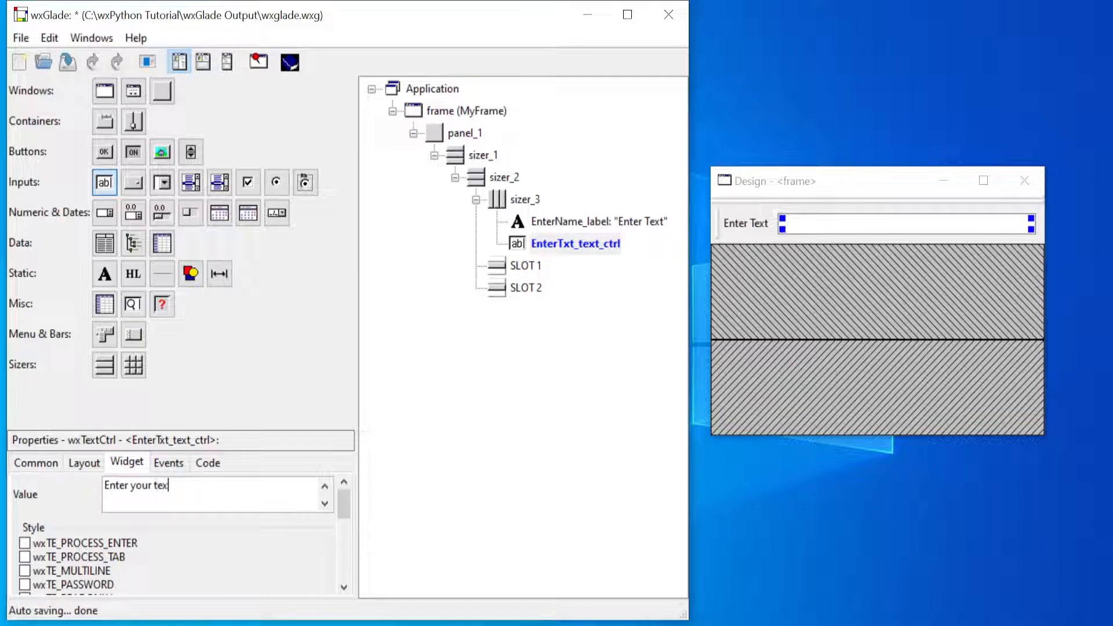
type("t here")
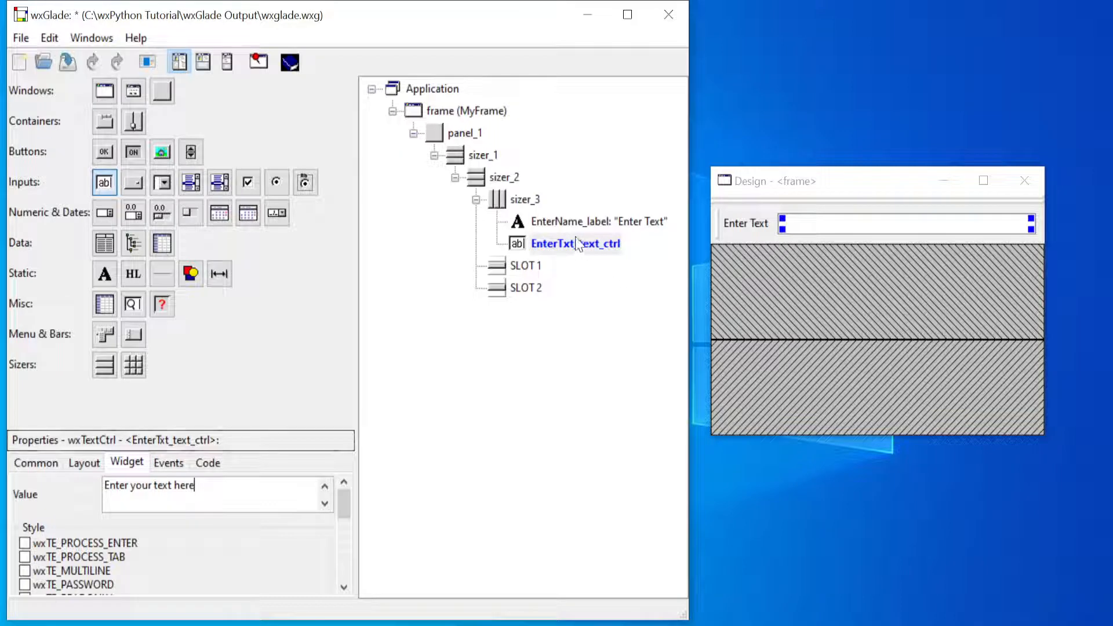
left_click(88, 460)
left_click(126, 462)
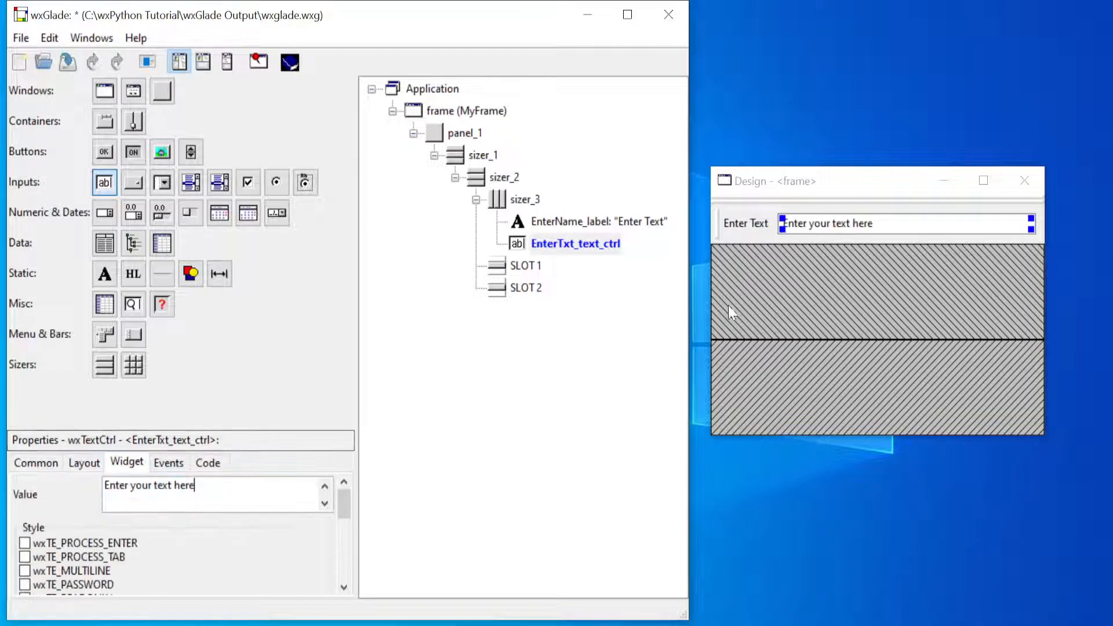
- Save the wxGlade project, then preview the frame and close the preview
left_click(68, 61)
left_click(81, 39)
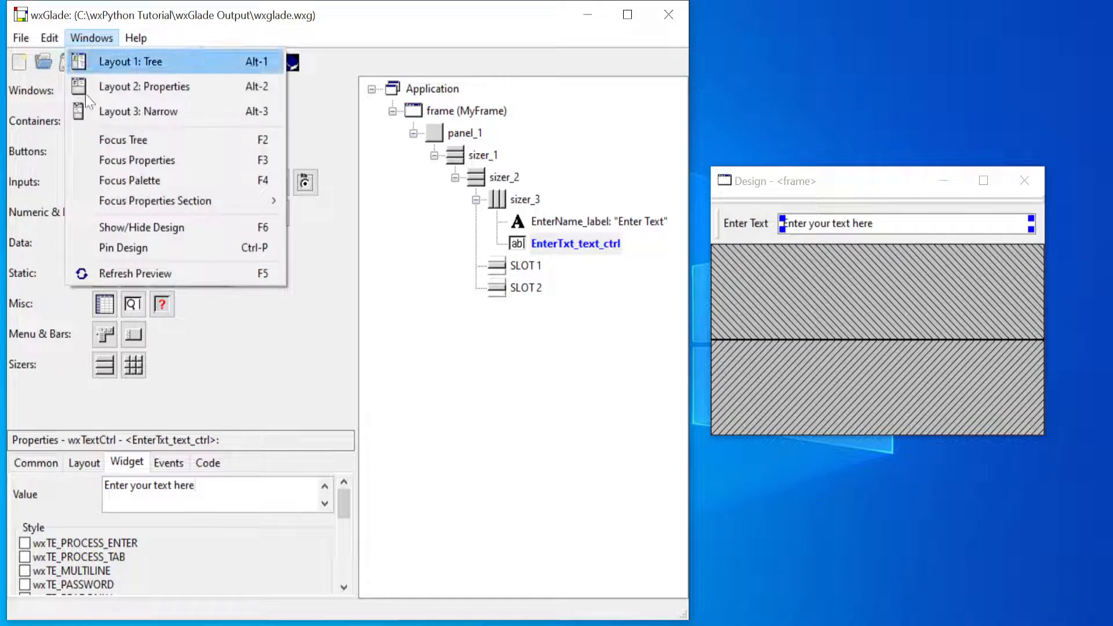
left_click(138, 280)
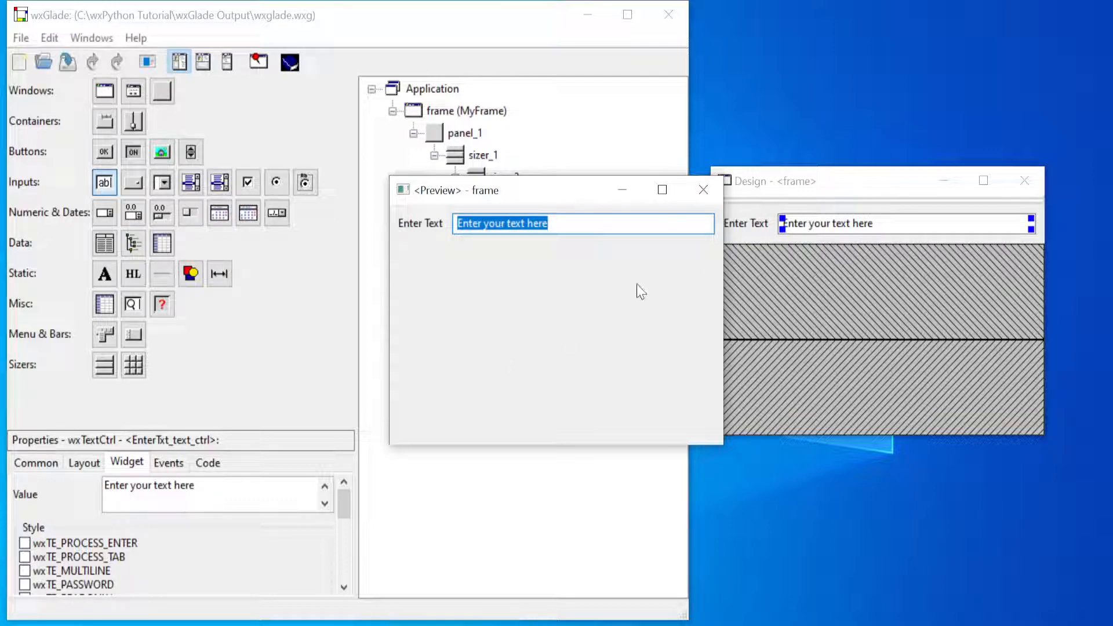
left_click(703, 191)
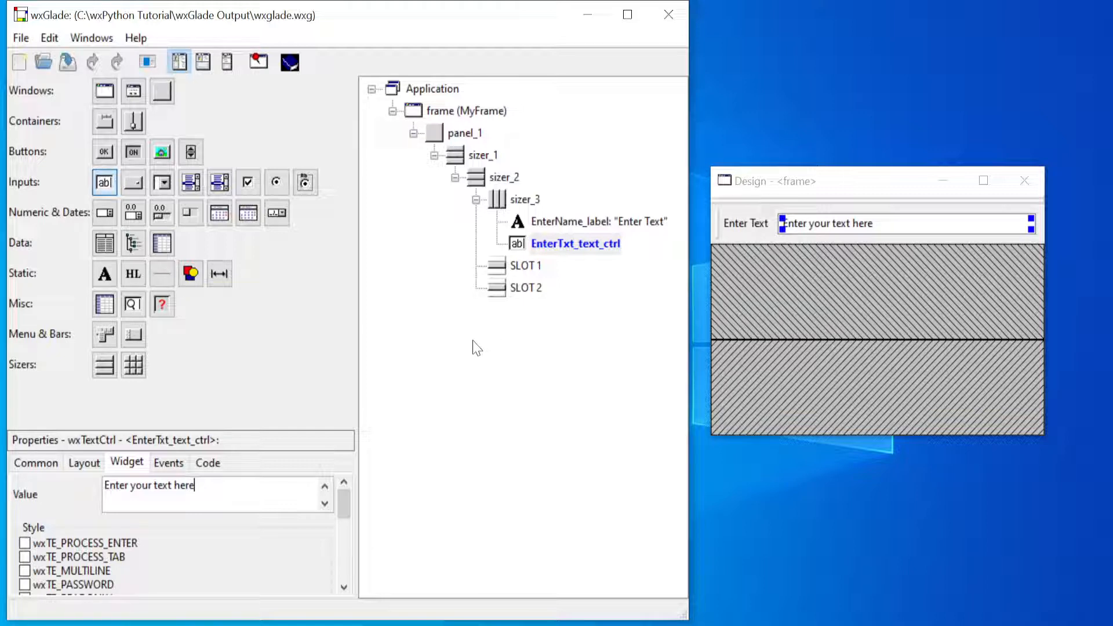
- Add a grid sizer with 2 rows, 4 columns, and vertical and horizontal gaps of 5 in SLOT 1 of sizer_2
left_click(134, 366)
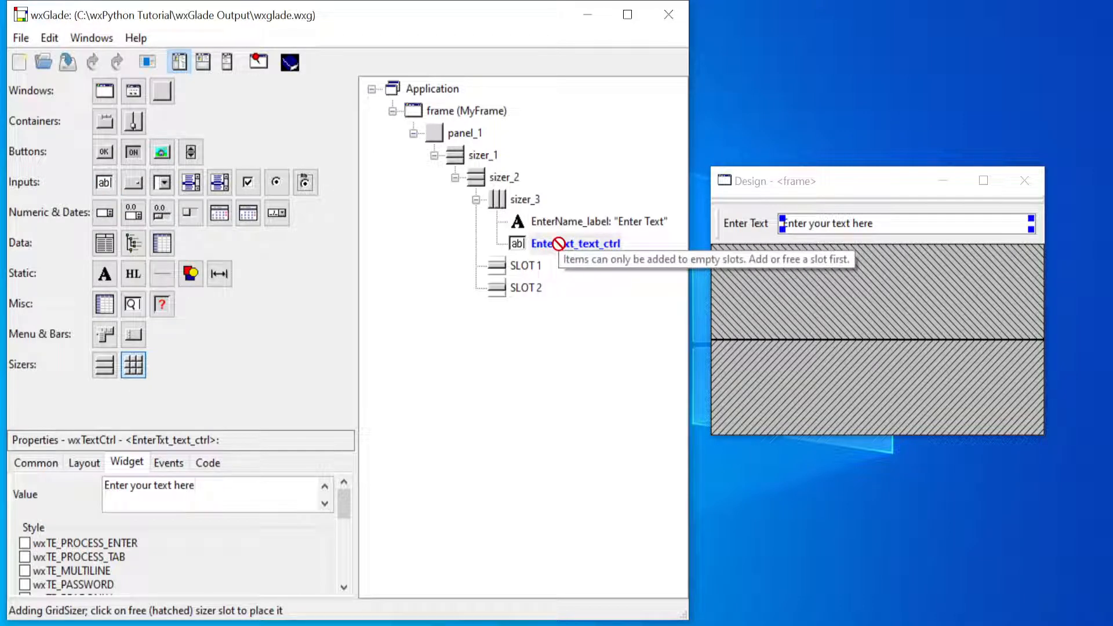
left_click(525, 266)
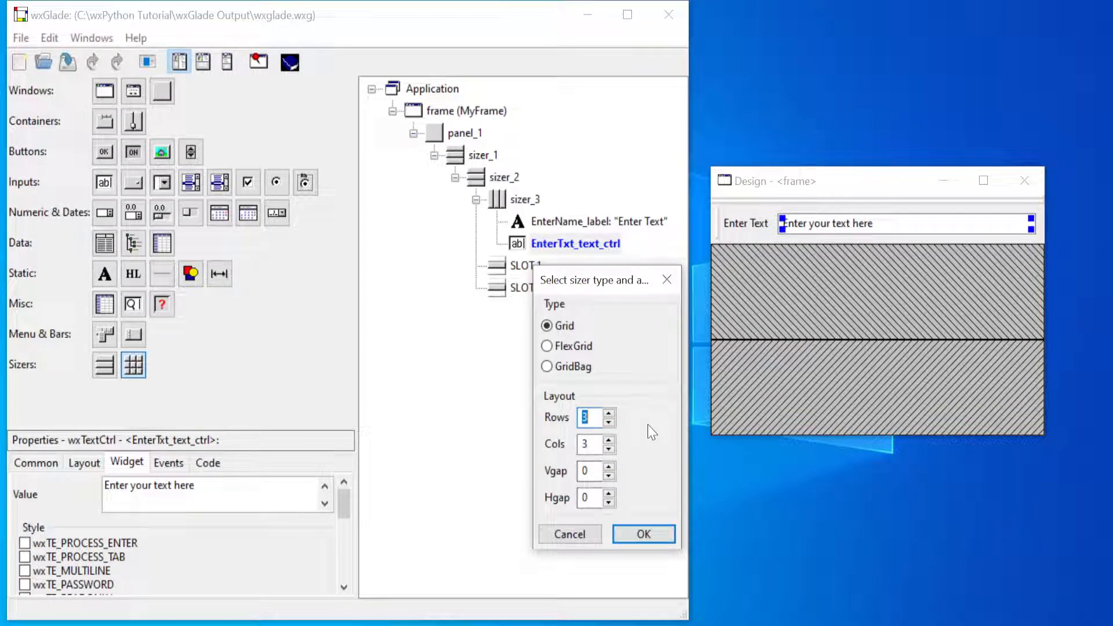
left_click(610, 441)
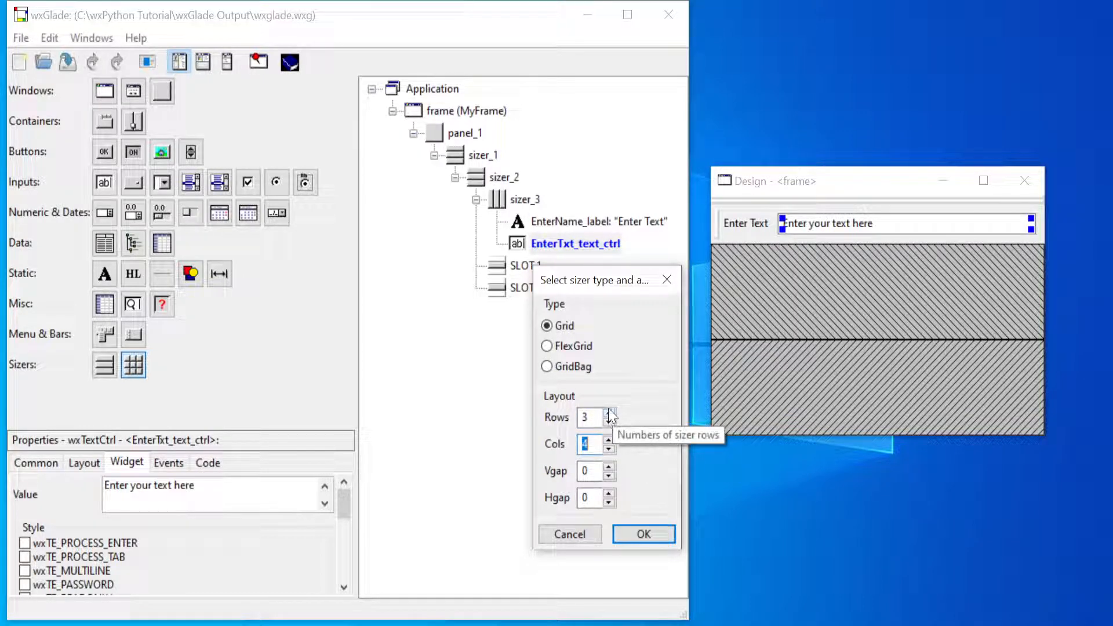
left_click(610, 423)
key("Tab")
key("Tab")
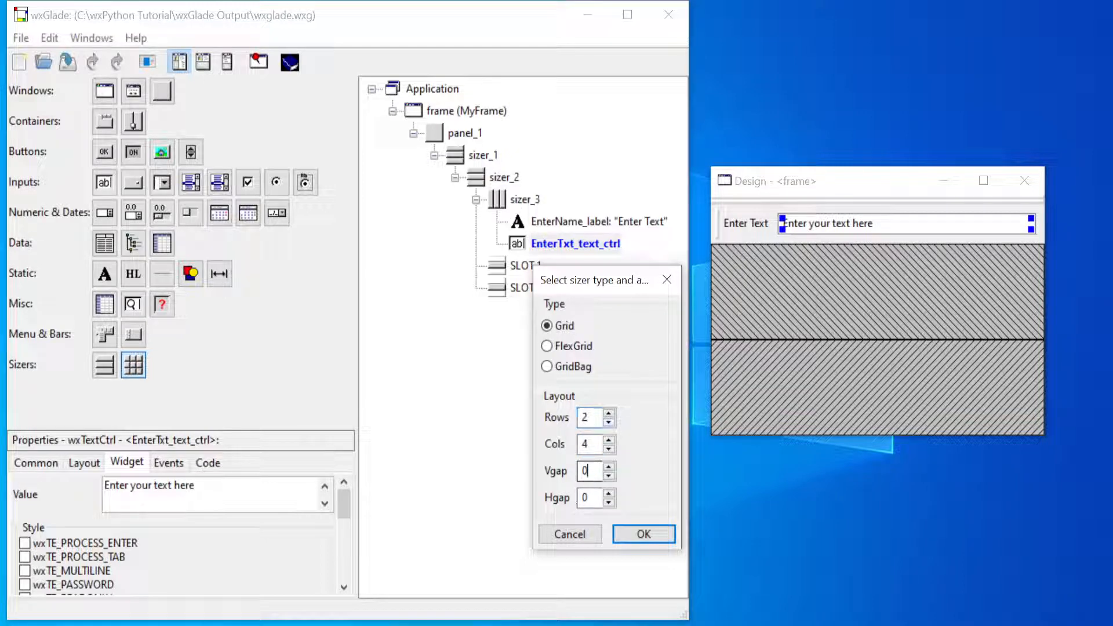
type("5")
key("Tab")
type("5")
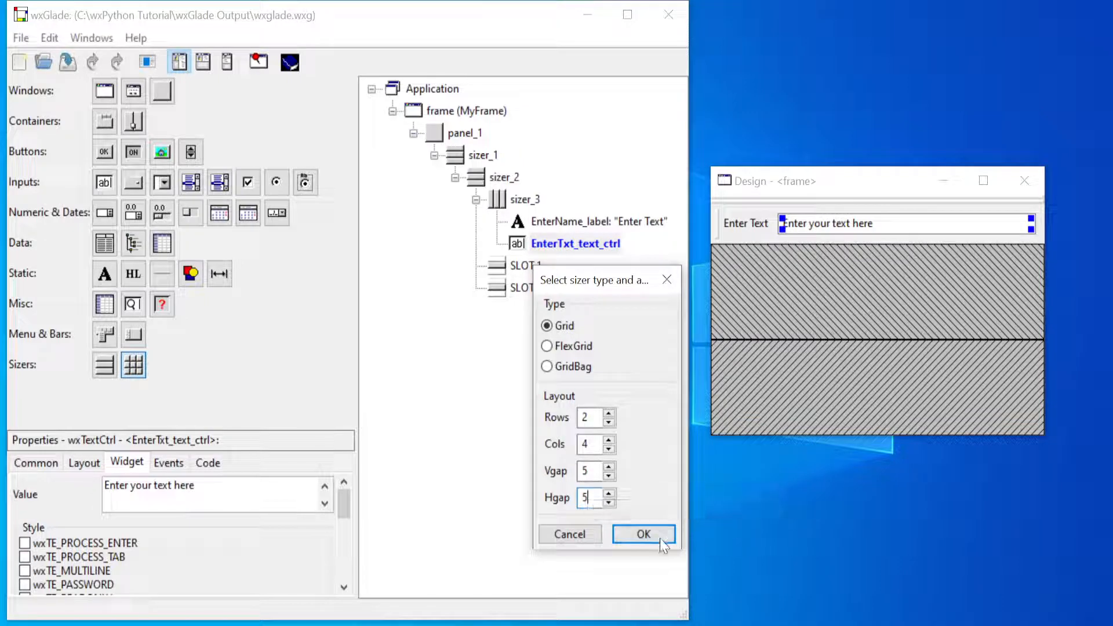
left_click(644, 534)
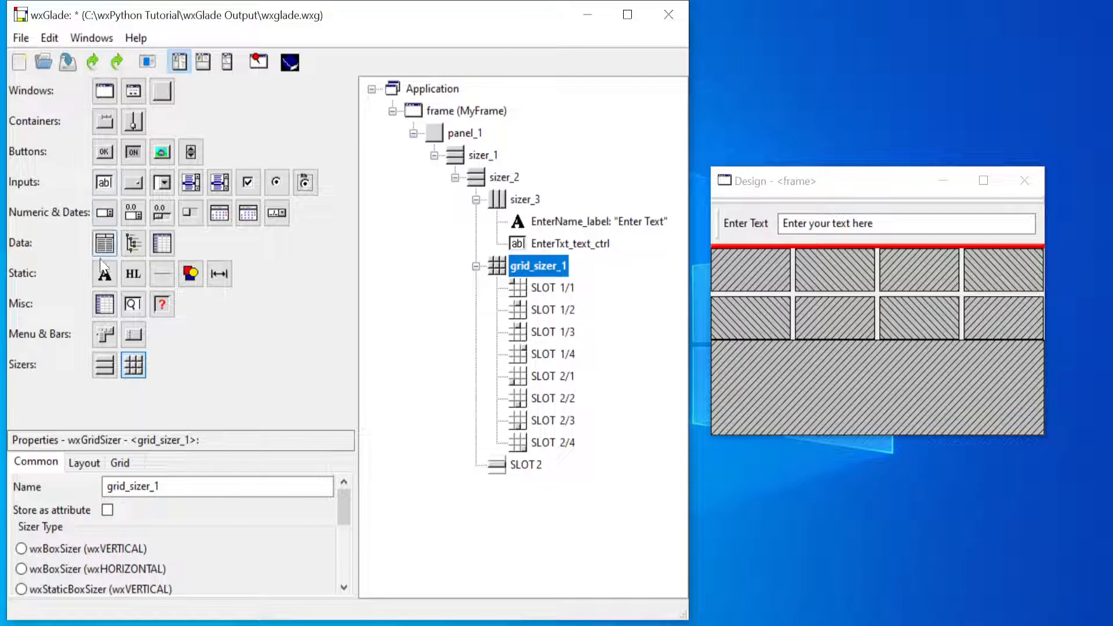
- Add a static text labelled "Font Name" in slot 1/1 of the grid sizer and name it FontName_label
left_click(105, 277)
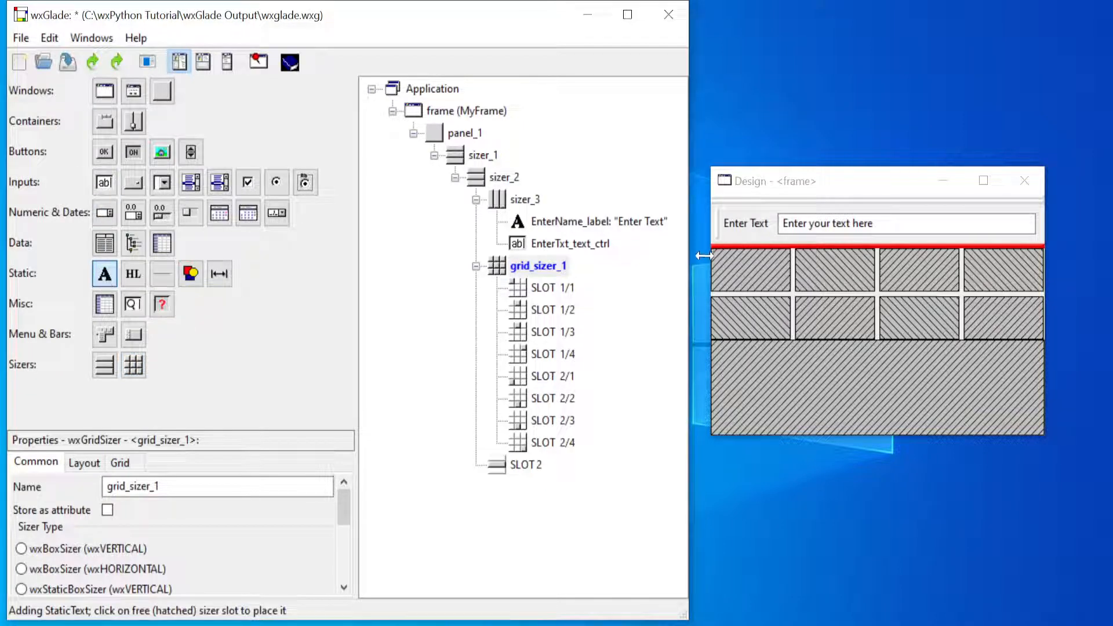
left_click(553, 290)
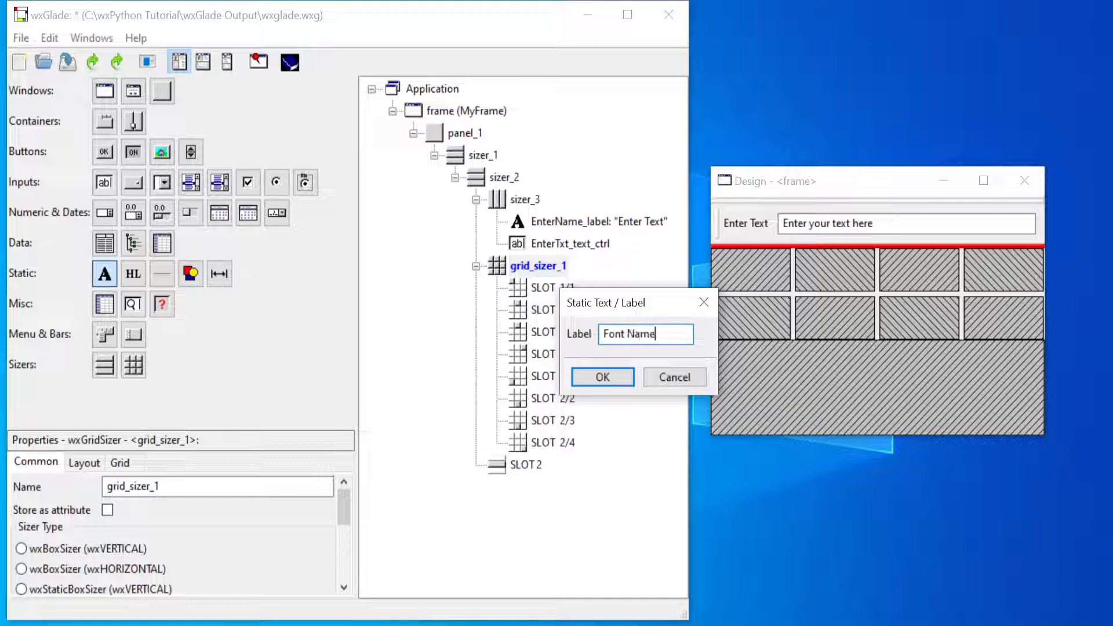
left_click(604, 375)
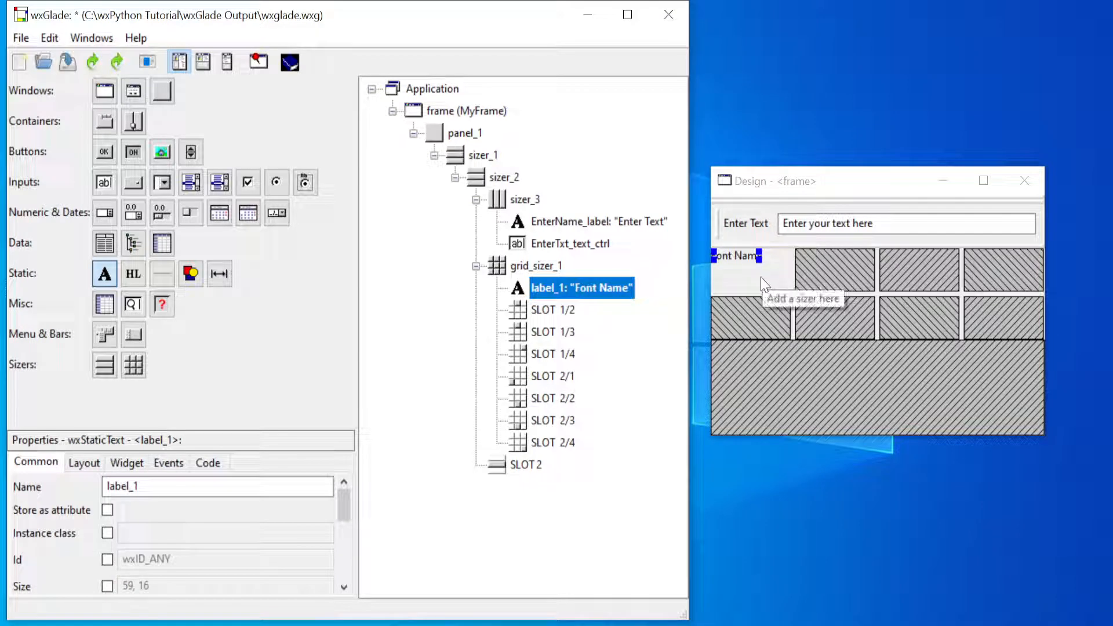
left_click(554, 309)
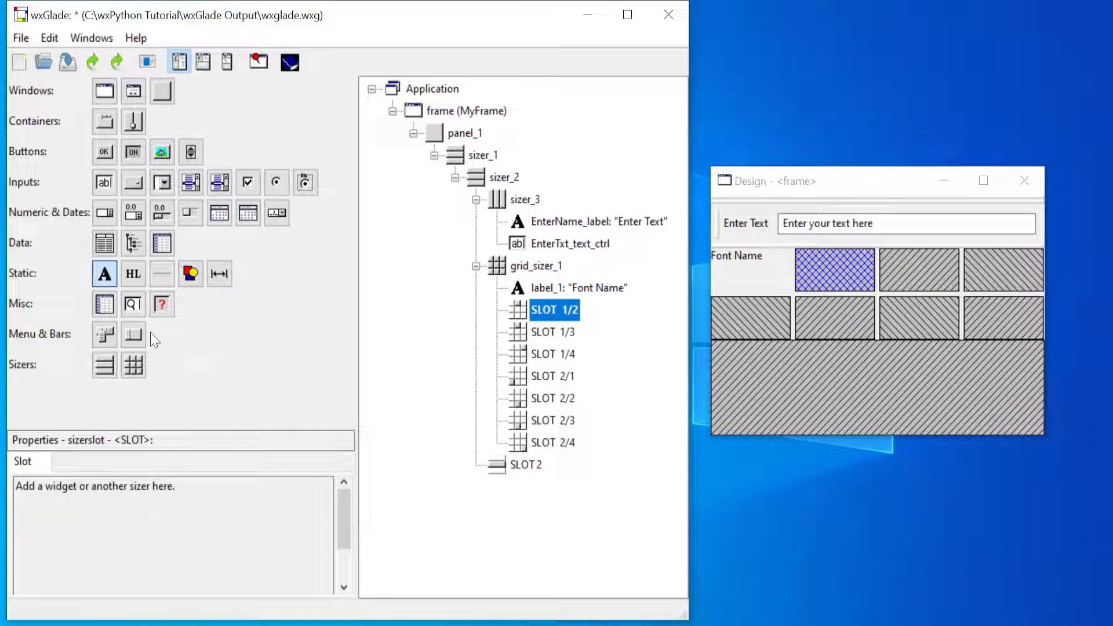
left_click(534, 285)
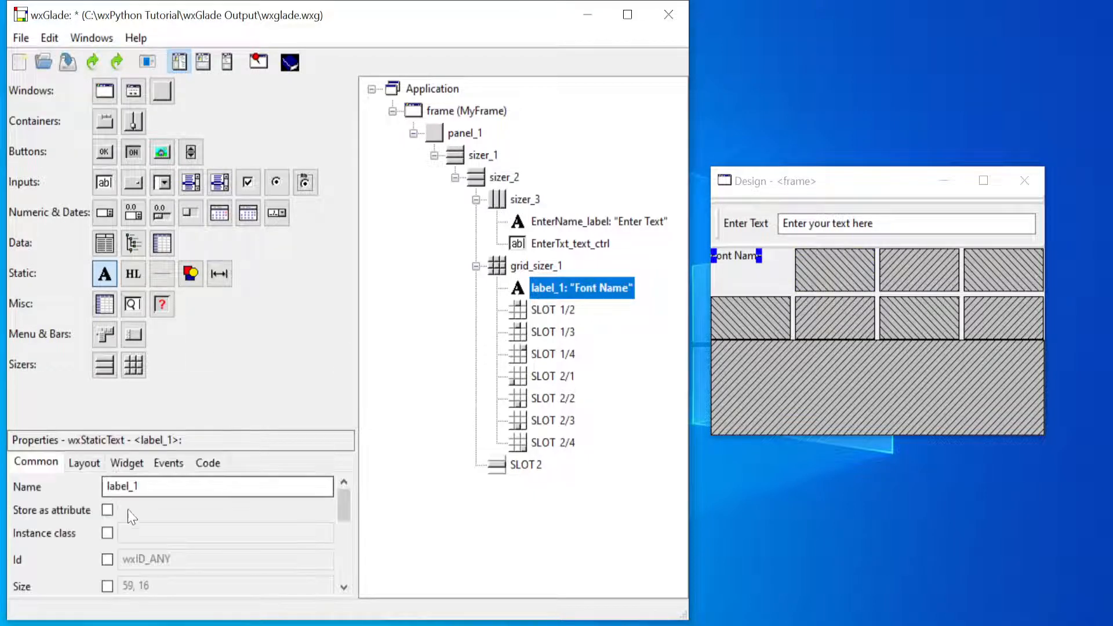
left_click(107, 486)
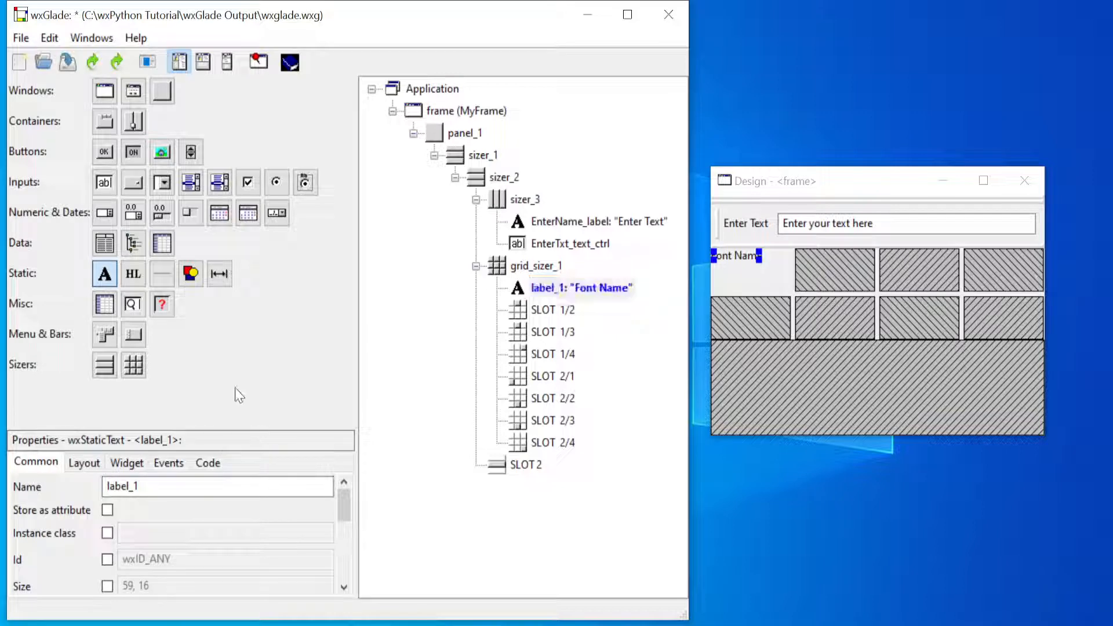
type("FontName")
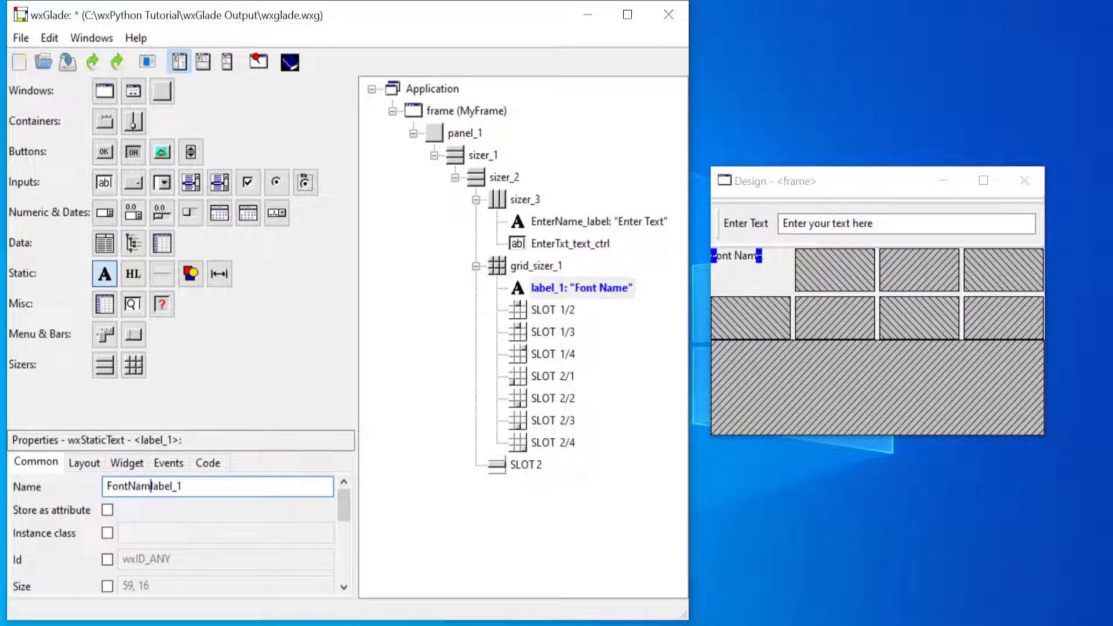
type("_")
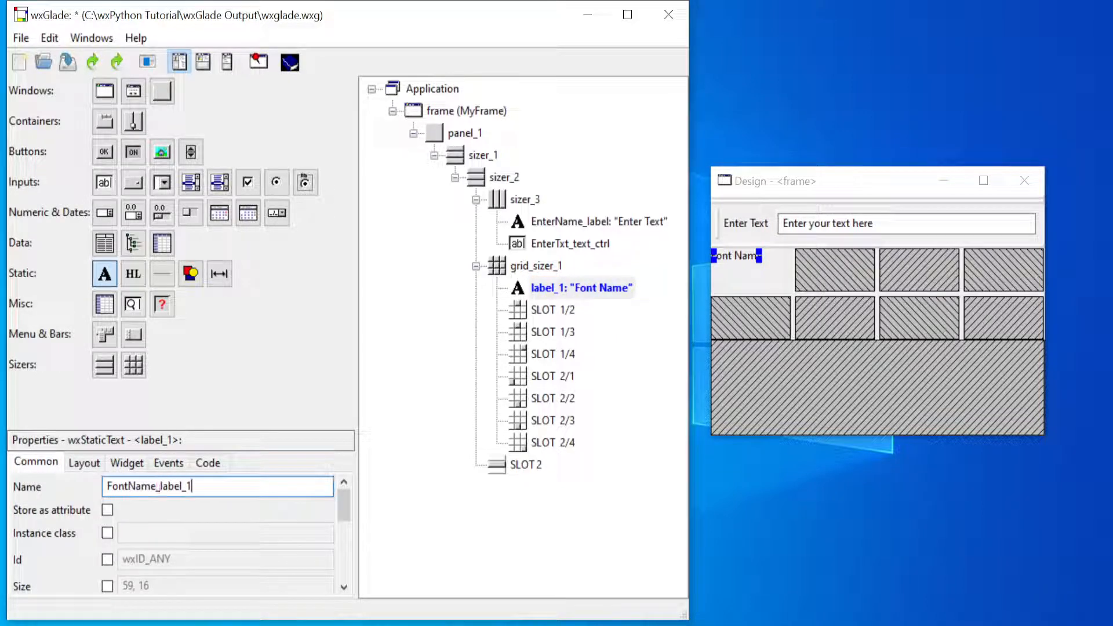
- Add a combo box in slot 1/2 of the grid sizer and name it FontName_combo_box
left_click(554, 310)
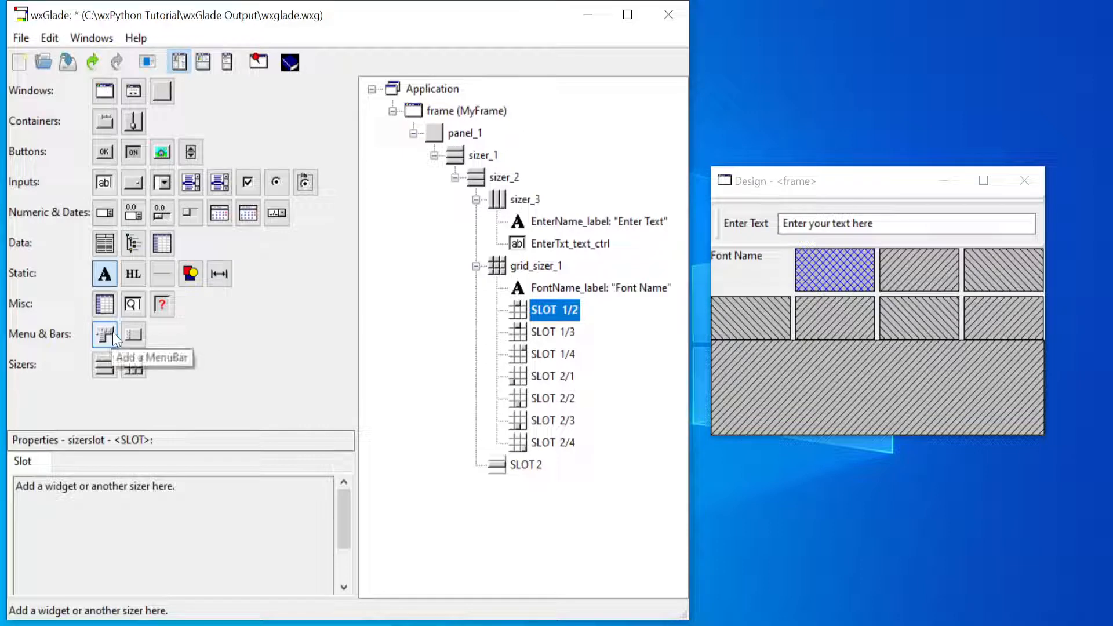
left_click(158, 183)
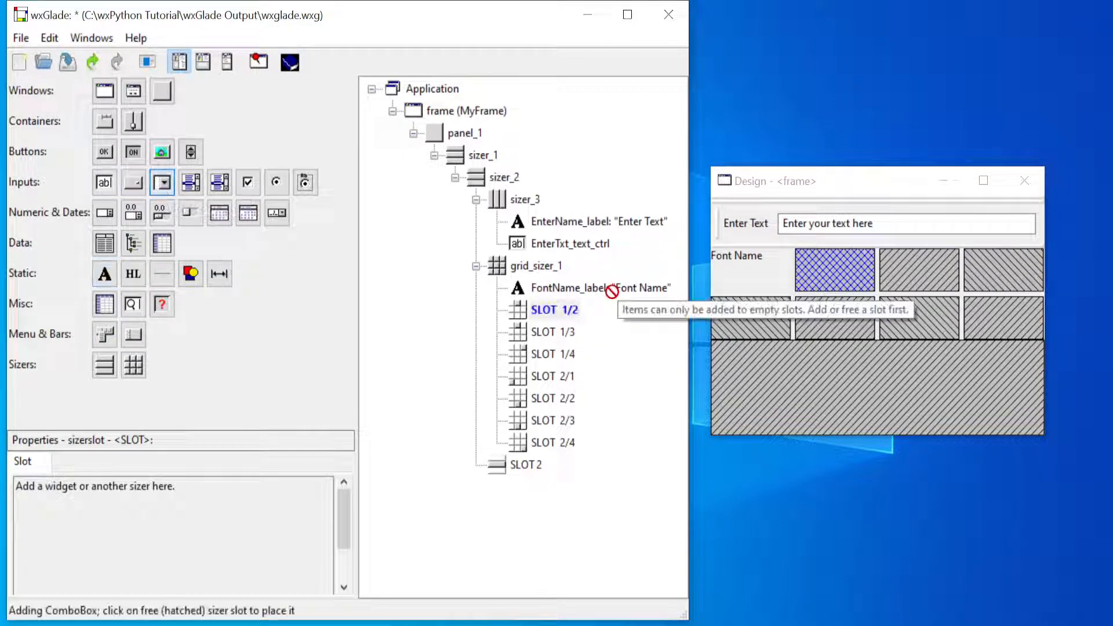
left_click(556, 310)
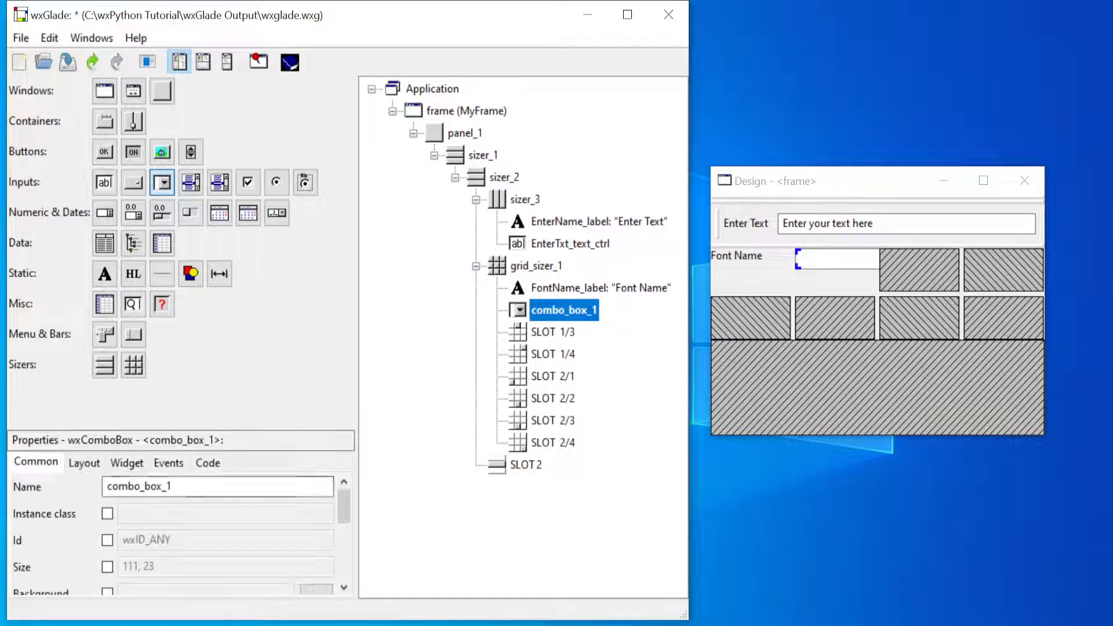
left_click(106, 486)
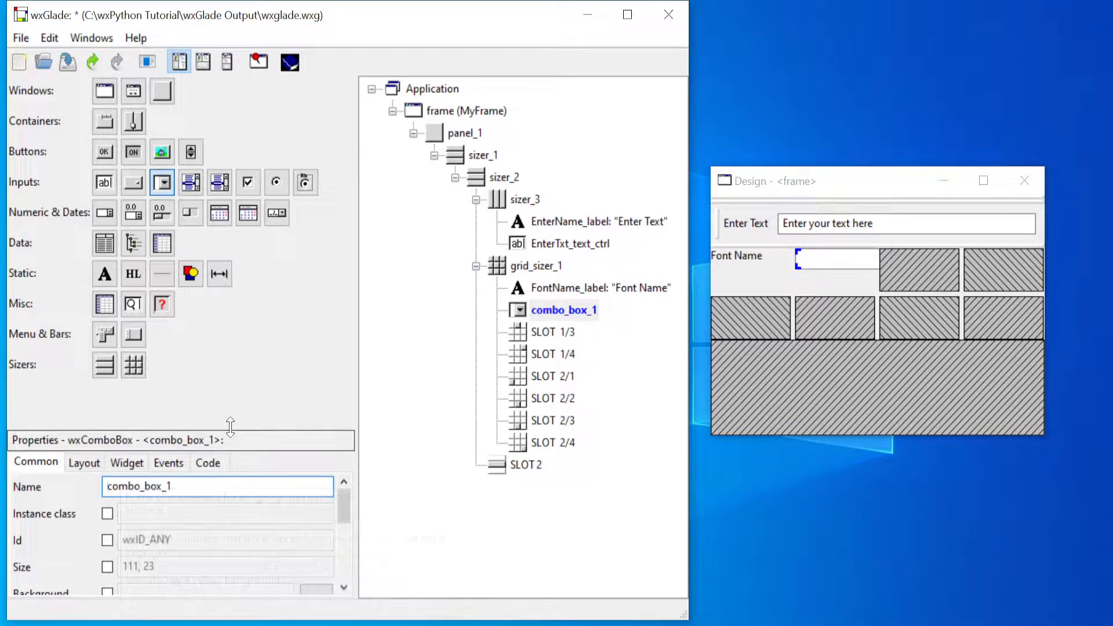
type("FontName_")
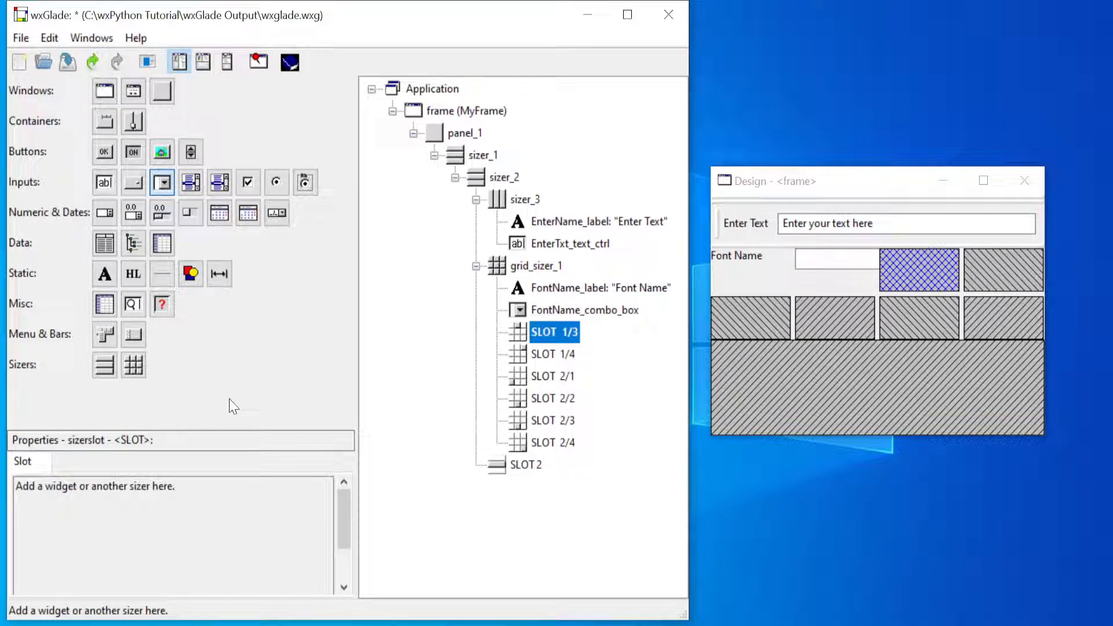
- Add a static text labelled "Font Weight" in slot 1/3 of the grid sizer and name it FontWeight_label
left_click(105, 273)
left_click(548, 333)
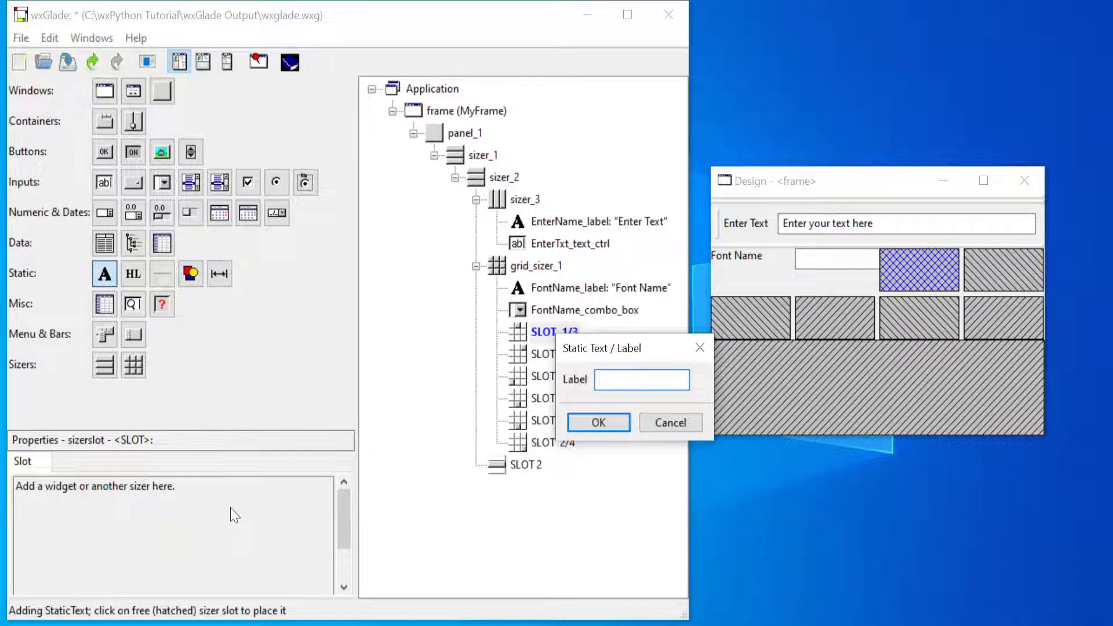
type("Font Weight")
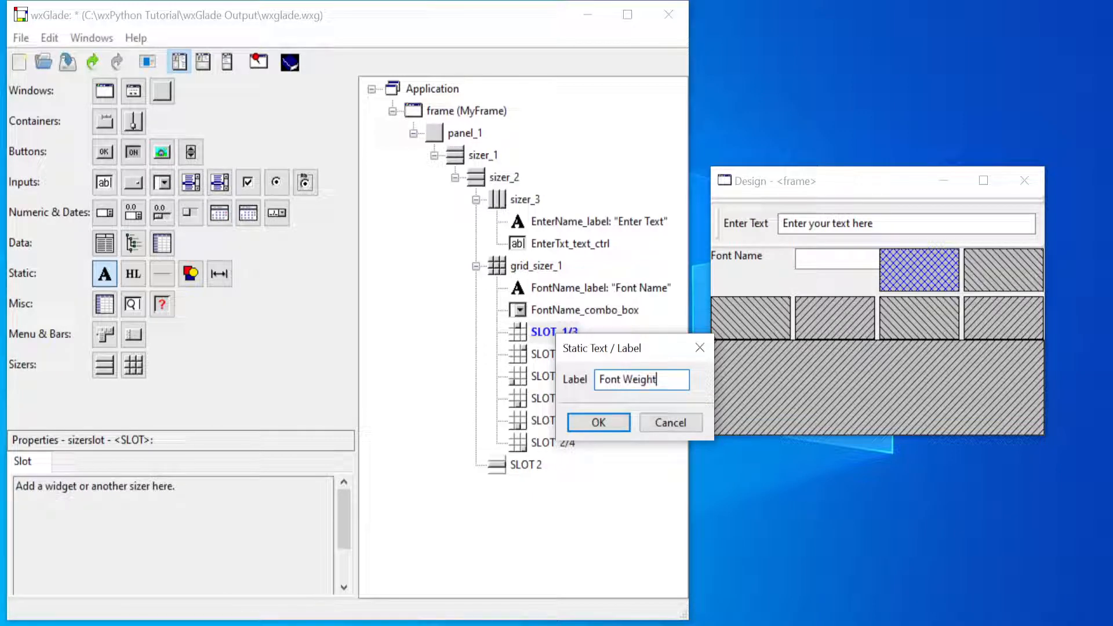
left_click(603, 422)
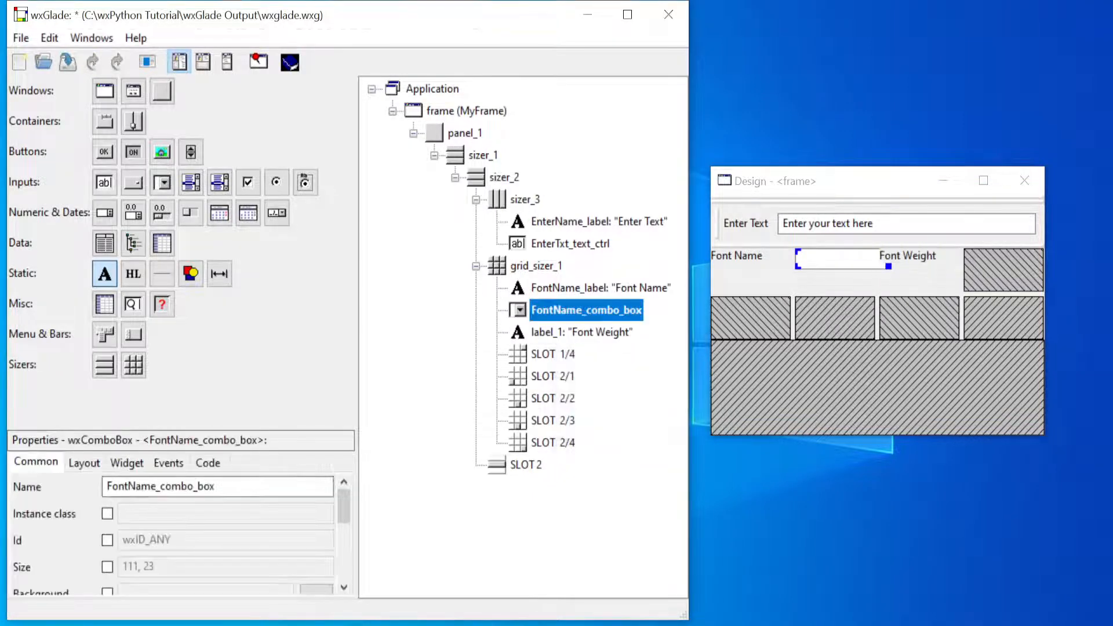
left_click(593, 336)
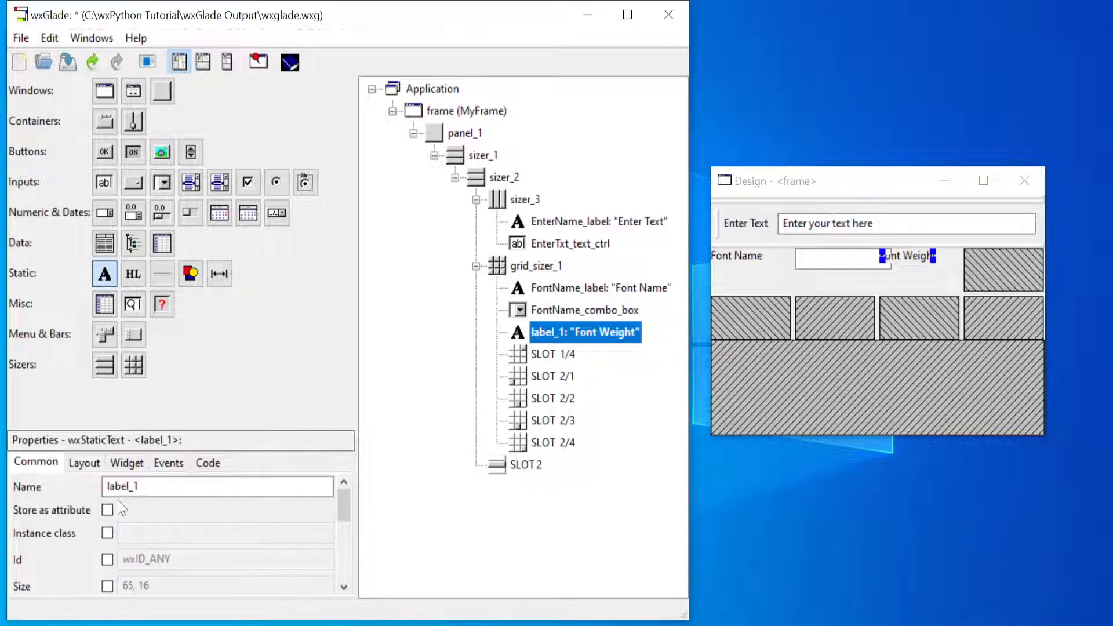
left_click(107, 487)
type("FontWei")
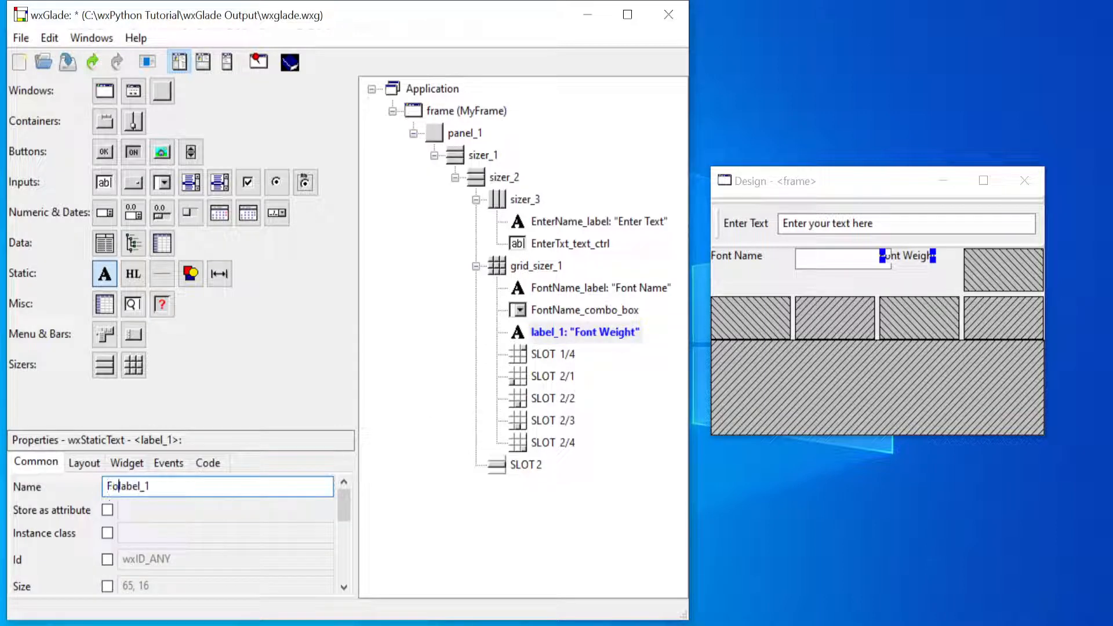
type("ght_")
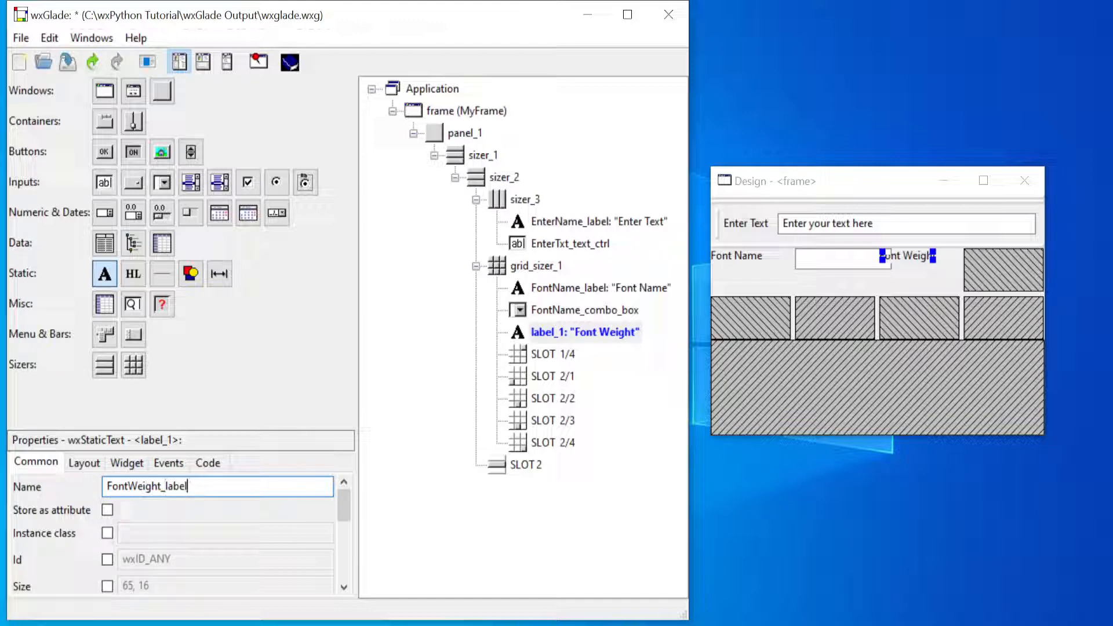
- Add a combo box in slot 1/4 of the grid sizer and name it FontWeight_combo_box
left_click(555, 352)
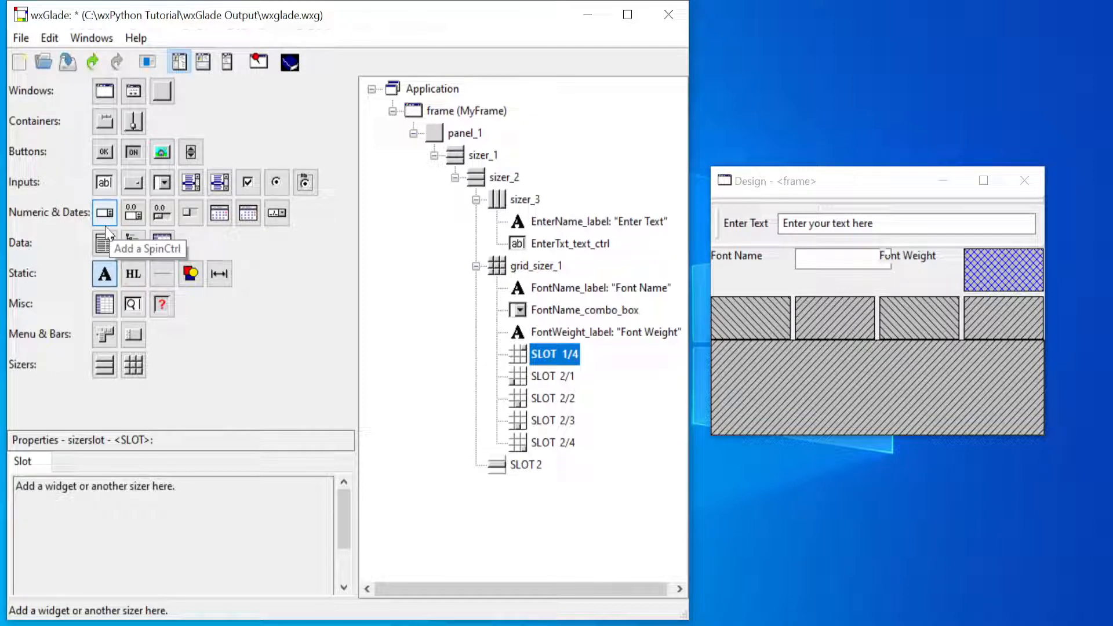
left_click(159, 183)
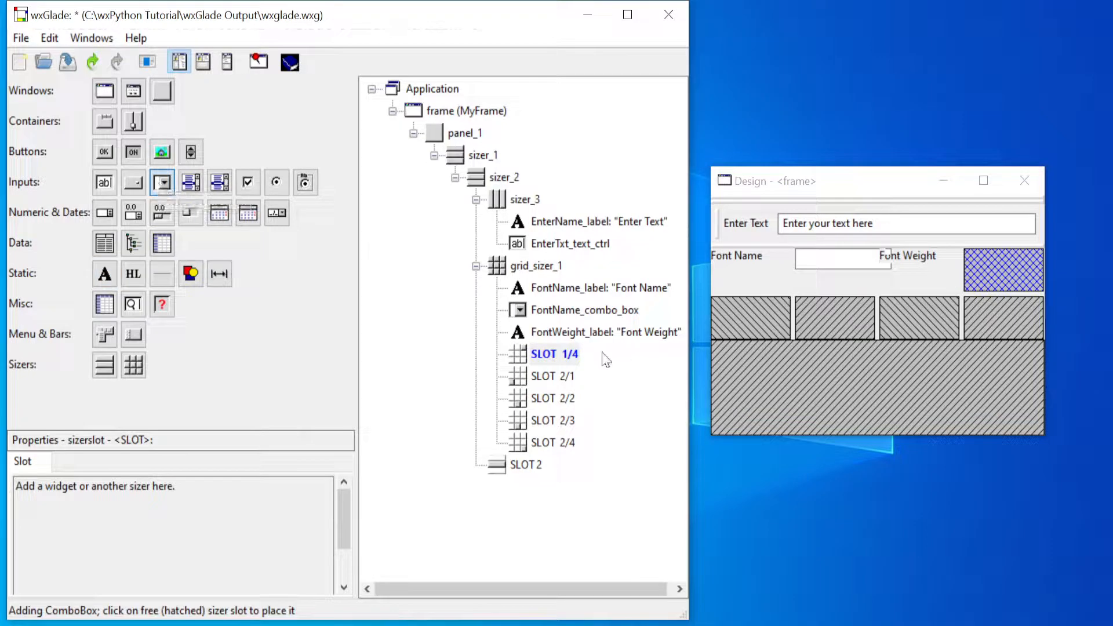
left_click(554, 355)
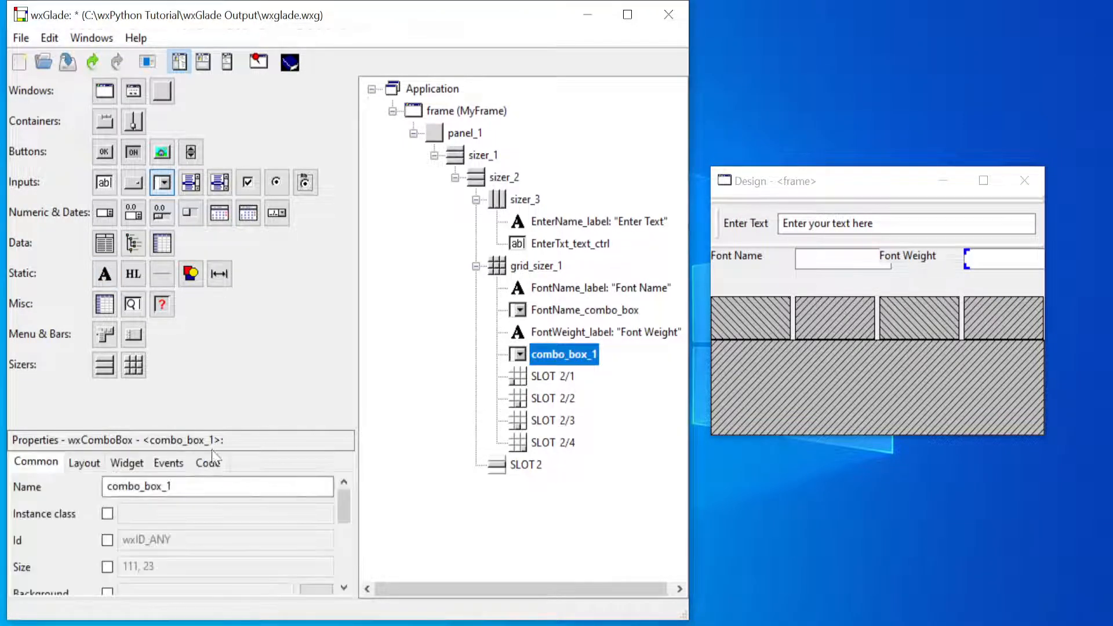
left_click(110, 492)
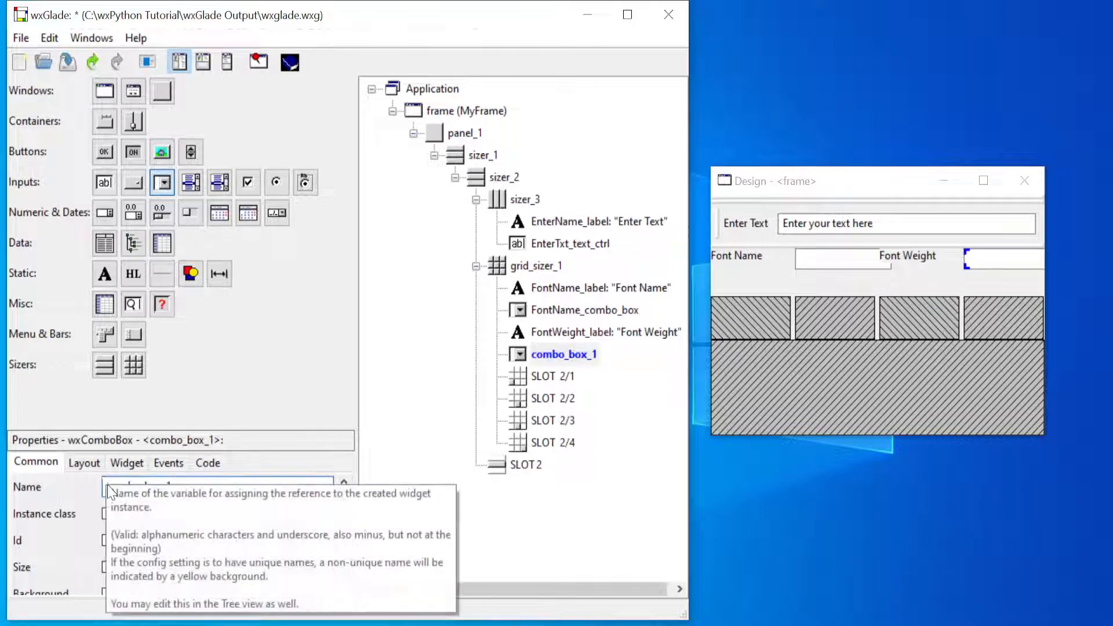
type("FontWeight_")
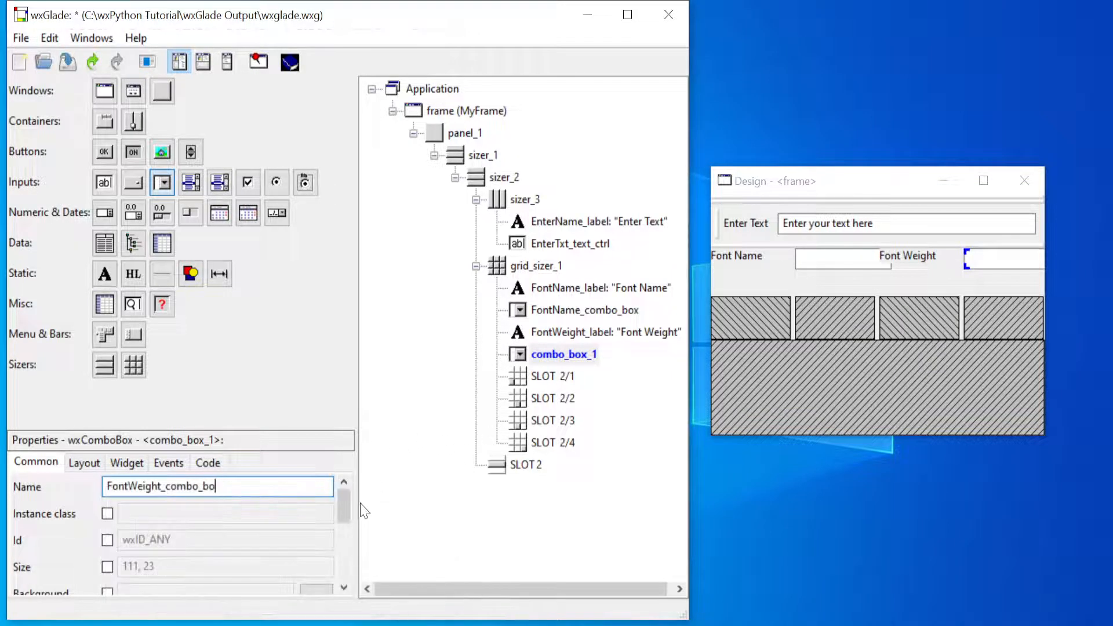
- Add a static text labelled "Font Size" in slot 2/1 of the grid sizer and name it FontSize_label
left_click(554, 377)
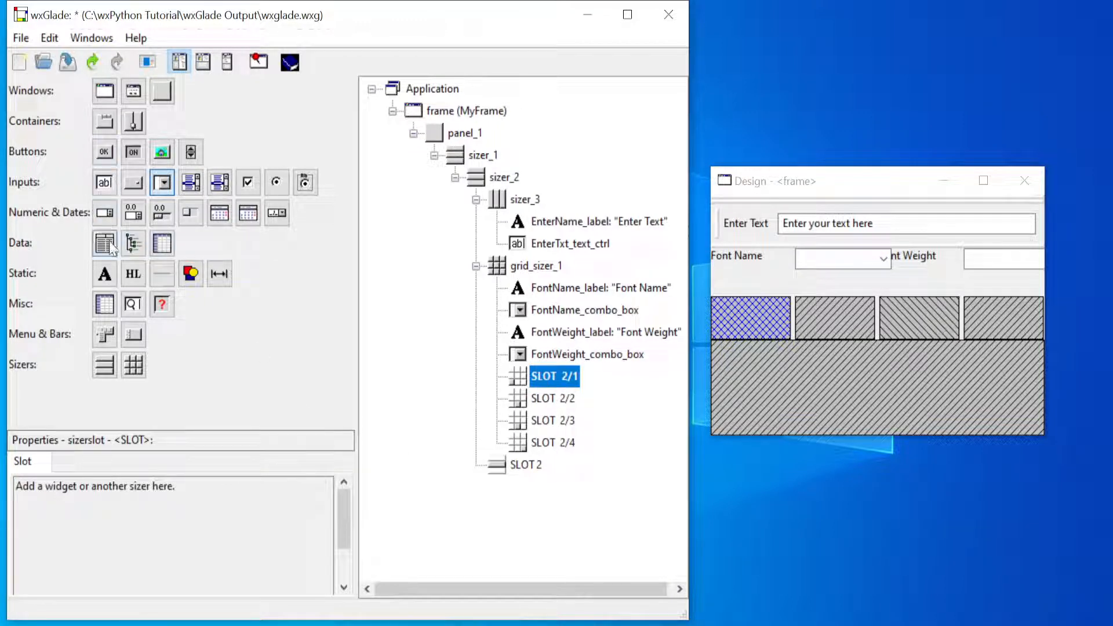
left_click(104, 273)
left_click(545, 383)
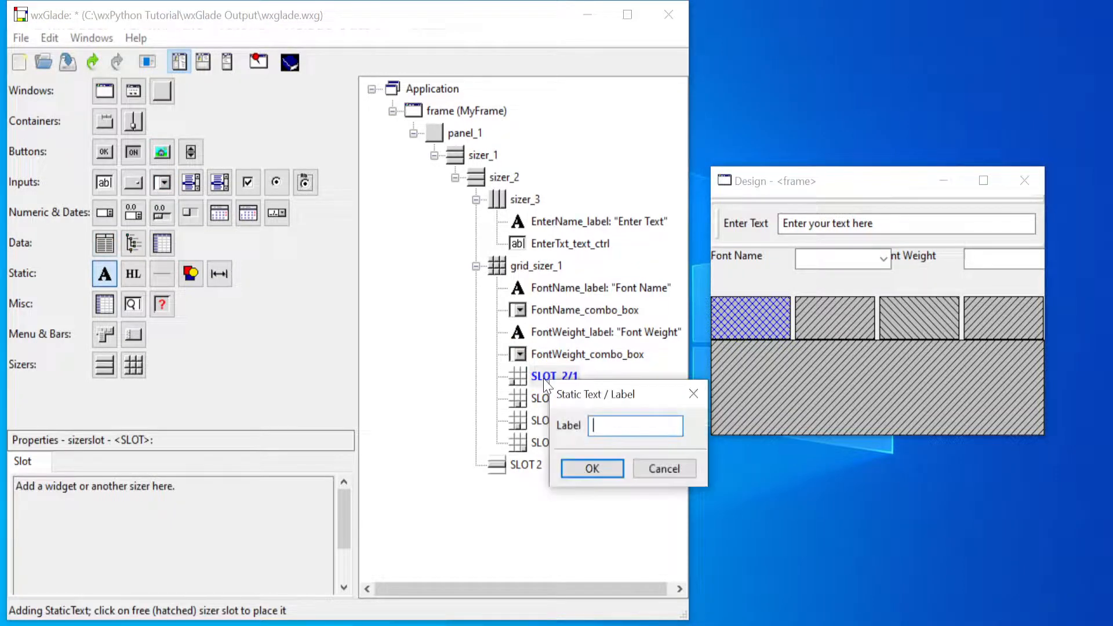
type("Font Size")
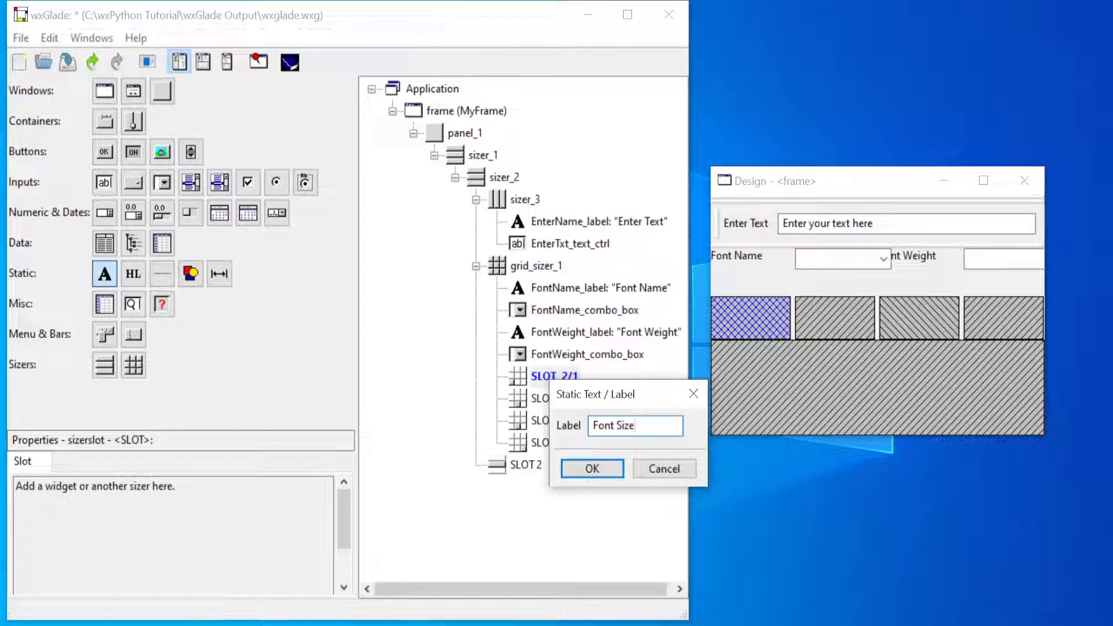
left_click(615, 480)
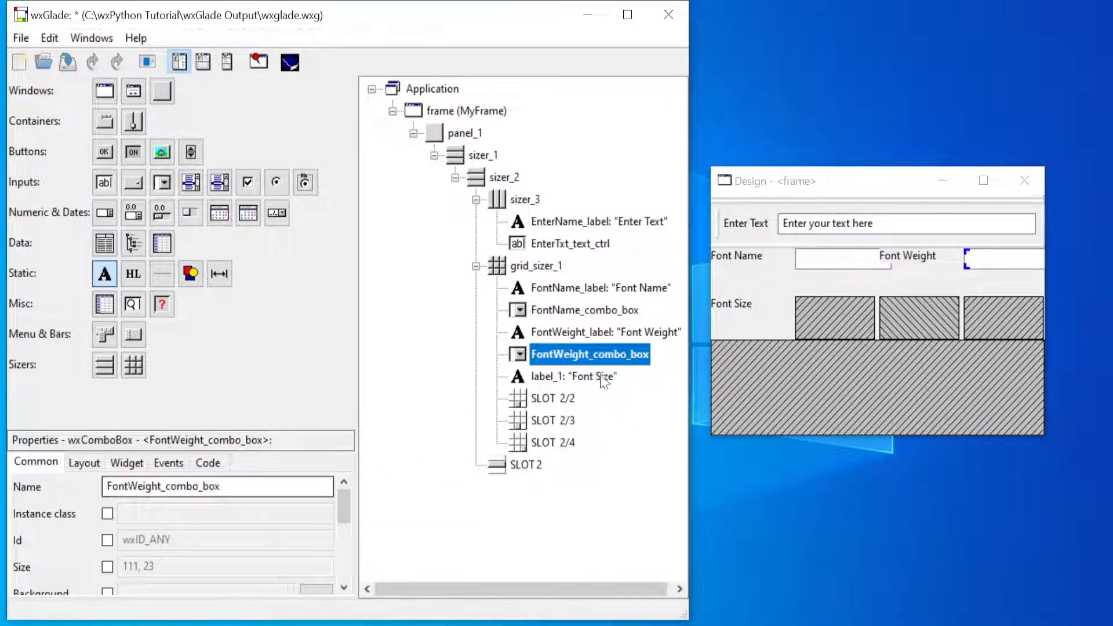
left_click(580, 380)
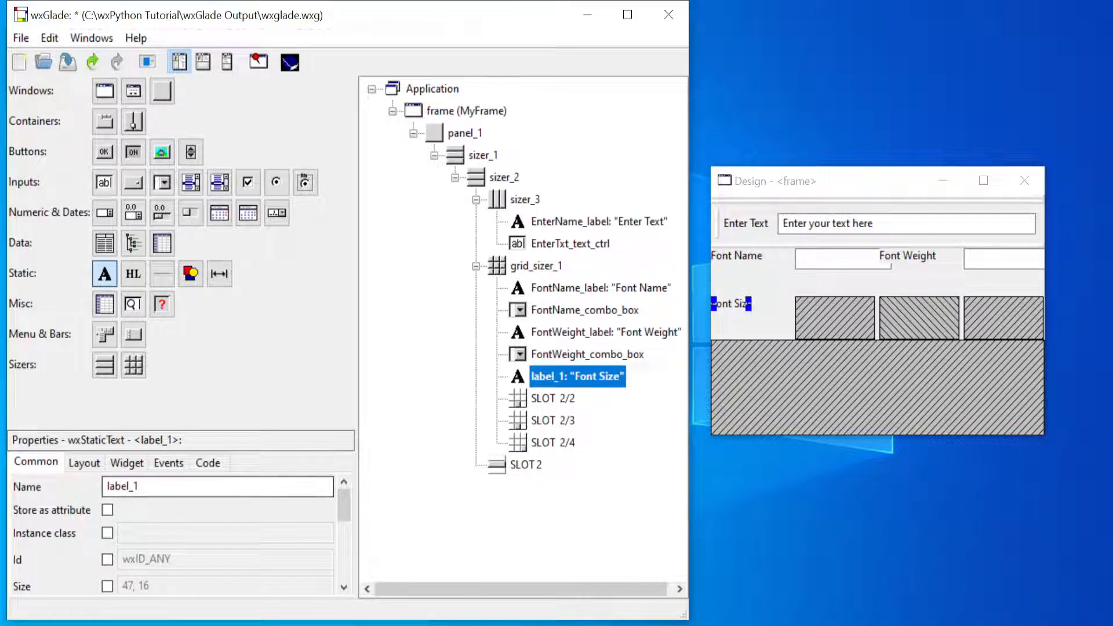
left_click(116, 487)
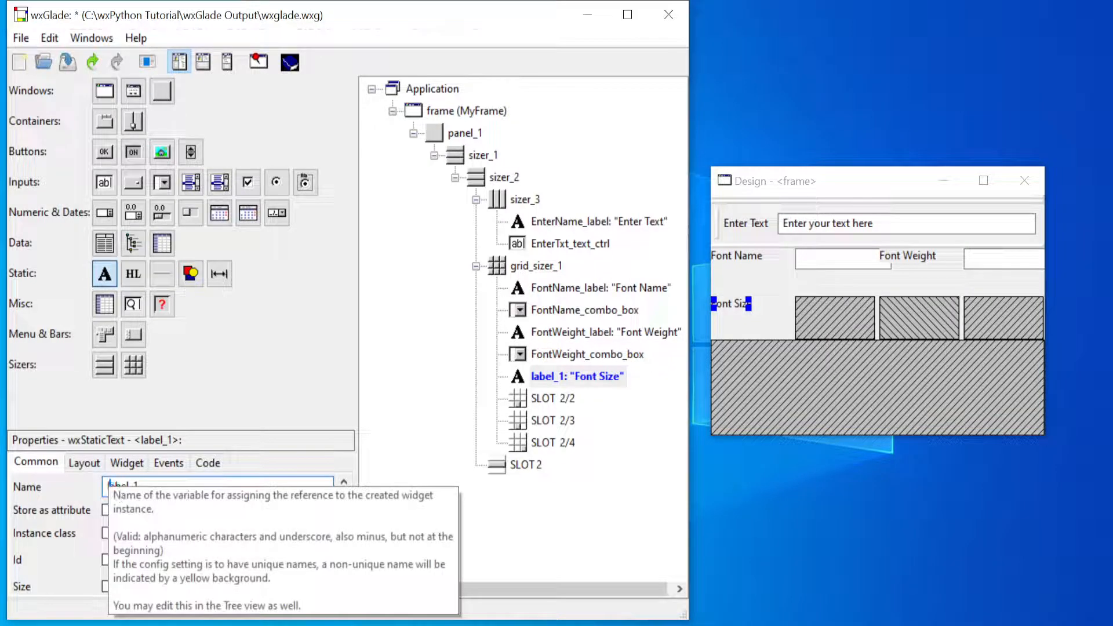
type("FontSize_")
key("End")
key("BackSpace")
key("BackSpace")
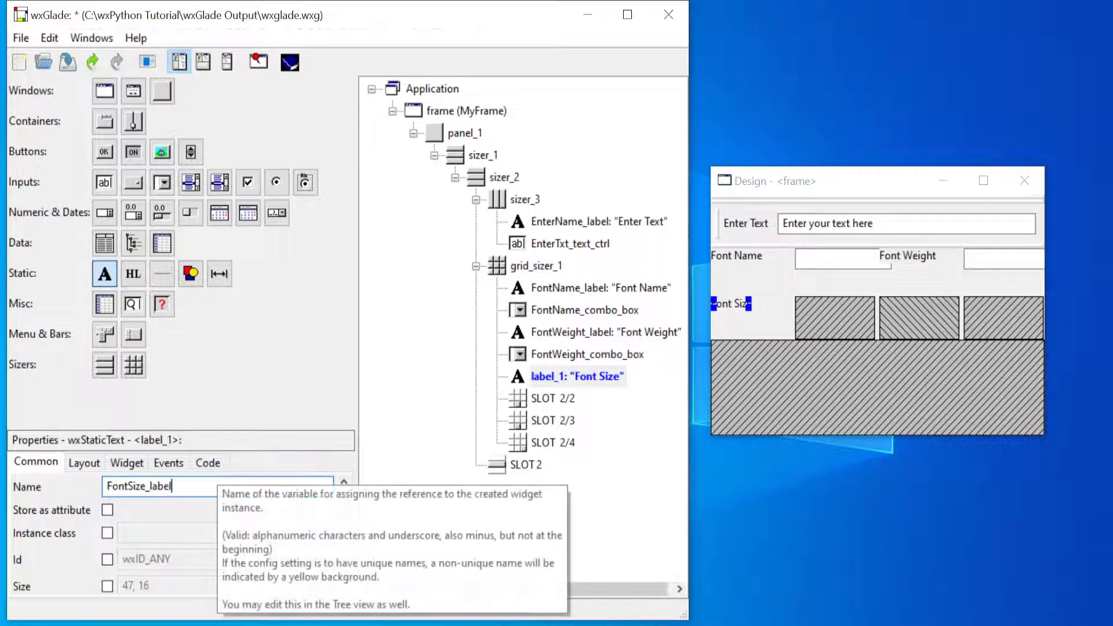
- Add a spin control in slot 2/2 of the grid sizer and name it FontSize_spin_ctrl
left_click(845, 323)
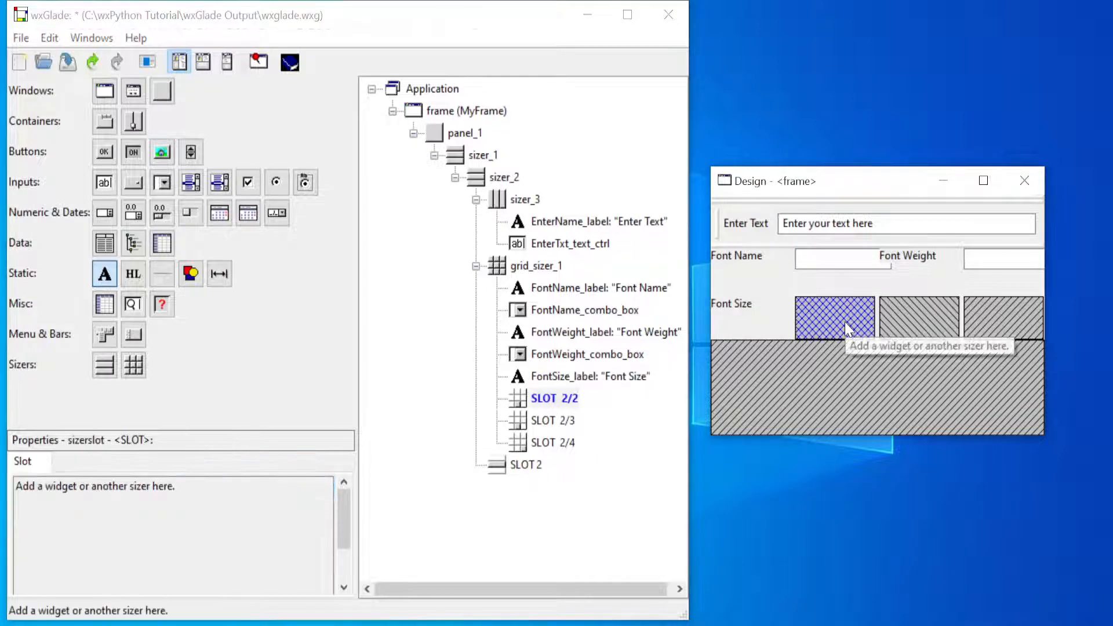
left_click(557, 399)
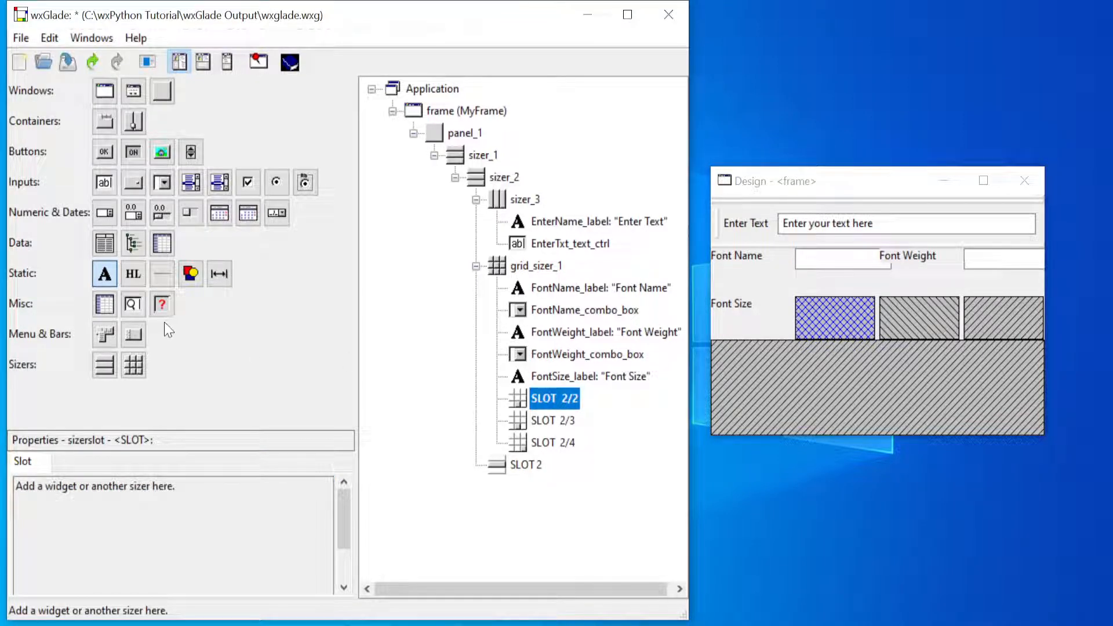
left_click(104, 216)
left_click(556, 400)
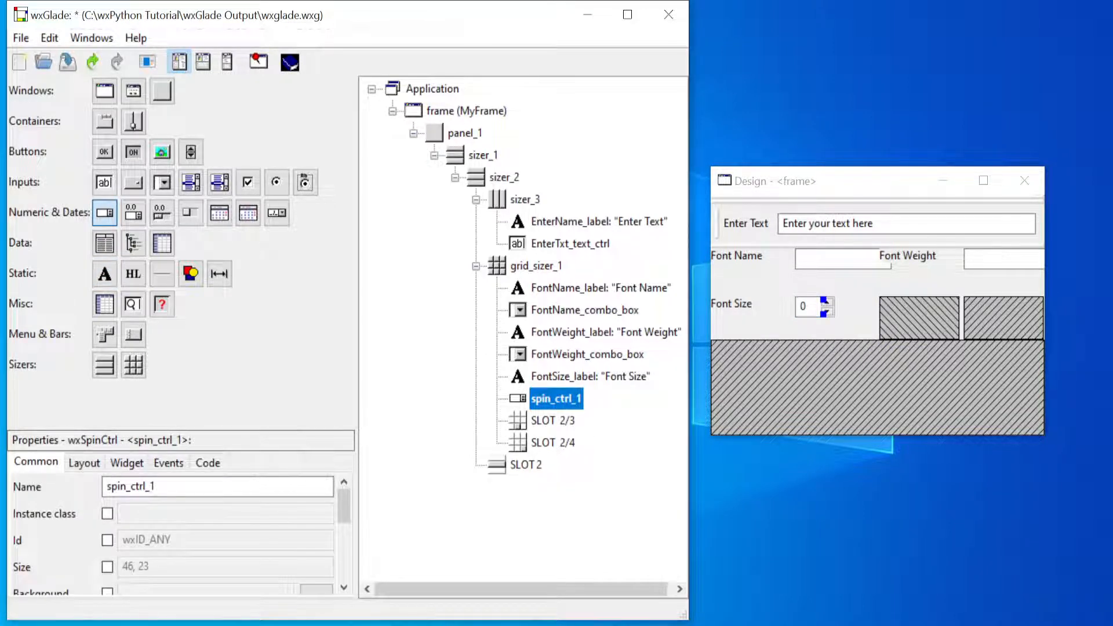
type("Font")
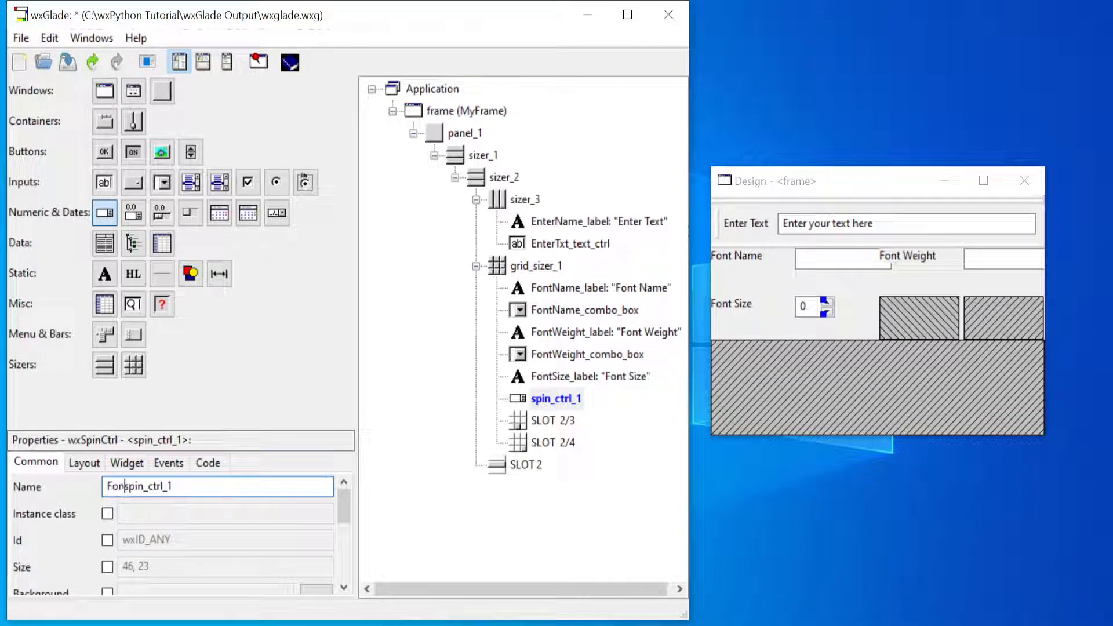
type("Size_")
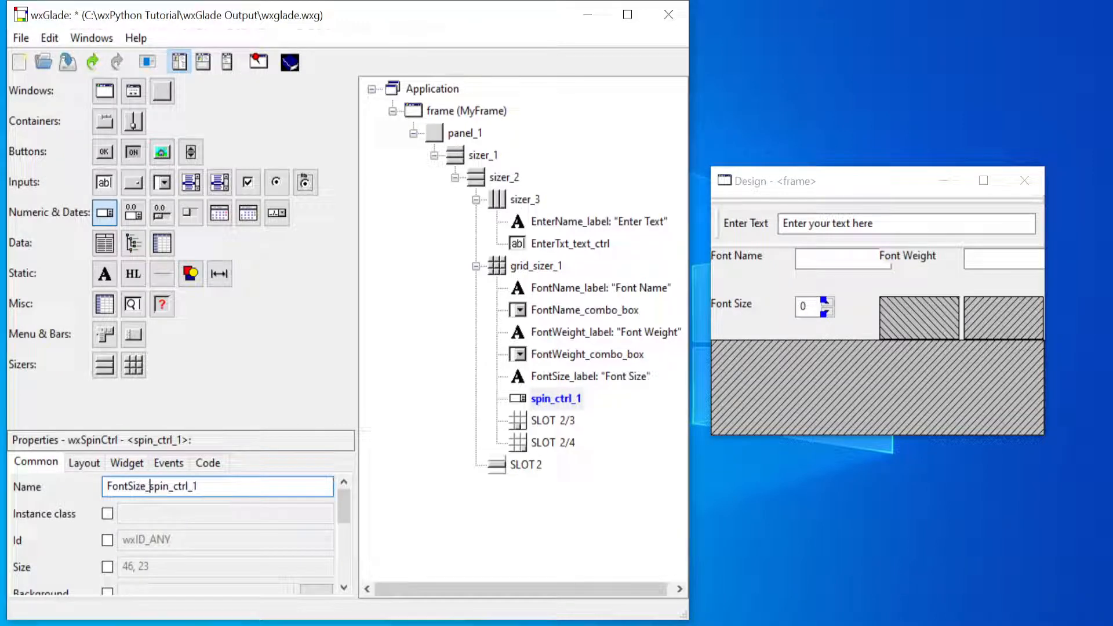
key("BackSpace")
key("BackSpace")
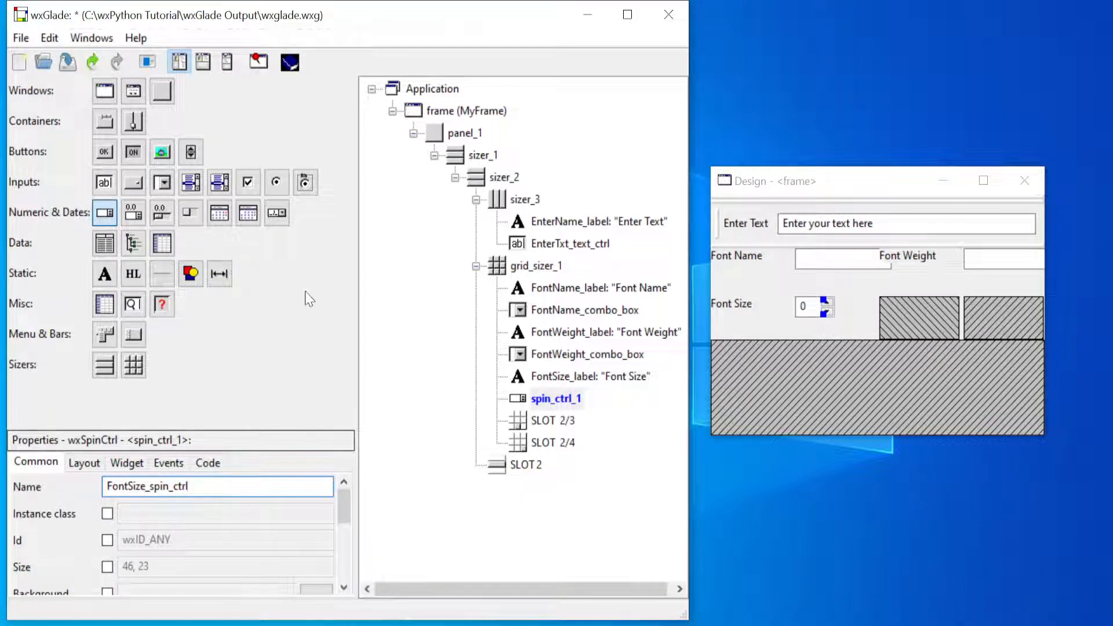
- Add a button in slot 2/4 of the grid sizer and name it Apply_button
left_click(105, 152)
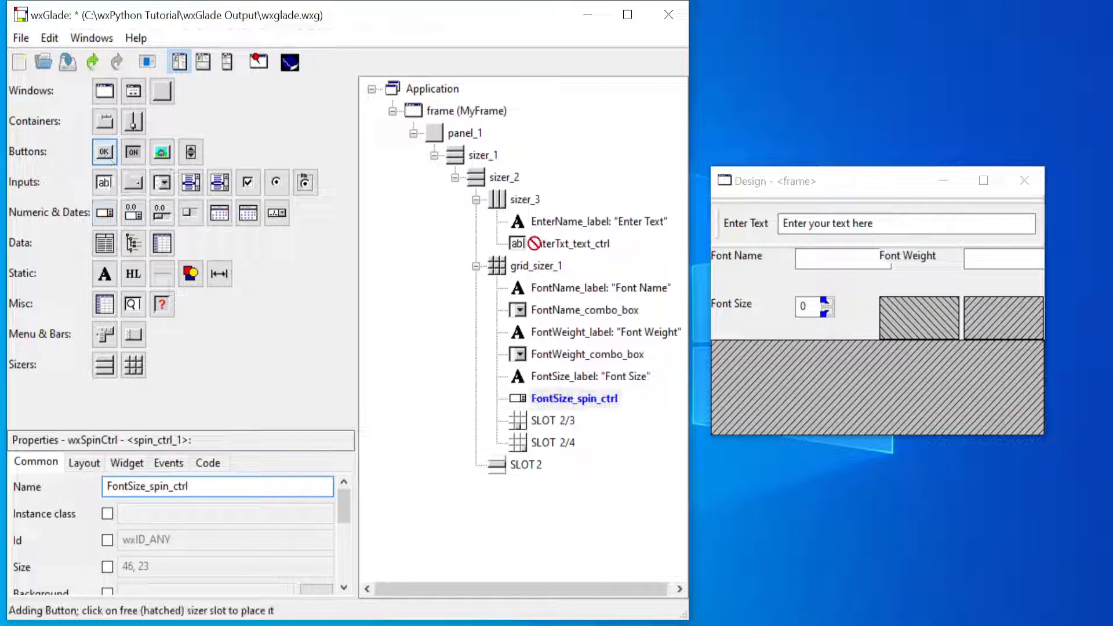
left_click(548, 444)
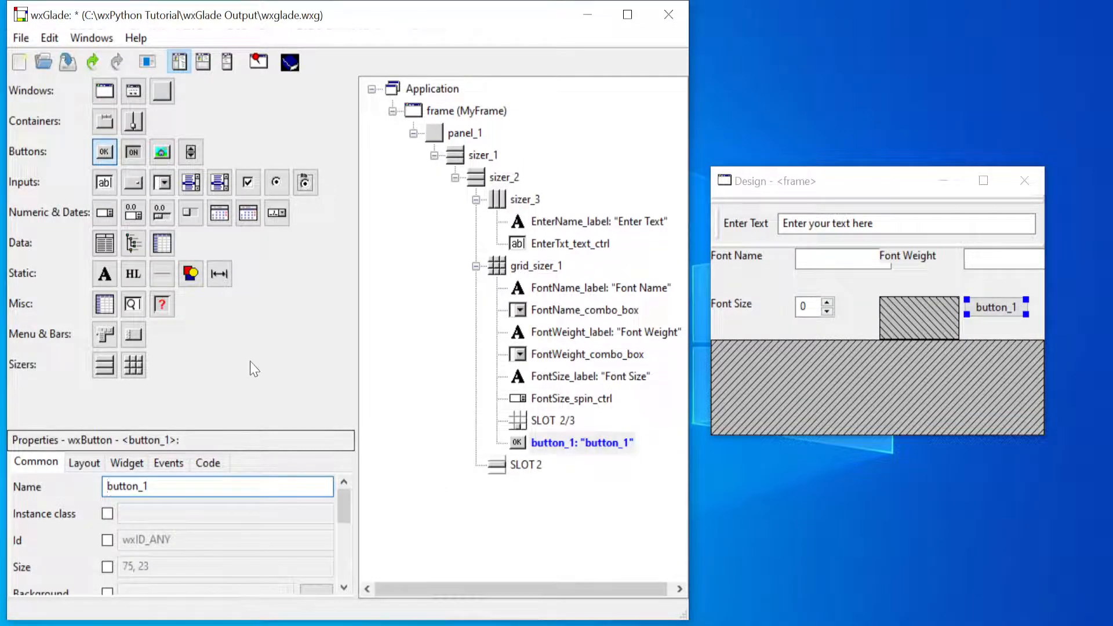
type("Apply_")
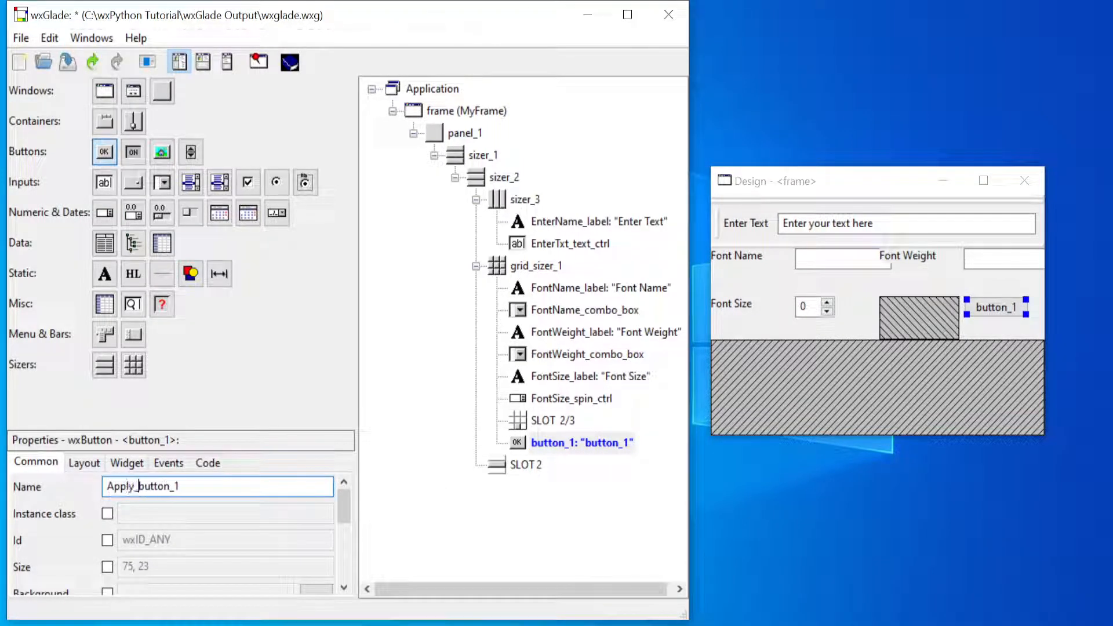
key("End")
- Set the layout of grid_sizer_1 to a border of 5 and a proportion of 0
left_click(542, 268)
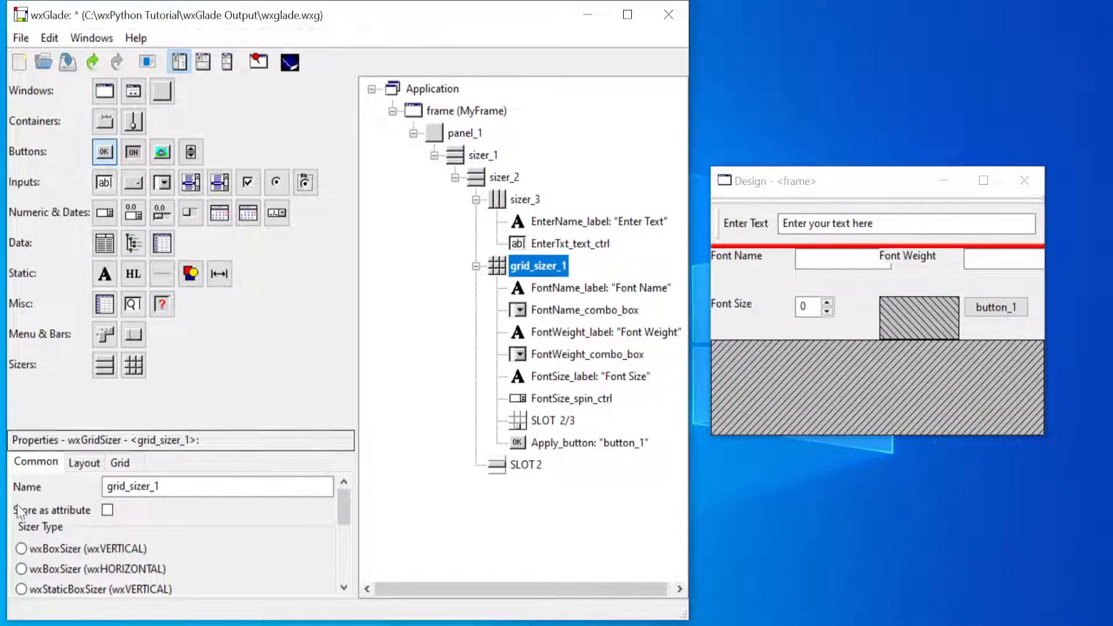
left_click(84, 462)
key("Tab")
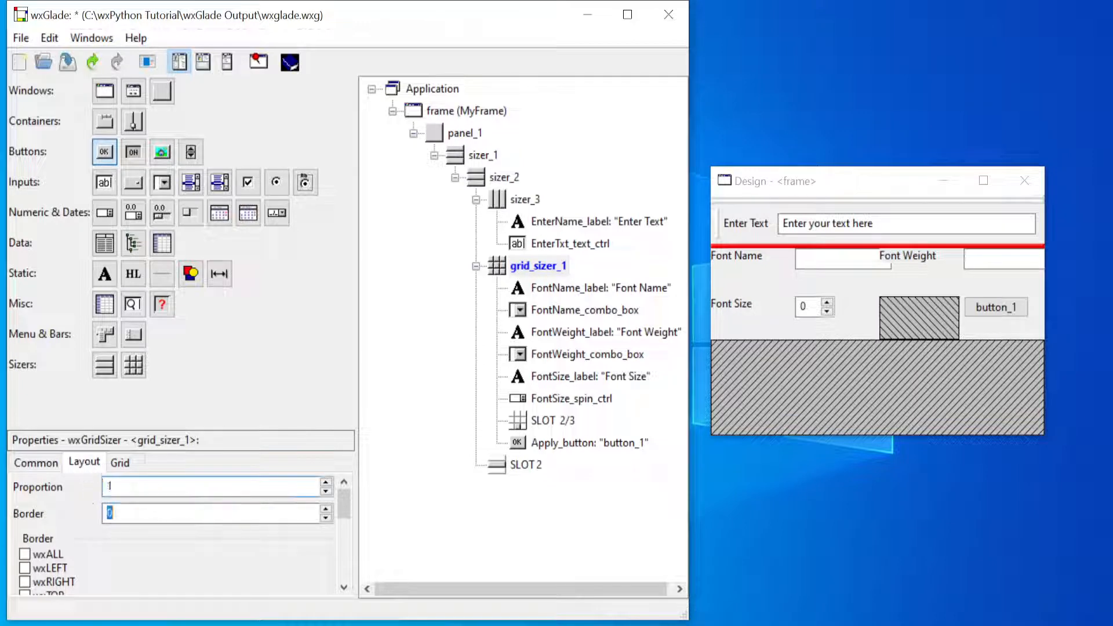
type("5")
key("shift+Tab")
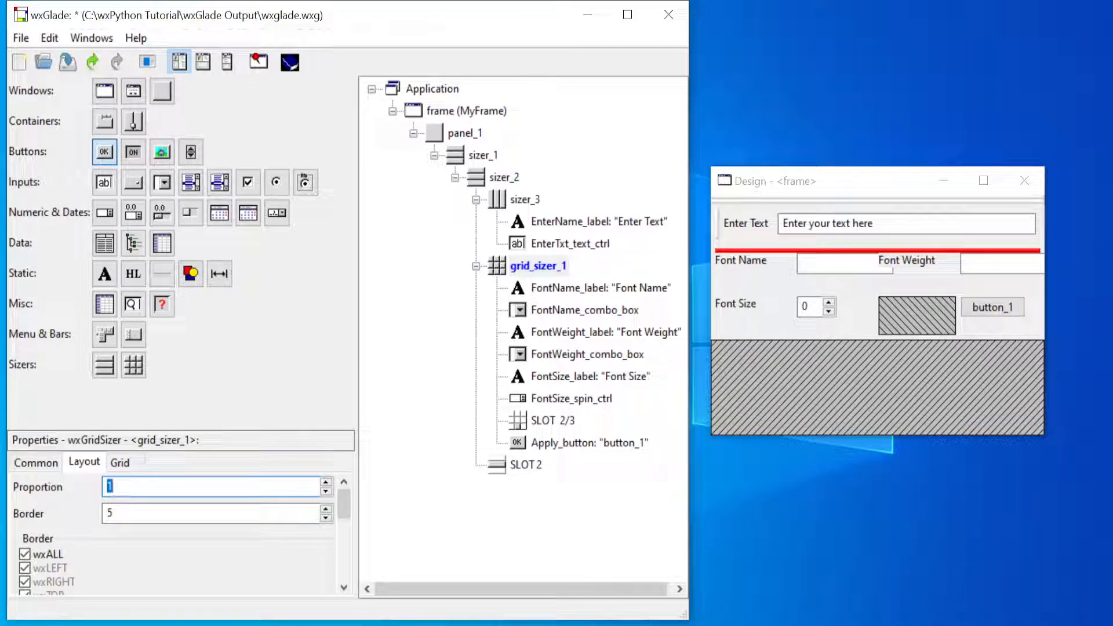
type("0")
key("Tab")
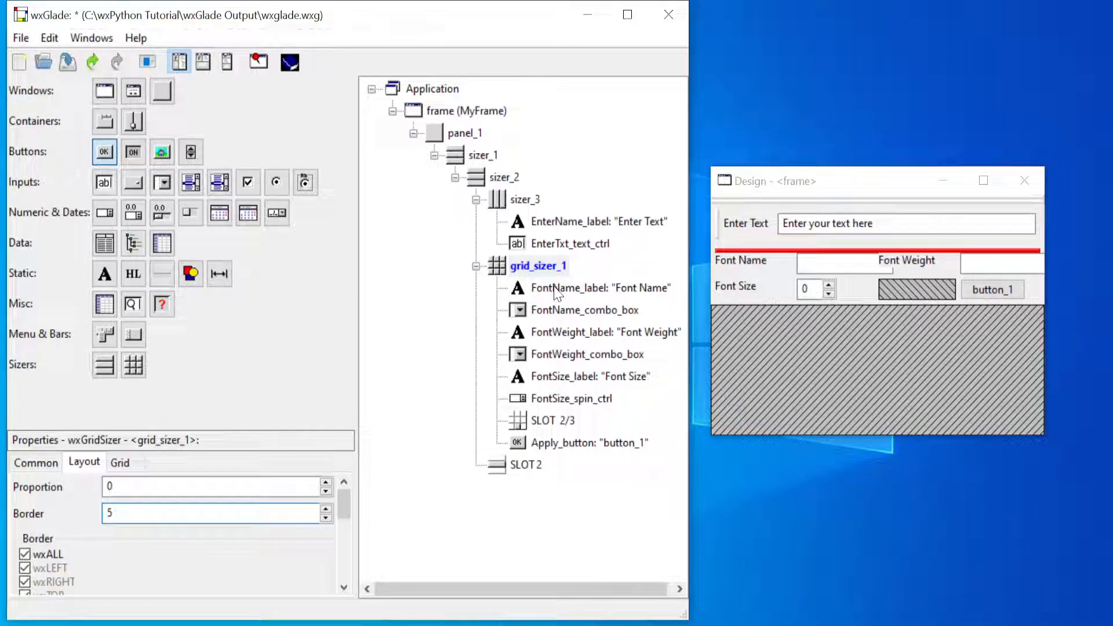
- Set the frame's size to 500, 300 and reposition the design preview window
left_click(464, 112)
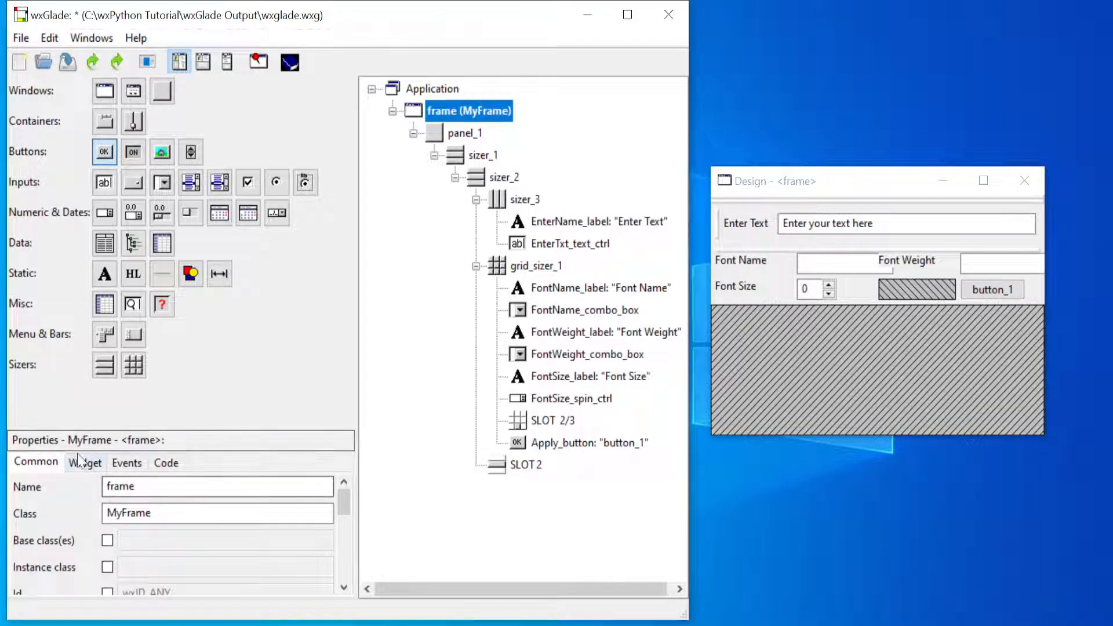
left_click(344, 516)
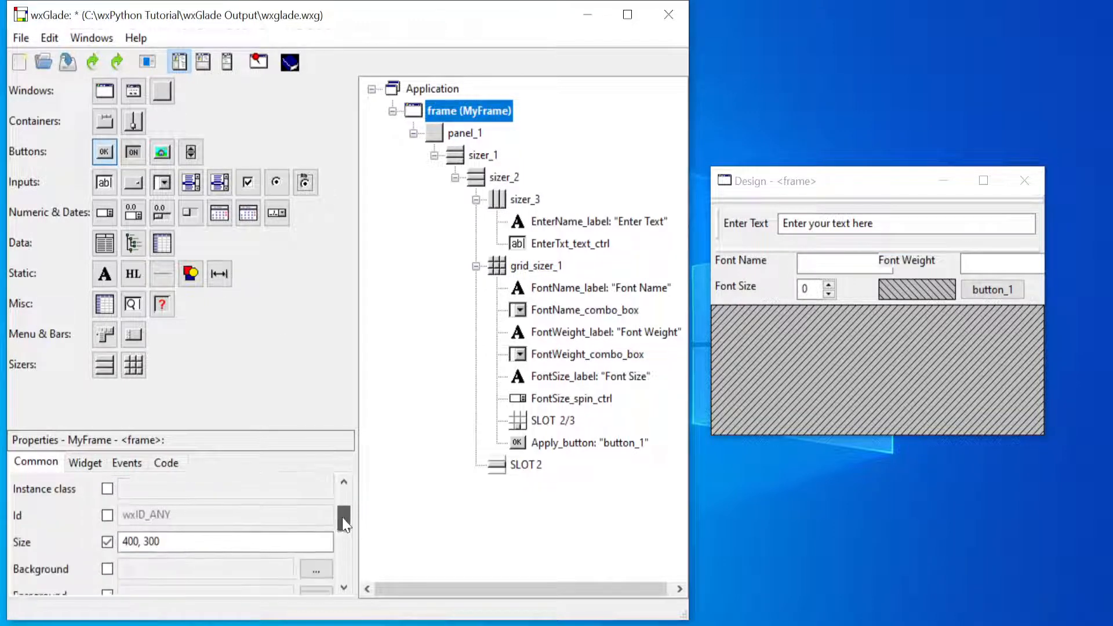
left_click_drag(343, 518, 301, 528)
left_click(129, 491)
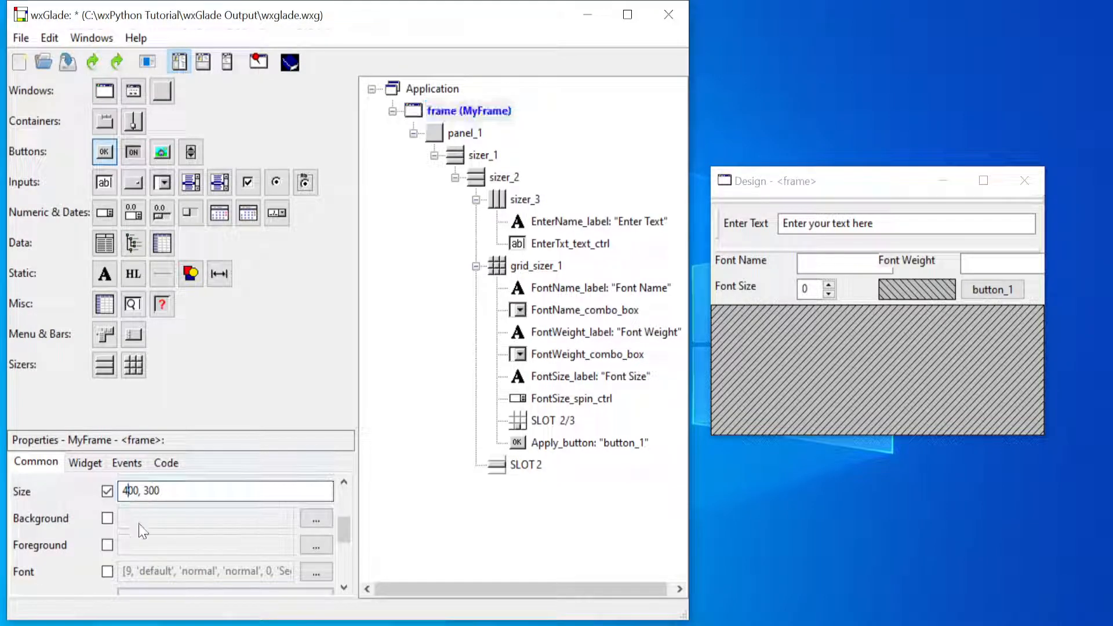
key("BackSpace")
type("5")
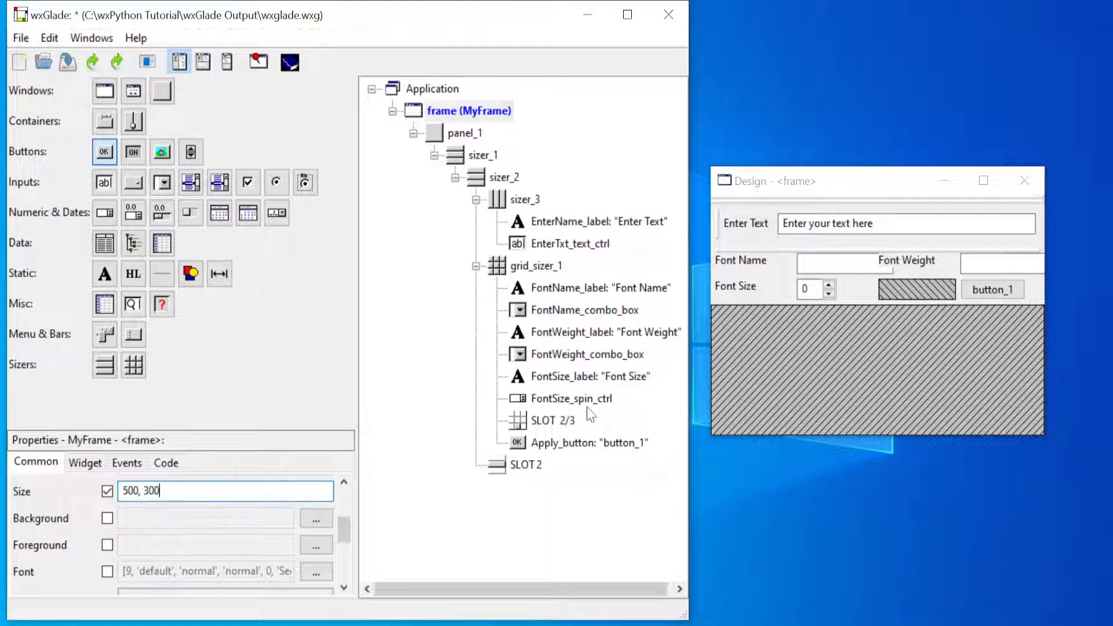
left_click(557, 422)
mouse_move(986, 190)
left_mouse_down()
mouse_move(924, 181)
mouse_move(973, 184)
left_mouse_up()
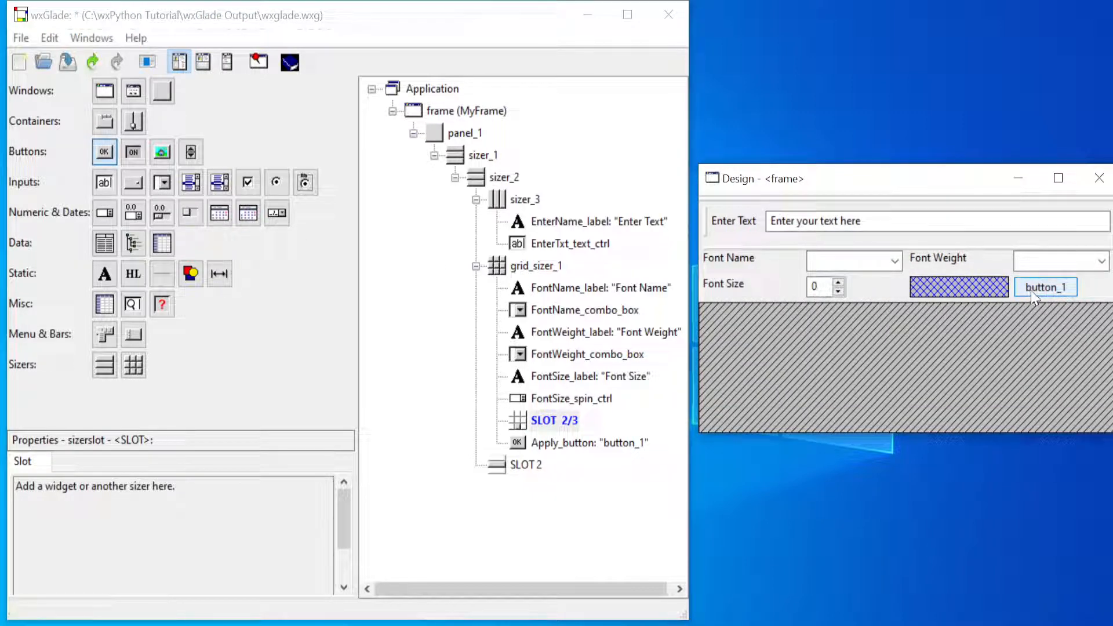
- Give FontName_label a border of 5 on all sides (wxALL)
left_click(730, 258)
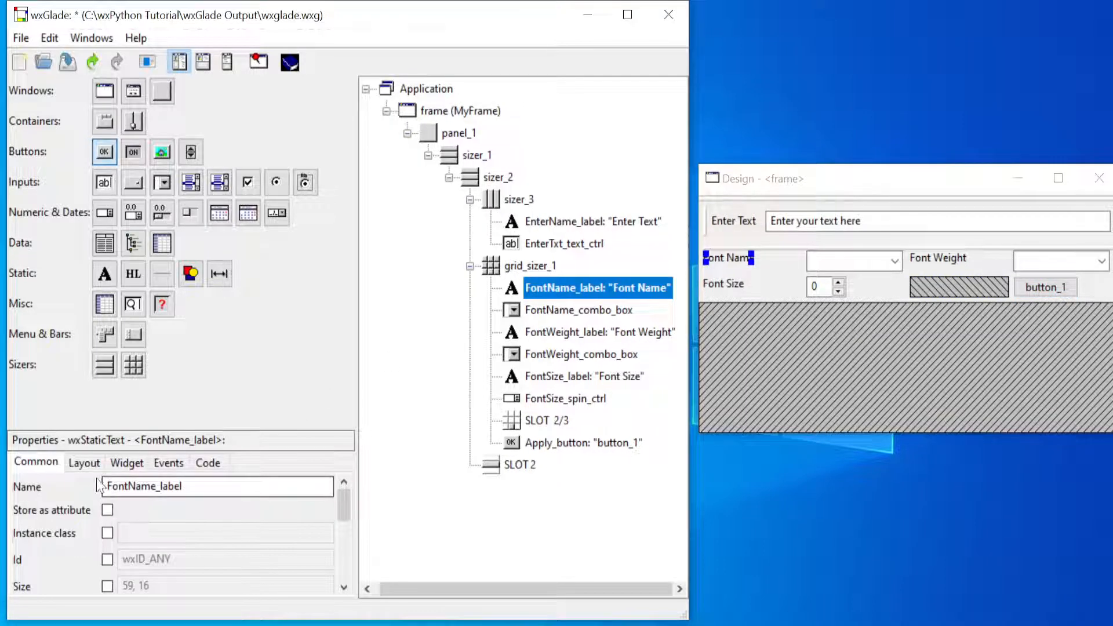
left_click(84, 463)
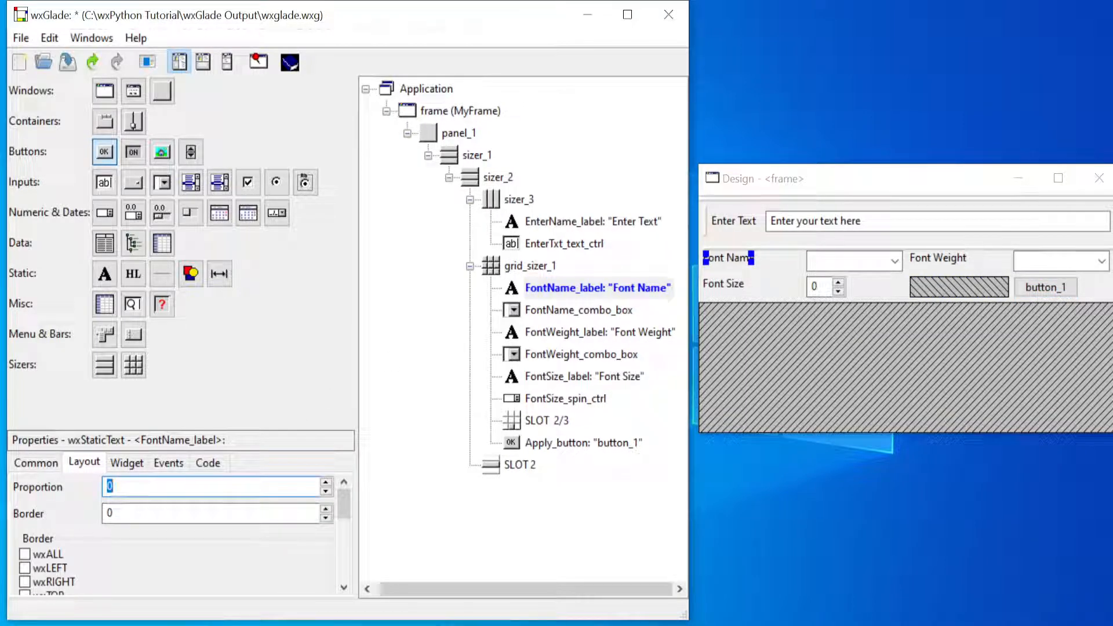
key("Tab")
type("5")
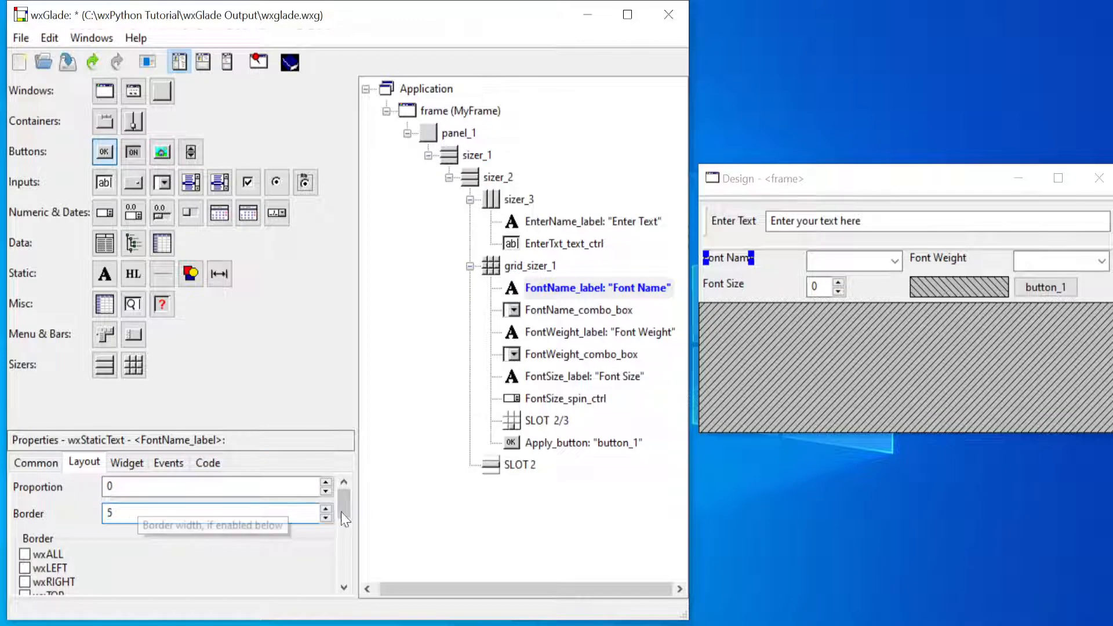
mouse_move(343, 507)
left_mouse_down()
mouse_move(343, 517)
mouse_move(344, 504)
left_mouse_up()
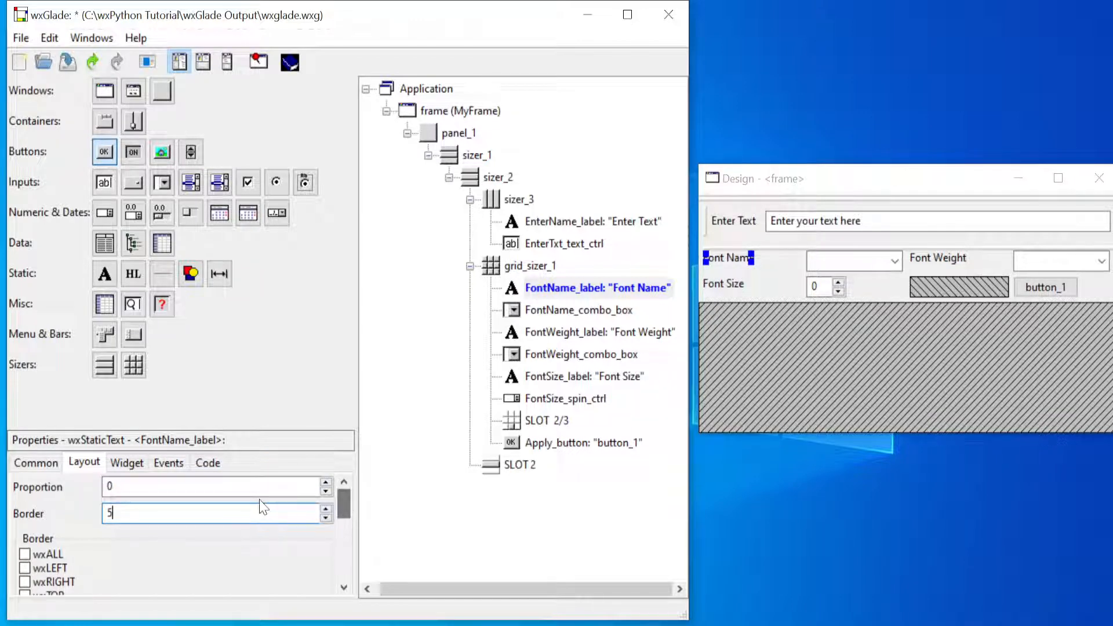
left_click(24, 554)
- Set the border of FontName_combo_box, FontWeight_label and FontWeight_combo_box to 5
left_click(562, 313)
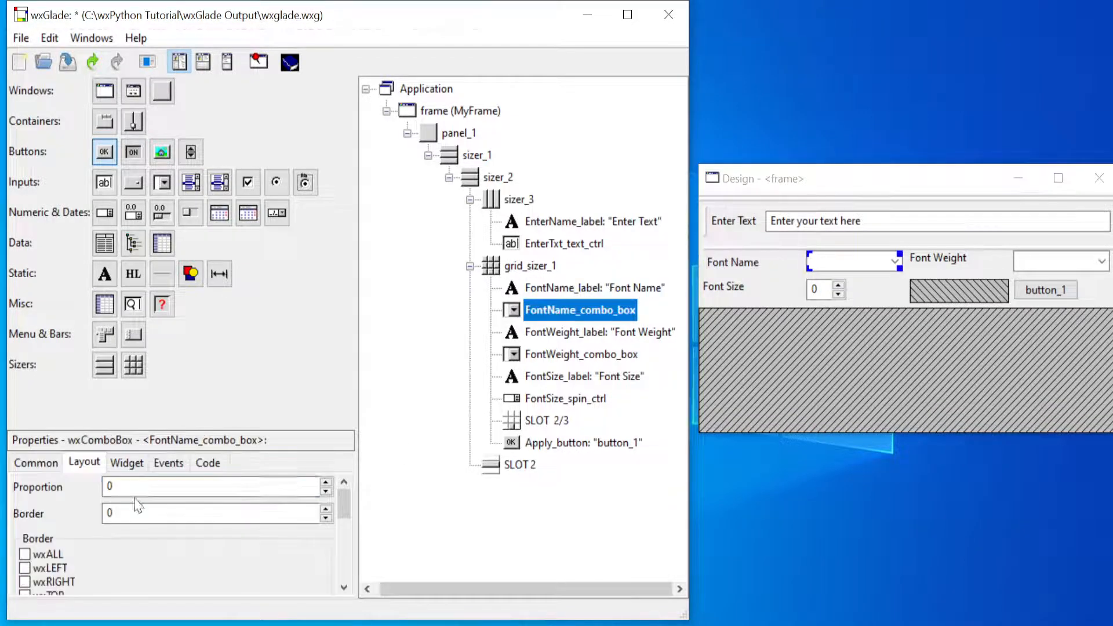
left_click(627, 333)
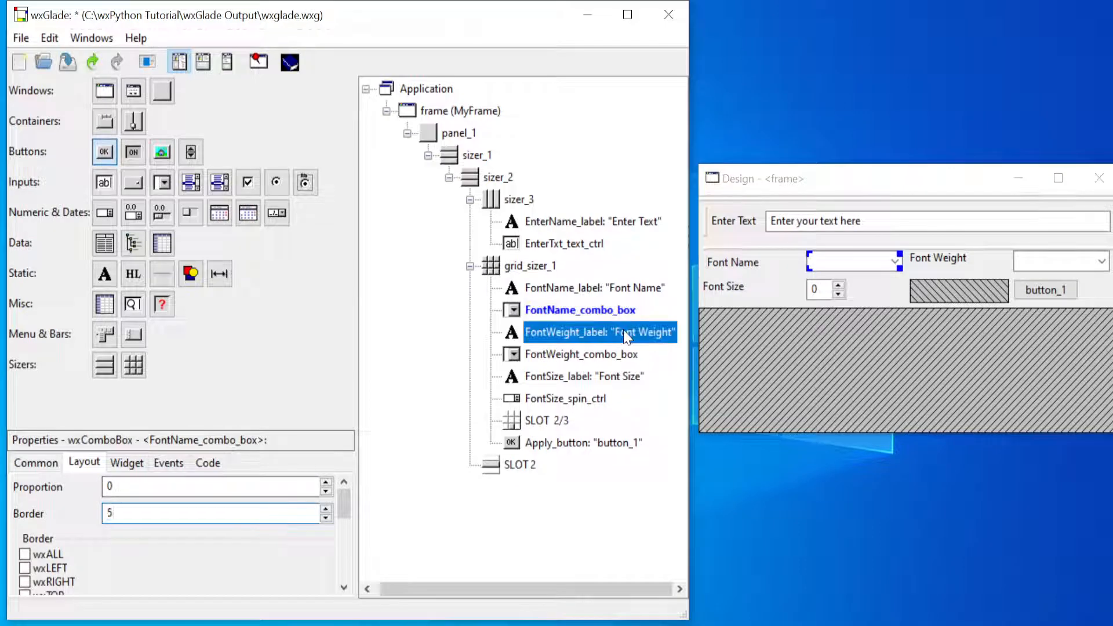
left_click(568, 356)
left_click(568, 356)
left_click(188, 511)
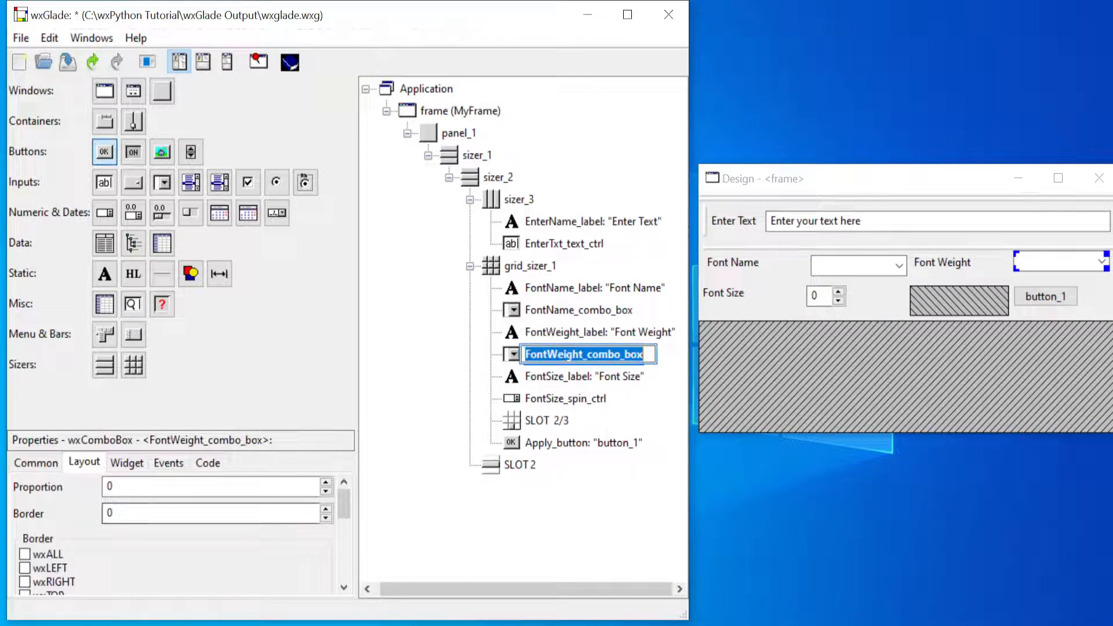
type("5")
- Set the border of FontSize_label and FontSize_spin_ctrl to 5
left_click(558, 382)
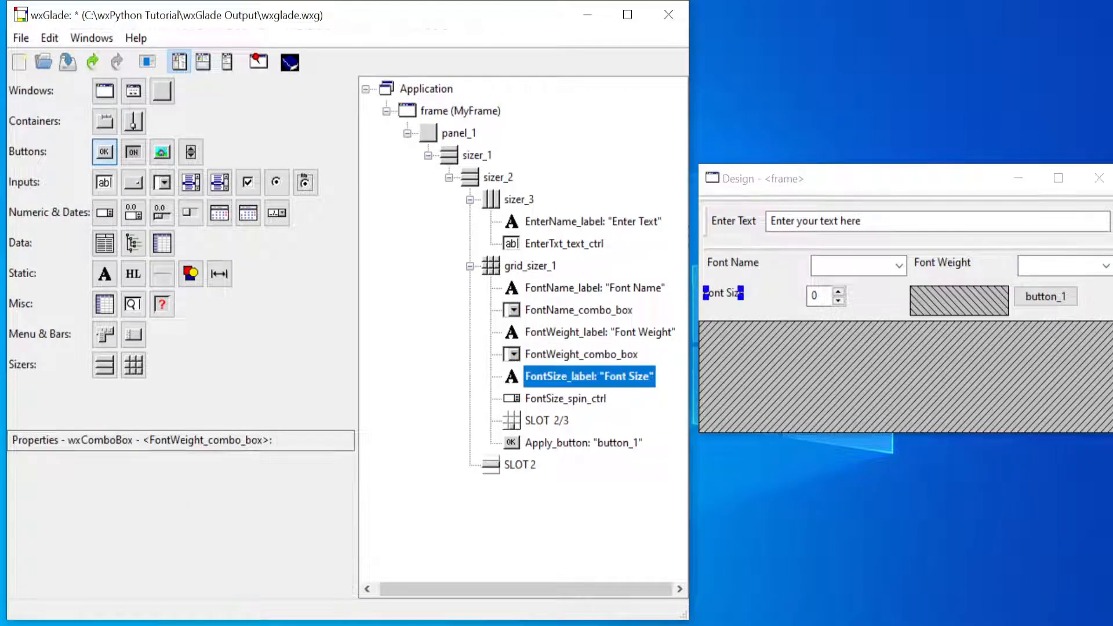
left_click(568, 398)
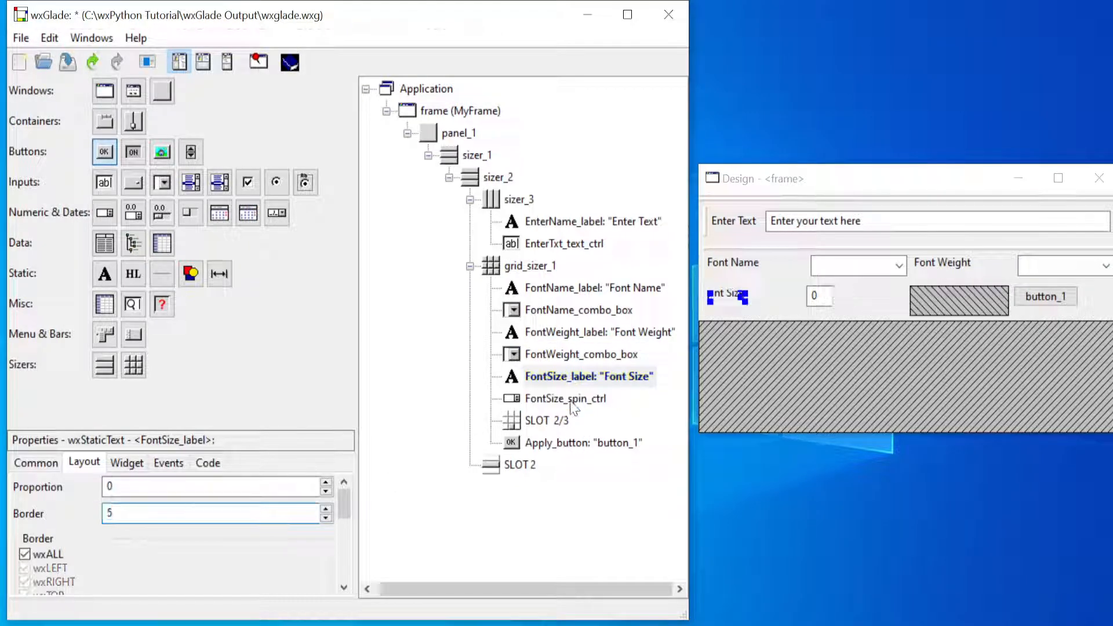
type("5")
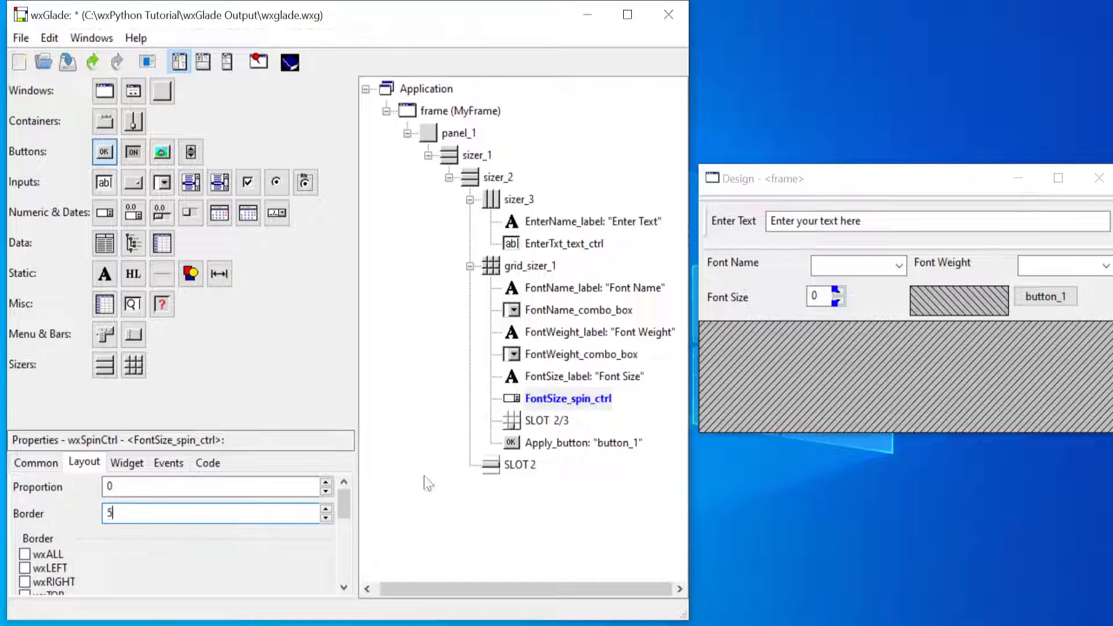
- Centre FontName_label and FontName_combo_box vertically in their grid cells with wxALIGN_CENTER_VERTICAL
left_click(548, 445)
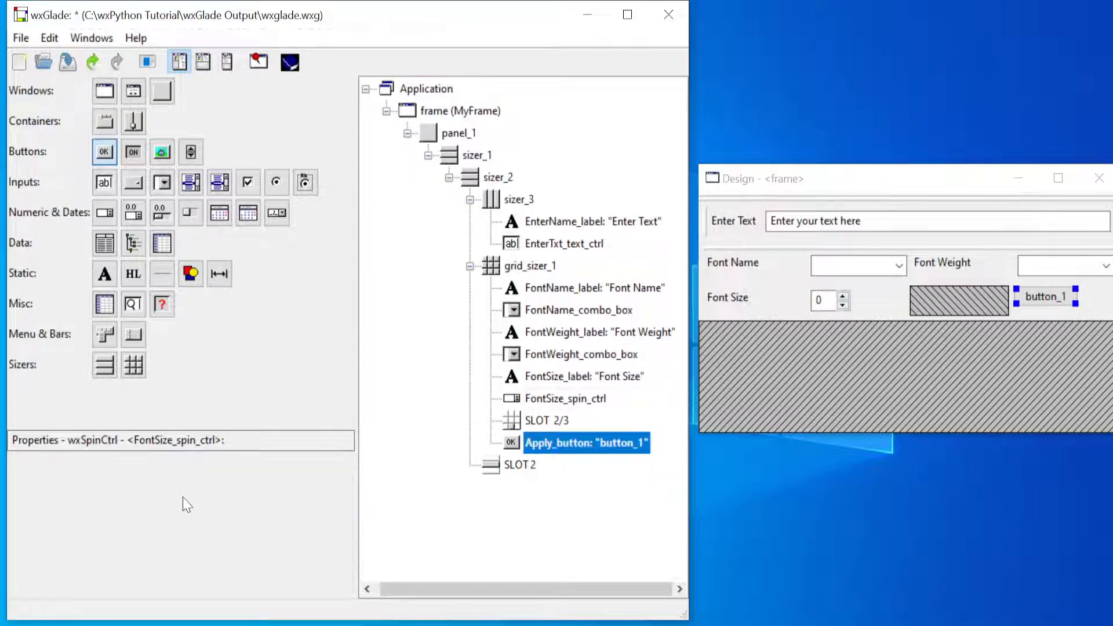
left_click(552, 400)
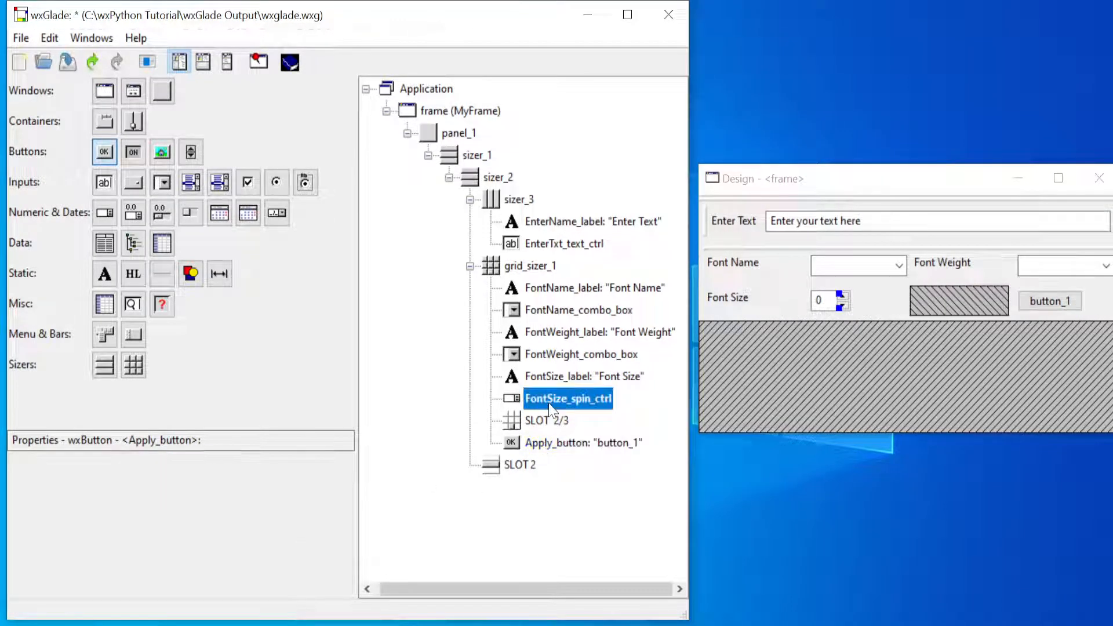
left_click(562, 290)
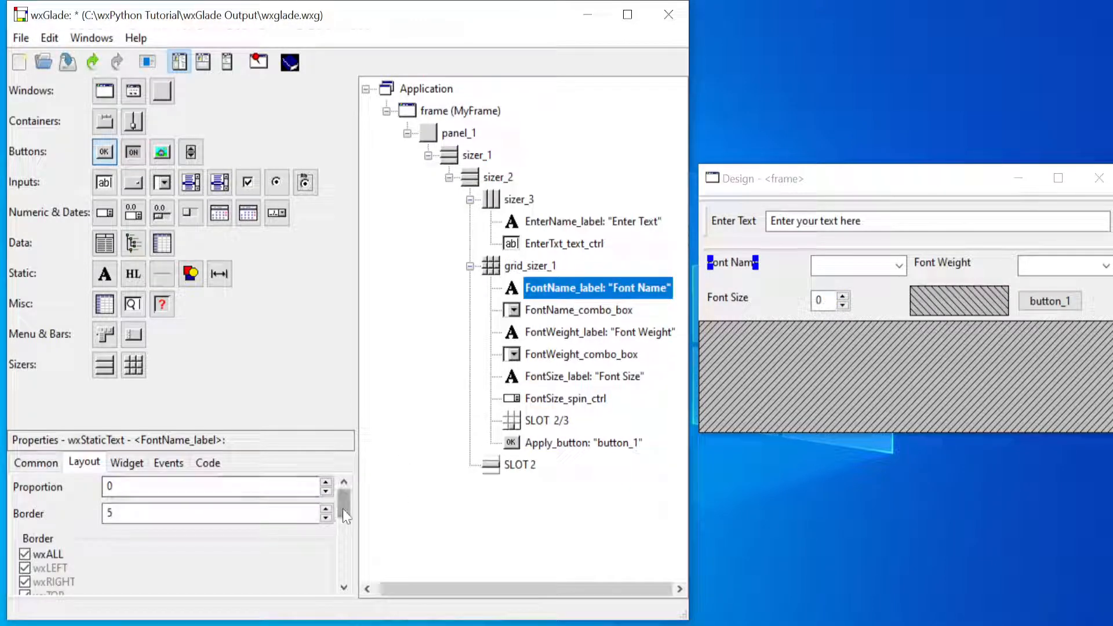
left_click_drag(347, 510, 339, 540)
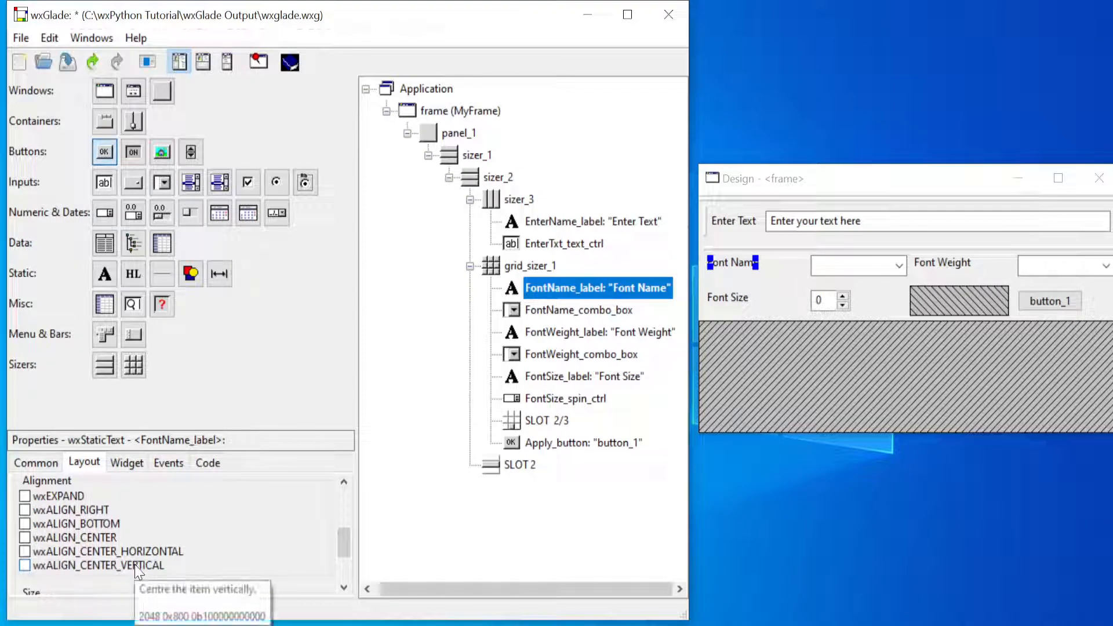
left_click(137, 567)
left_click(529, 312)
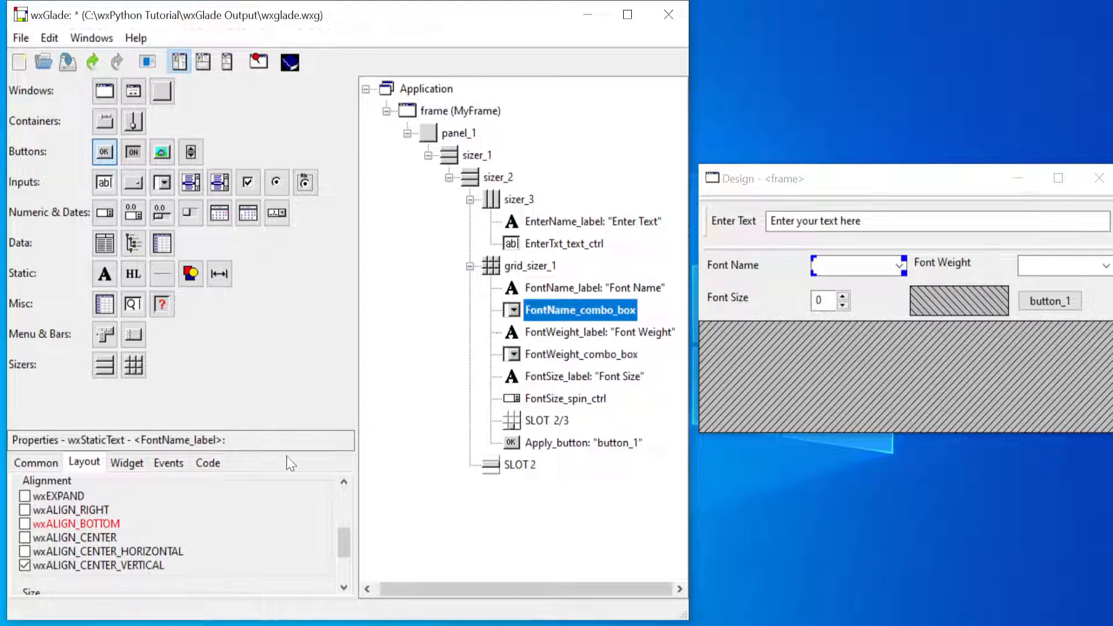
left_click_drag(343, 494, 329, 538)
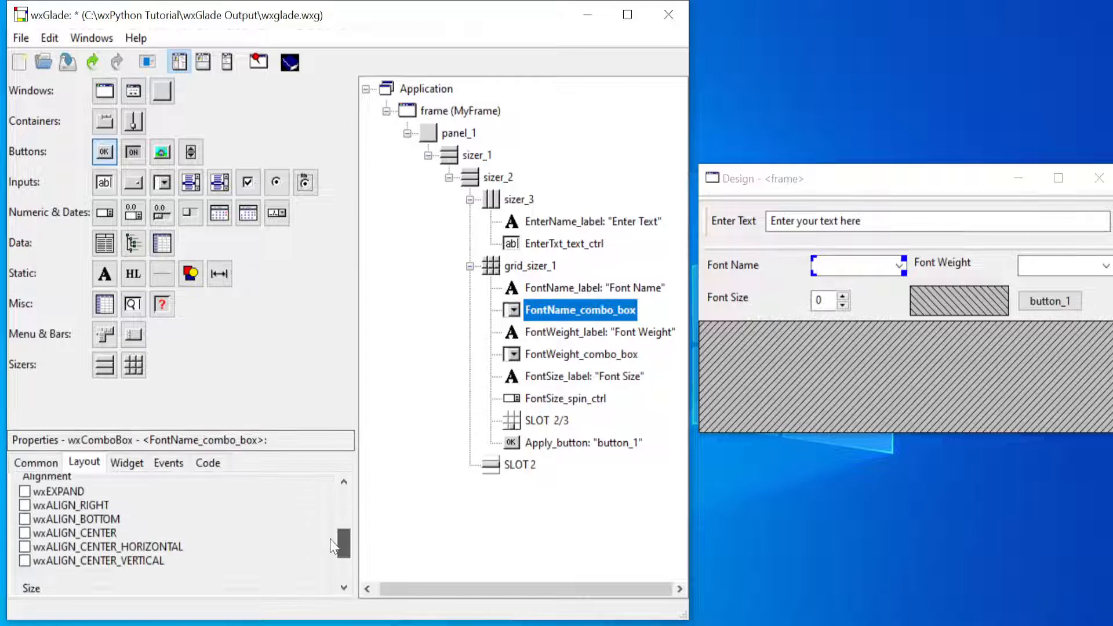
left_click(105, 561)
- Apply wxALIGN_CENTER_VERTICAL alignment to FontWeight_label and FontWeight_combo_box
left_click(548, 335)
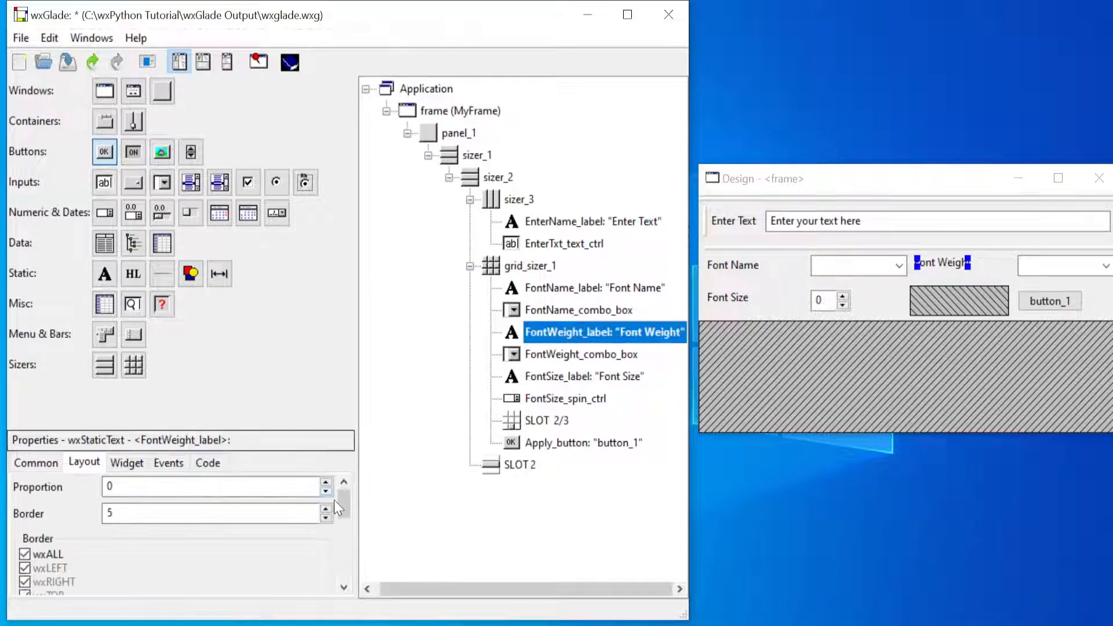
left_click_drag(343, 498, 343, 536)
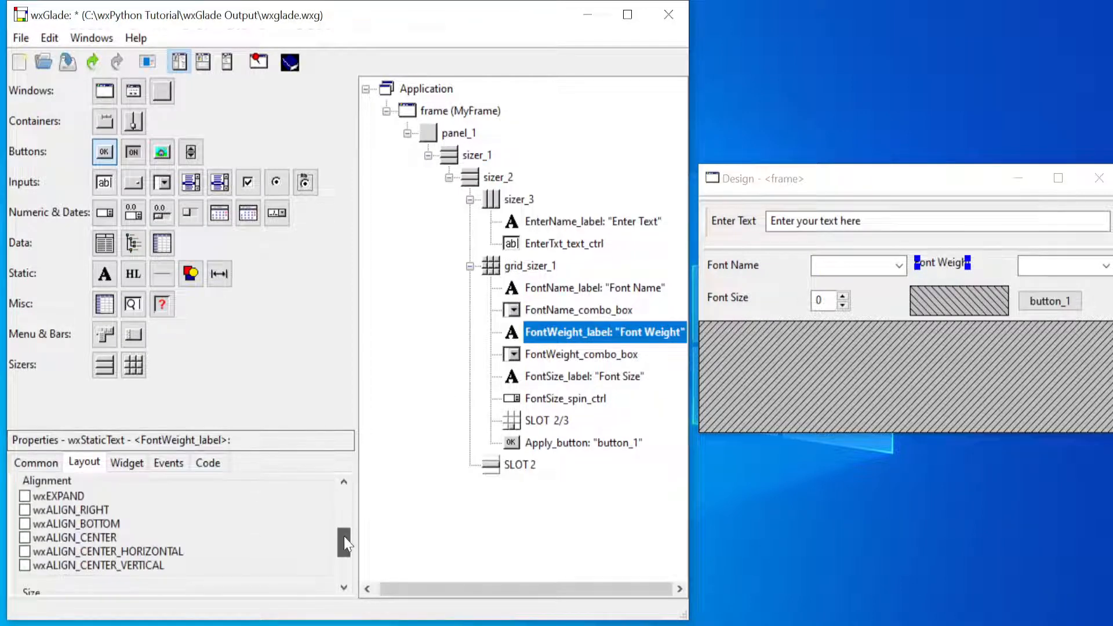
left_click(125, 565)
left_click(597, 355)
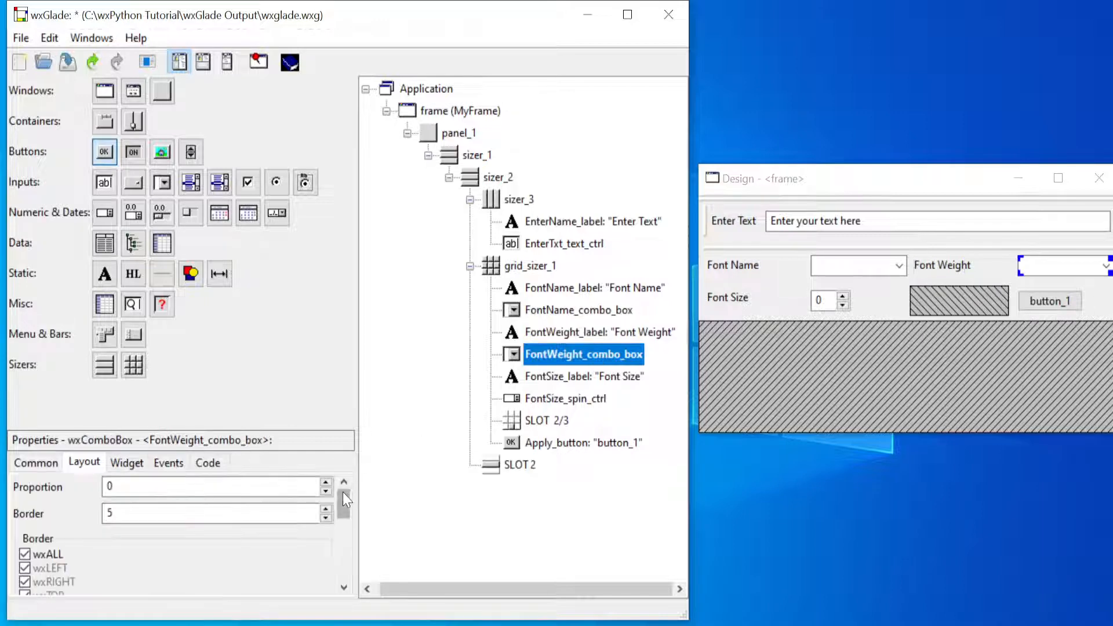
left_click_drag(343, 493, 338, 526)
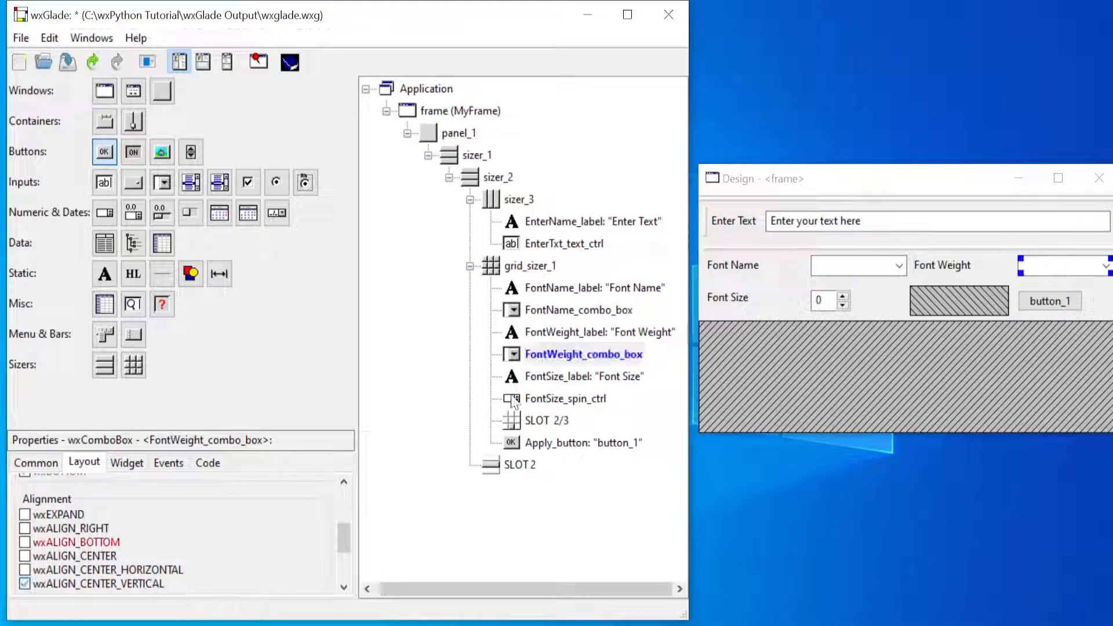
- Apply wxALIGN_CENTER_VERTICAL alignment to FontSize_label and FontSize_spin_ctrl
left_click(550, 378)
left_click_drag(347, 496, 332, 546)
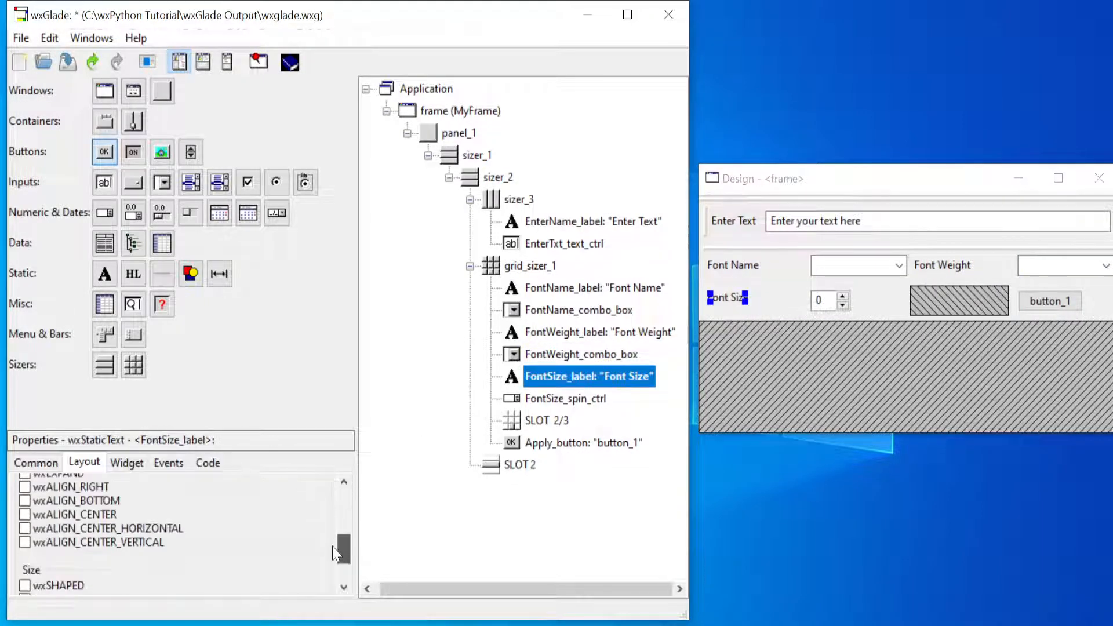
left_click(152, 543)
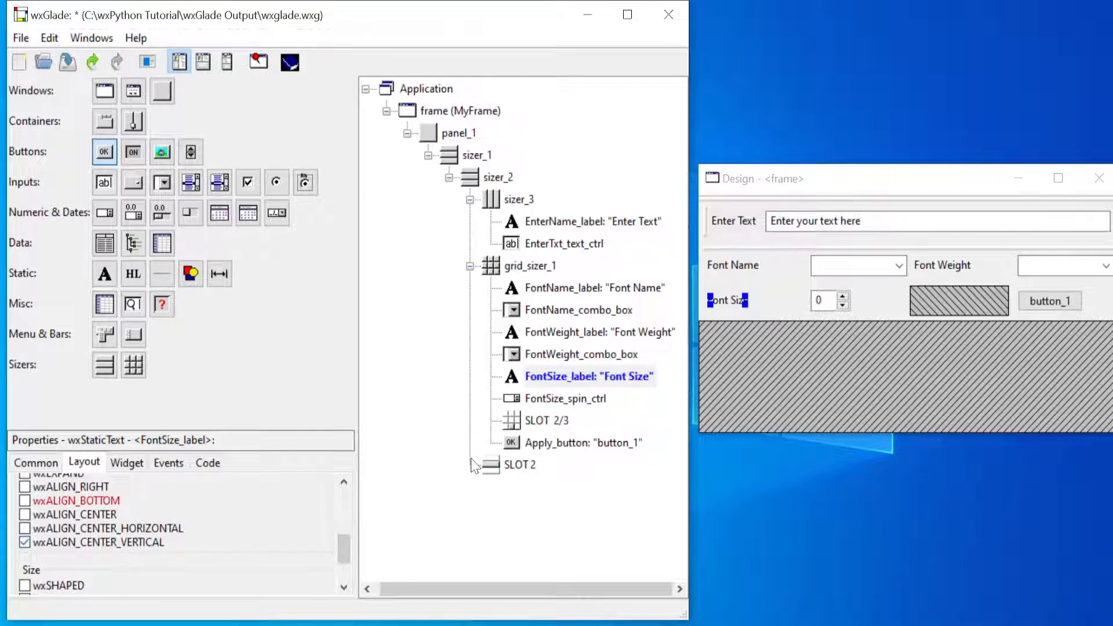
left_click(565, 398)
left_click_drag(345, 491, 333, 557)
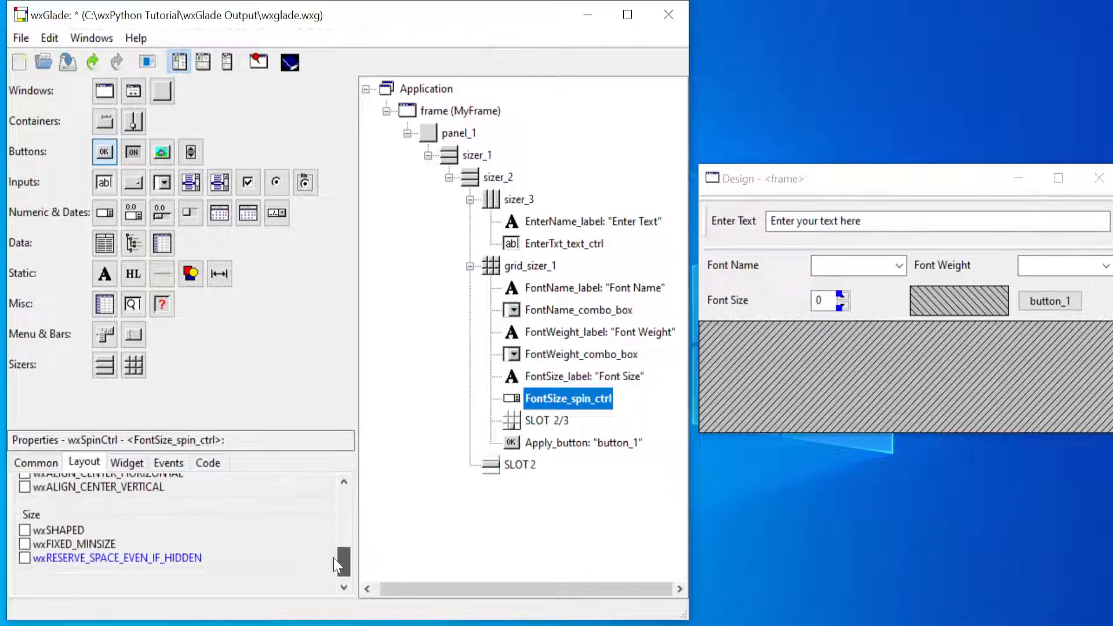
left_click(127, 489)
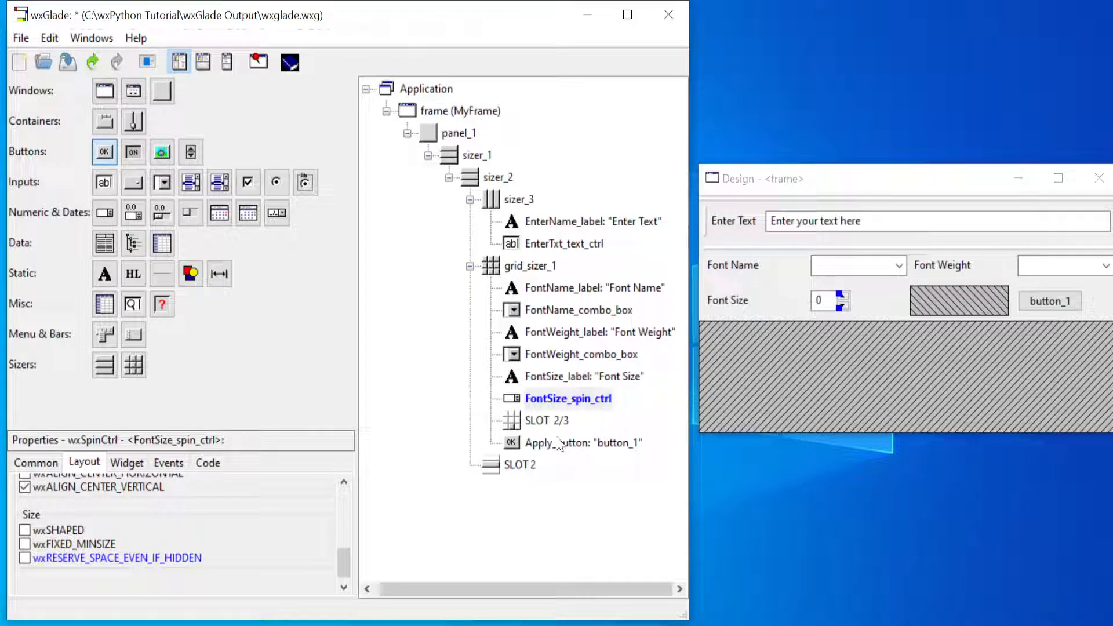
- Align Apply_button with wxALIGN_CENTER_VERTICAL and save the project
left_click(589, 442)
left_click_drag(343, 500, 299, 547)
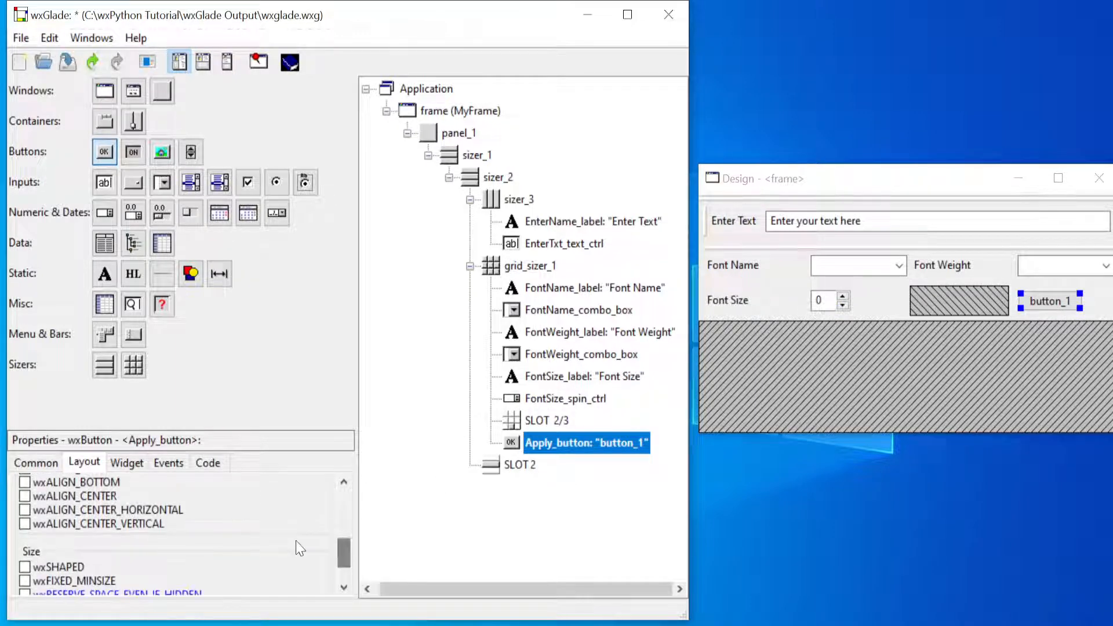
left_click(138, 525)
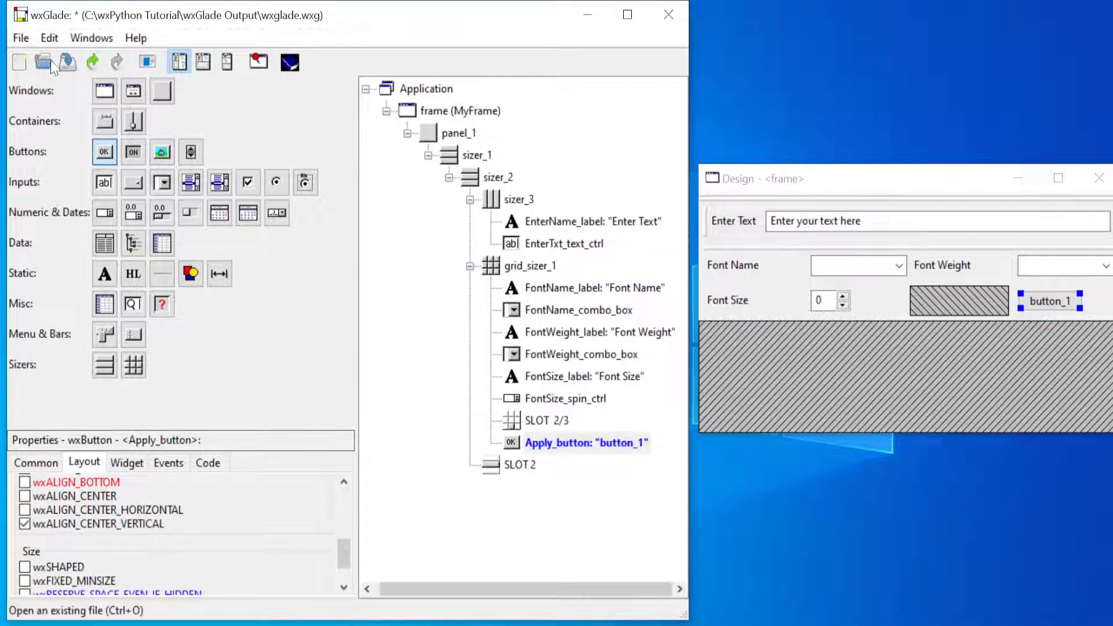
left_click(67, 62)
- Preview the frame, check the Font Name and Font Weight drop-downs and the overall layout, and close the preview
left_click(100, 39)
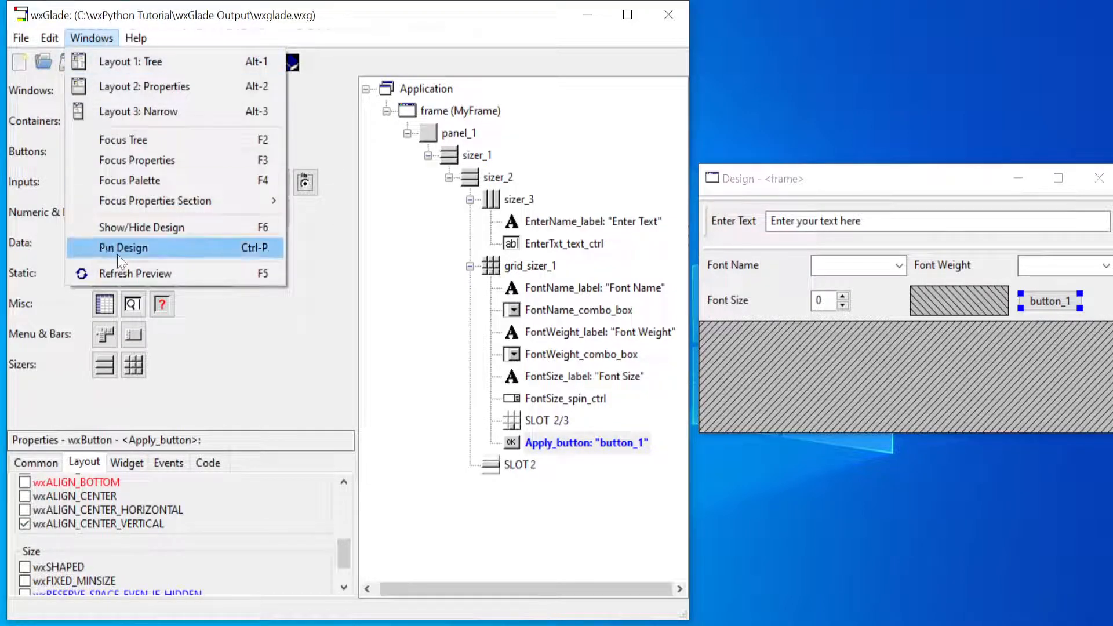
left_click(124, 276)
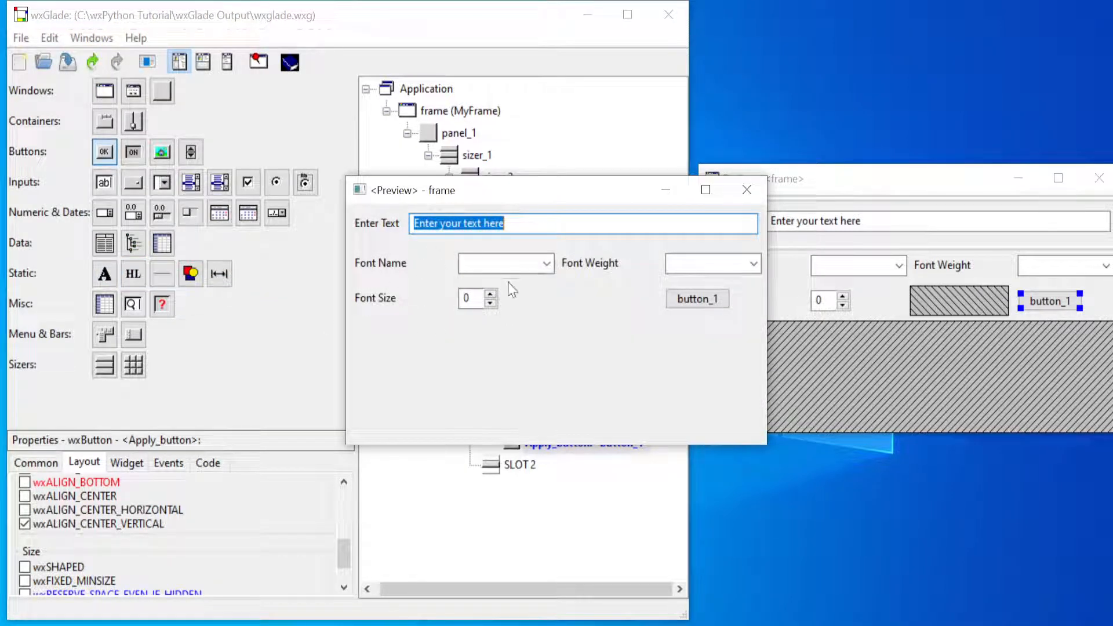
left_click(546, 264)
left_click(546, 263)
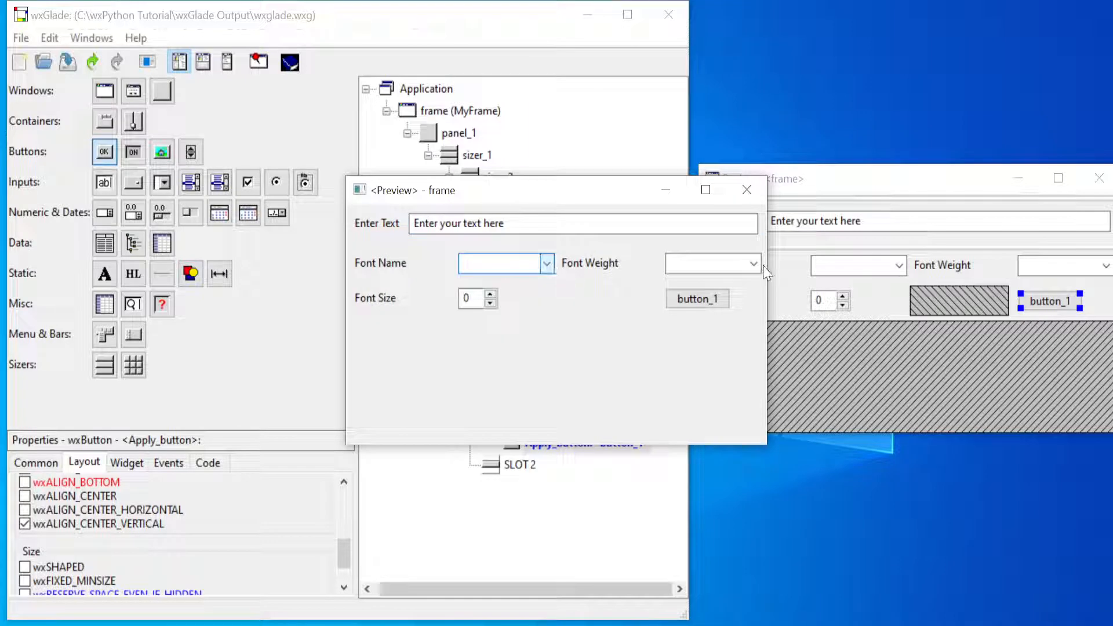
left_click(754, 264)
left_click(754, 264)
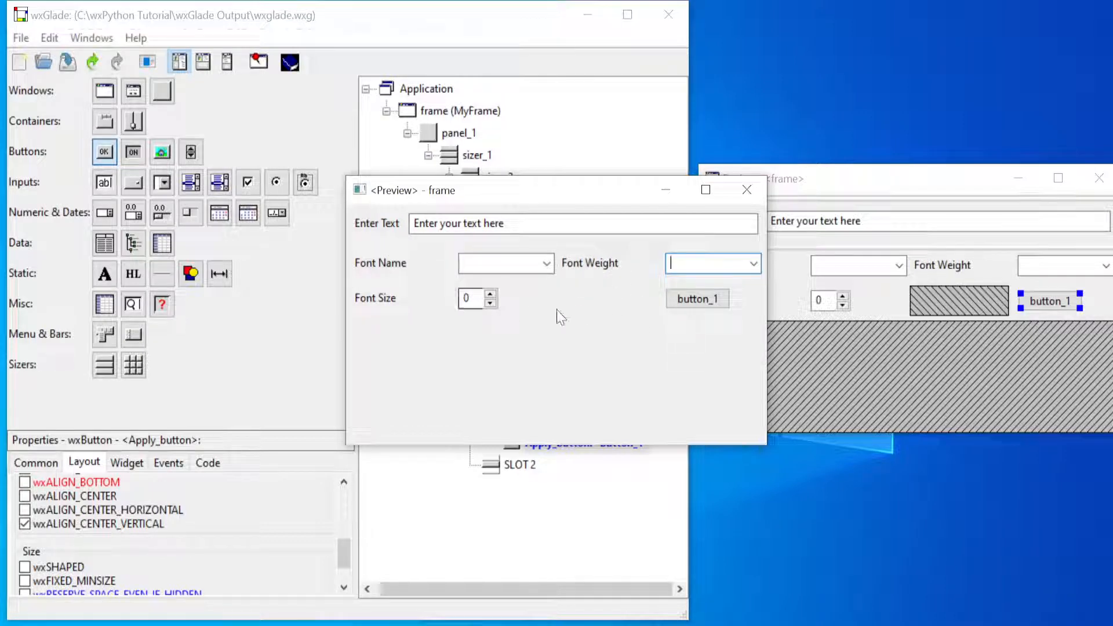
left_click(747, 190)
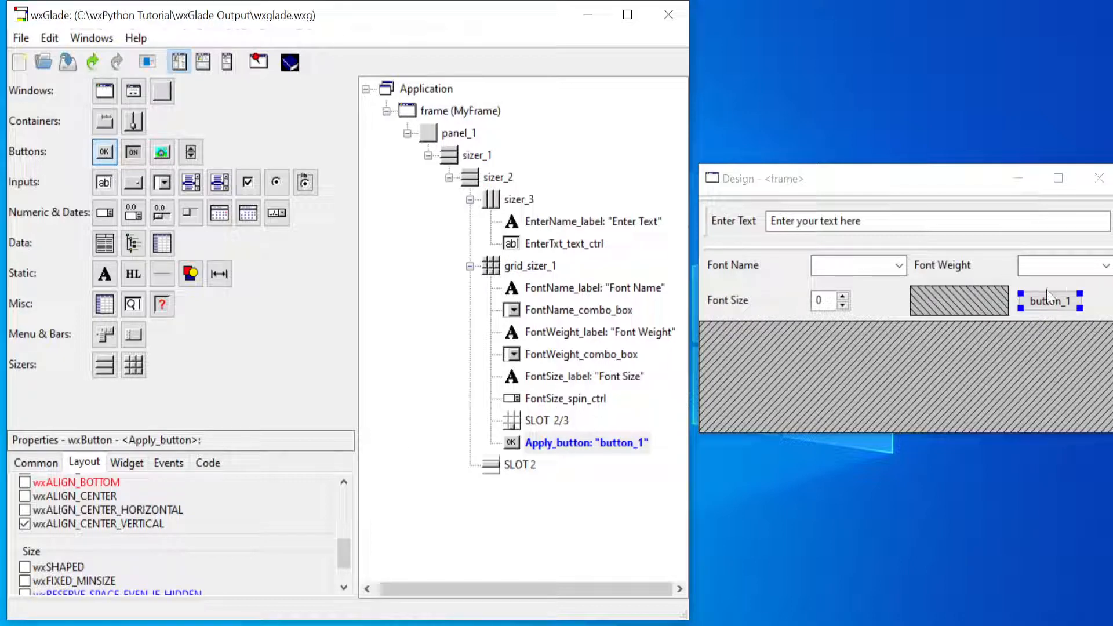
left_click(107, 41)
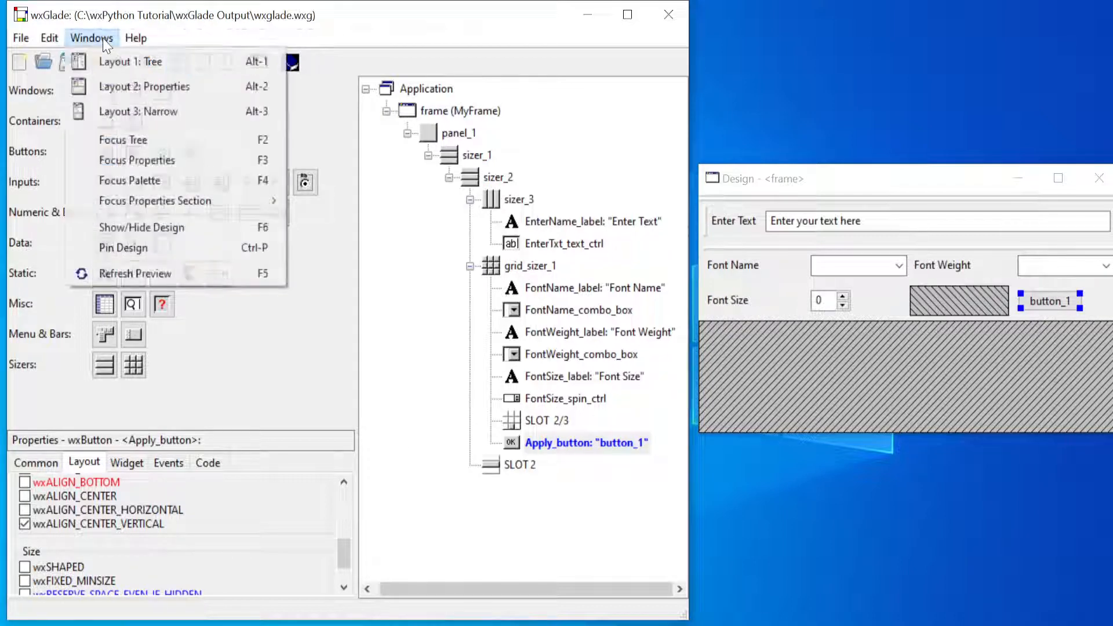
left_click(127, 271)
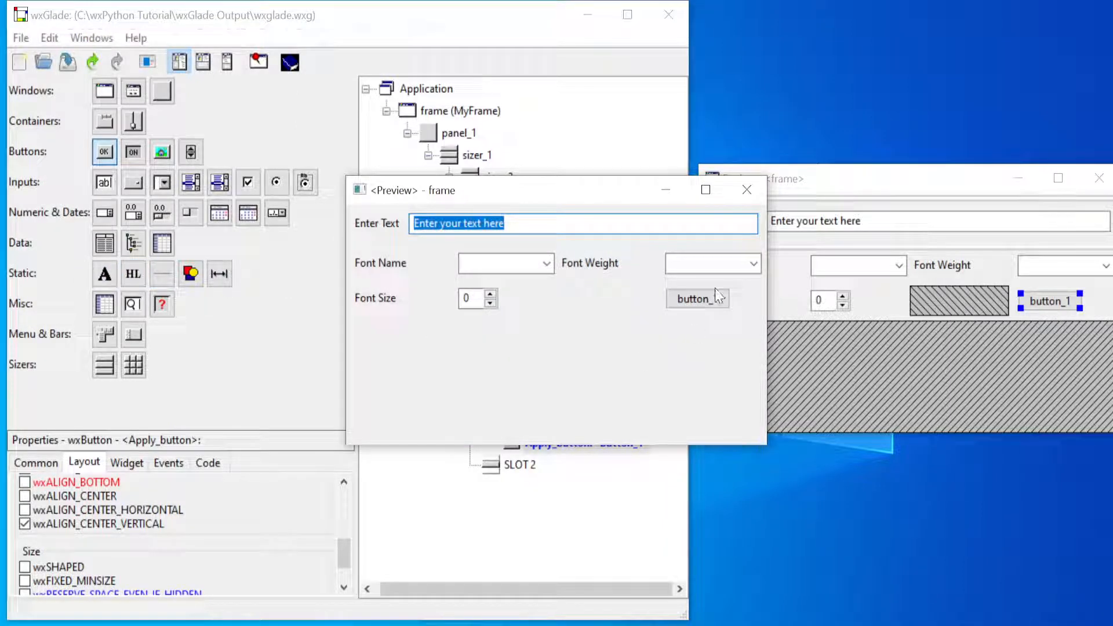
left_click(751, 189)
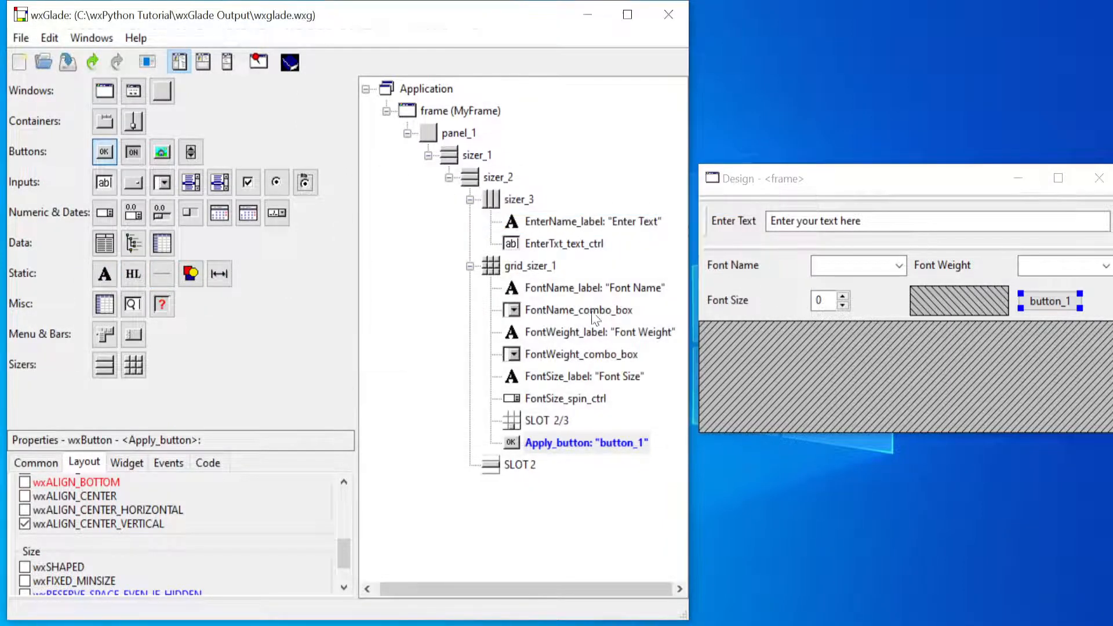
- Make FontName_combo_box read-only by enabling its wxCB_READONLY style
left_click(560, 311)
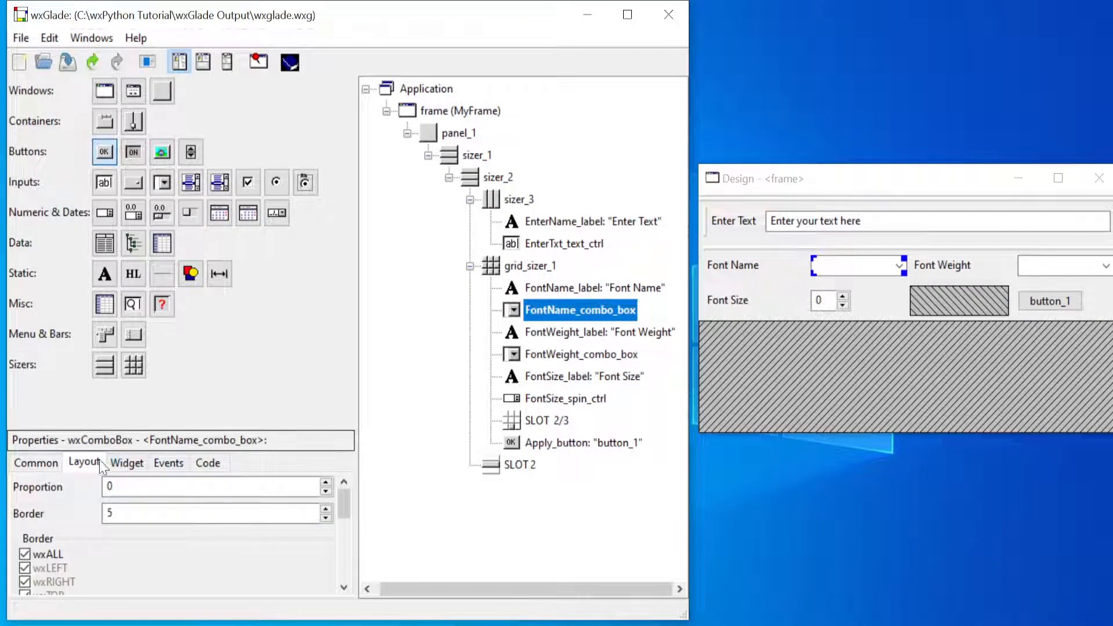
left_click(127, 463)
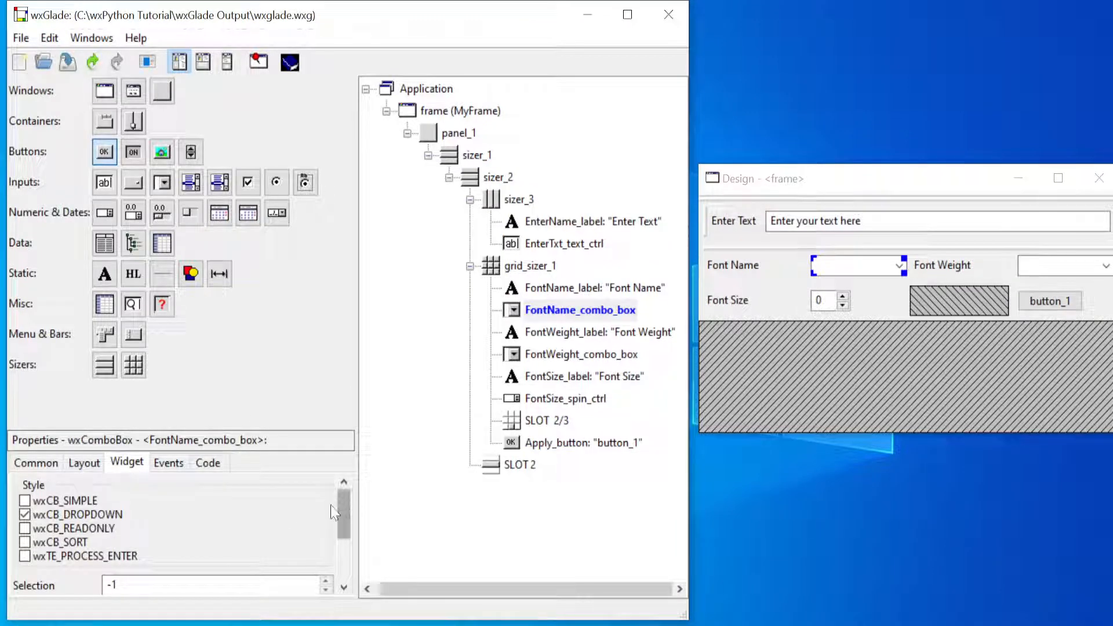
left_click(24, 528)
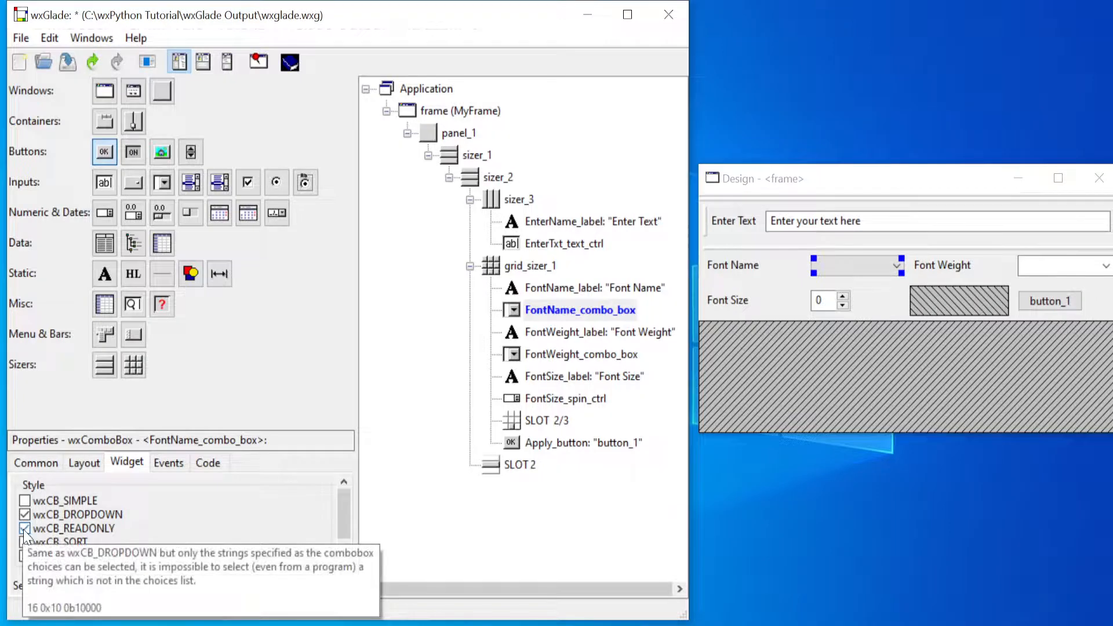
- Add a new entry to the list of choices of FontName_combo_box
left_click_drag(346, 512, 343, 530)
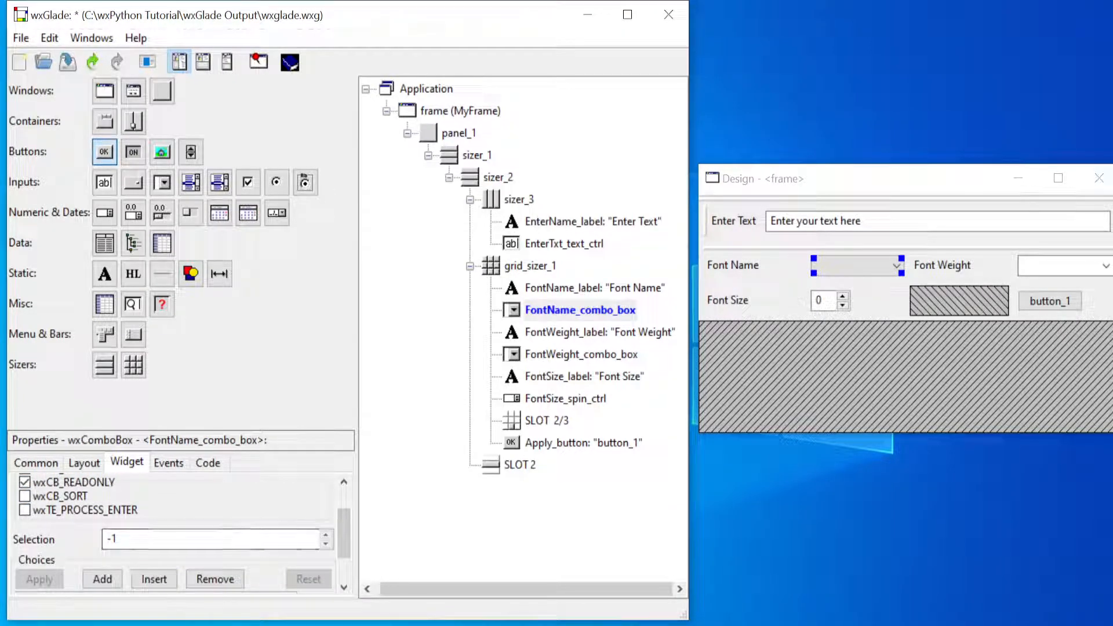
left_click(326, 543)
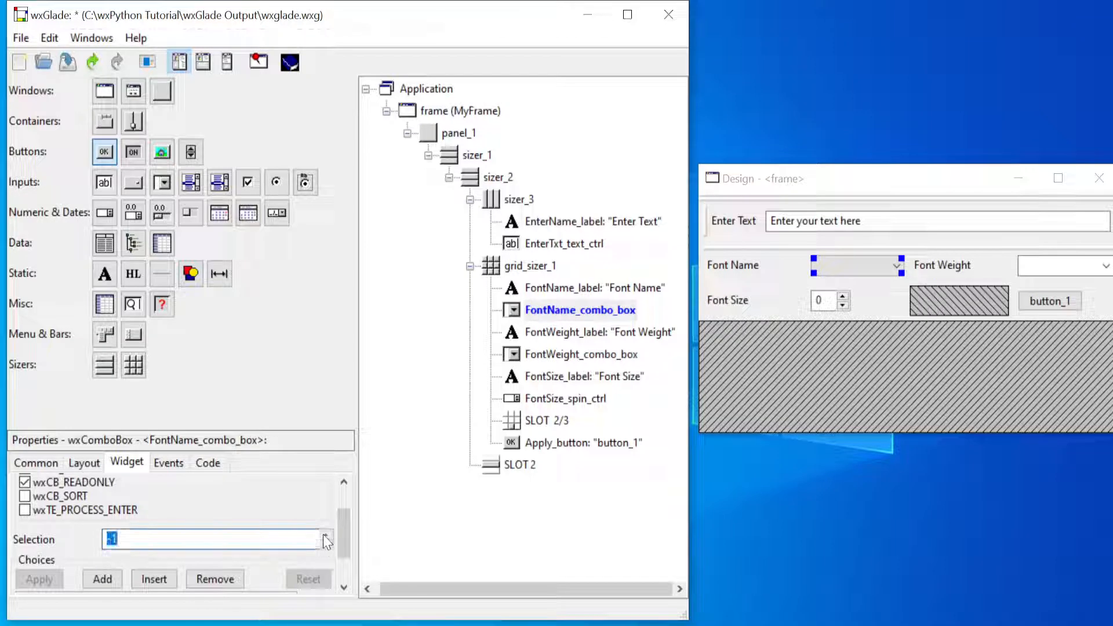
left_click_drag(348, 521, 335, 555)
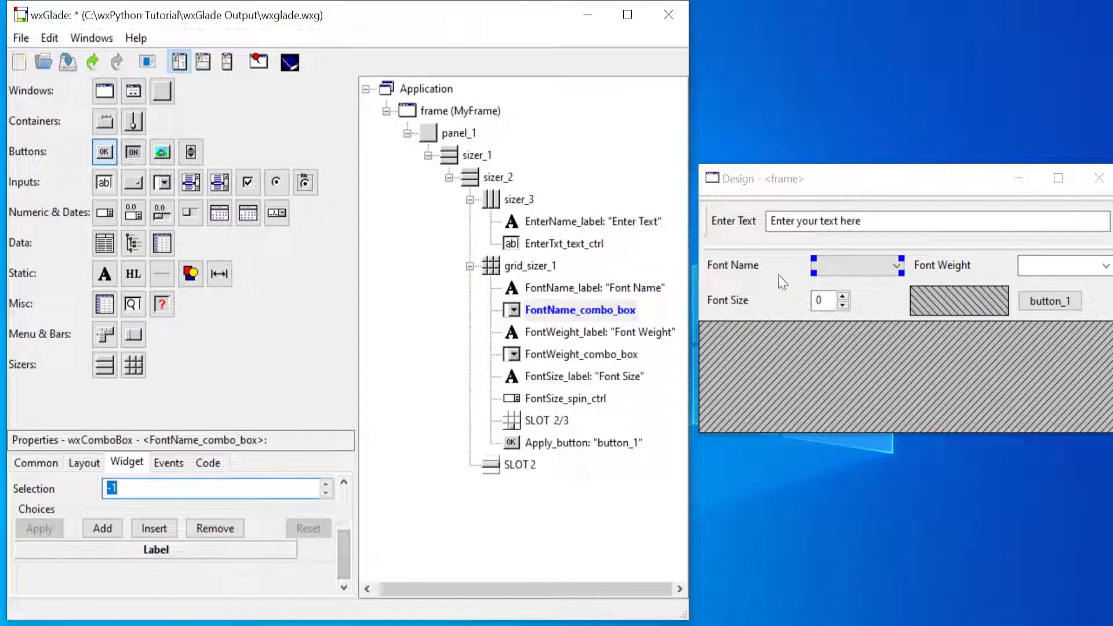
left_click(110, 534)
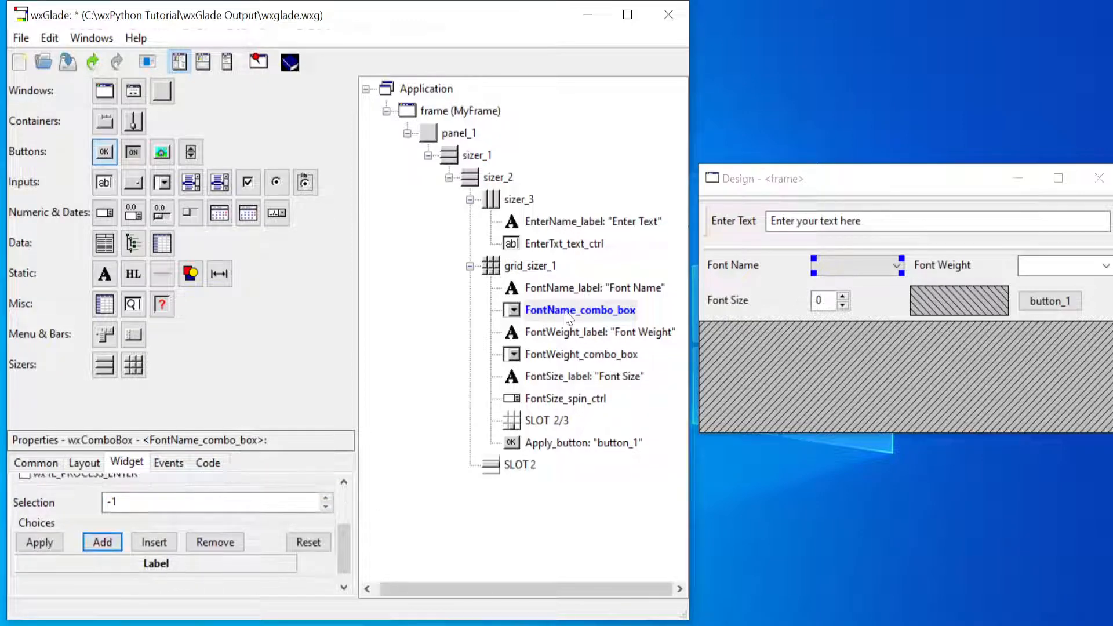
scroll(93, 571, "down", 1)
left_click(555, 290)
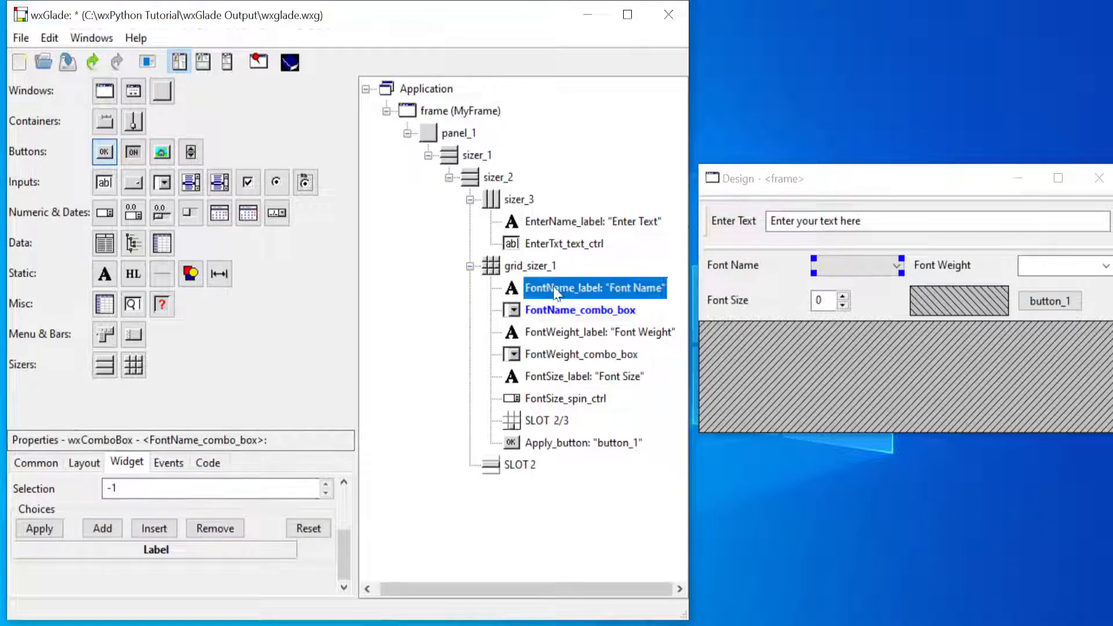
left_click(554, 311)
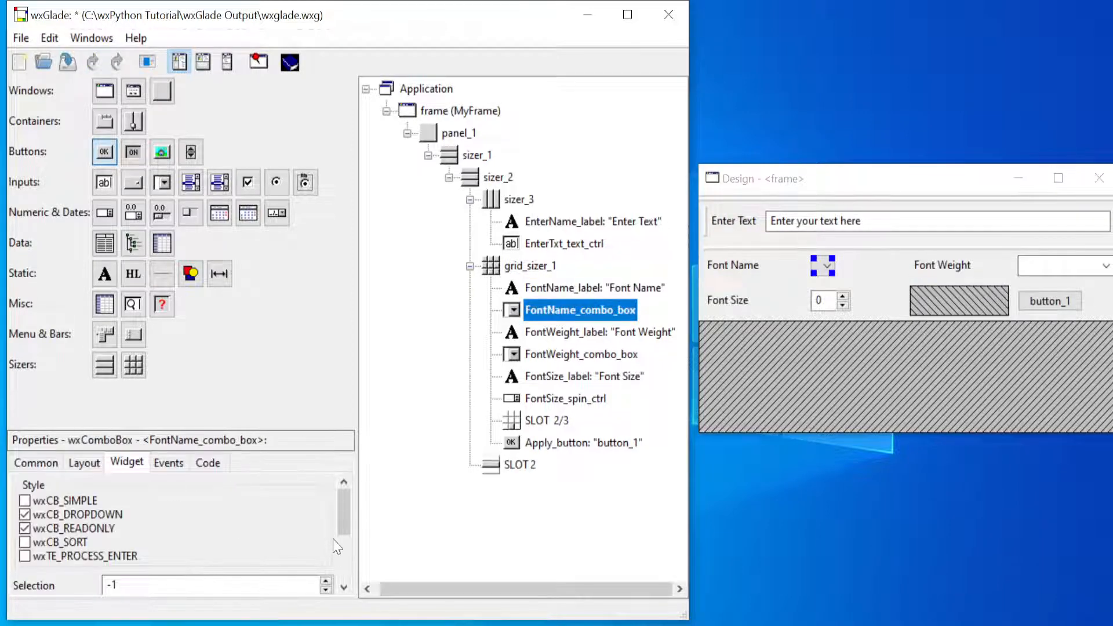
scroll(344, 513, "down", 4)
left_click(142, 550)
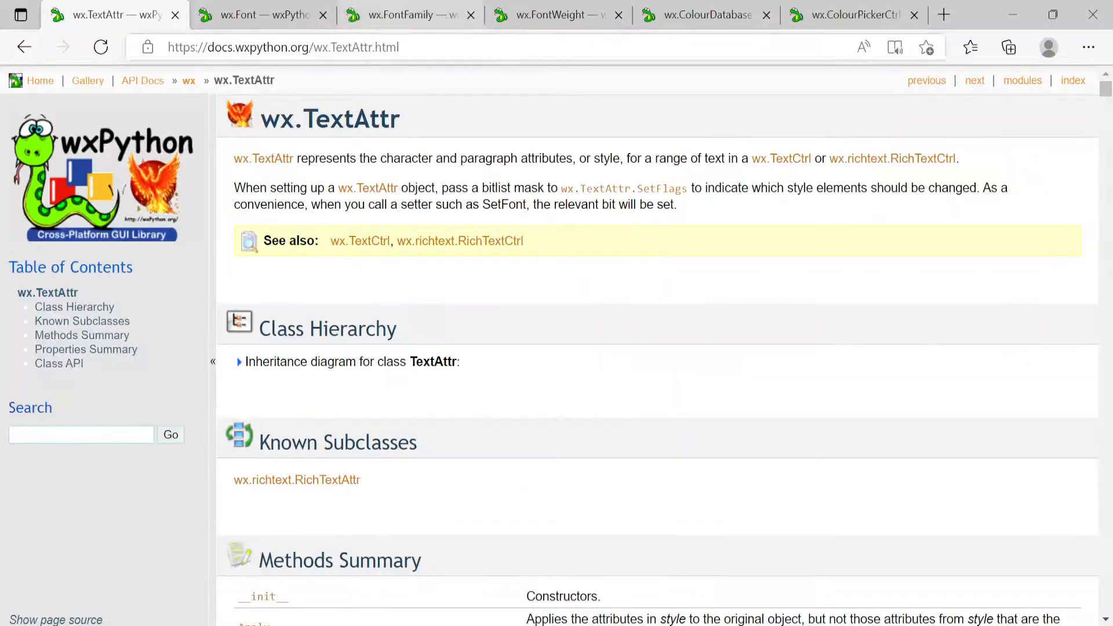
- Switch to the browser and open the wx.FontFamily enumeration page in the wxPython documentation to read the font family values
left_click(698, 15)
left_click(402, 16)
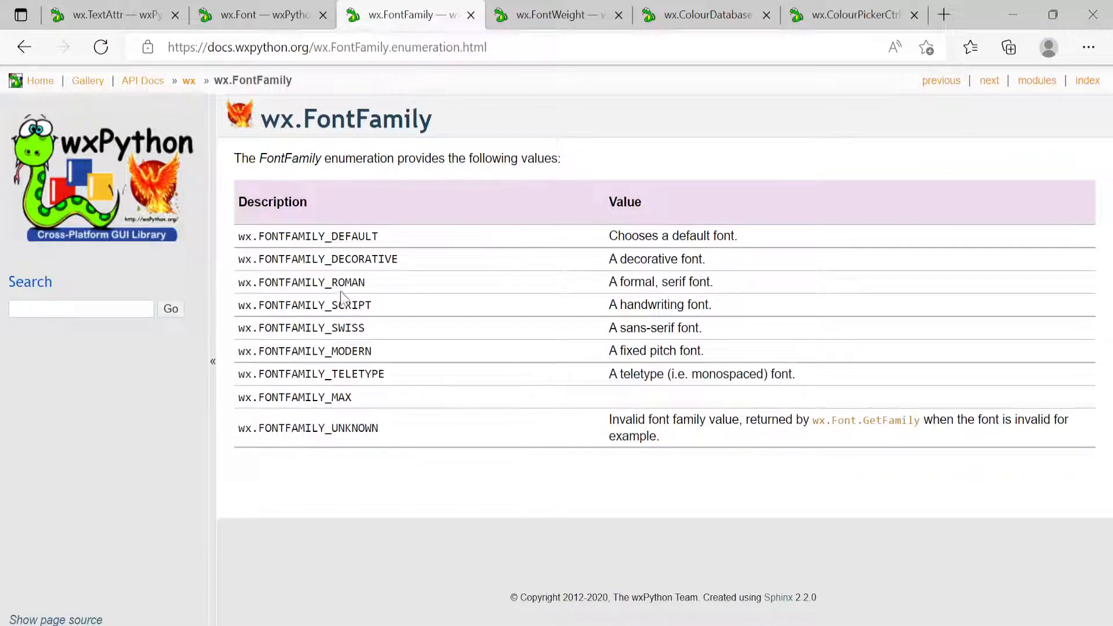
- Copy ROMAN from the wx.FontFamily page and paste it into the new choice of FontName_combo_box in wxGlade
left_click_drag(332, 283, 372, 292)
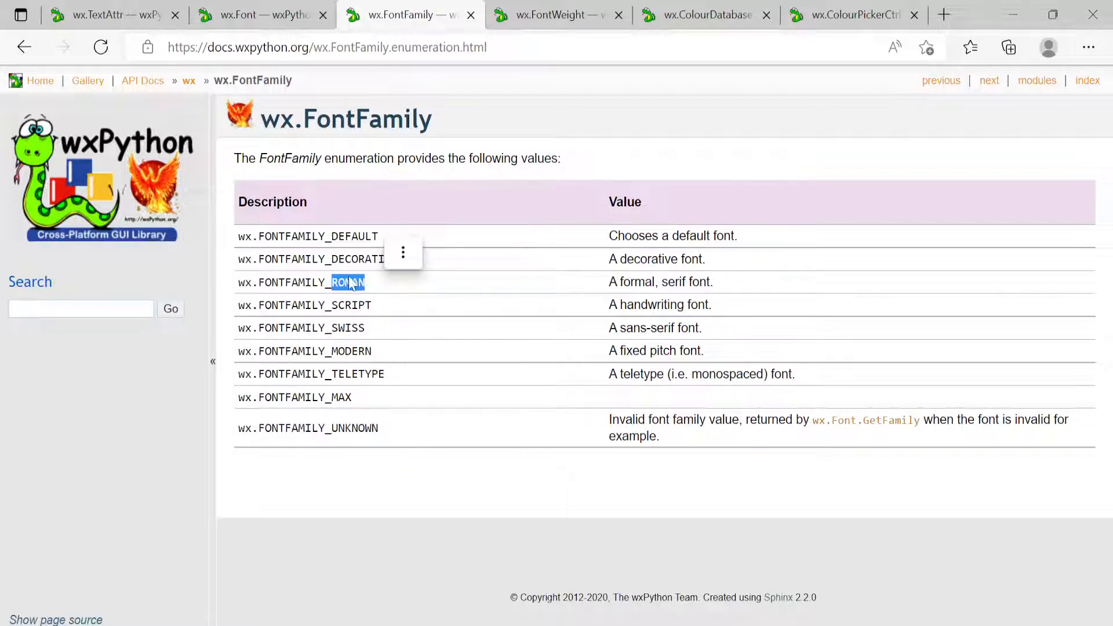
key("ctrl+c")
key("alt+Tab")
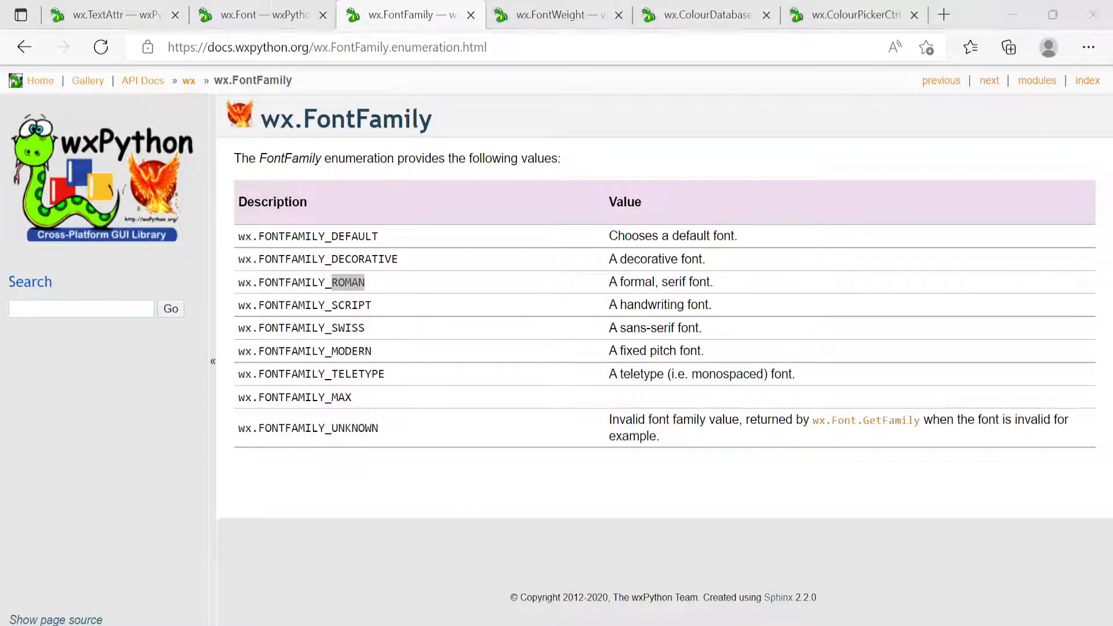
left_click(160, 551)
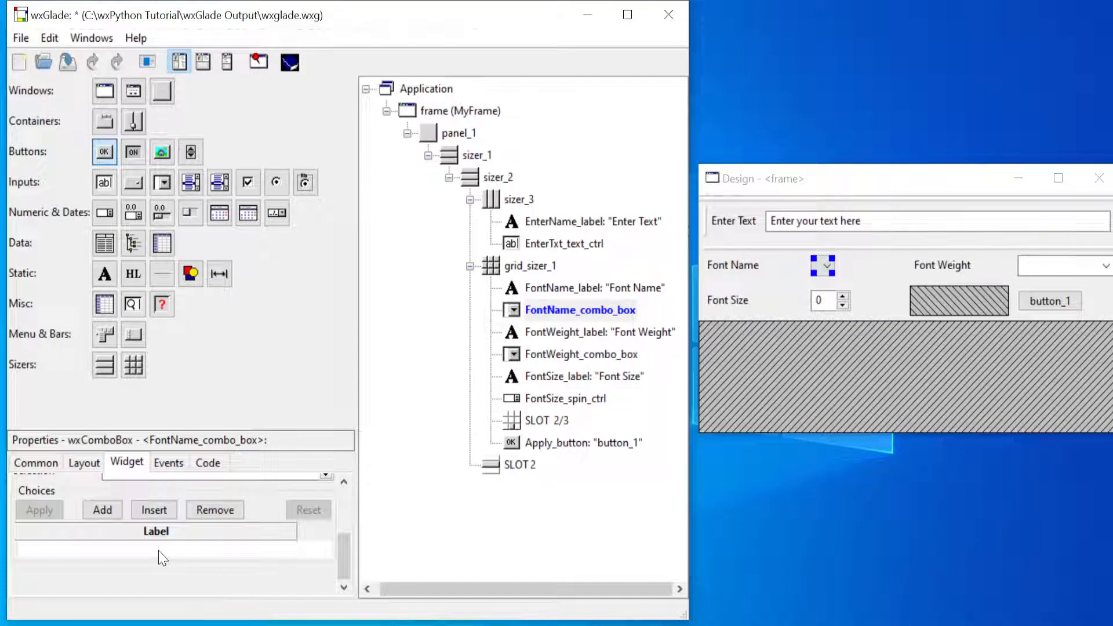
right_click(162, 557)
left_click(109, 374)
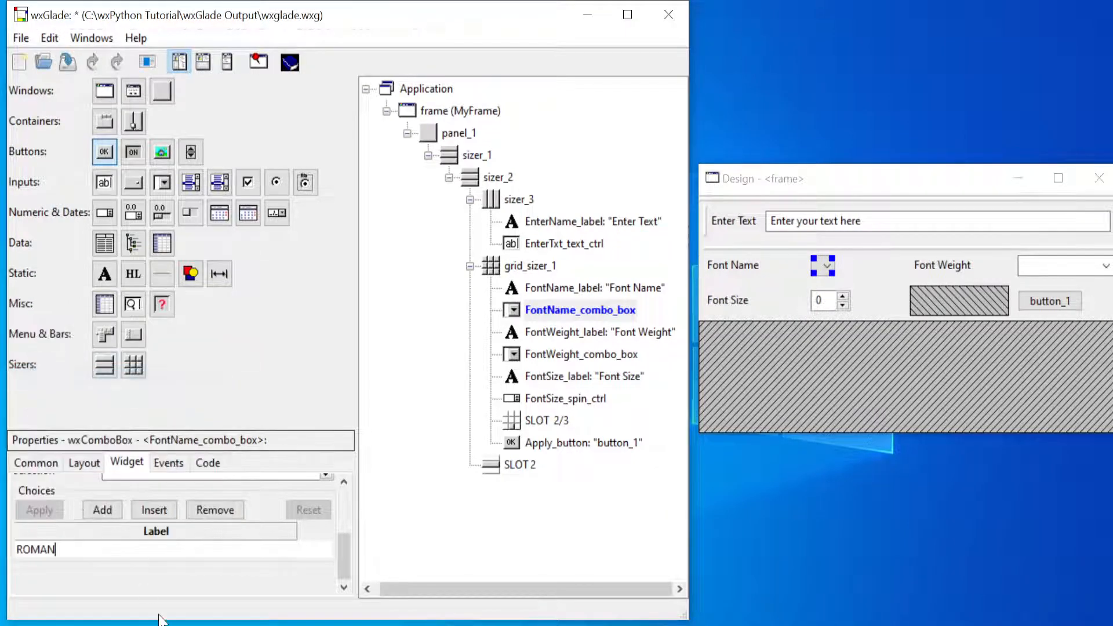
- Add a second choice to FontName_combo_box and fill it with SWISS copied from the wx.FontFamily page in the browser
left_click(103, 509)
left_click(87, 548)
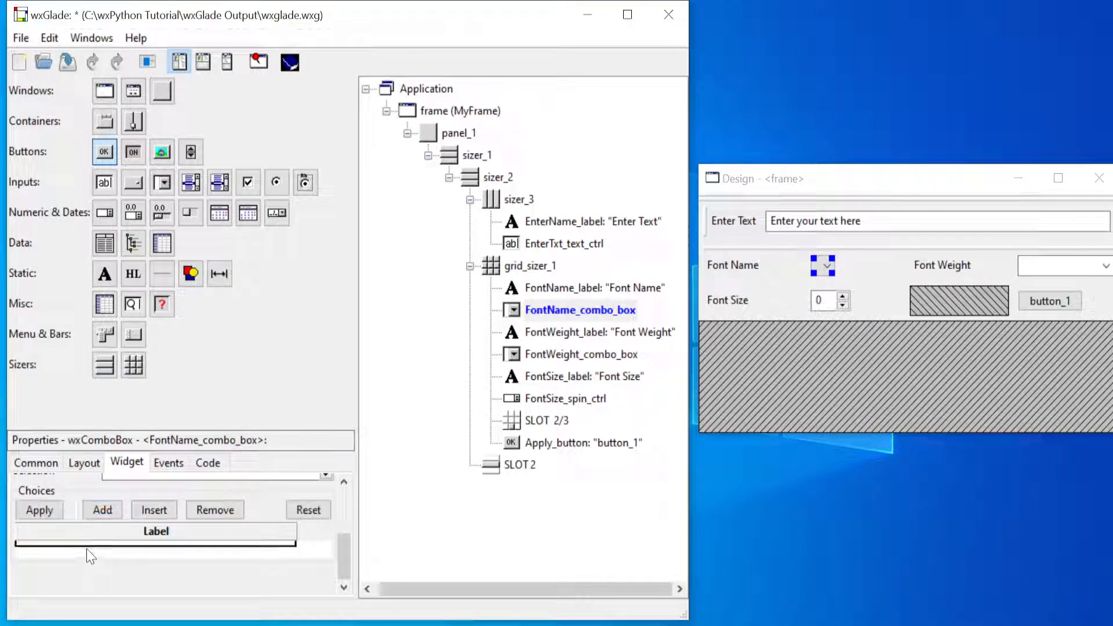
key("alt+Tab")
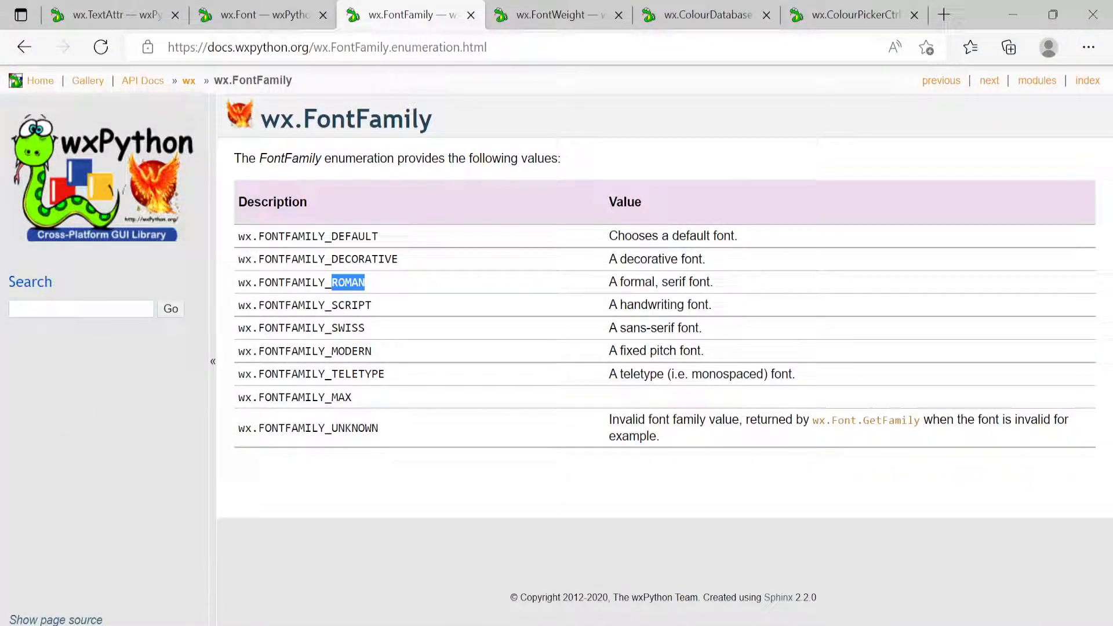
double_click(348, 328)
right_click(355, 328)
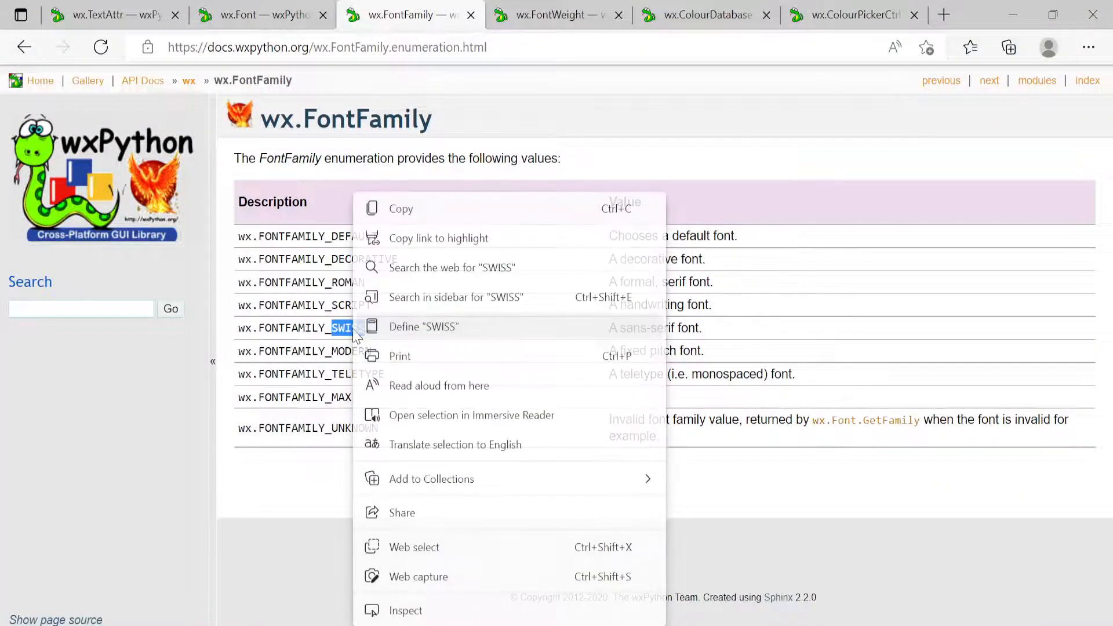
left_click(401, 209)
key("alt+Tab")
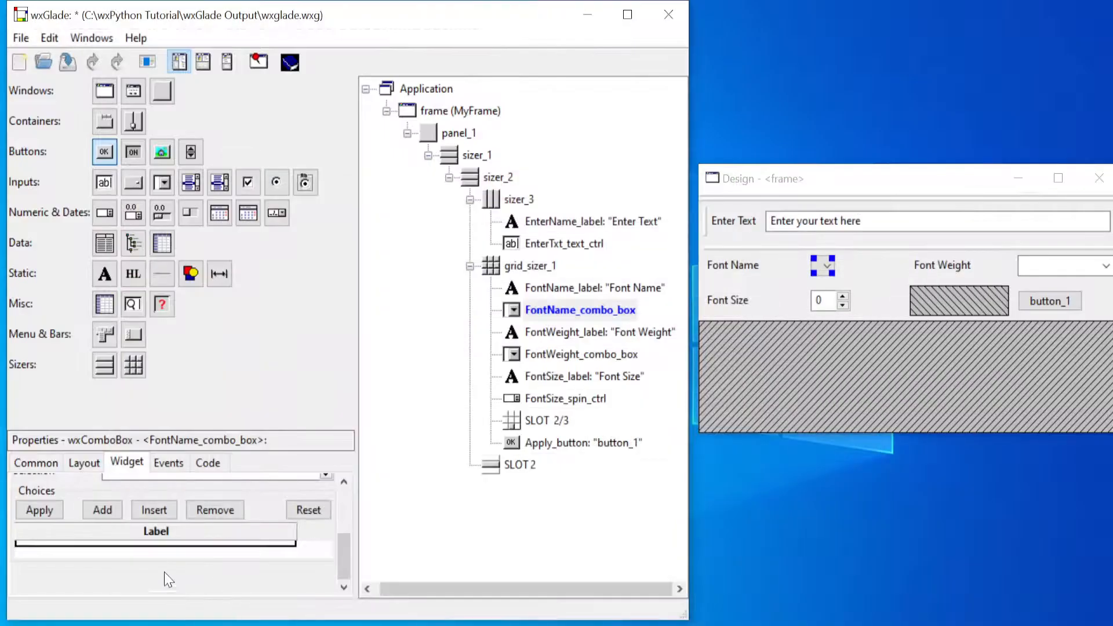
left_click(126, 550)
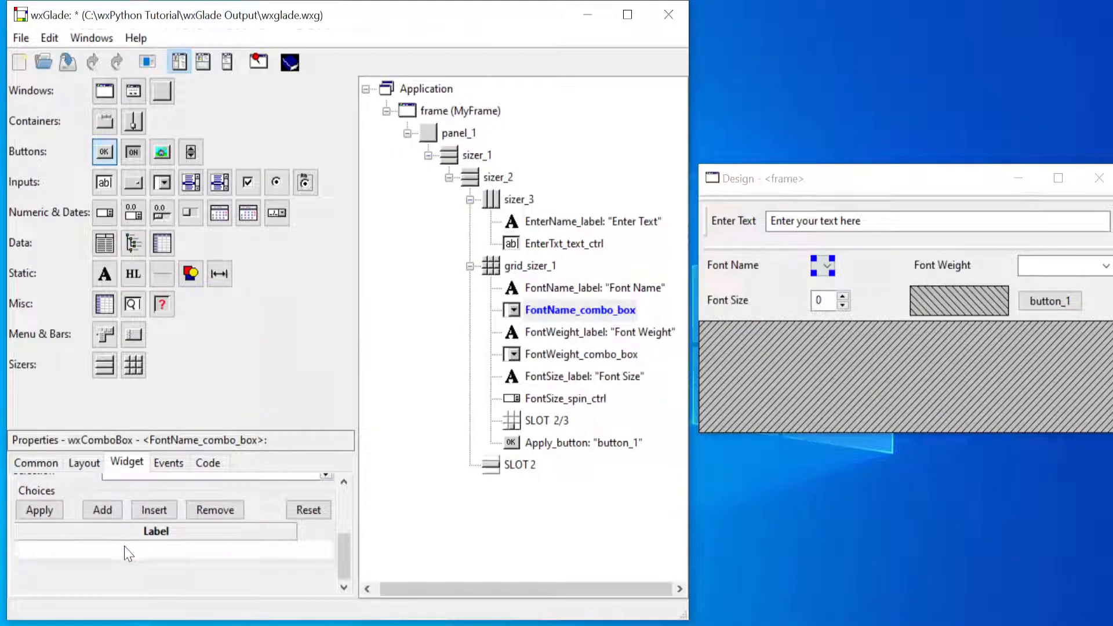
right_click(127, 553)
left_click(121, 372)
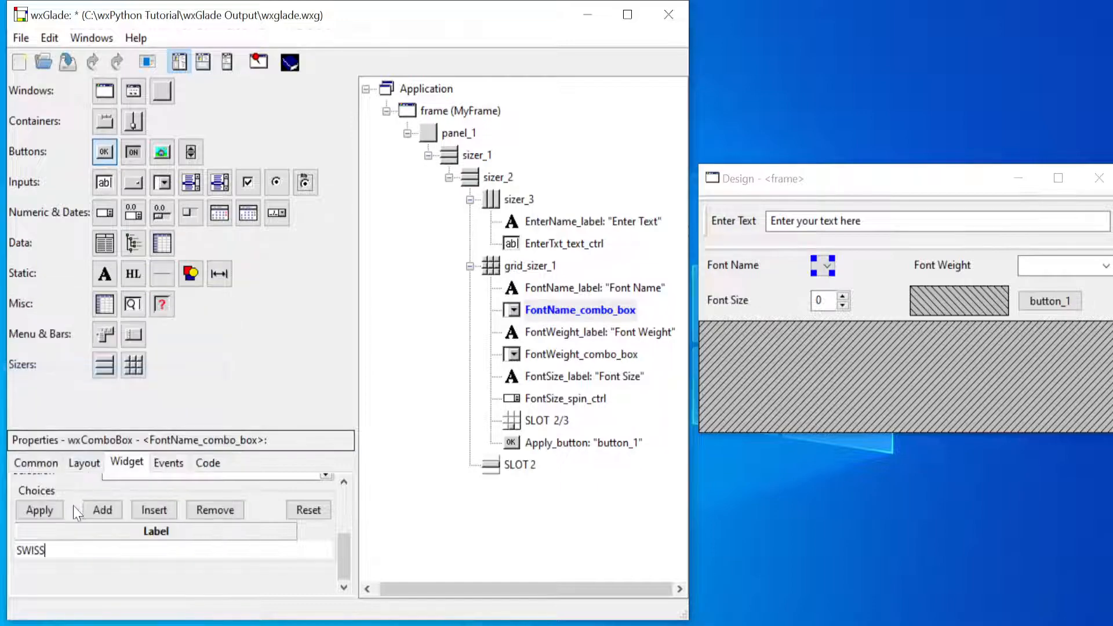
- Add a third choice, MODERN, copied from the wx.FontFamily page, to FontName_combo_box in wxGlade and apply the list of choices
left_click(101, 512)
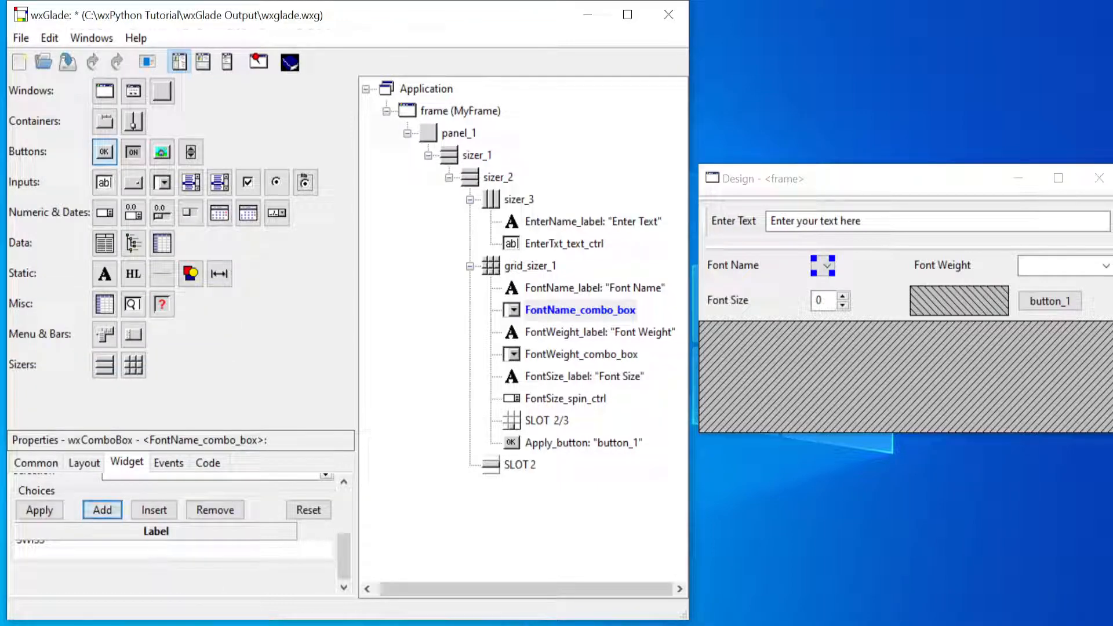
left_click(415, 522)
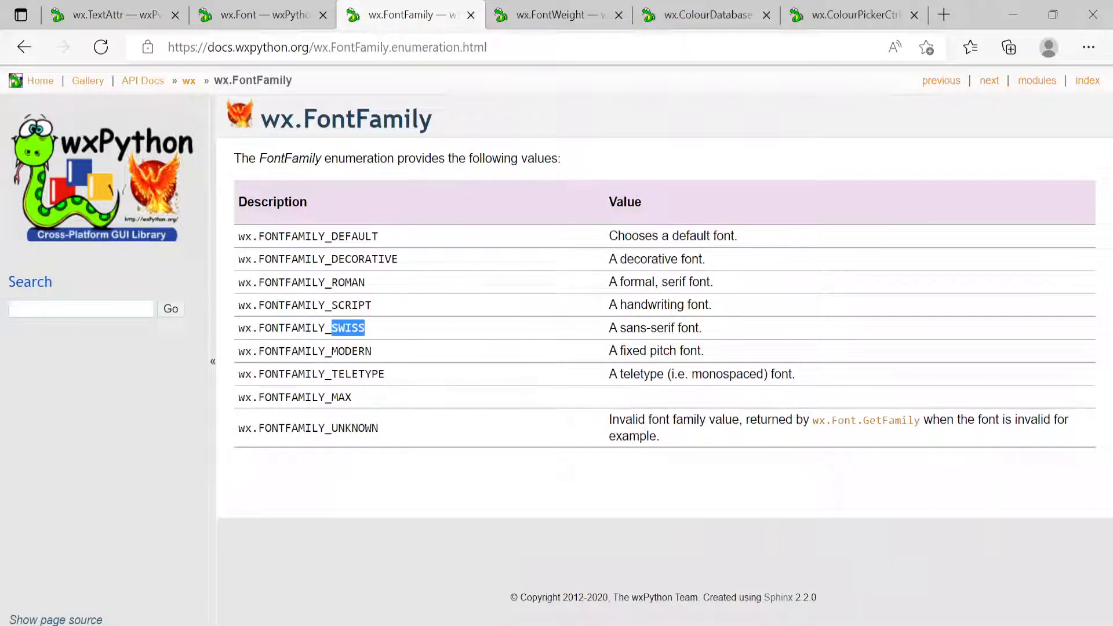
double_click(382, 356)
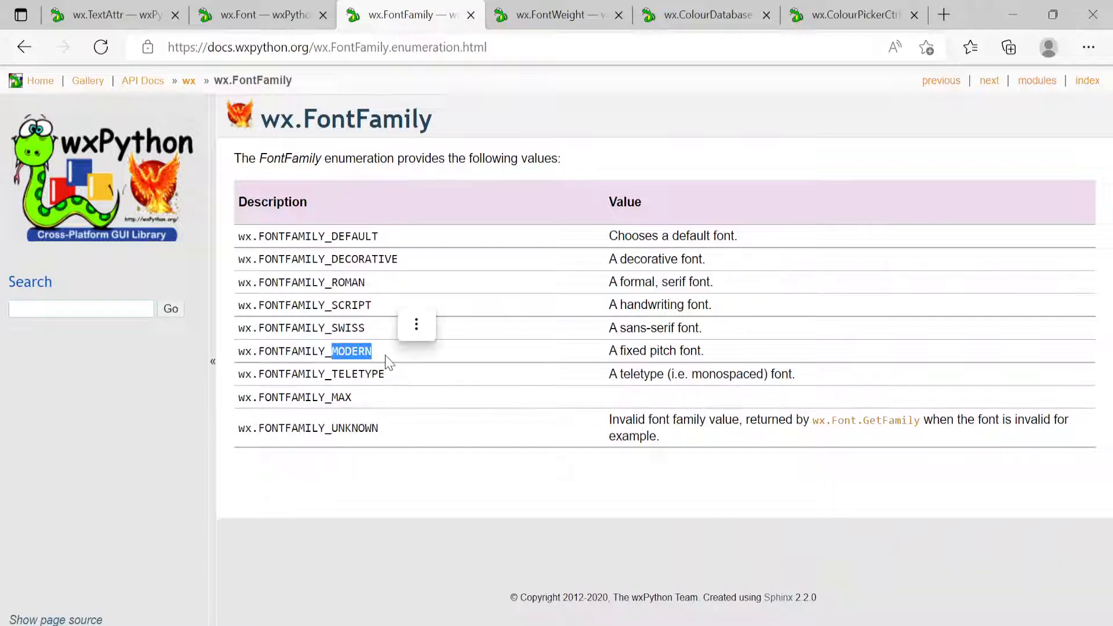
key("alt+Tab")
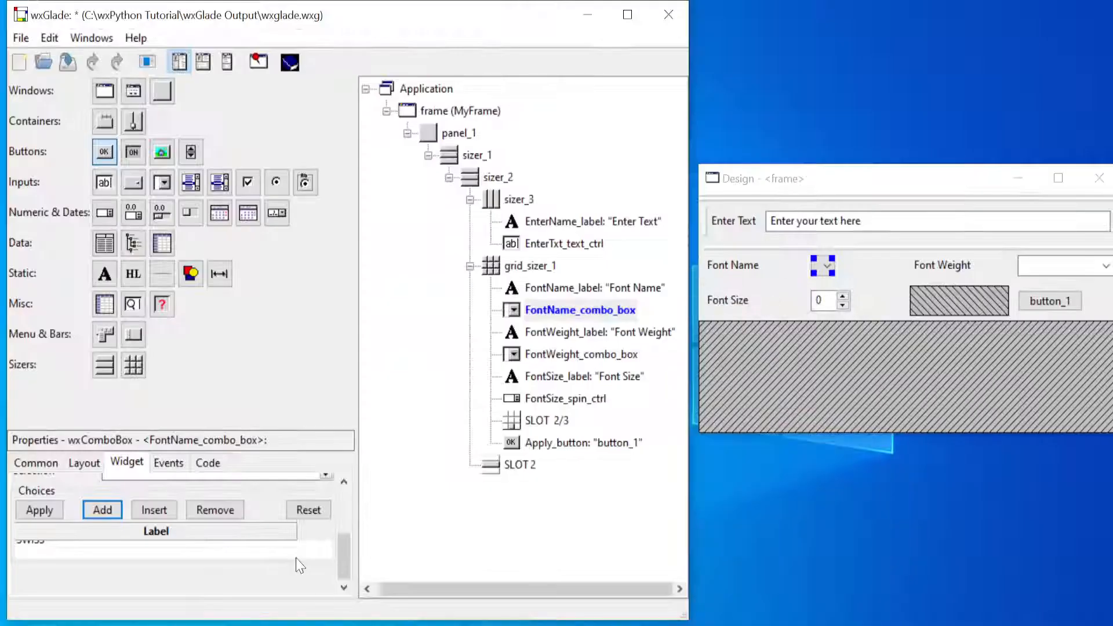
double_click(122, 546)
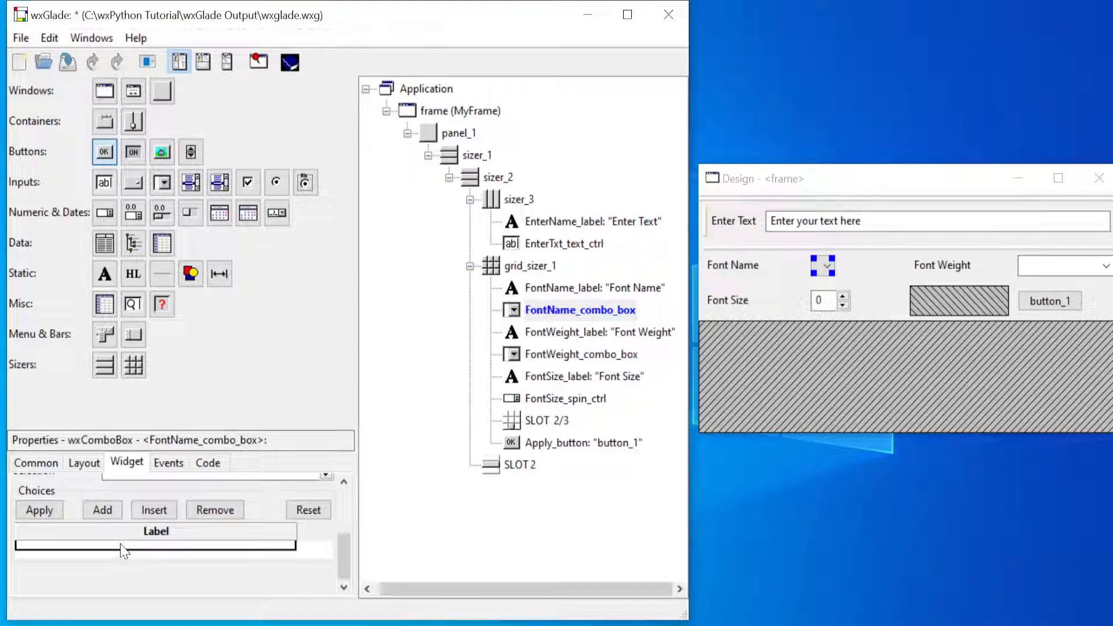
key("ctrl+v")
left_click(46, 511)
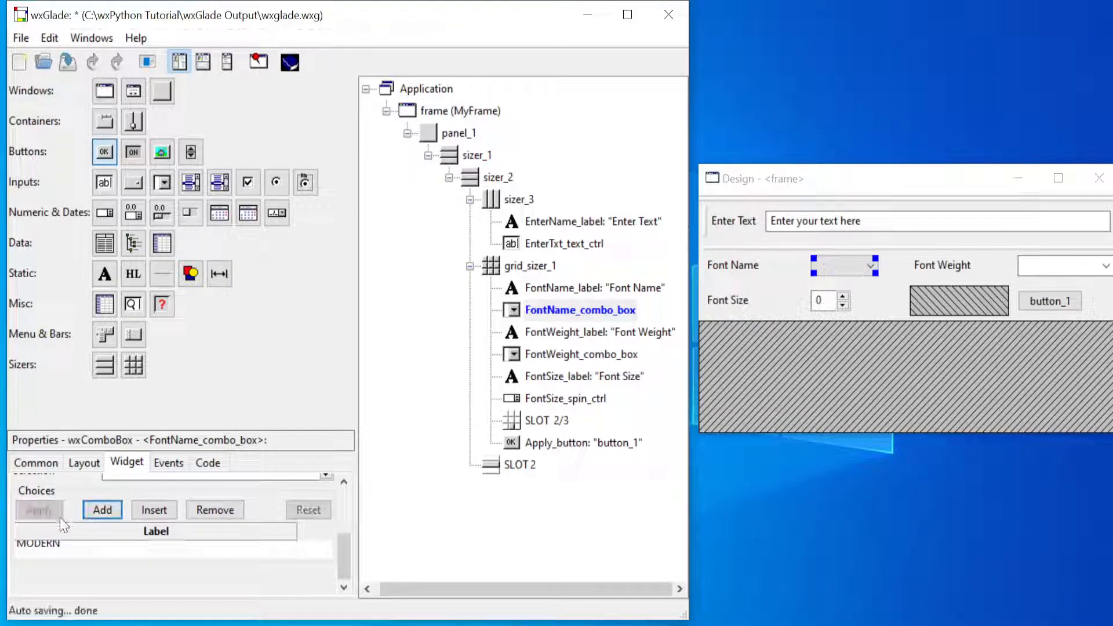
- Set the default selection of FontName_combo_box to 0
left_click(554, 290)
left_click(553, 310)
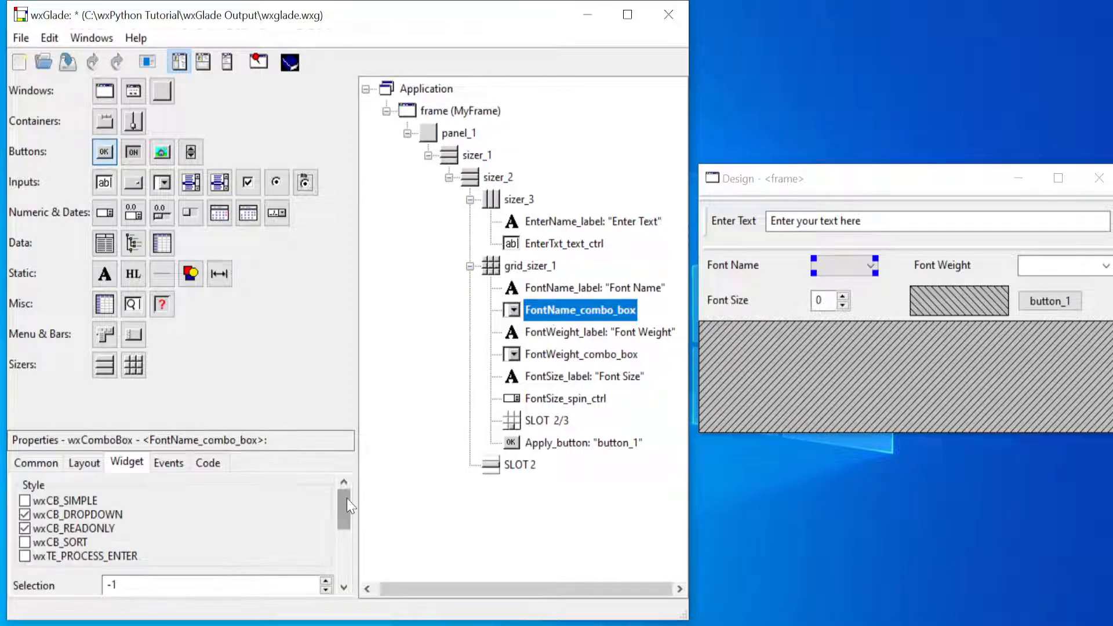
left_click_drag(348, 499, 344, 526)
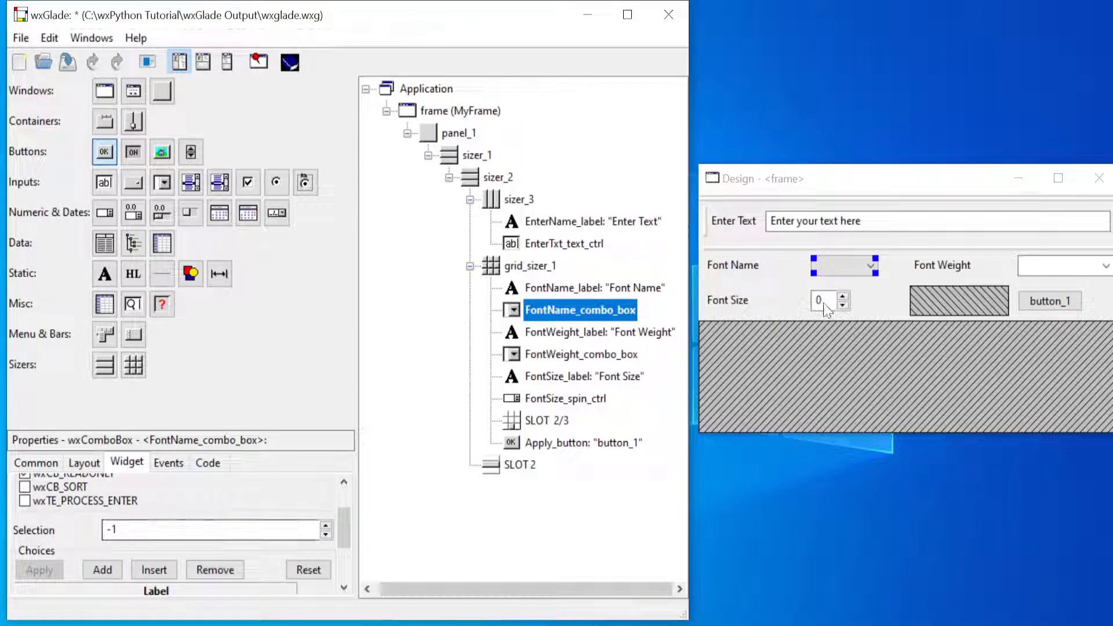
left_click(327, 528)
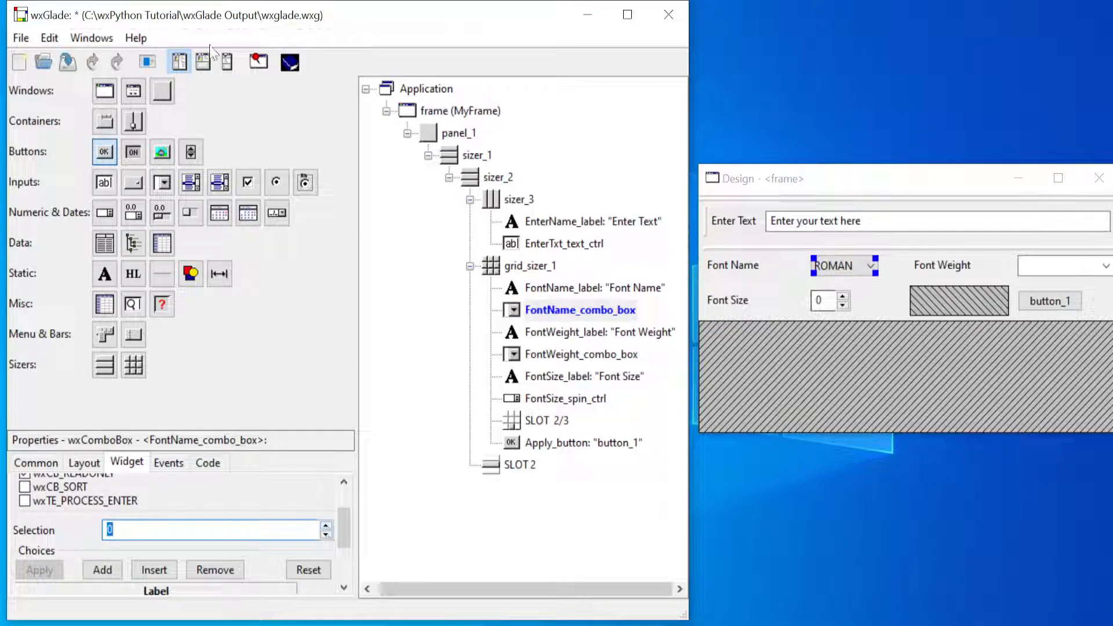
- Save the project, preview the frame and check the choices in the Font Name drop-down
left_click(68, 62)
left_click(92, 38)
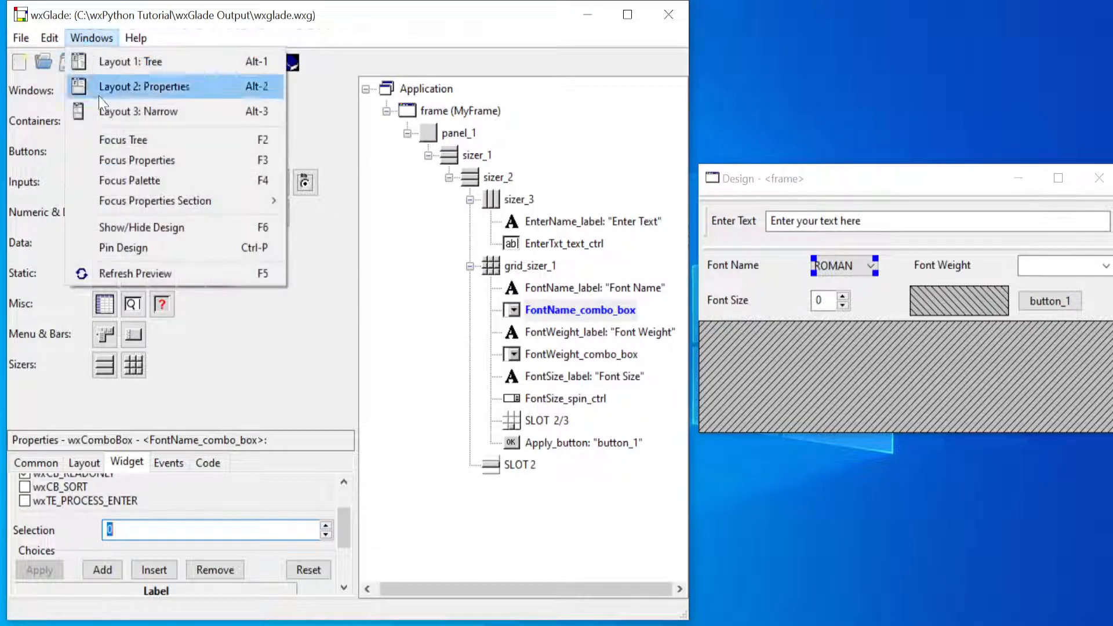
left_click(169, 273)
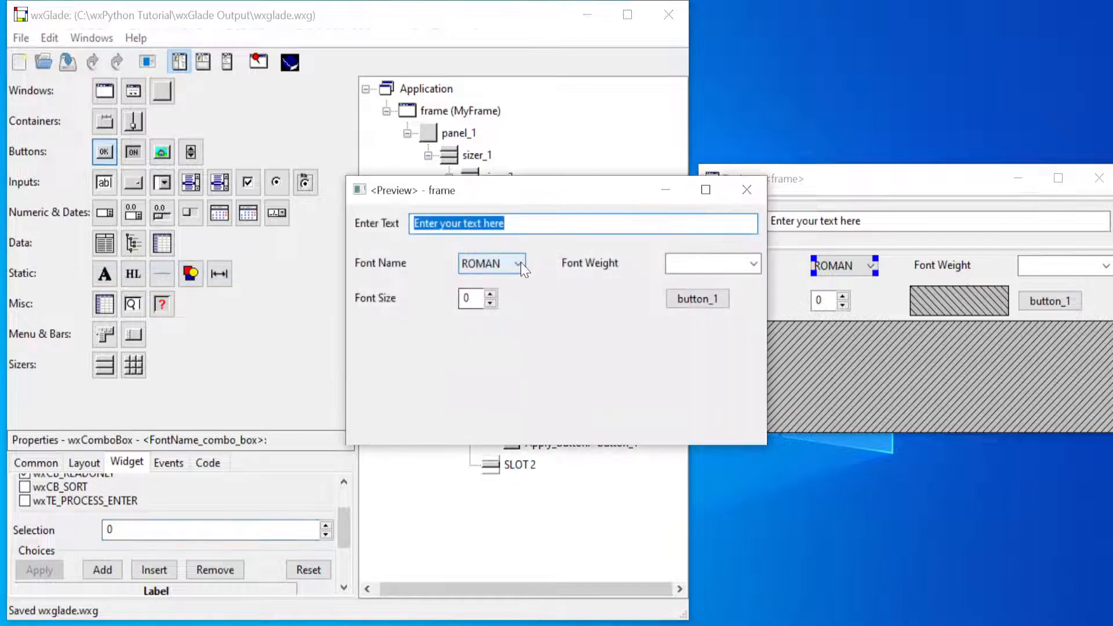
left_click(521, 262)
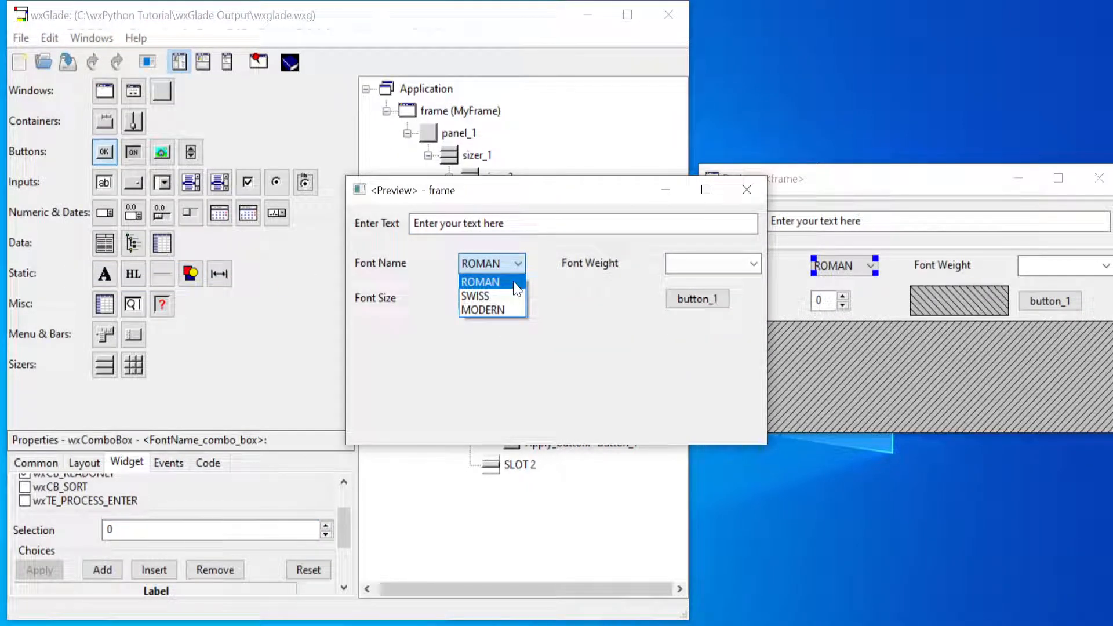
left_click(545, 270)
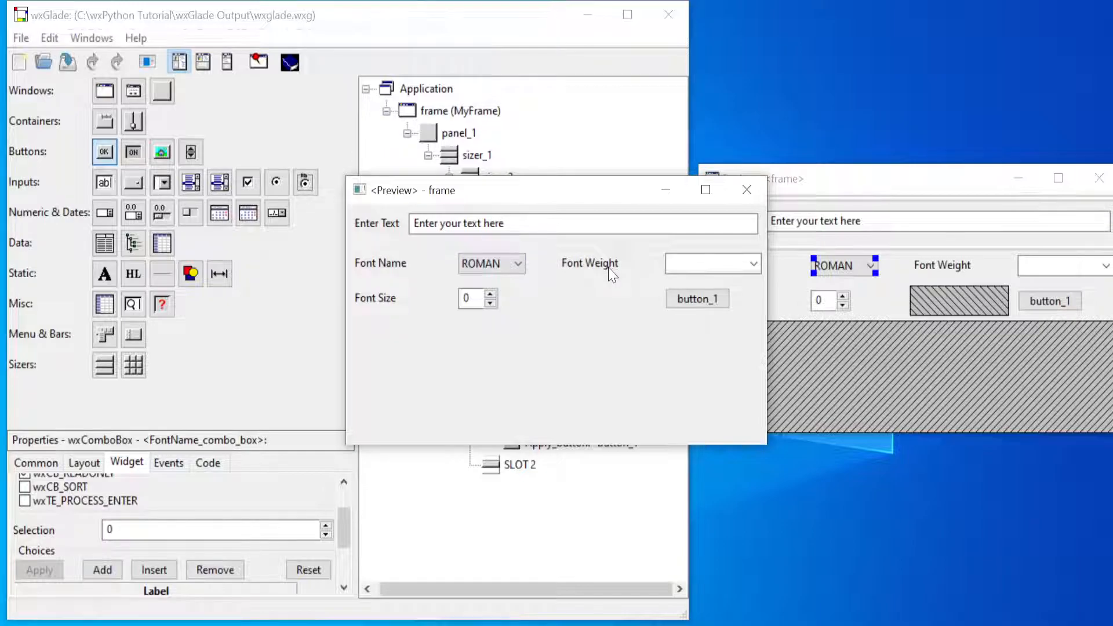
- Switch to the browser, copy NORMAL from the wx.FontWeight enumeration page, and return to wxGlade
left_click(430, 619)
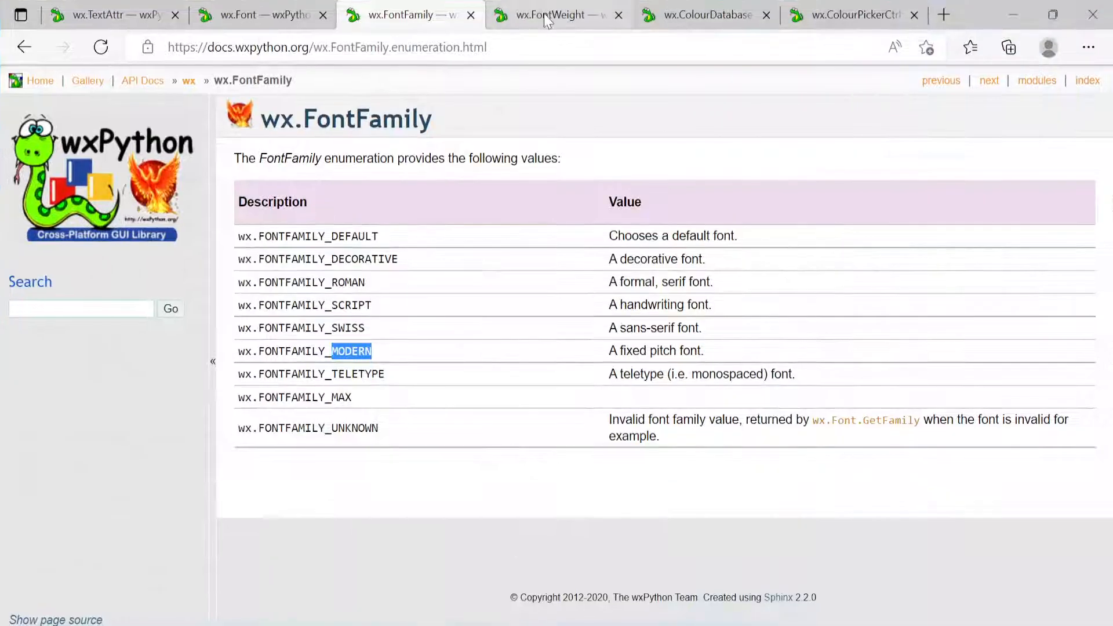
left_click(551, 18)
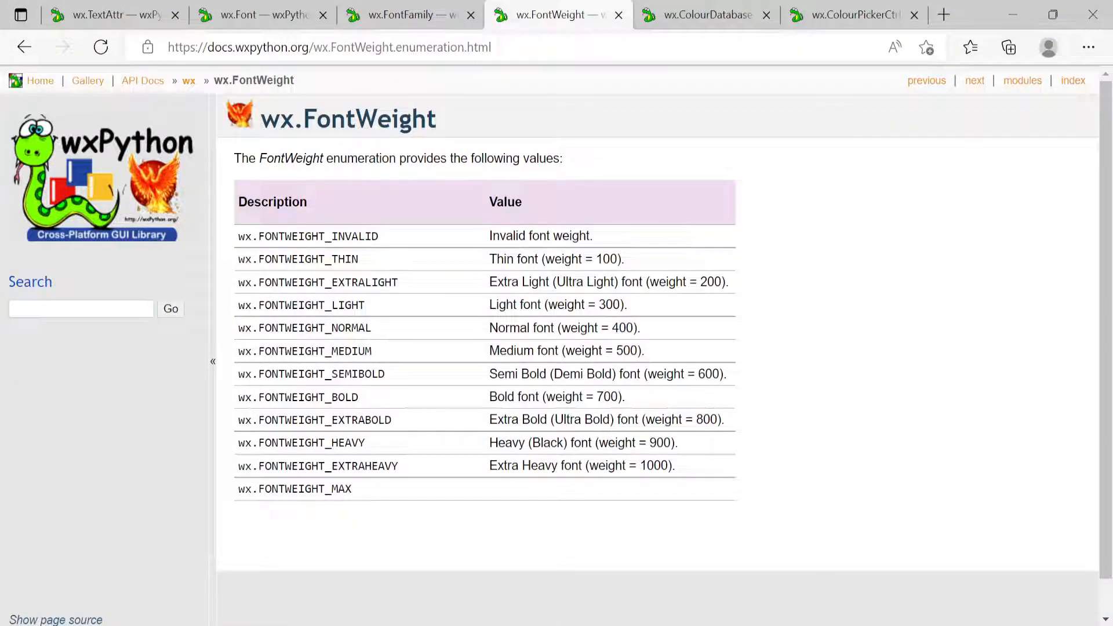
left_click_drag(332, 328, 372, 329)
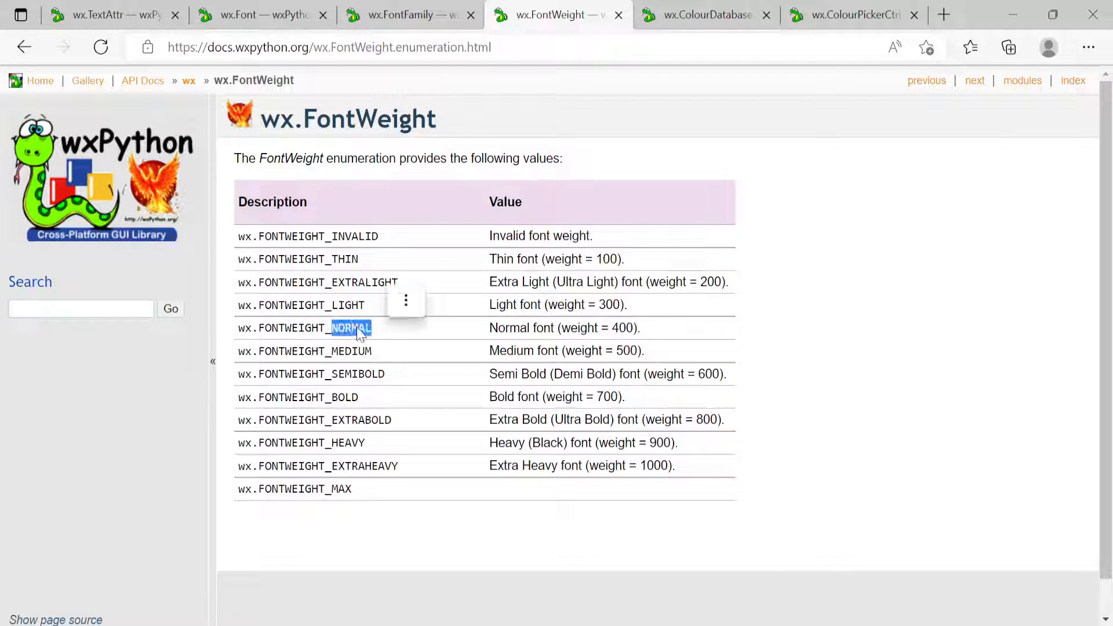
right_click(360, 333)
left_click(406, 210)
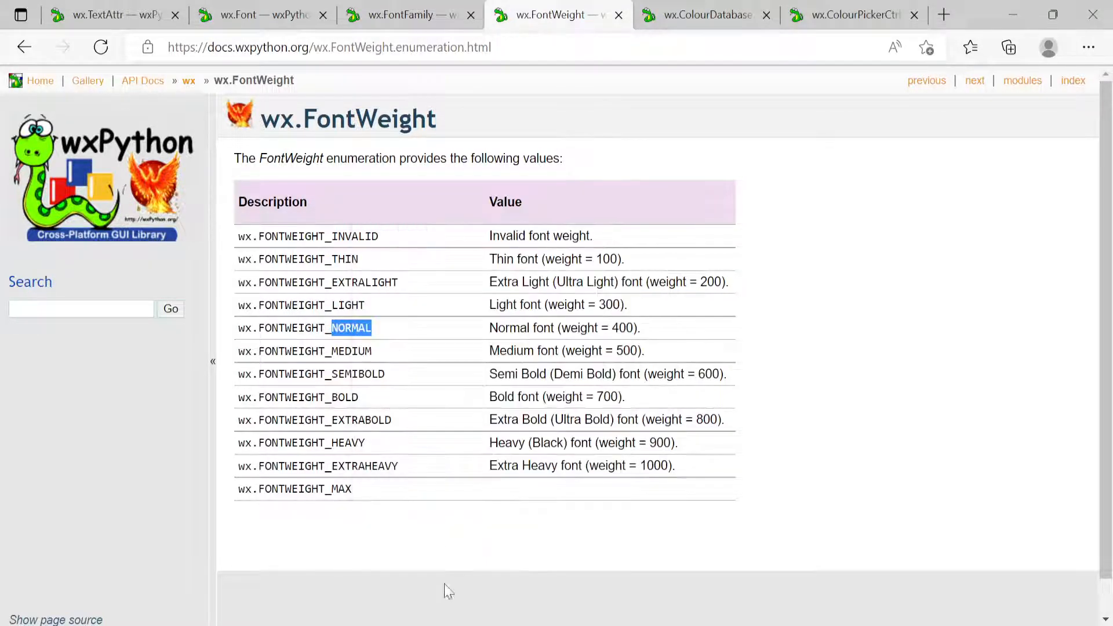
key("alt+Tab")
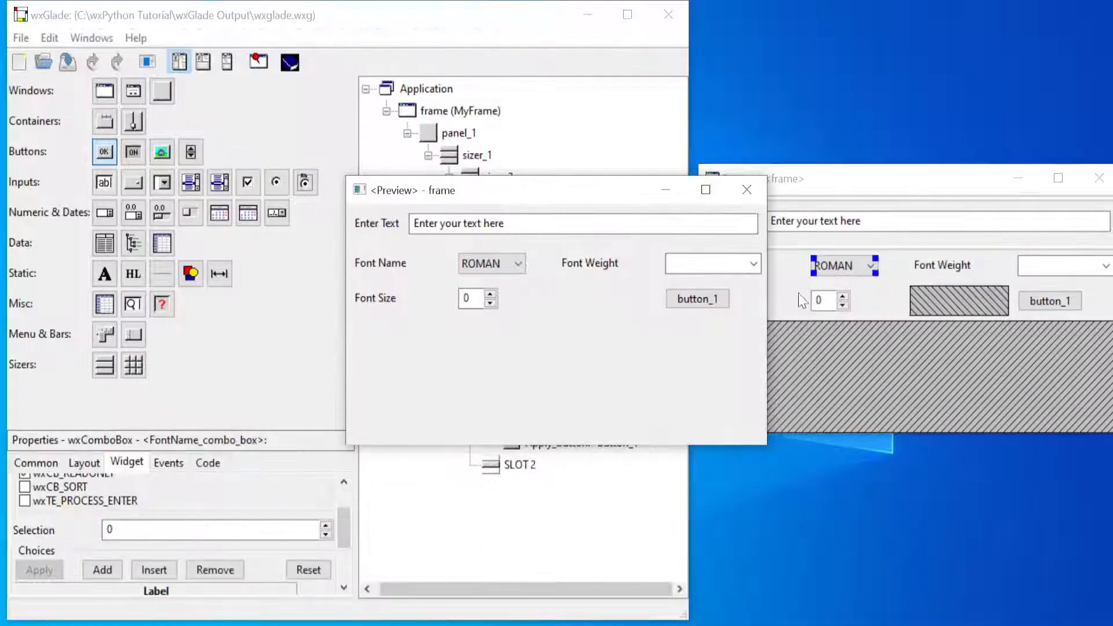
- Close the frame preview and add NORMAL as the first choice of FontWeight_combo_box
left_click(747, 189)
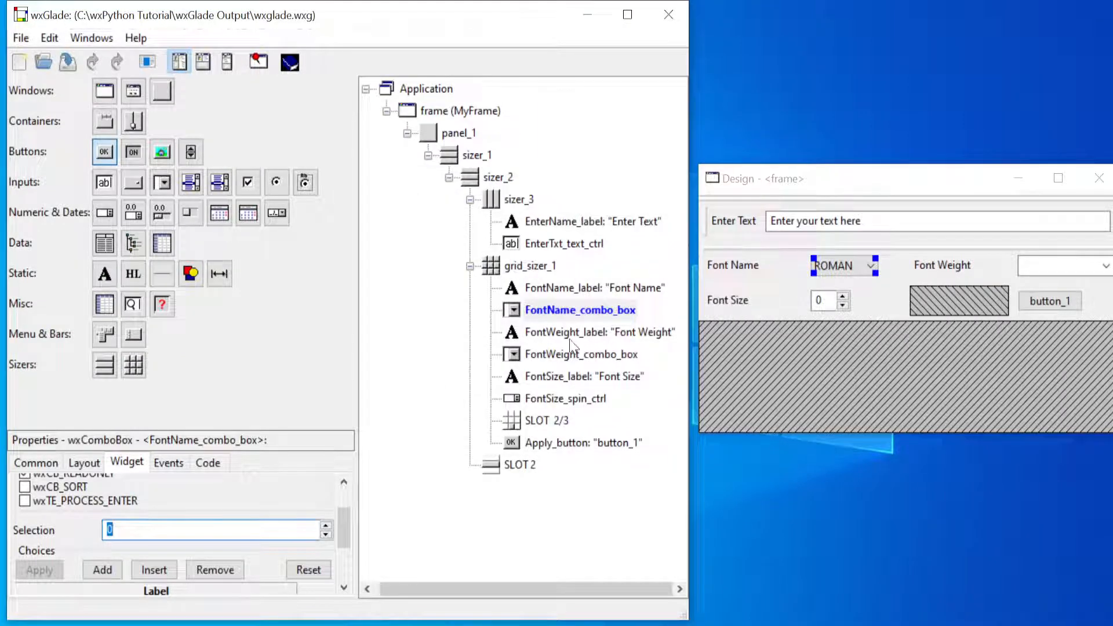
left_click(561, 356)
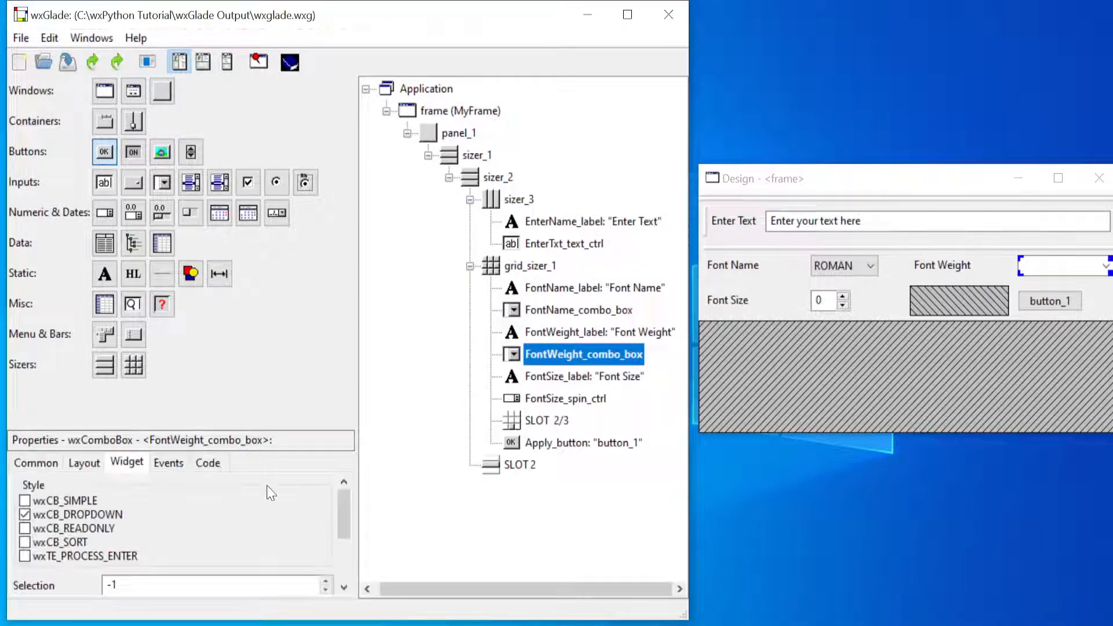
left_click_drag(339, 509, 344, 569)
left_click(102, 528)
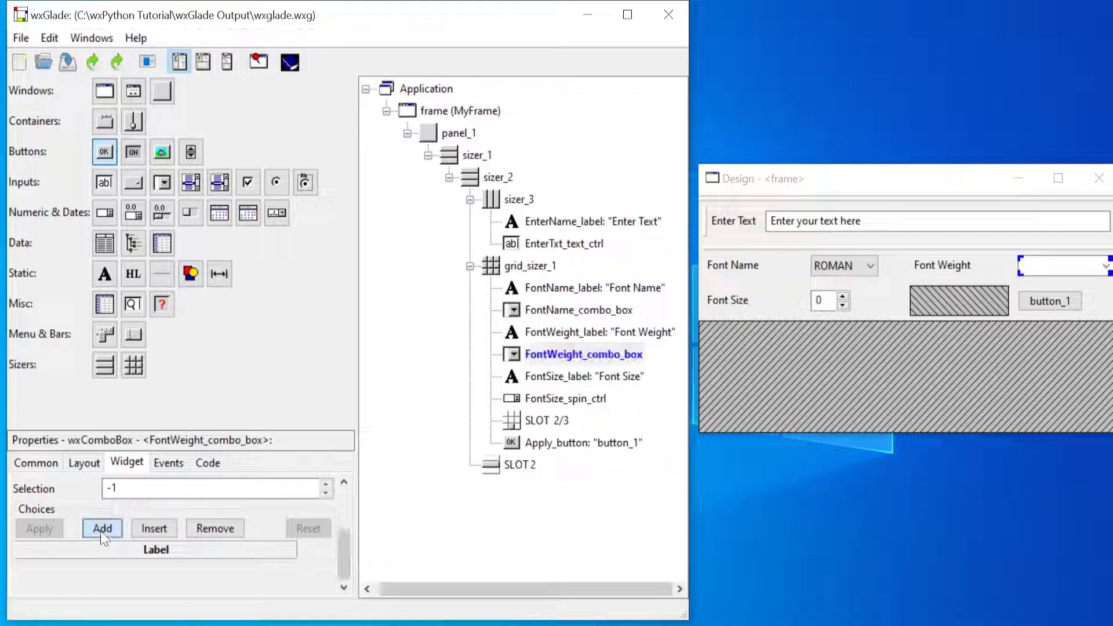
left_click(557, 378)
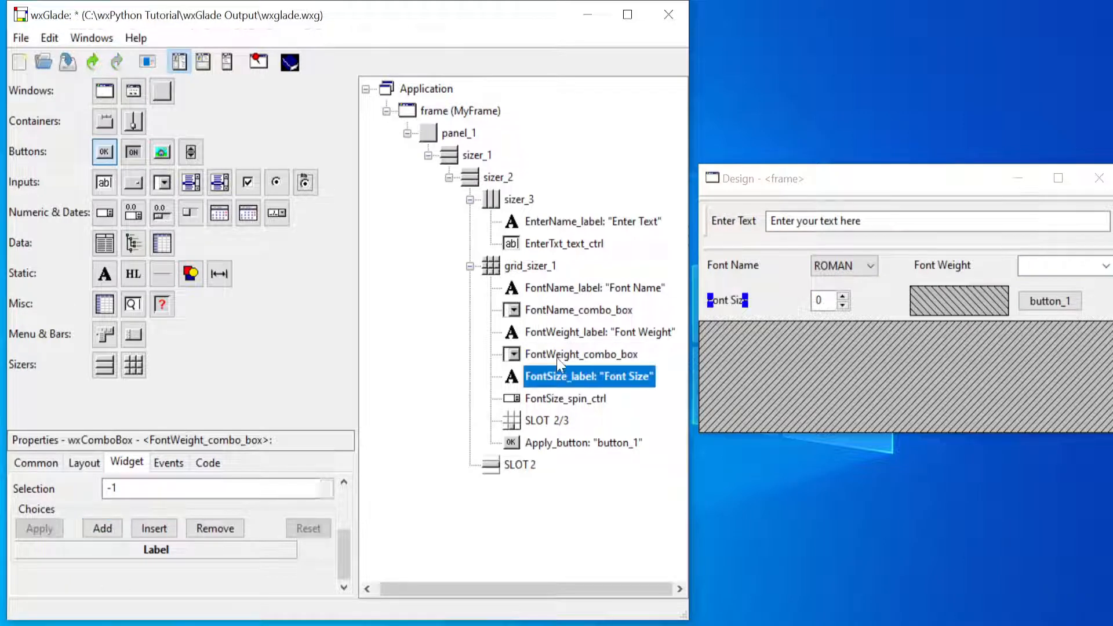
left_click(557, 350)
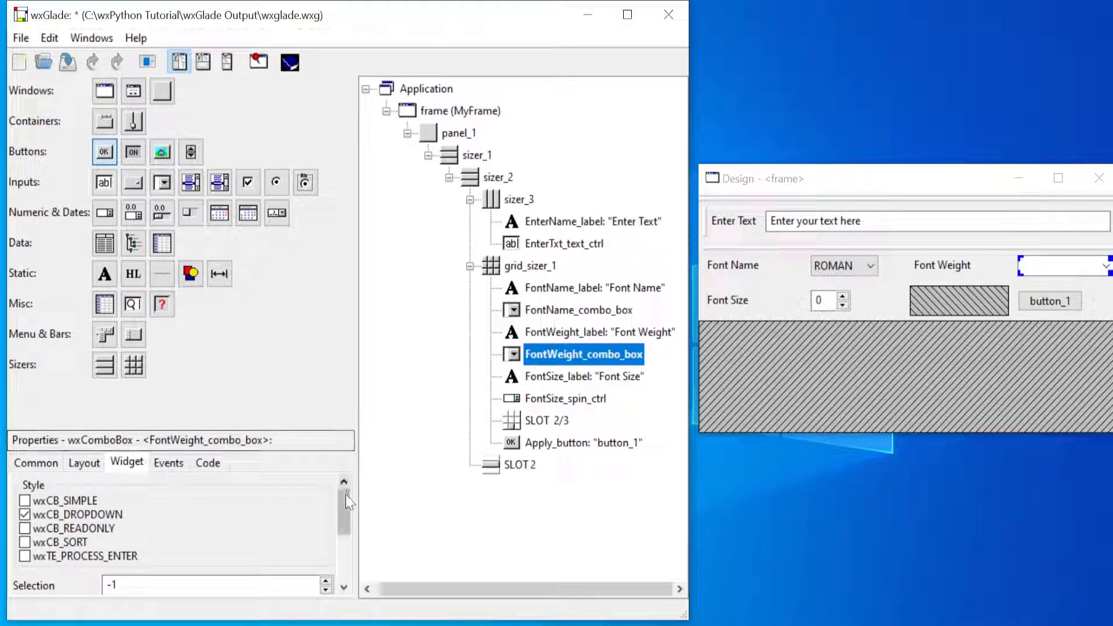
scroll(344, 499, "down", 5)
left_click(129, 555)
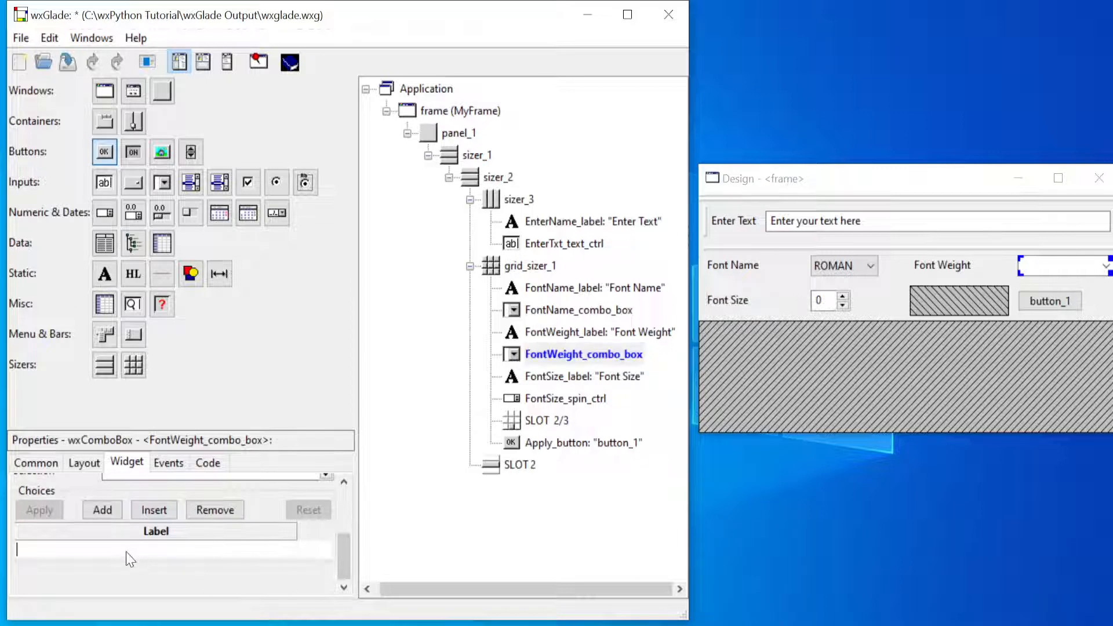
right_click(128, 555)
left_click(91, 377)
- Add BOLD as another choice of FontWeight_combo_box
left_click(102, 510)
left_click(101, 555)
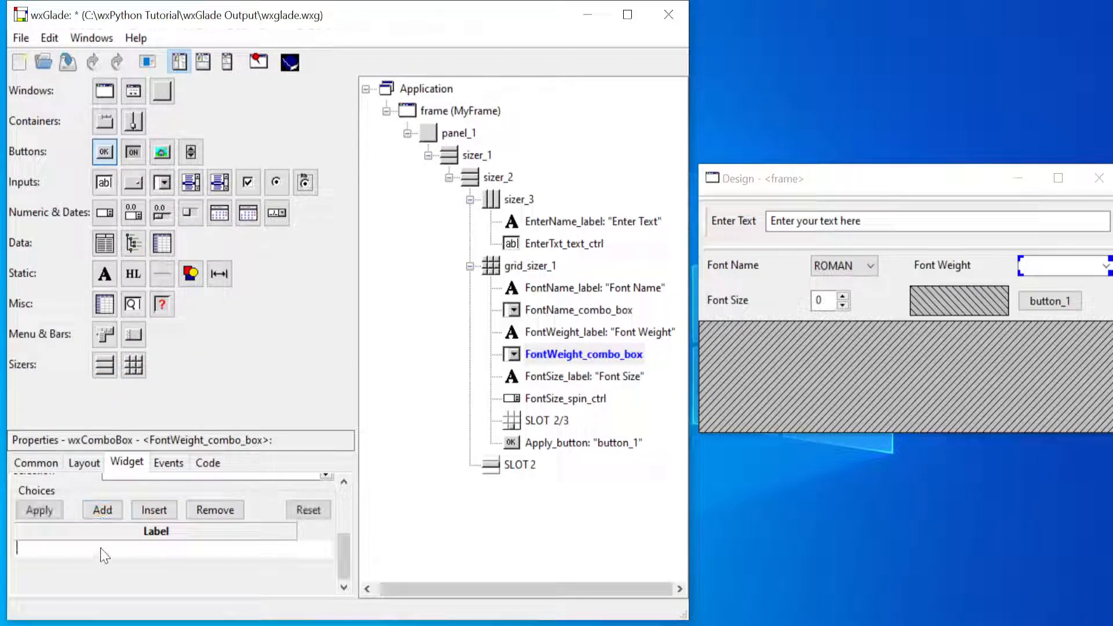
type("BOLD")
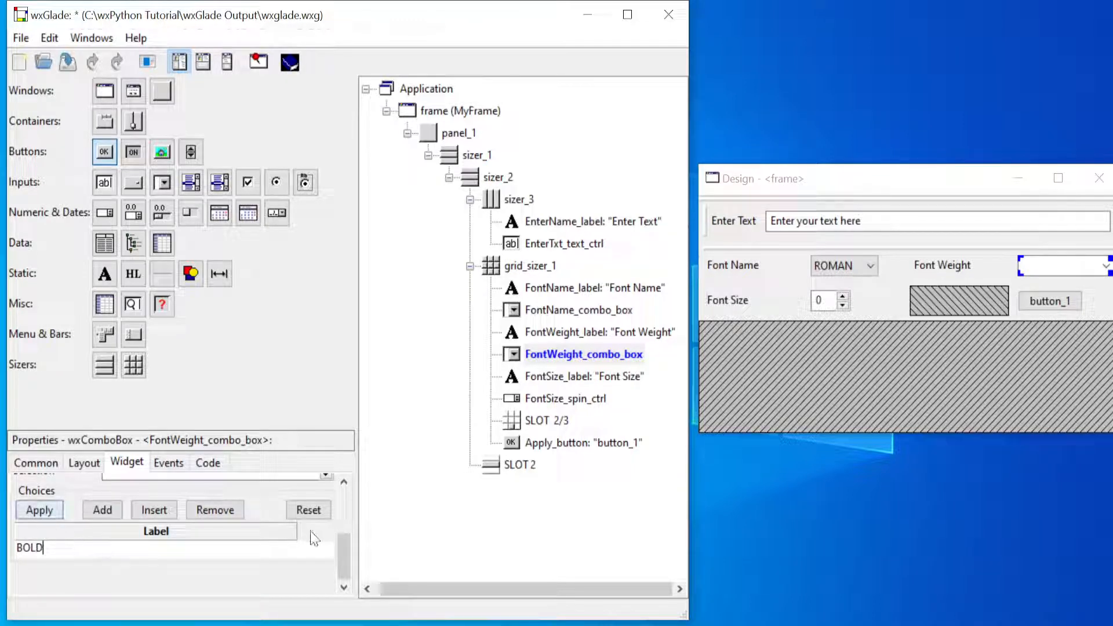
- Set the default selection of FontWeight_combo_box to 0, applying its choices, and enable the wxCB_READONLY style
scroll(348, 540, "up", 2)
scroll(348, 541, "up", 1)
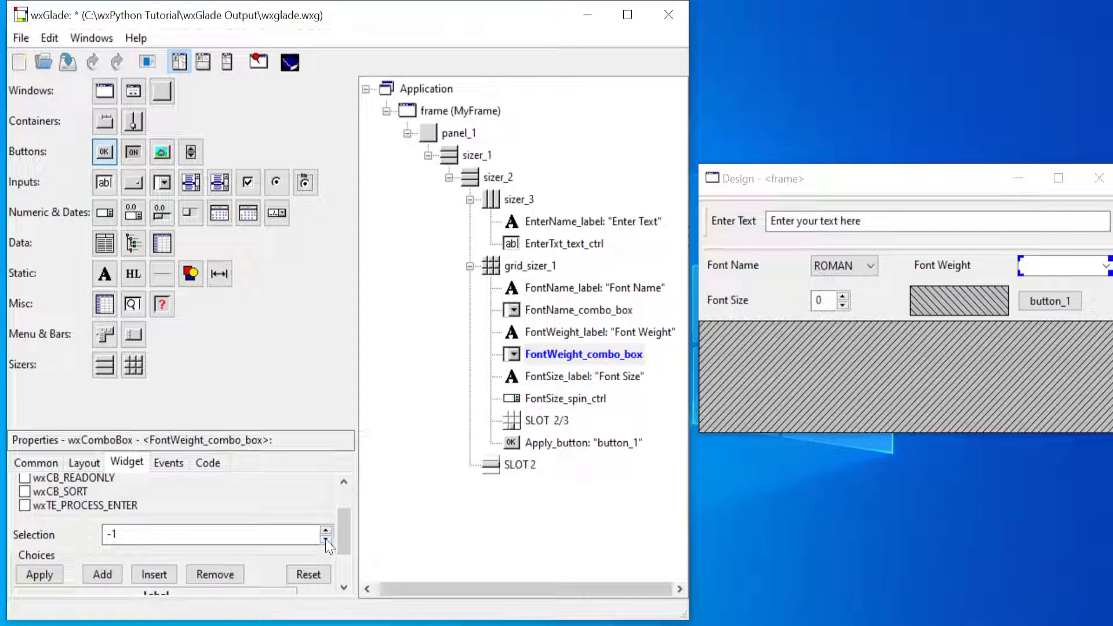
left_click(326, 531)
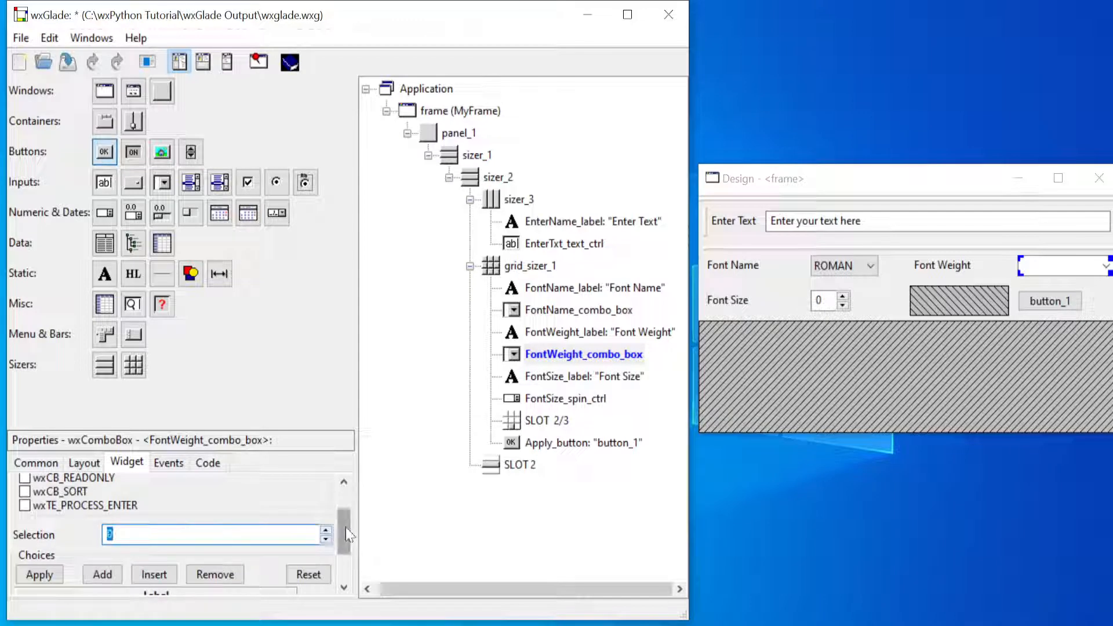
left_click(64, 581)
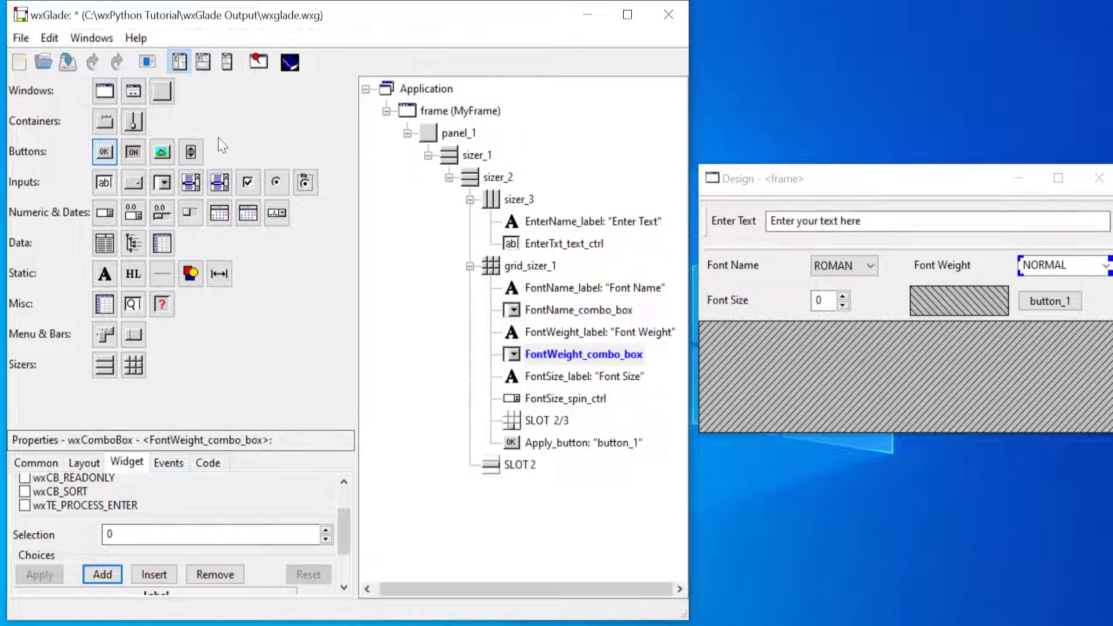
scroll(341, 534, "up", 1)
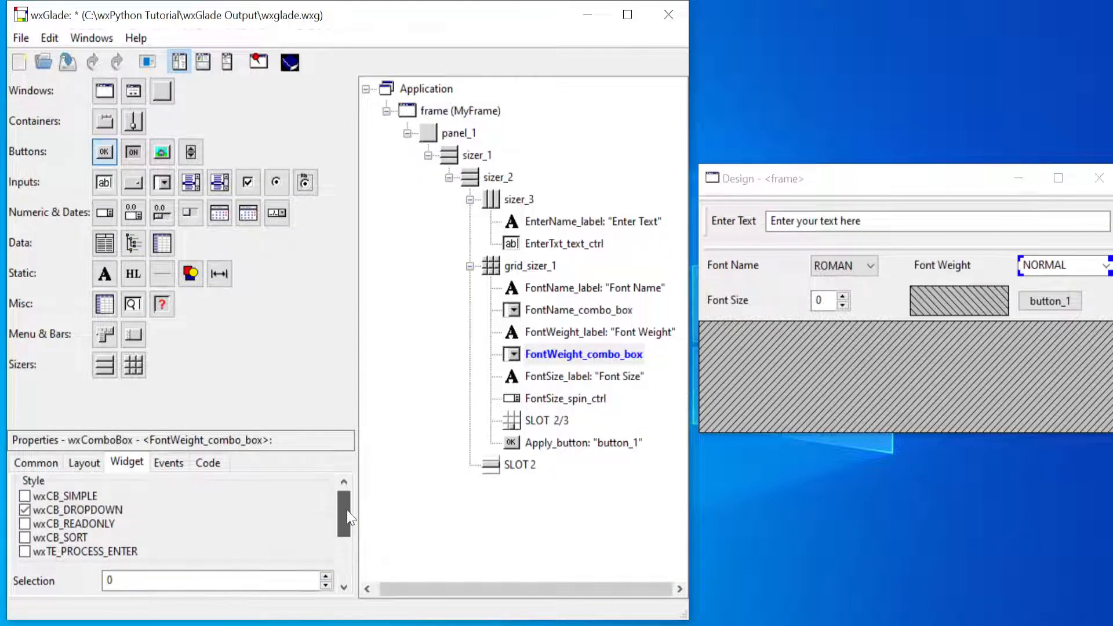
left_click(24, 524)
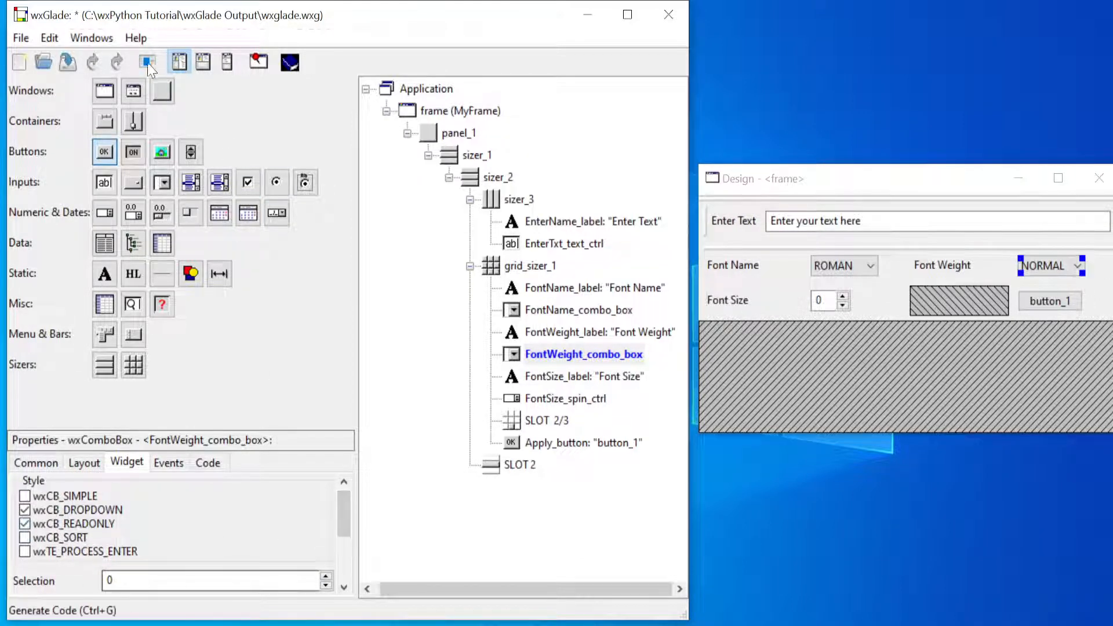
- Preview the frame, check the Font Name and Font Weight drop-downs, and close the preview
left_click(101, 42)
left_click(120, 273)
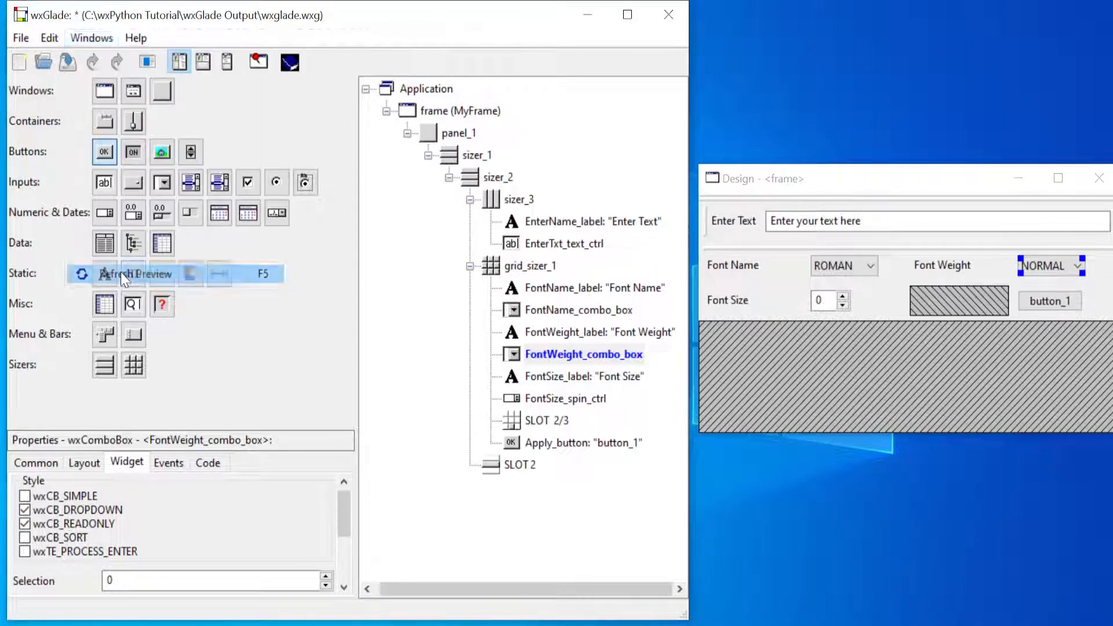
left_click(494, 268)
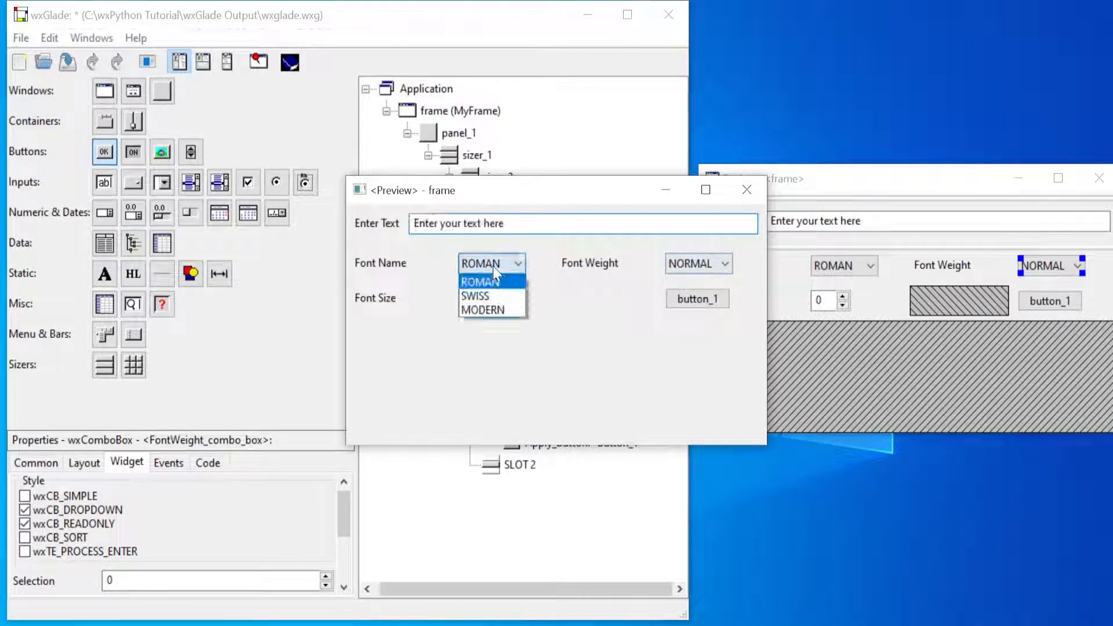
left_click(493, 266)
left_click(726, 265)
left_click(727, 264)
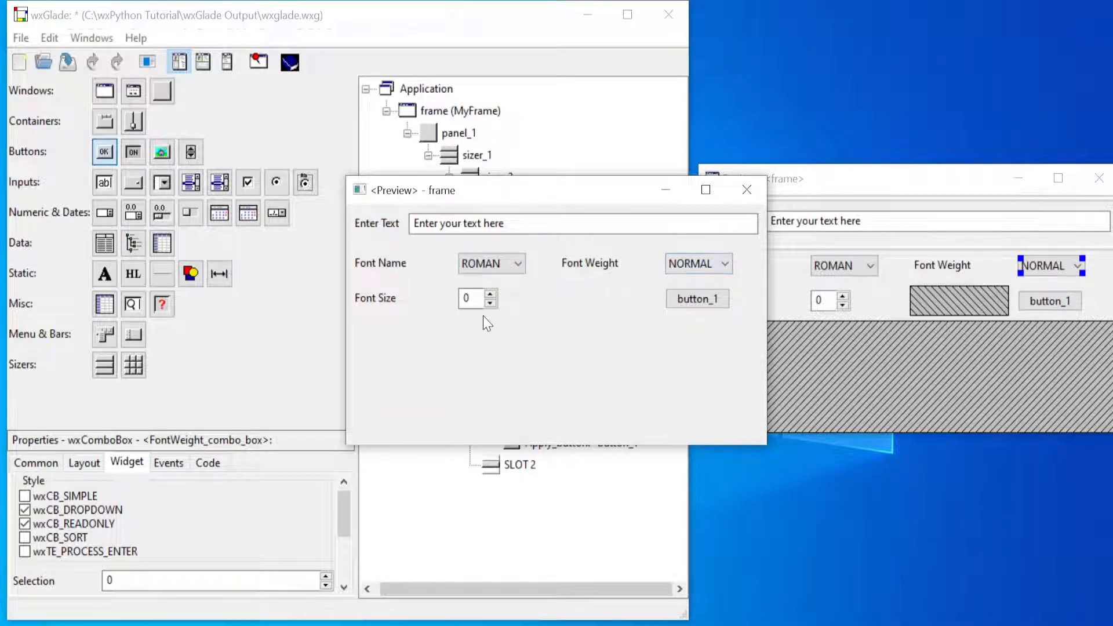
left_click(747, 190)
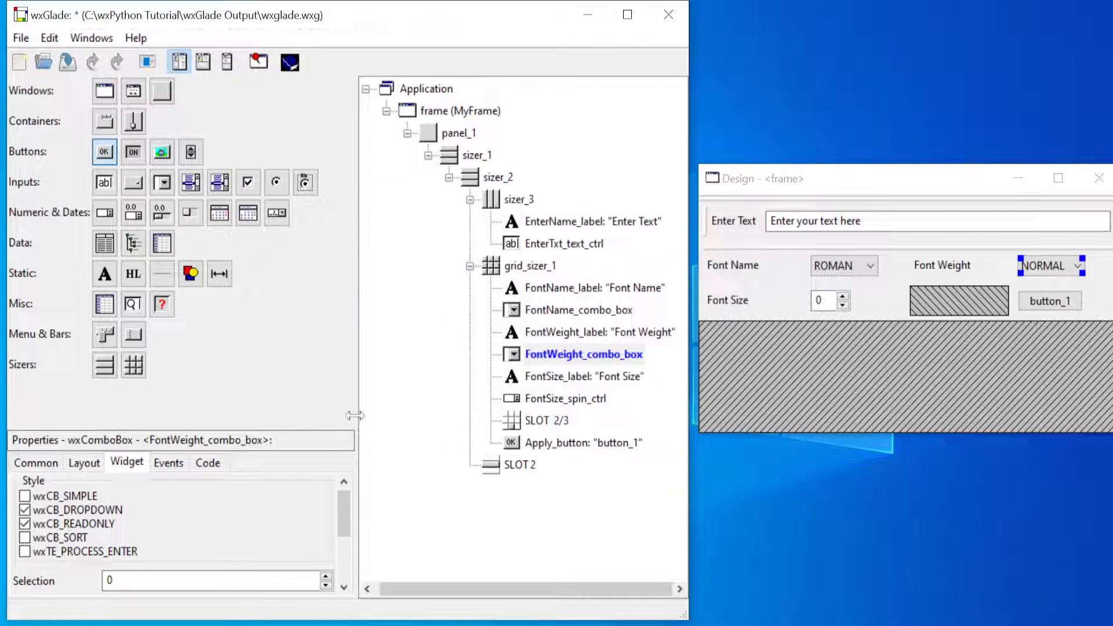
- Set the range of FontSize_spin_ctrl to 6, 50 and its value to 11
left_click(571, 399)
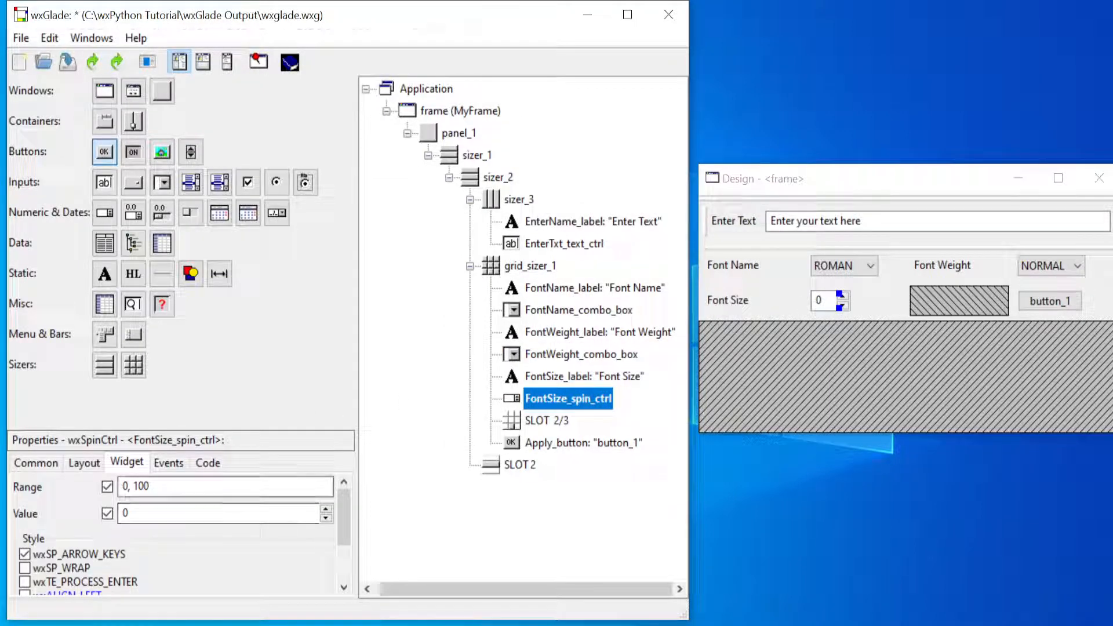
left_click(129, 487)
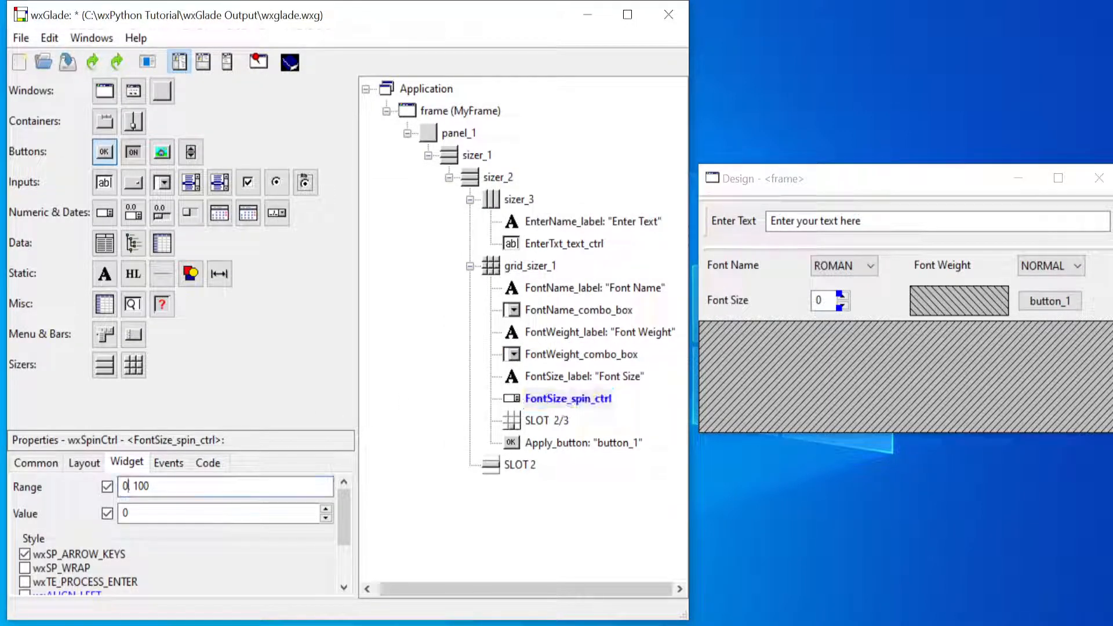
key("BackSpace")
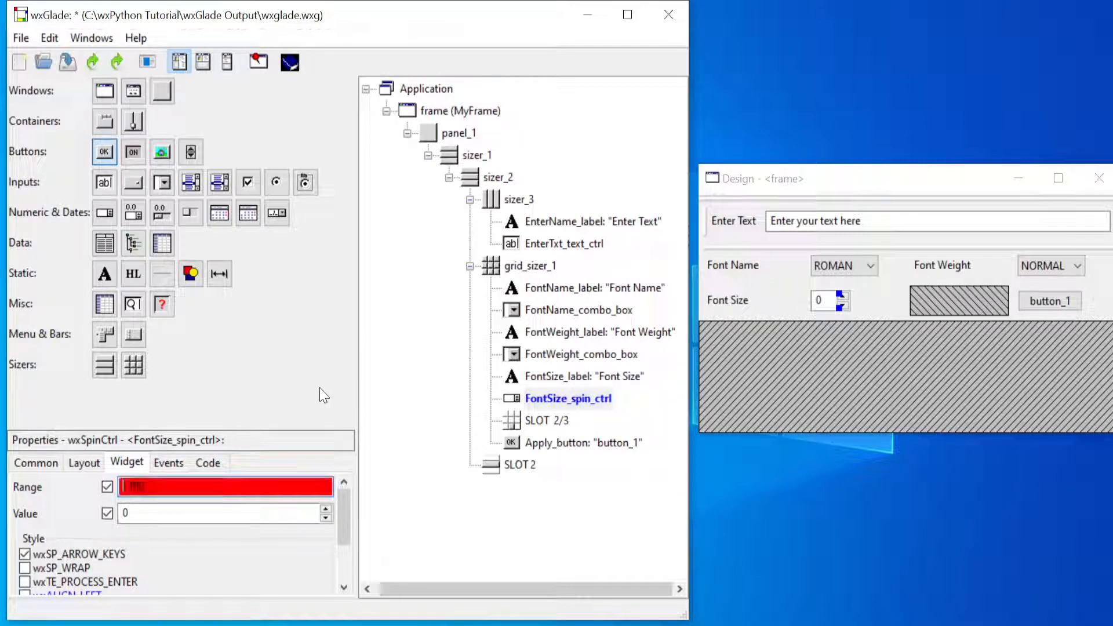
type("6")
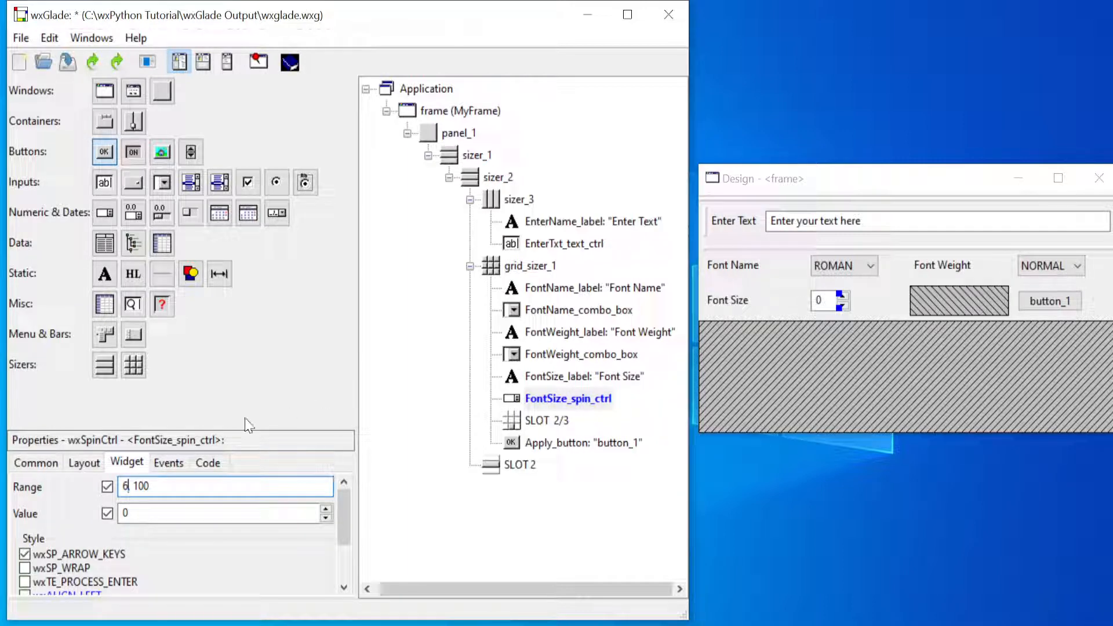
double_click(141, 486)
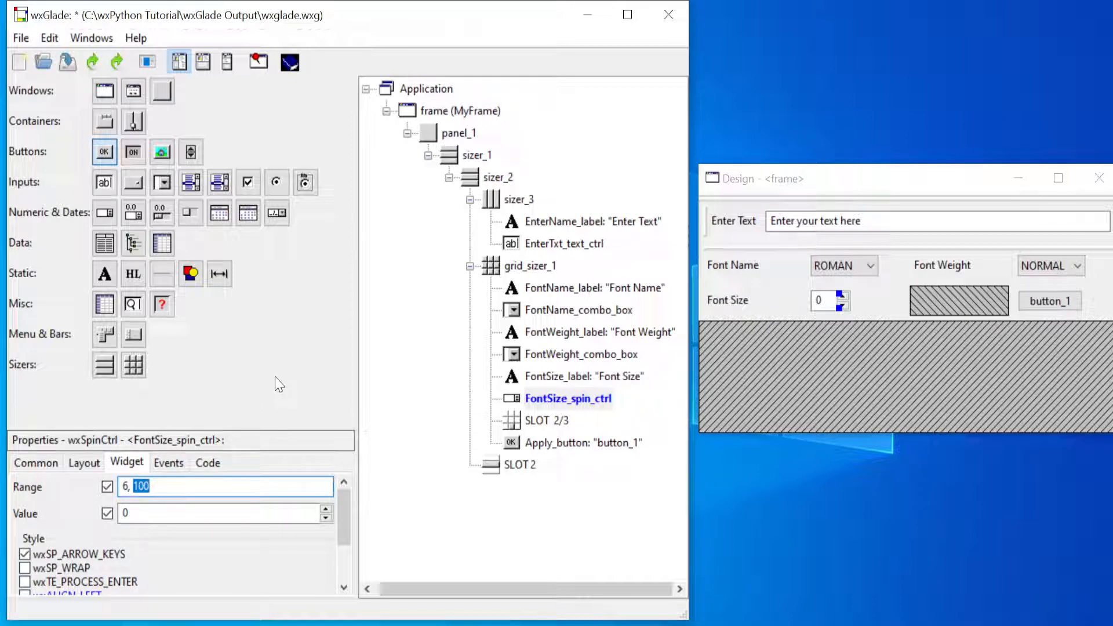
type("50")
key("Tab")
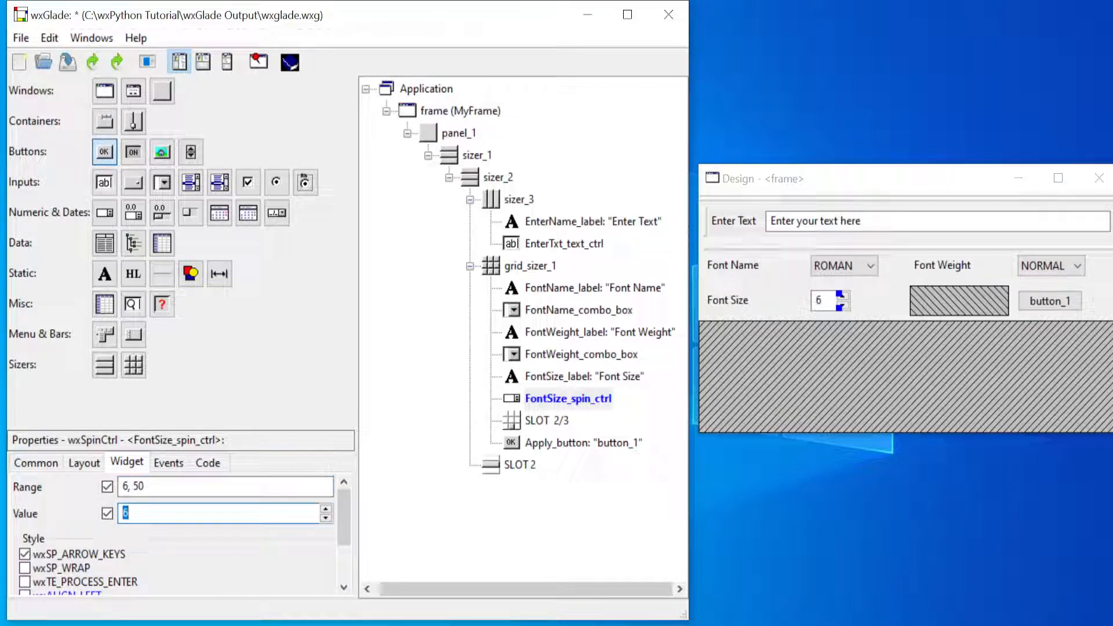
key("Return")
left_click(134, 513)
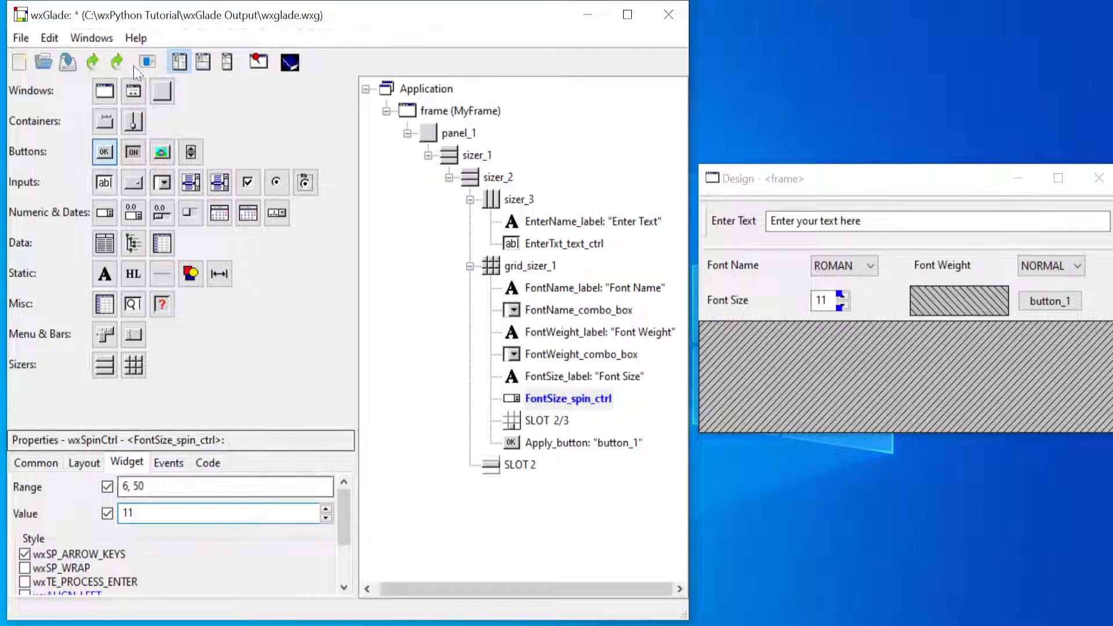
- Save the project, preview the frame to test stepping the Font Size value down and up, and close the preview
left_click(67, 62)
left_click(90, 39)
left_click(123, 273)
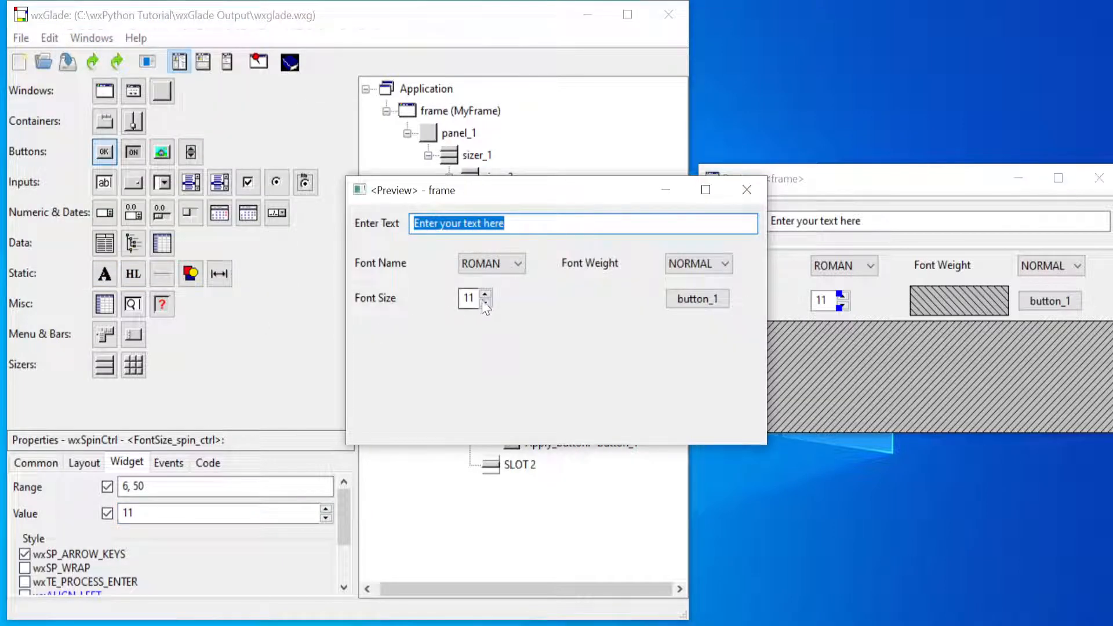
left_click(485, 307)
left_click(485, 304)
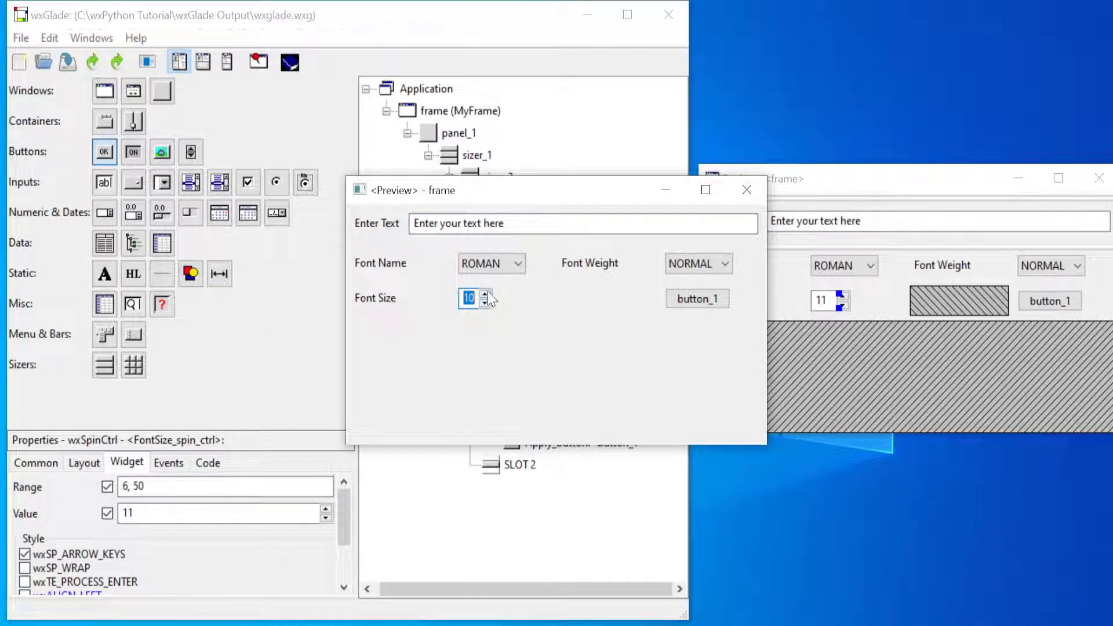
left_click(486, 304)
left_click(487, 295)
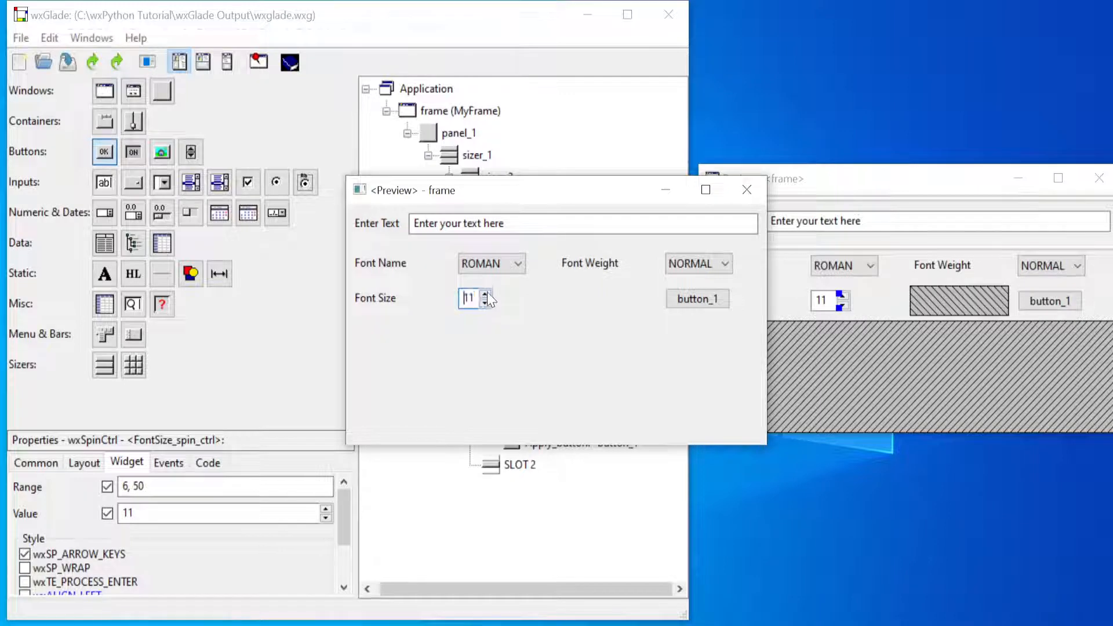
left_click(752, 195)
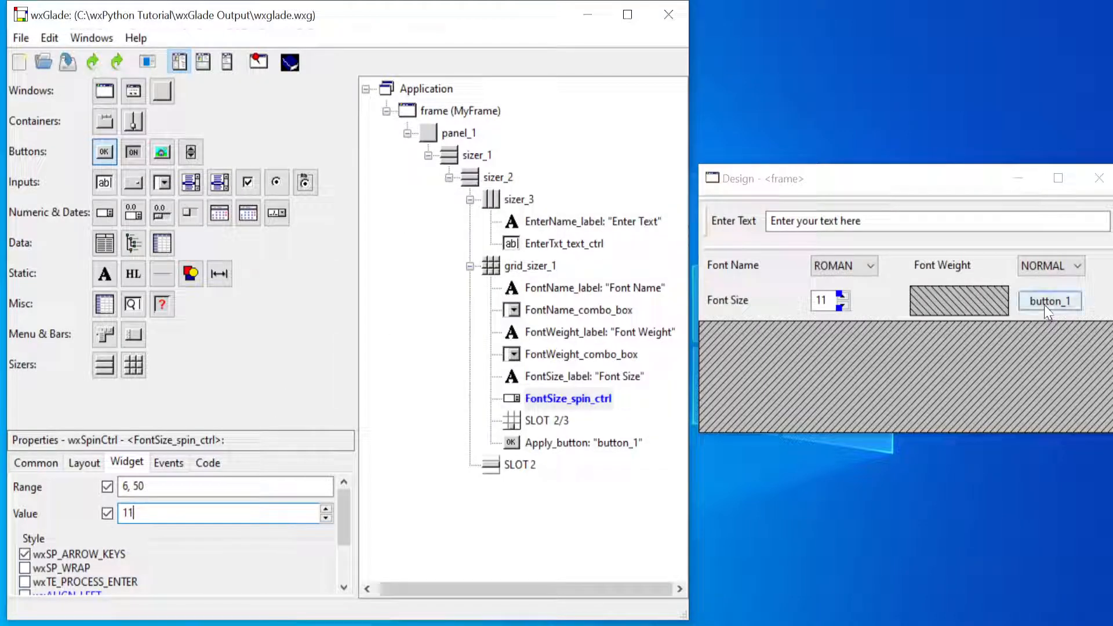
- Change the label of Apply_button to Apply
left_click(1046, 305)
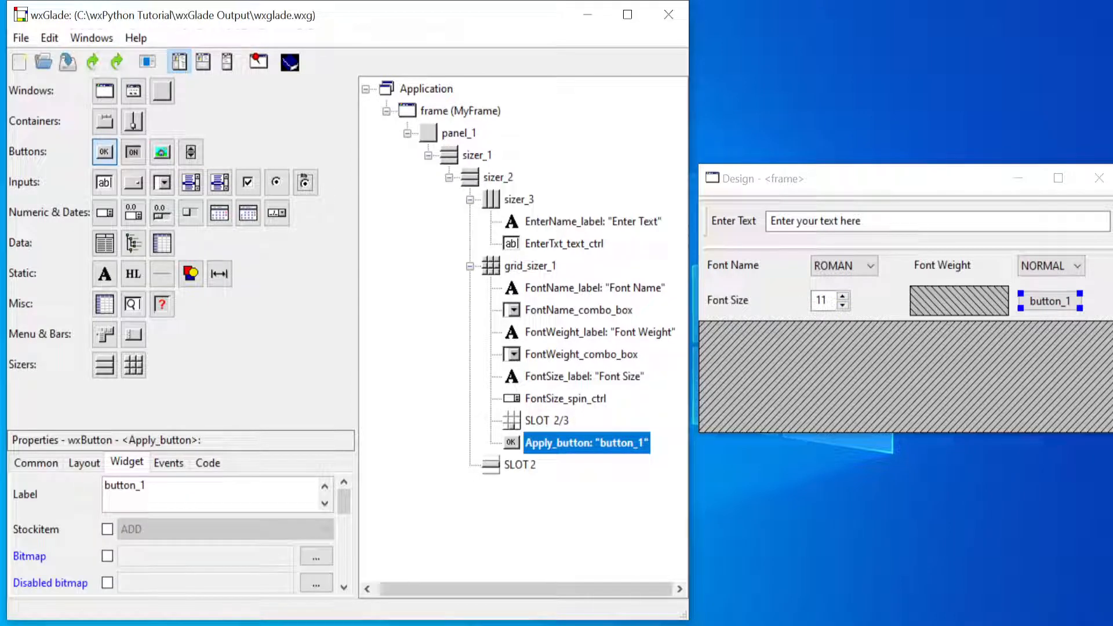
double_click(126, 487)
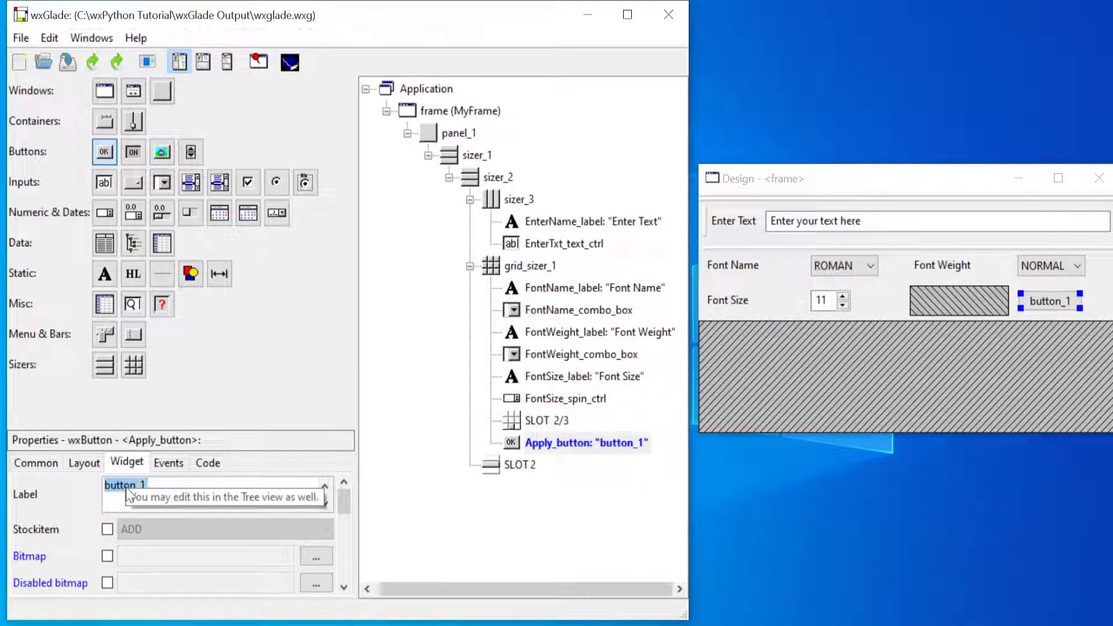
type("Appy")
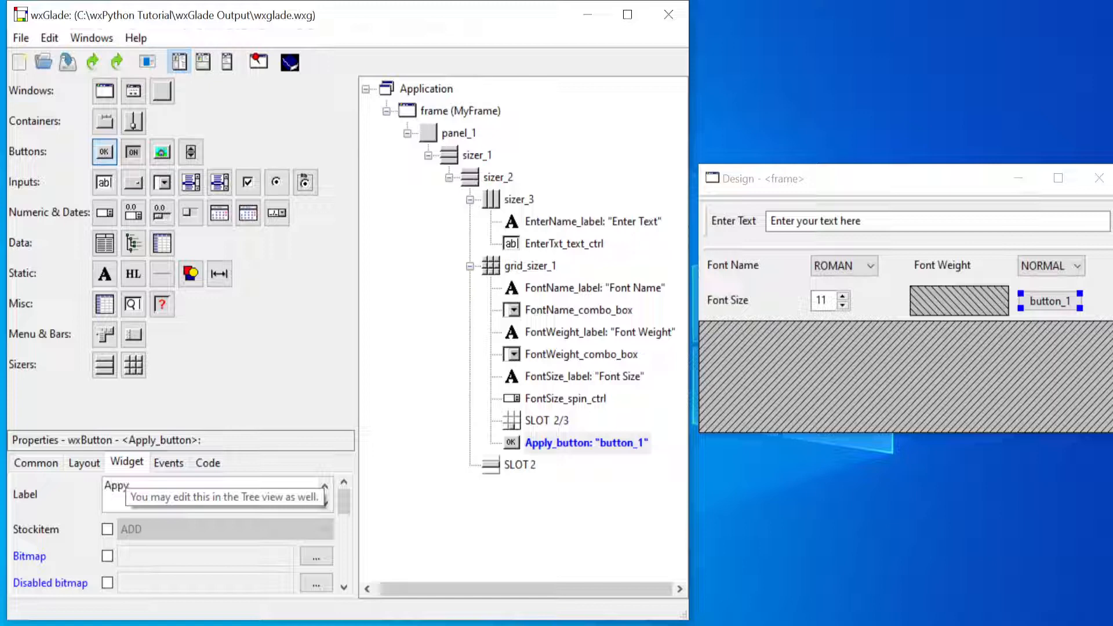
left_click(32, 464)
left_click(133, 466)
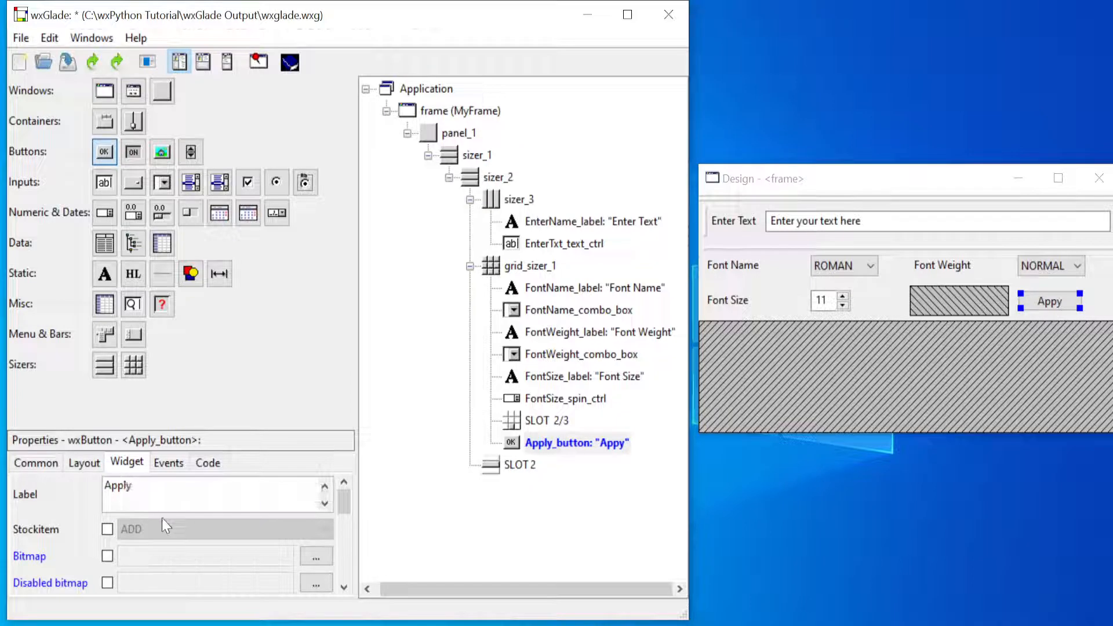
left_click(123, 486)
type("l")
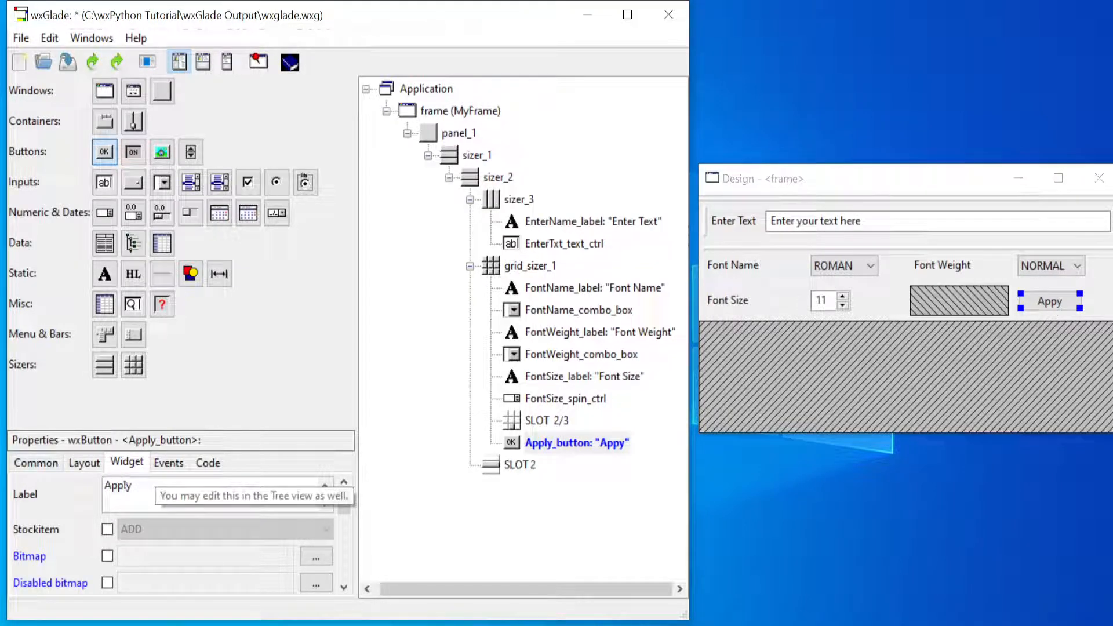
- Assign the handler OnApplyButton to the EVT_BUTTON event of Apply_button
left_click(170, 464)
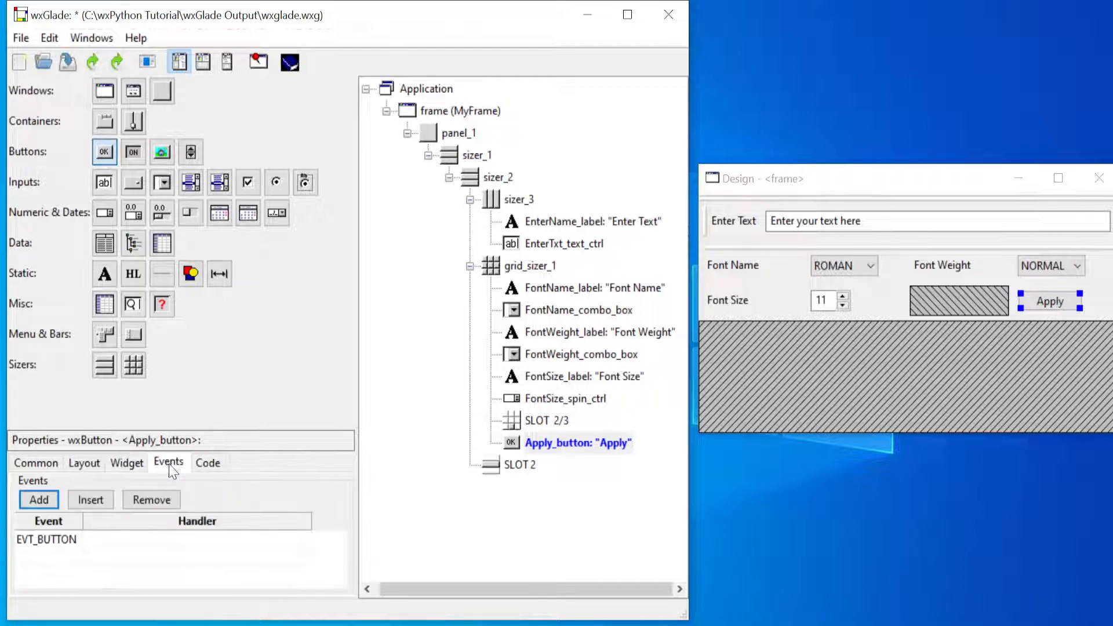
left_click(164, 540)
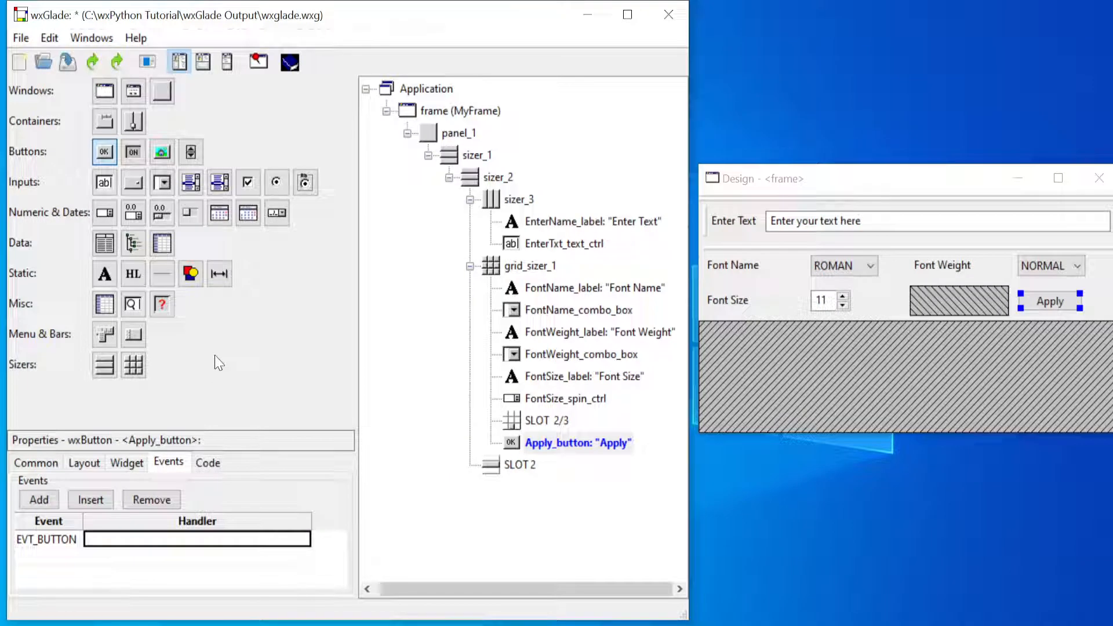
type("OnApp")
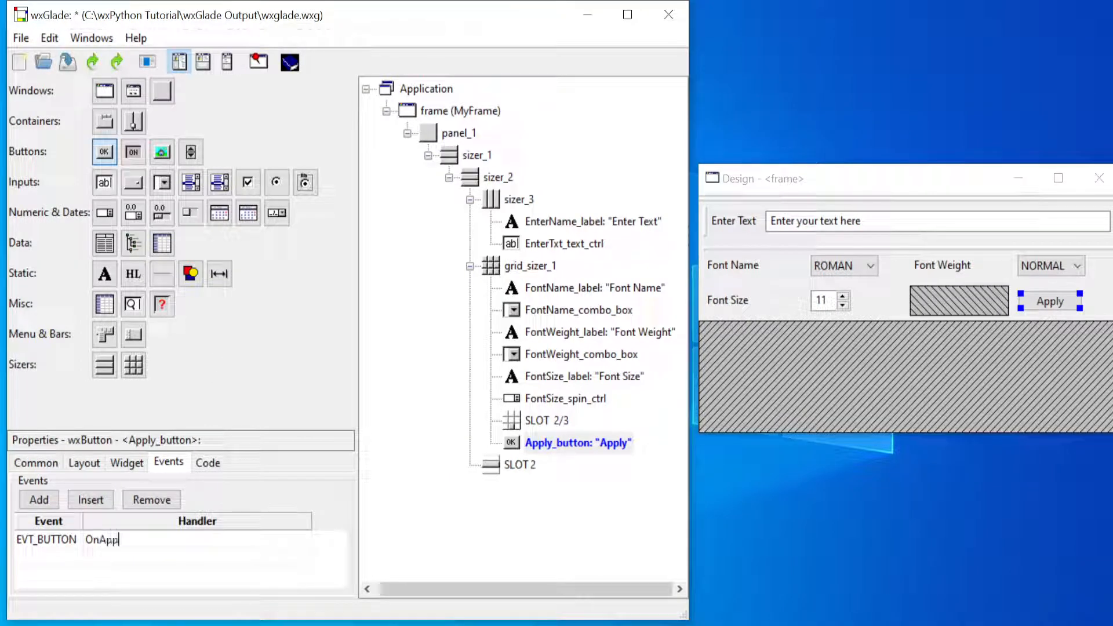
type("lyButton")
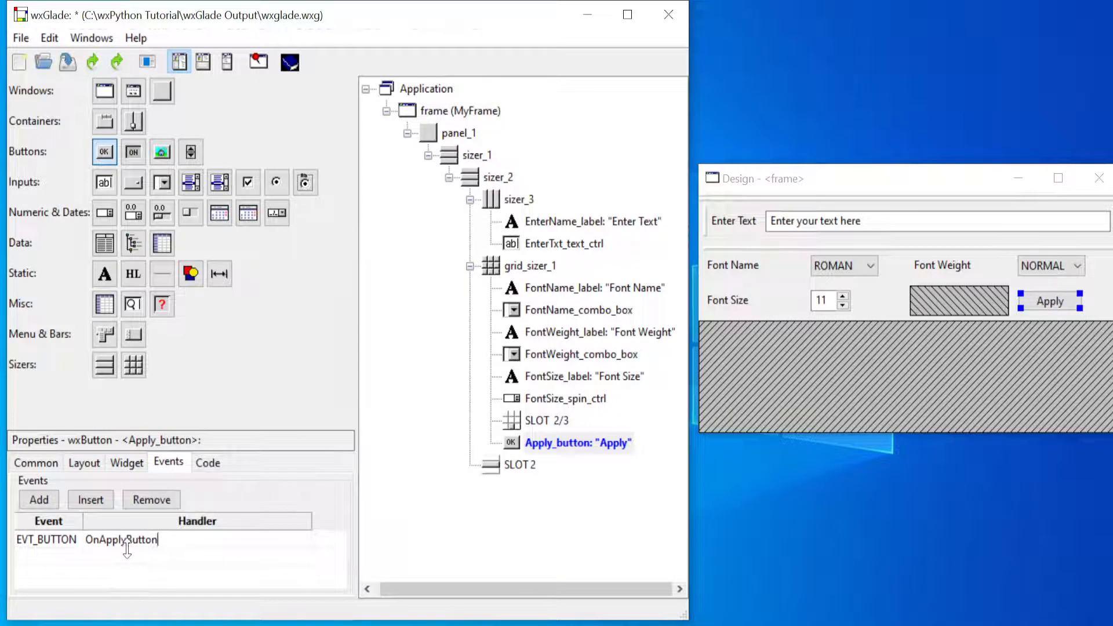
- Examine the events offered by FontName_combo_box, FontWeight_combo_box and FontSize_spin_ctrl
left_click(547, 309)
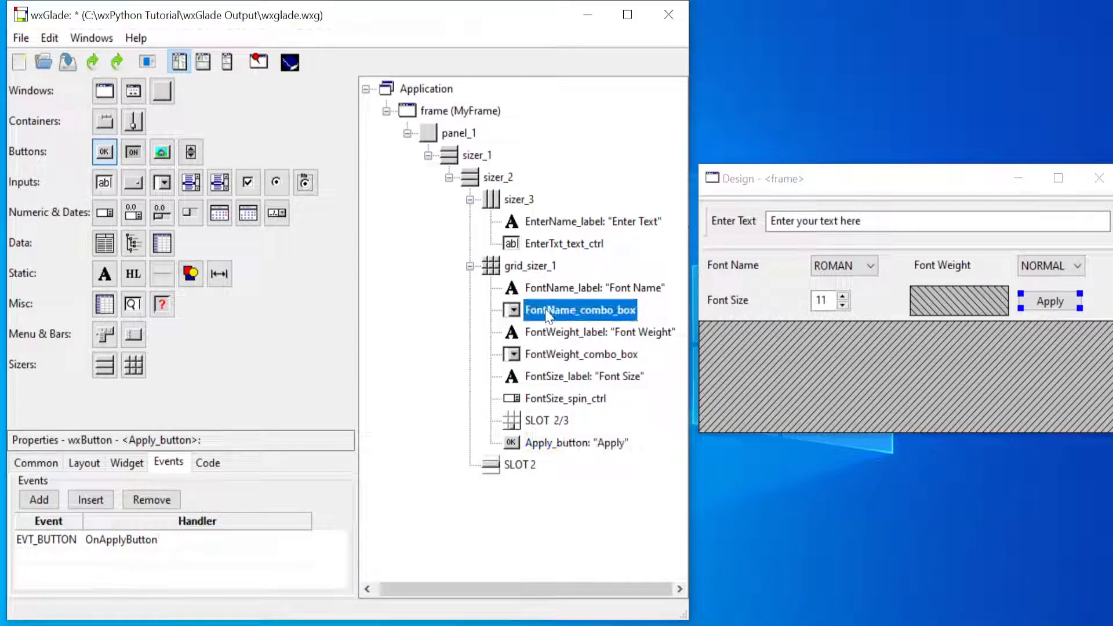
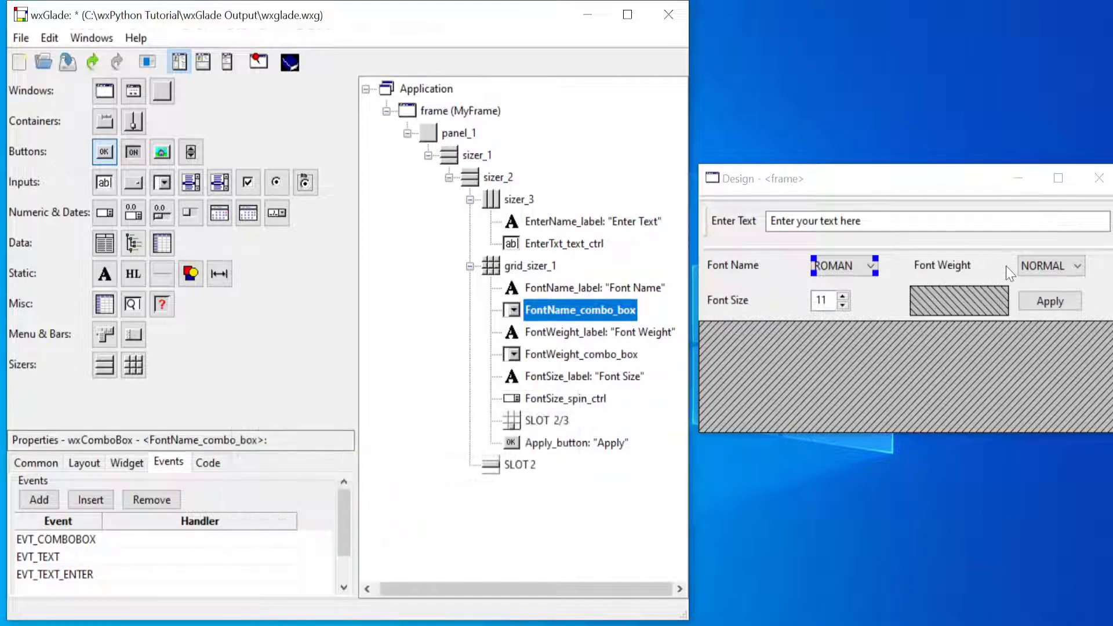
left_click(1053, 265)
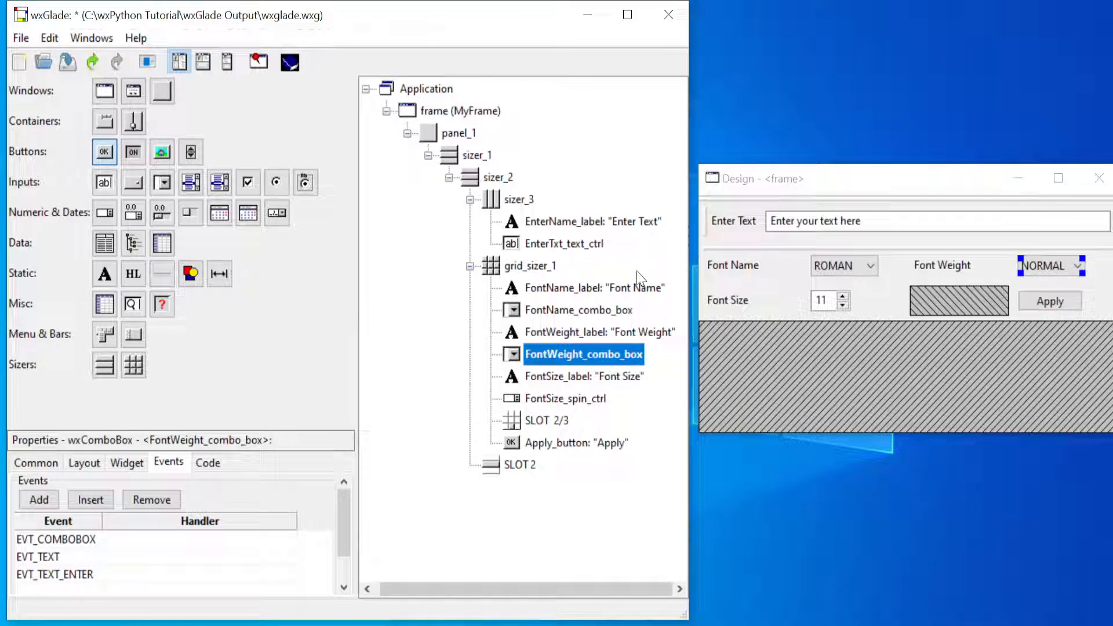
left_click(558, 400)
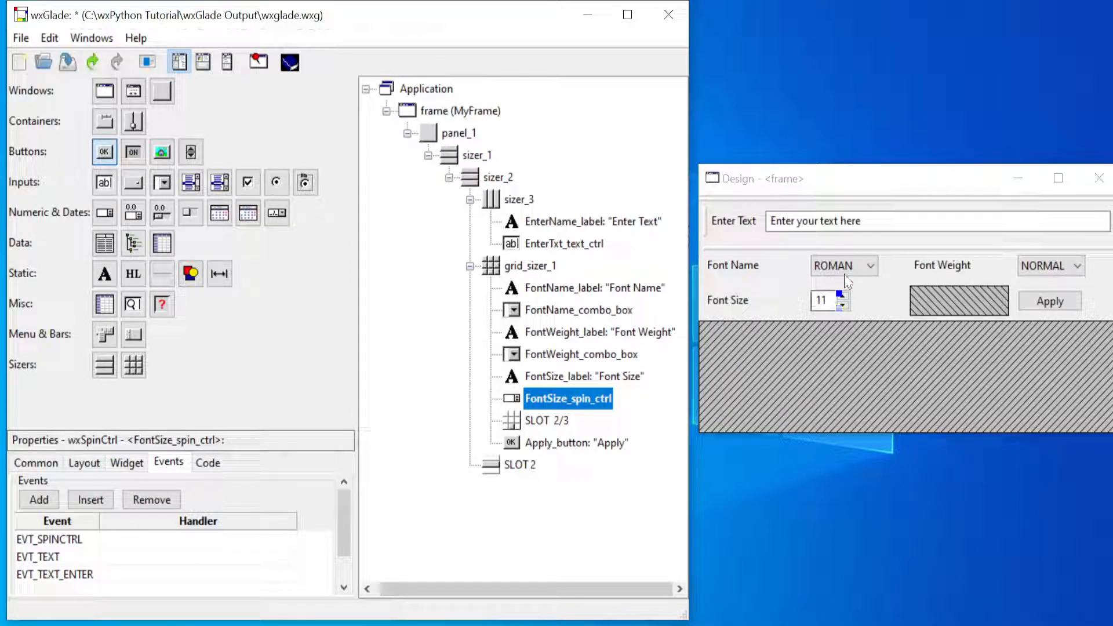
- Add a horizontal one-slot box sizer with a static box labelled Output to the empty slot below grid_sizer_1
left_click(561, 443)
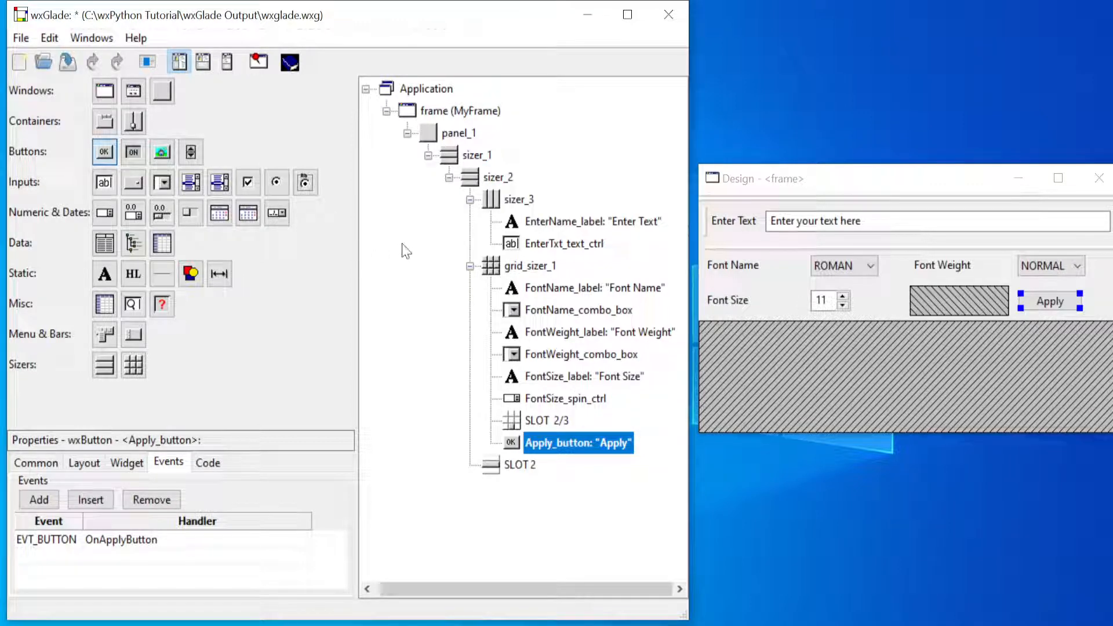
left_click(104, 365)
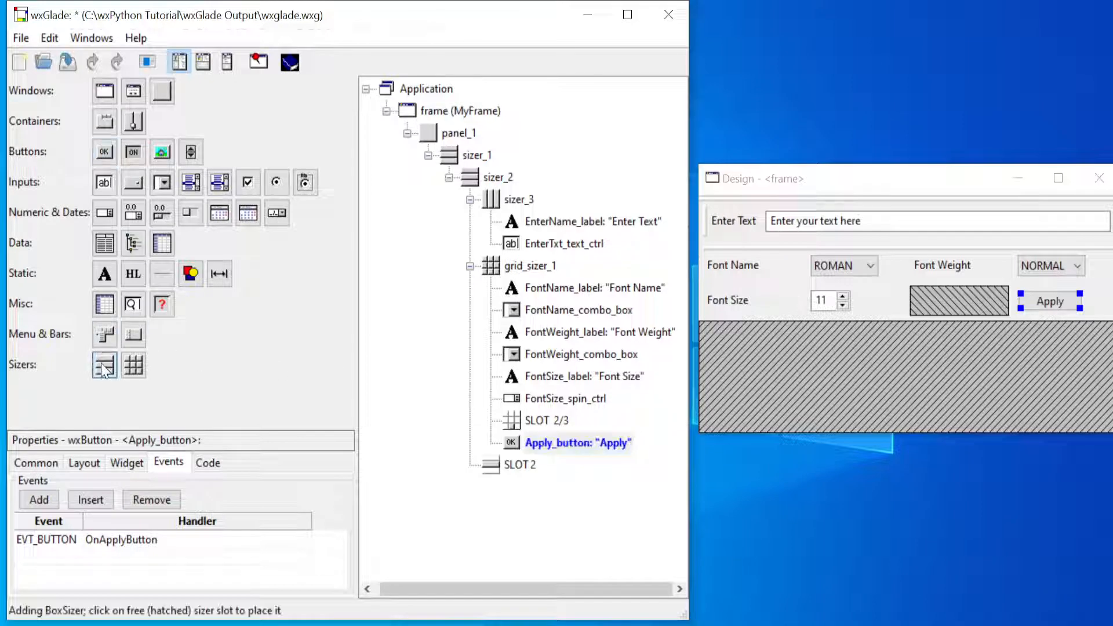
left_click(518, 463)
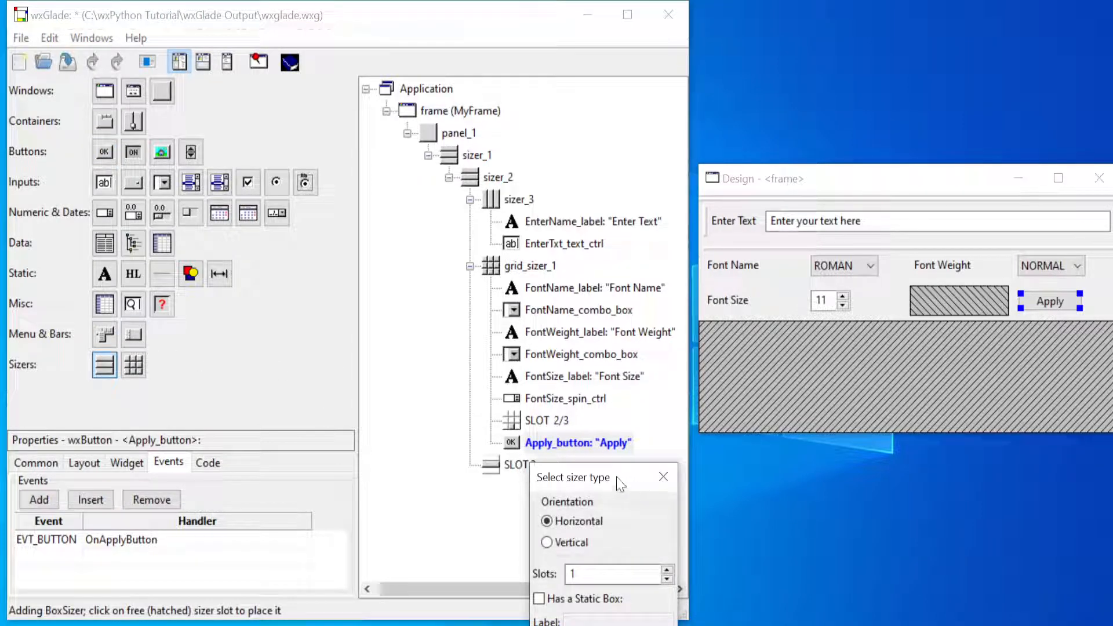
left_click_drag(620, 484, 587, 302)
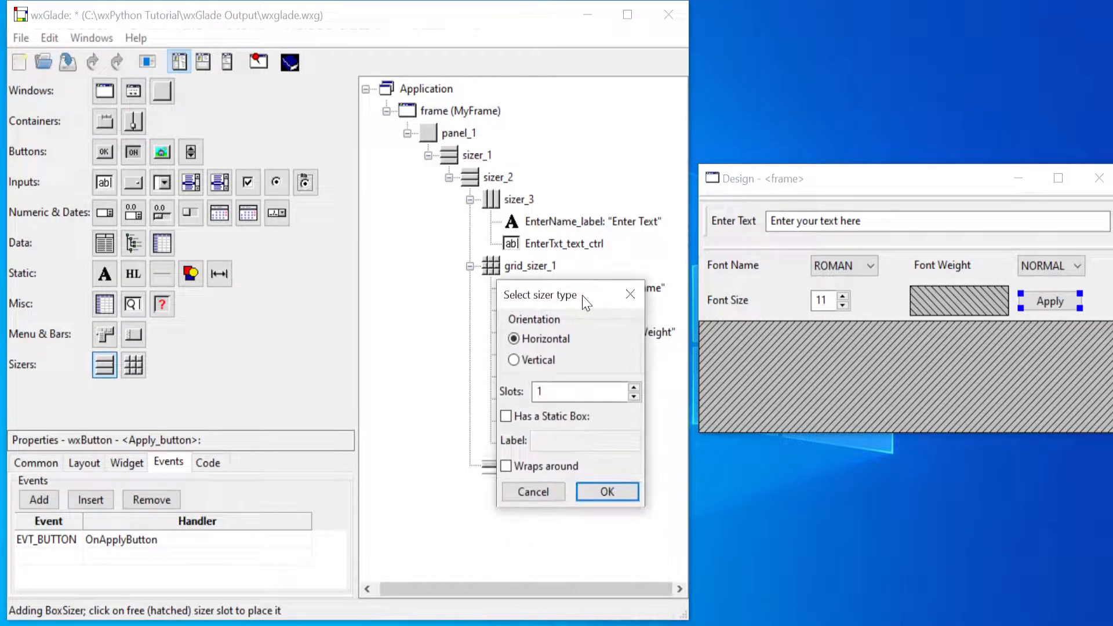
left_click(505, 417)
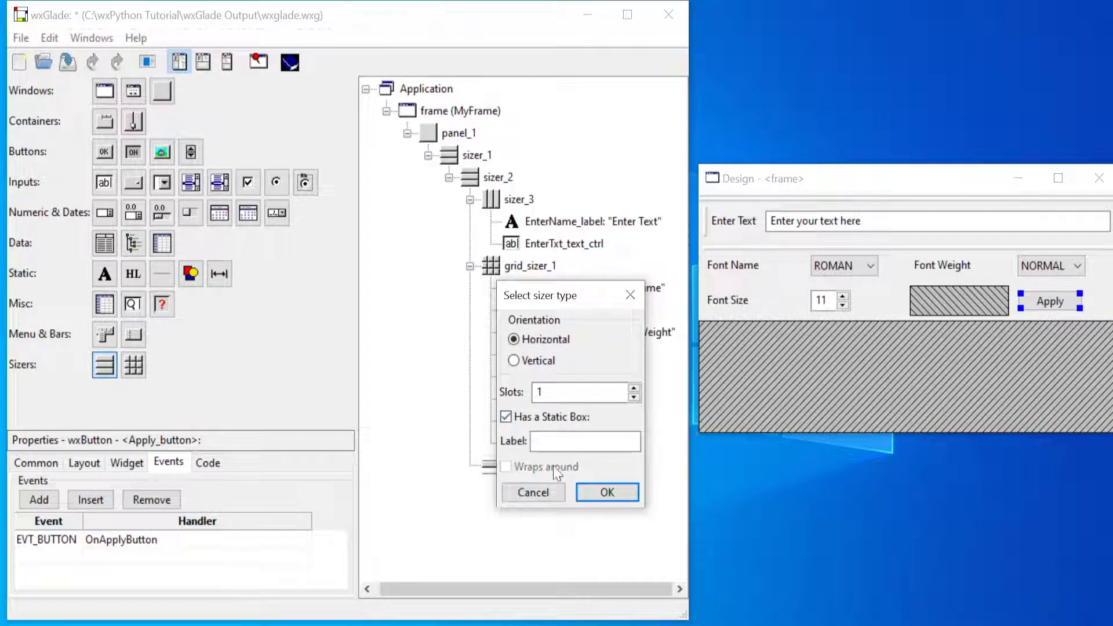
left_click(536, 441)
type("Output")
left_click(606, 493)
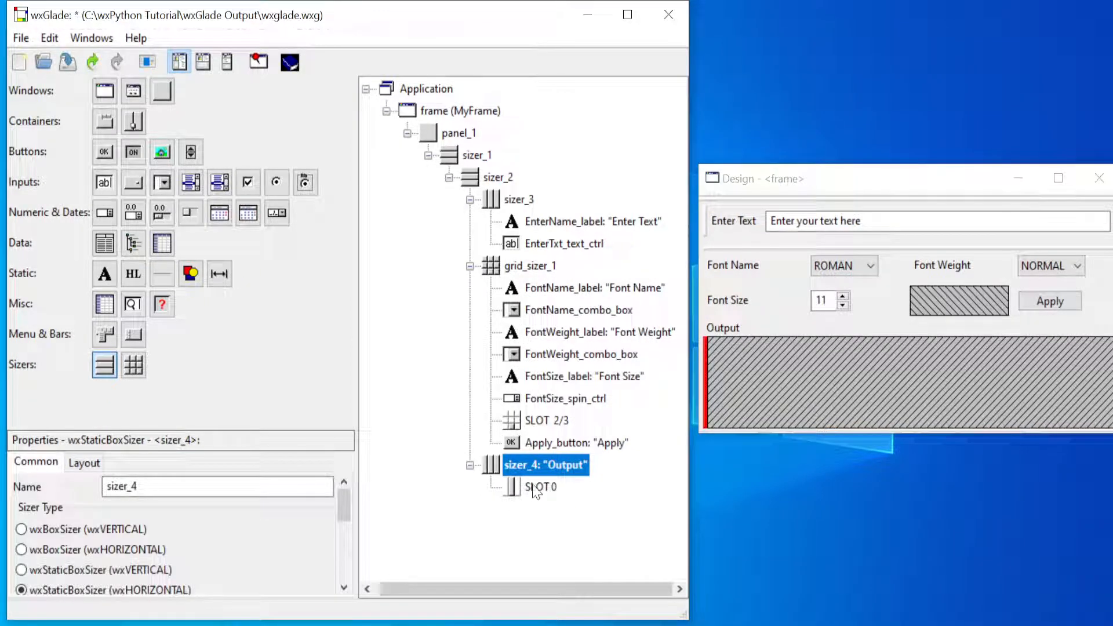
- Add a text control inside the Output sizer and set the sizer's border to 5
left_click(105, 185)
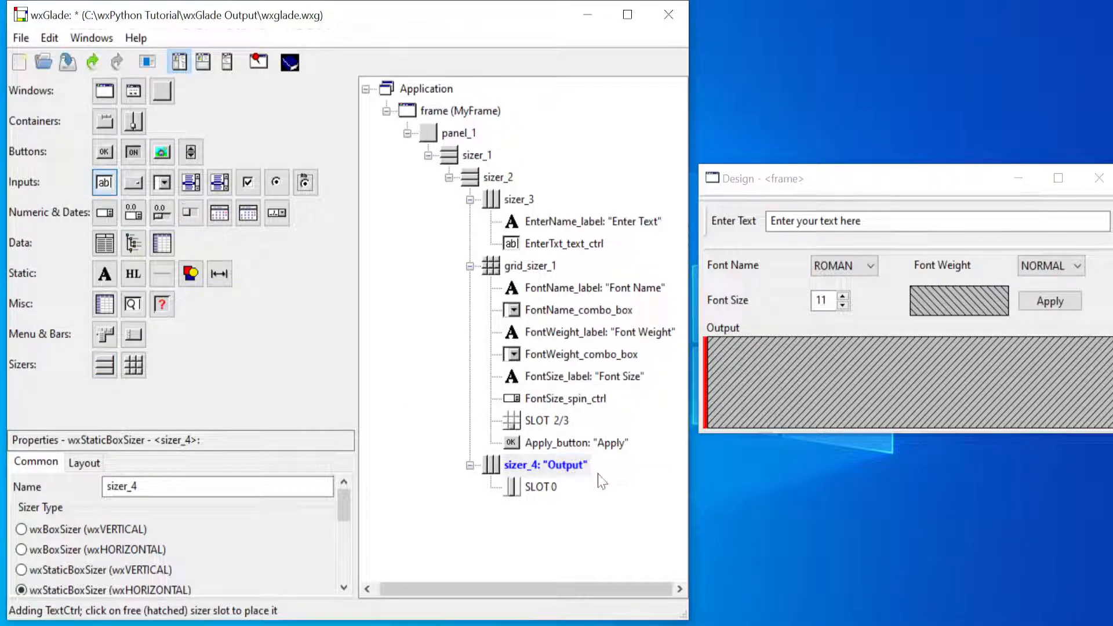
left_click(541, 487)
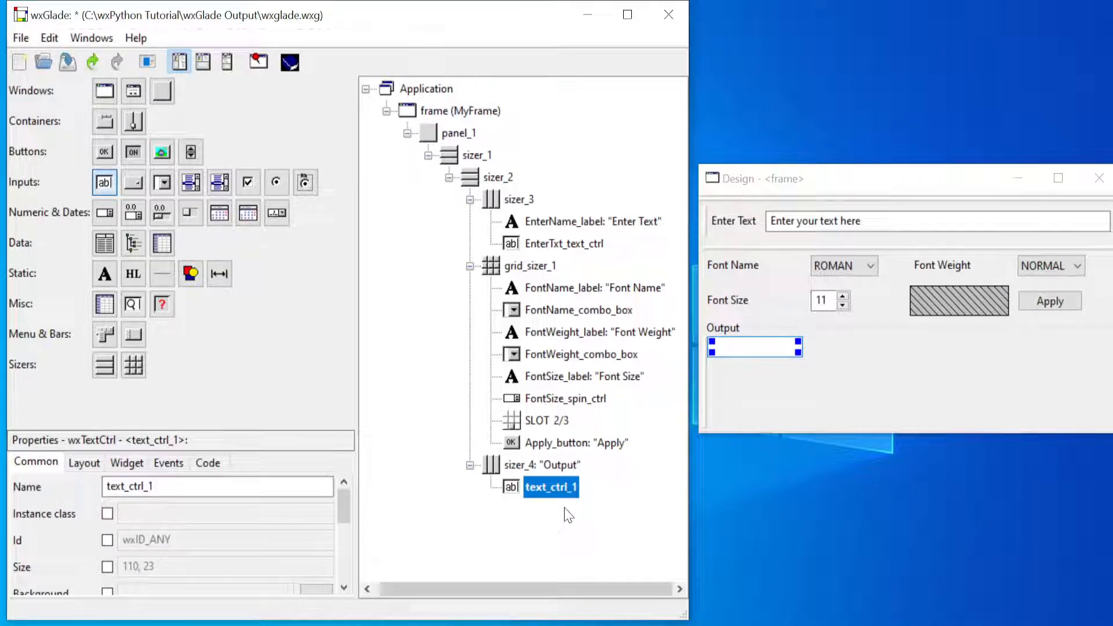
left_click(542, 467)
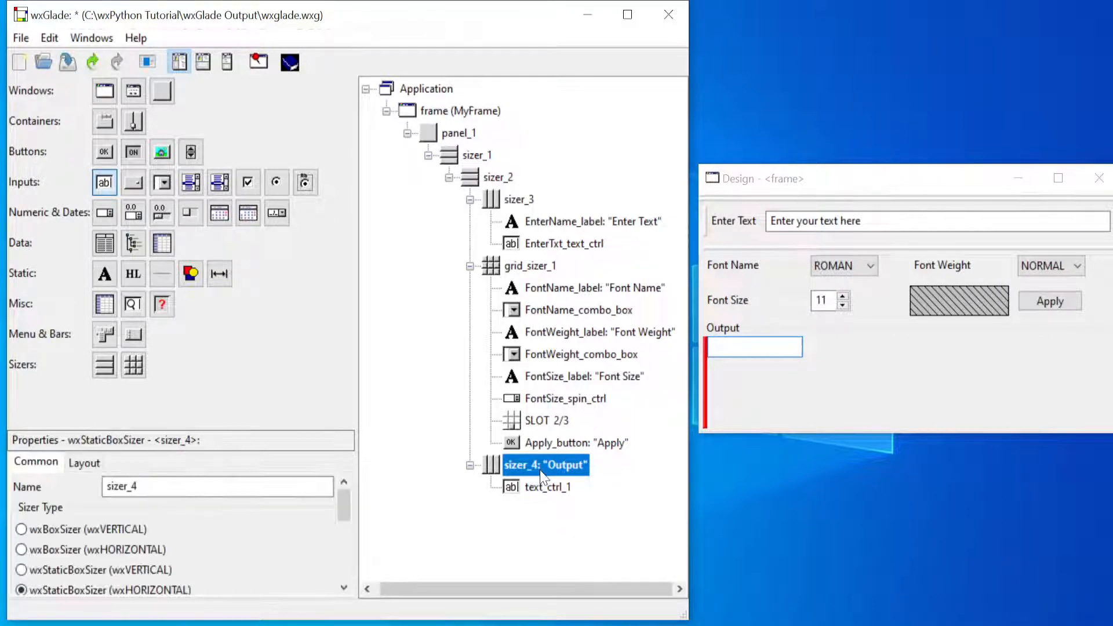
left_click(84, 463)
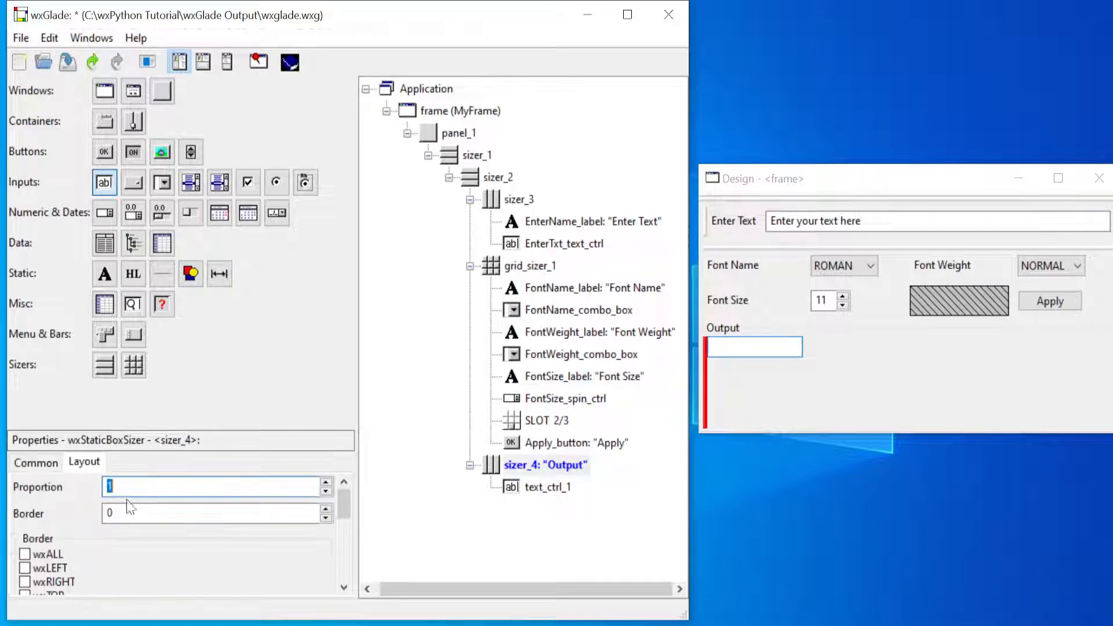
left_click(110, 513)
double_click(109, 512)
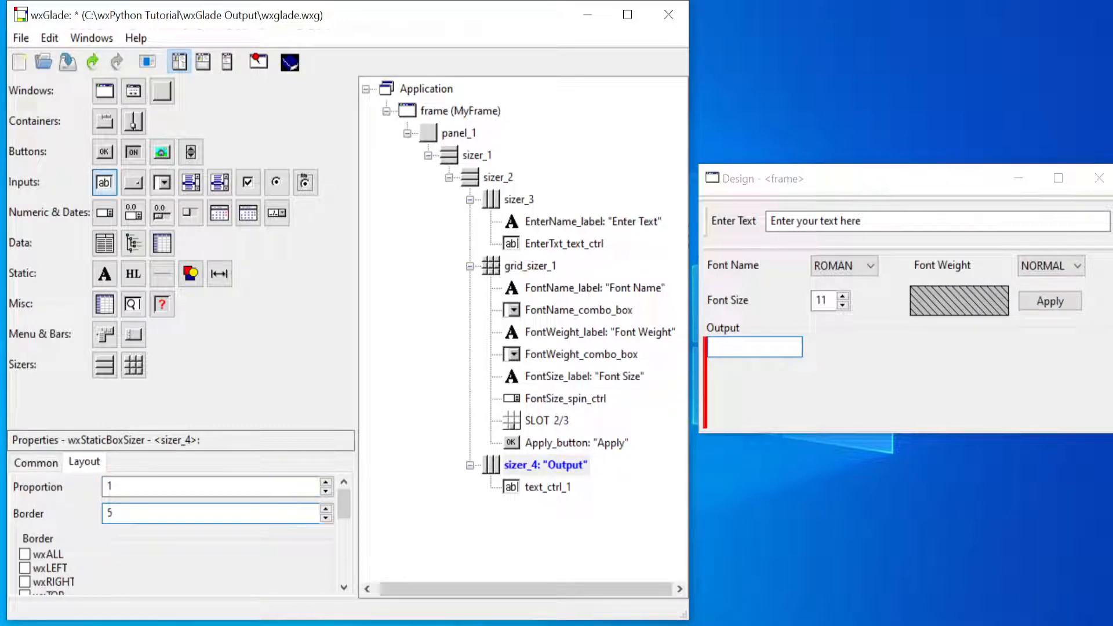
left_click(165, 489)
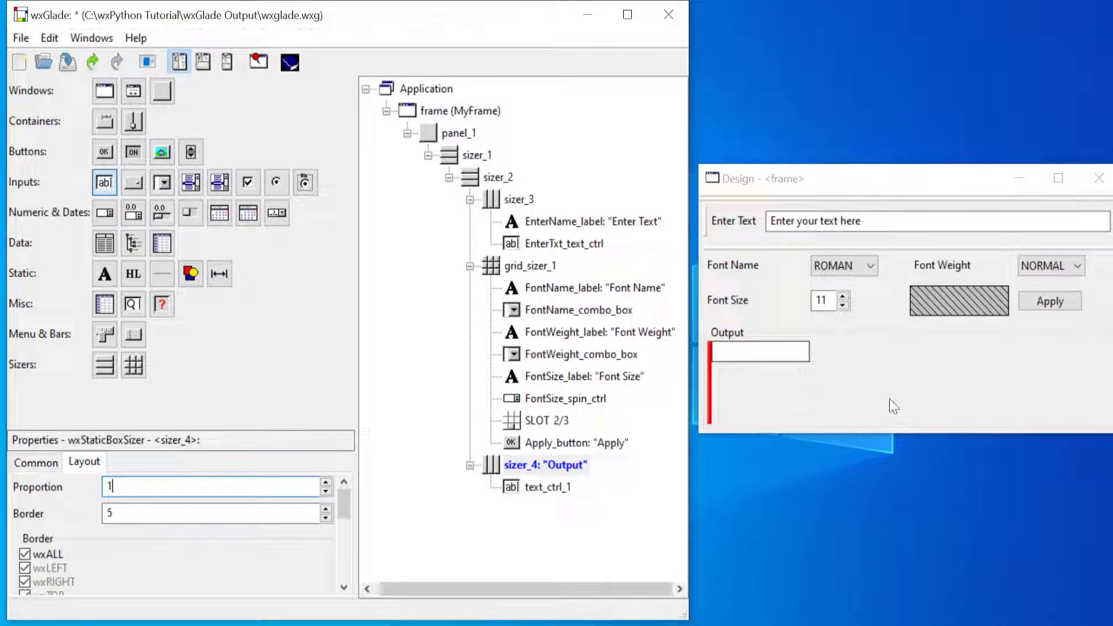
- Give the text control in the Output sizer a border of 5, wxEXPAND alignment and a proportion of 1
left_click(553, 490)
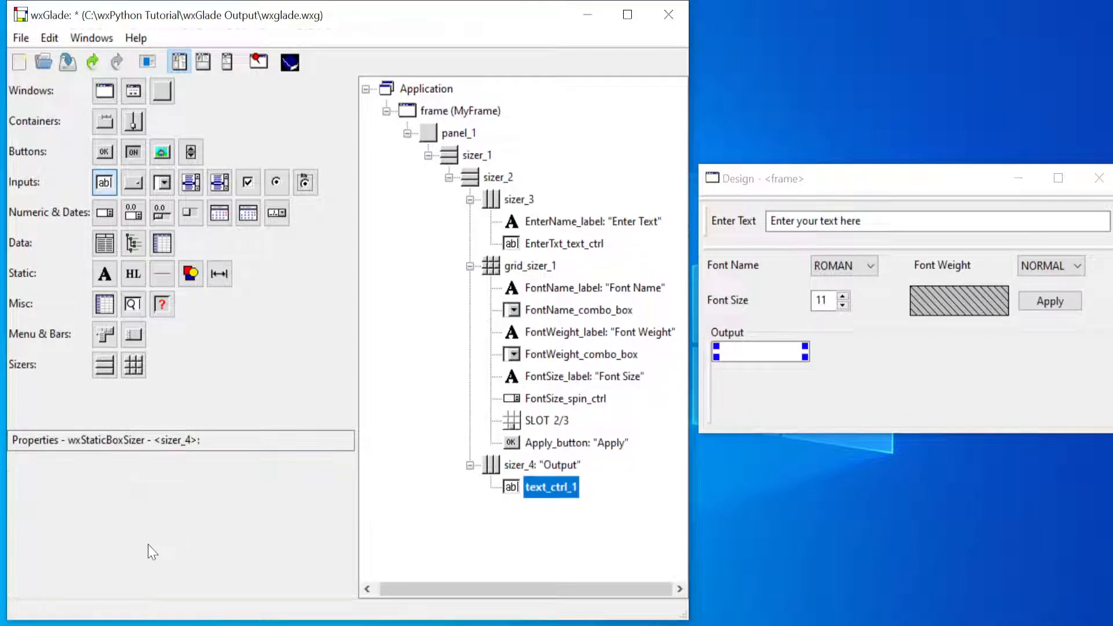
left_click(143, 513)
double_click(142, 512)
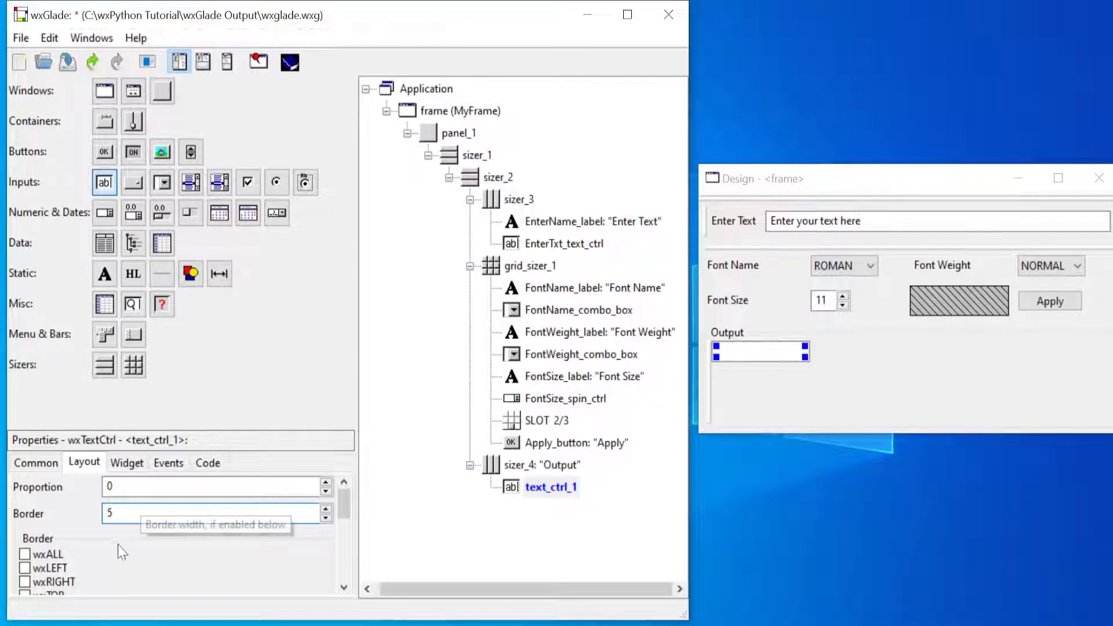
scroll(342, 514, "down", 3)
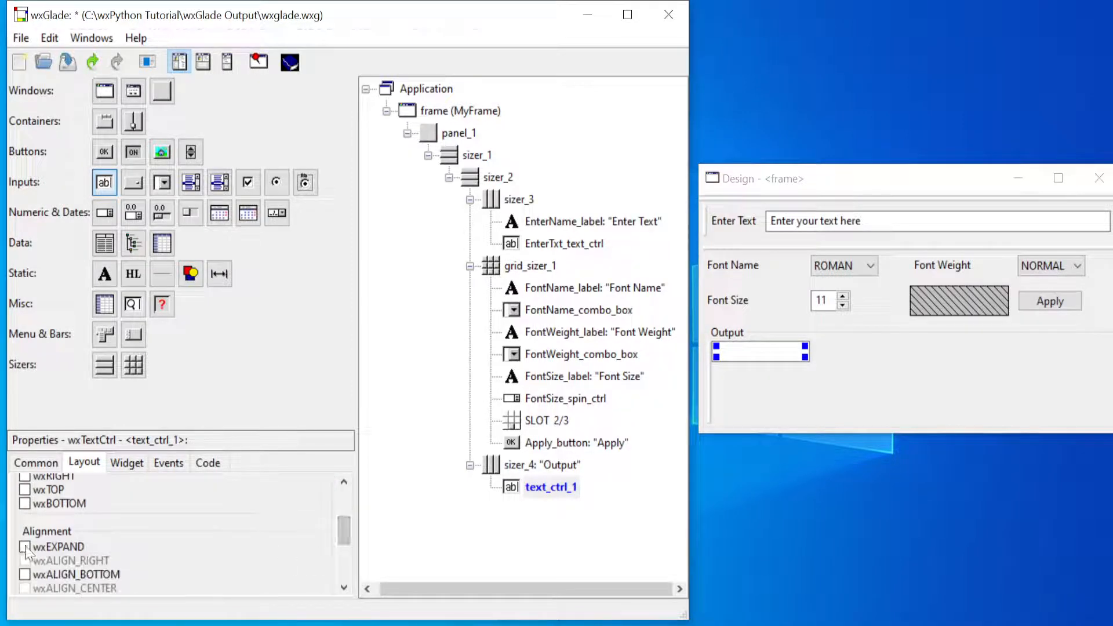
left_click(25, 547)
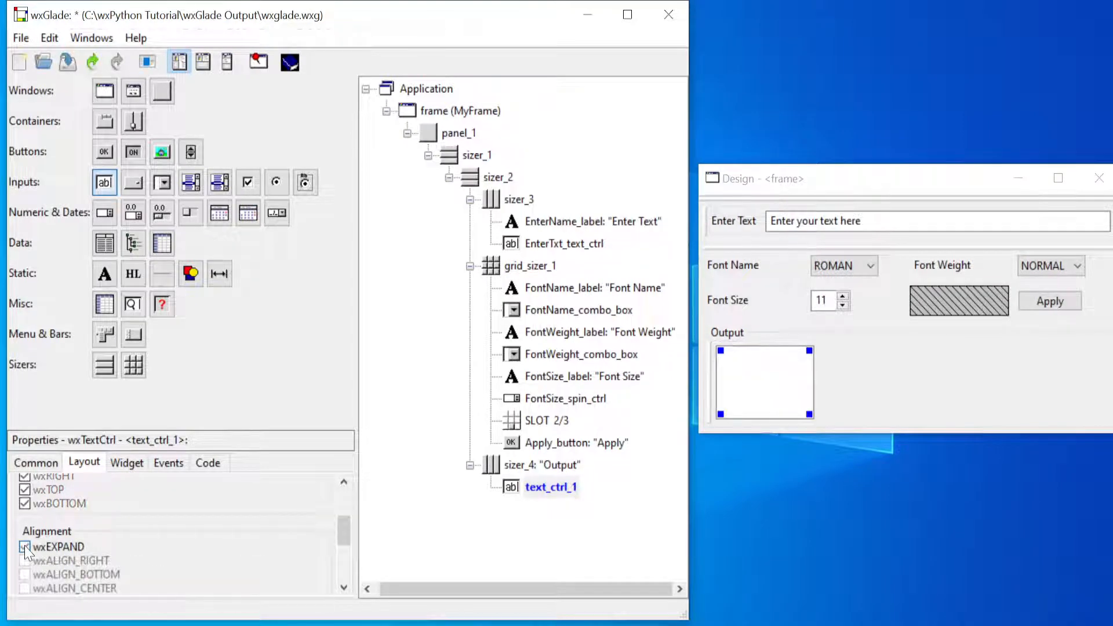
scroll(343, 525, "up", 3)
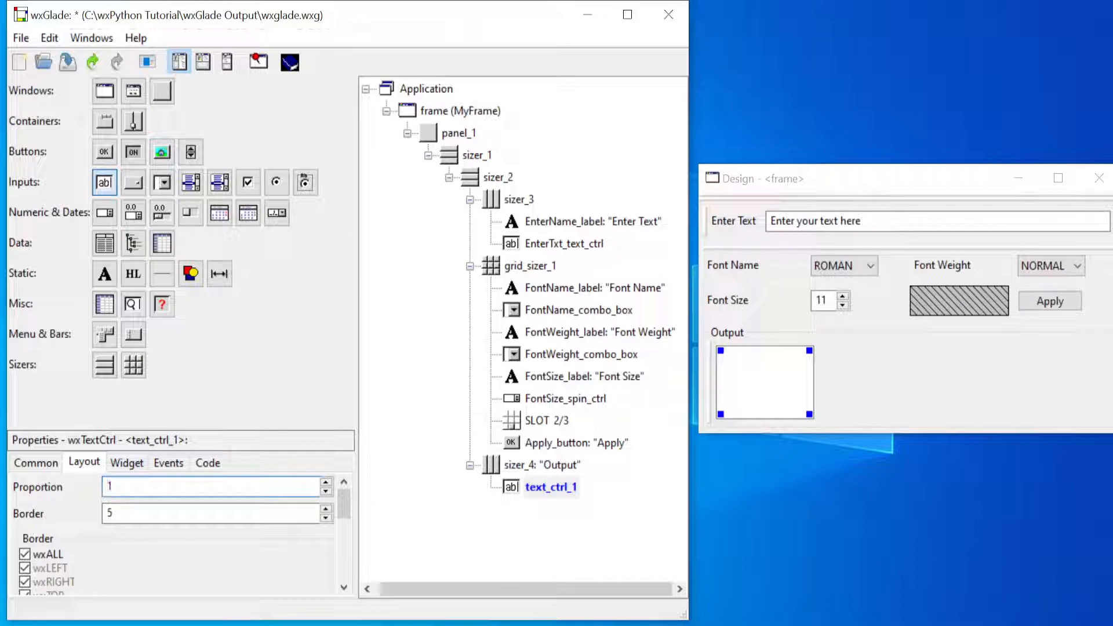
left_click(187, 513)
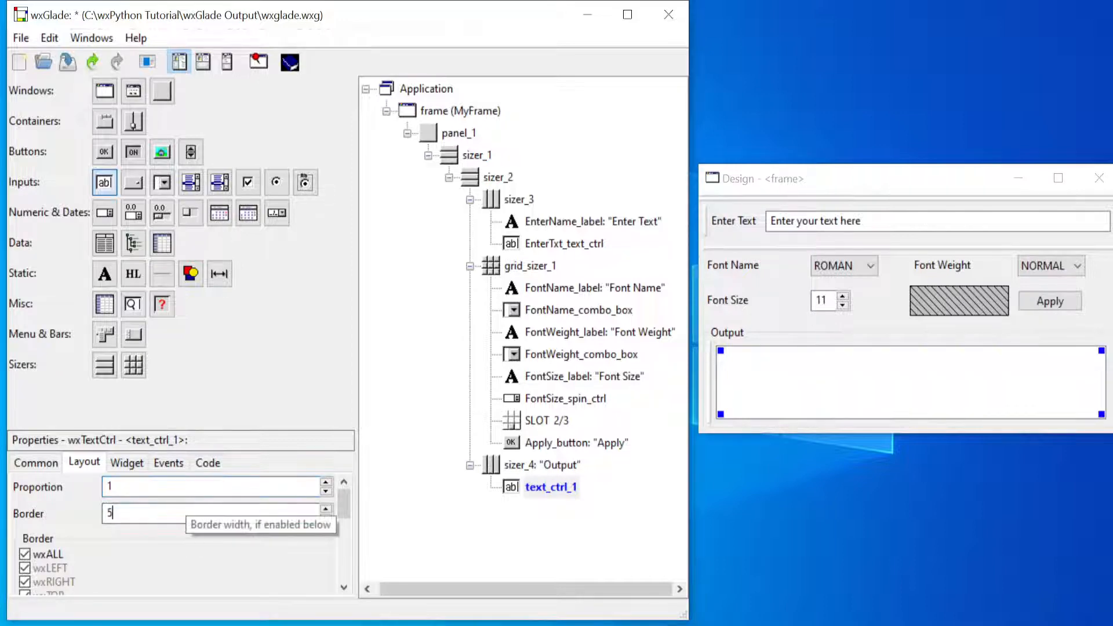
mouse_move(345, 500)
left_mouse_down()
mouse_move(342, 558)
mouse_move(343, 525)
mouse_move(363, 495)
left_mouse_up()
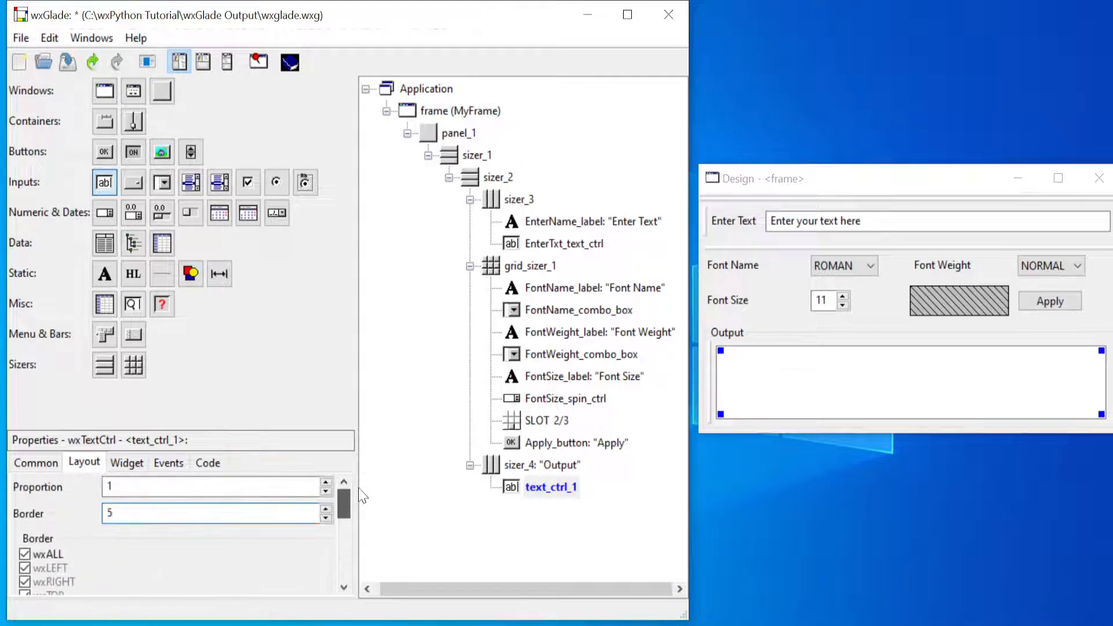
- Enable the wxTE_MULTILINE style for the text control in the Output sizer
left_click(125, 464)
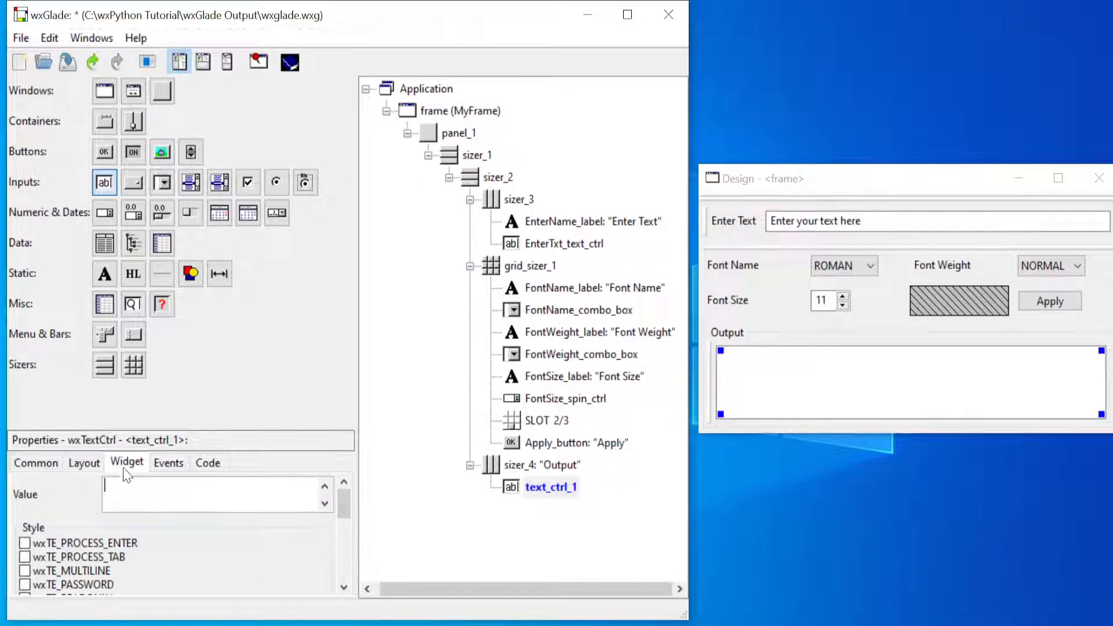
scroll(344, 504, "down", 1)
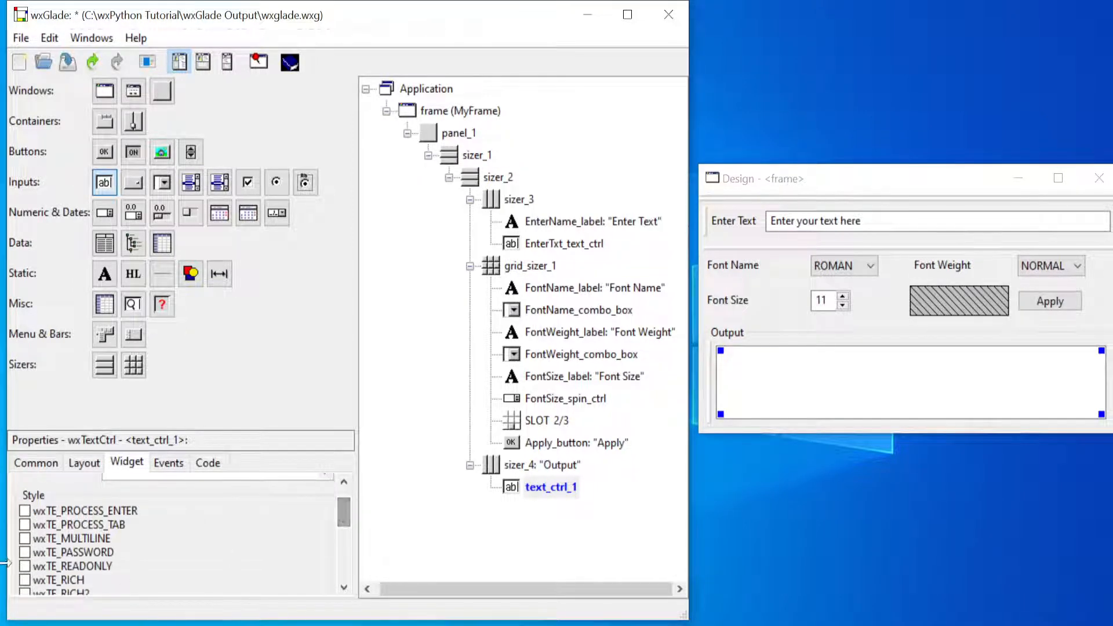
left_click(25, 538)
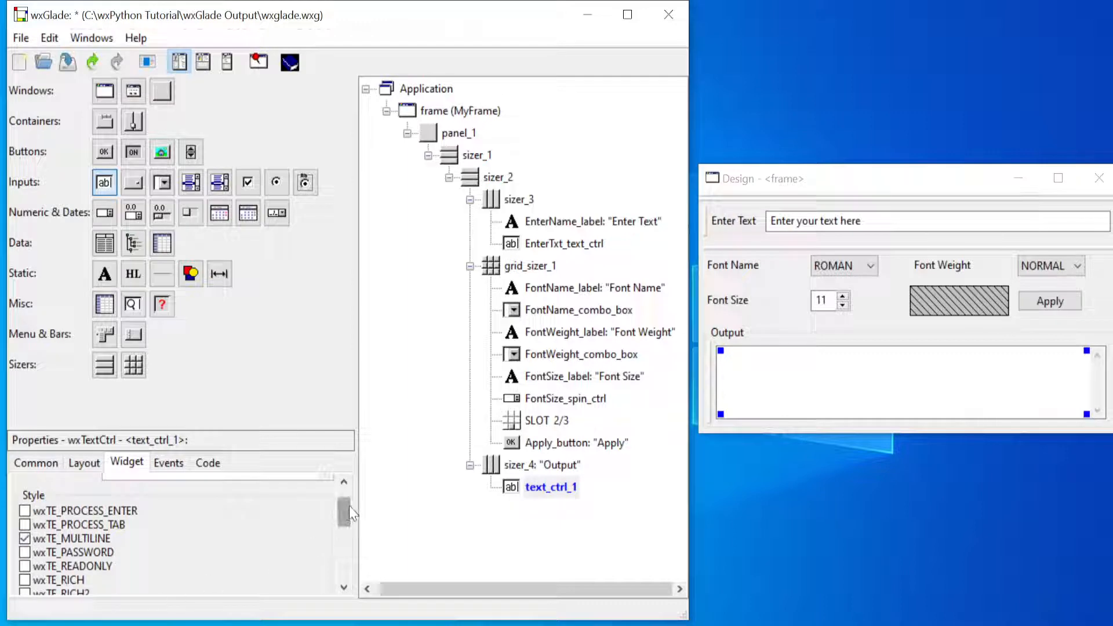
mouse_move(342, 509)
left_mouse_down()
mouse_move(335, 565)
mouse_move(340, 492)
left_mouse_up()
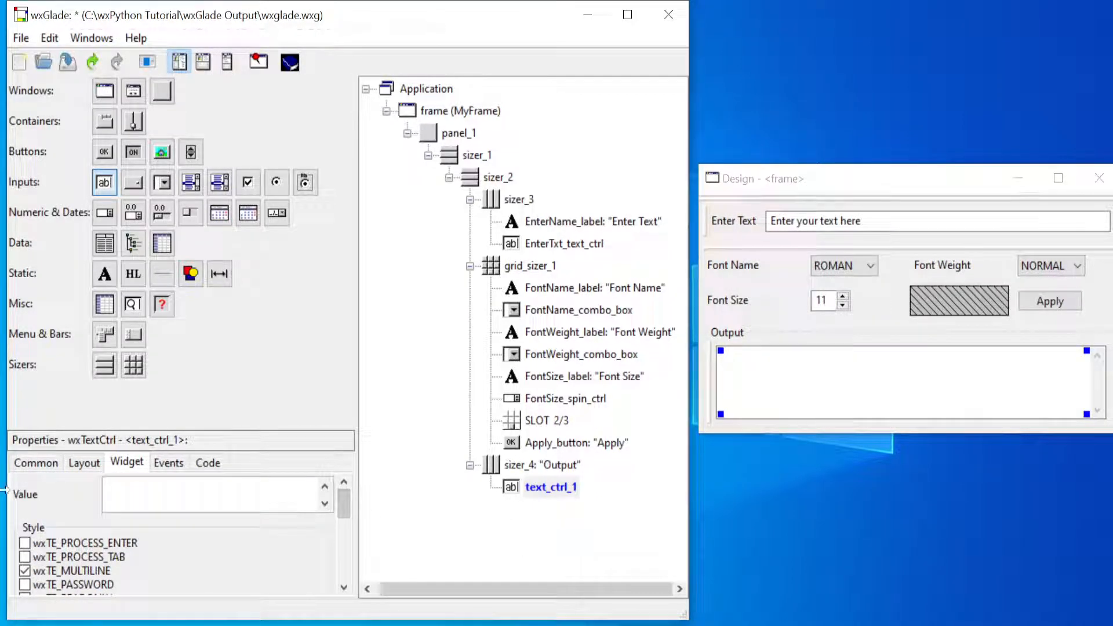
- Rename the Output sizer's text control to OutputText_text_ctrl
left_click(46, 464)
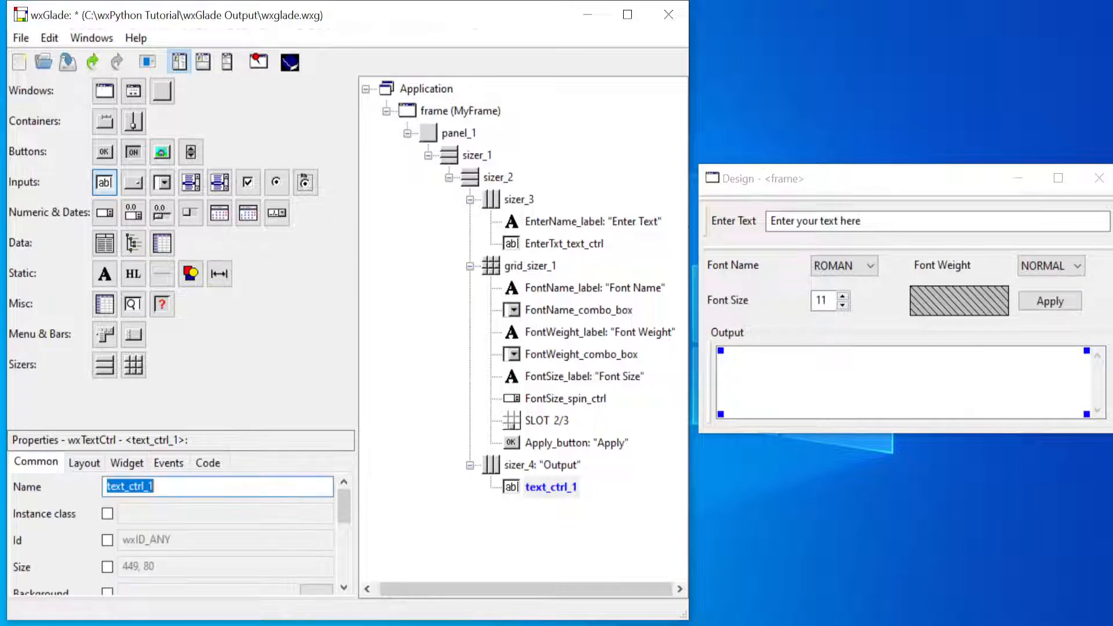
left_click(108, 485)
type("Out")
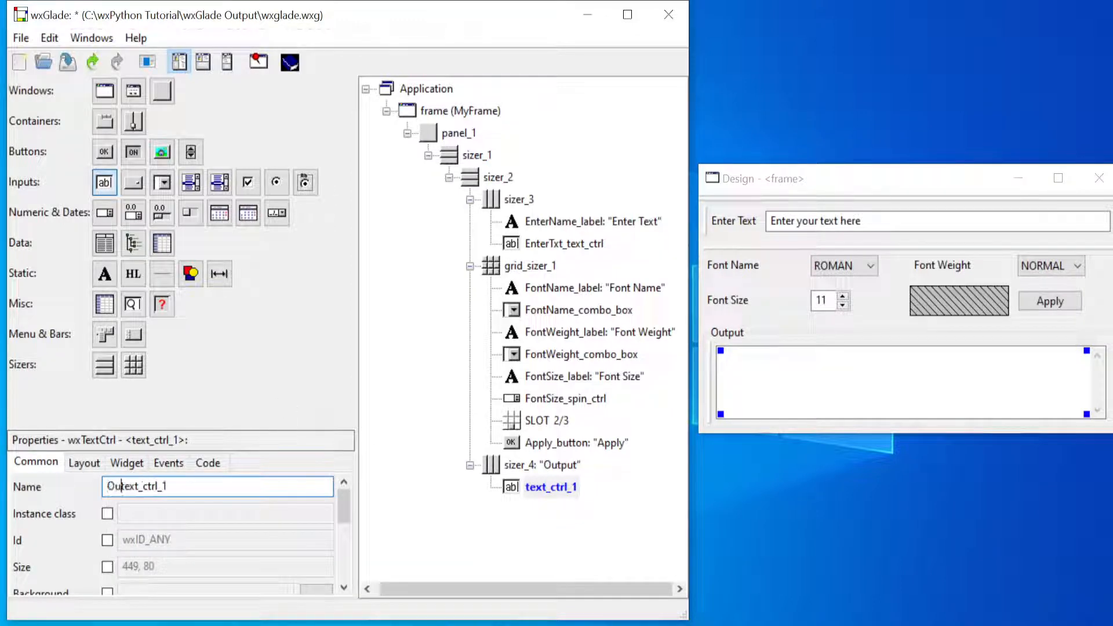
type("putTex")
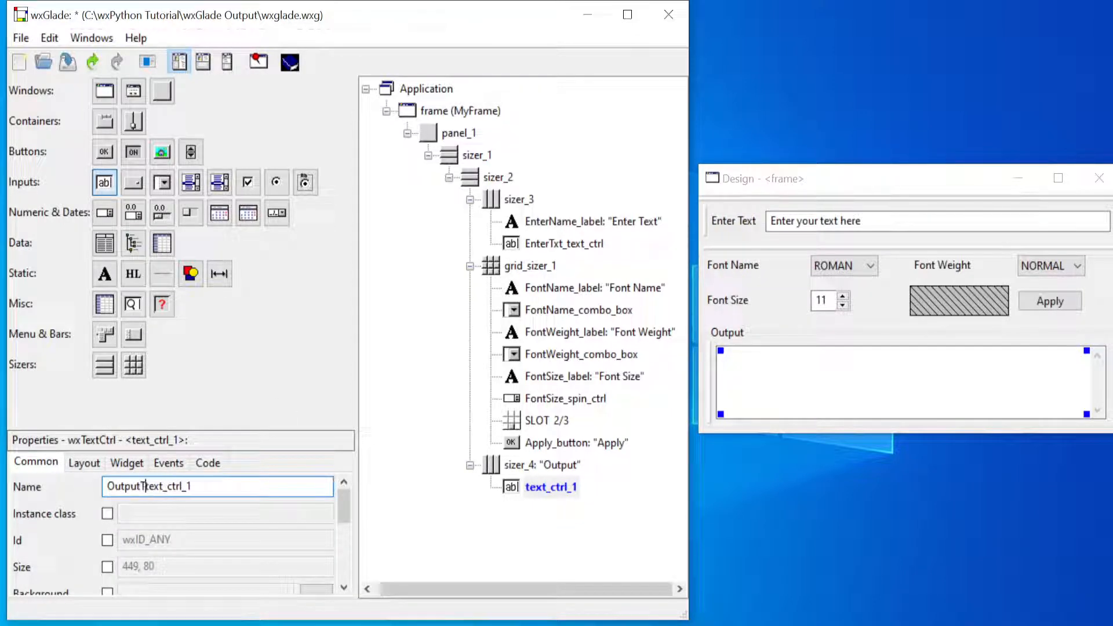
type("t_")
left_click(125, 465)
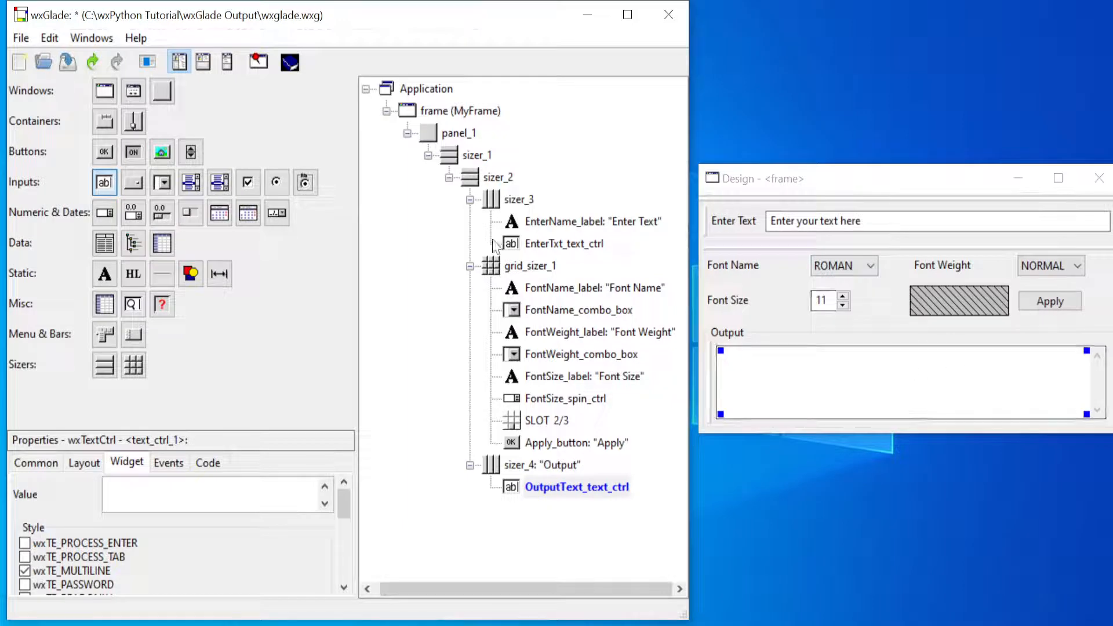
- Save the project, preview the frame with its Output area, and close the preview
left_click(69, 63)
left_click(106, 41)
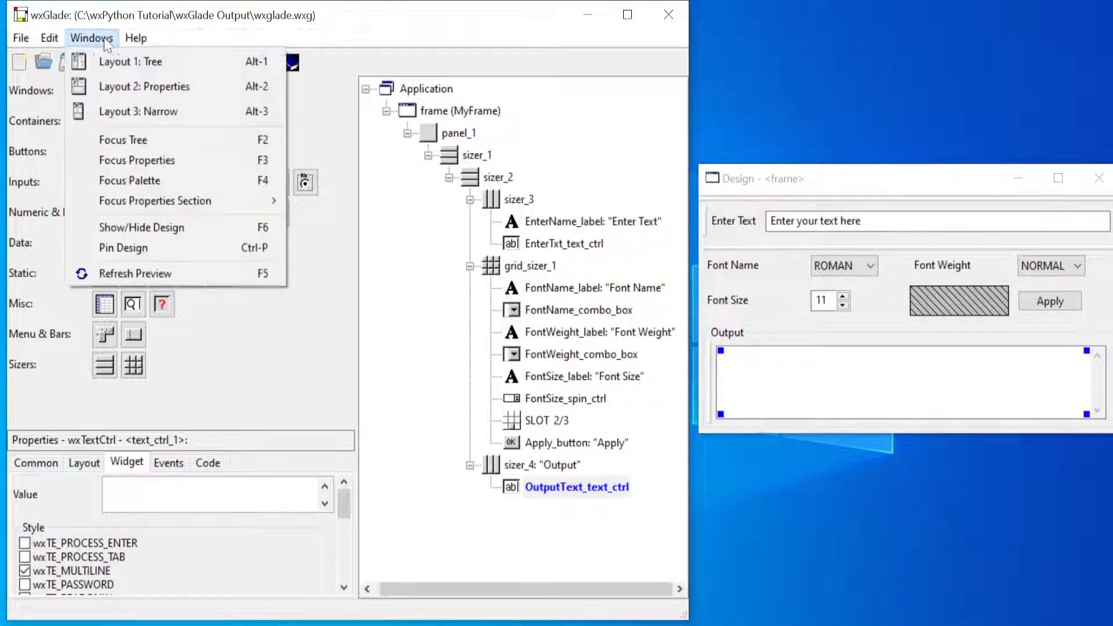
left_click(134, 273)
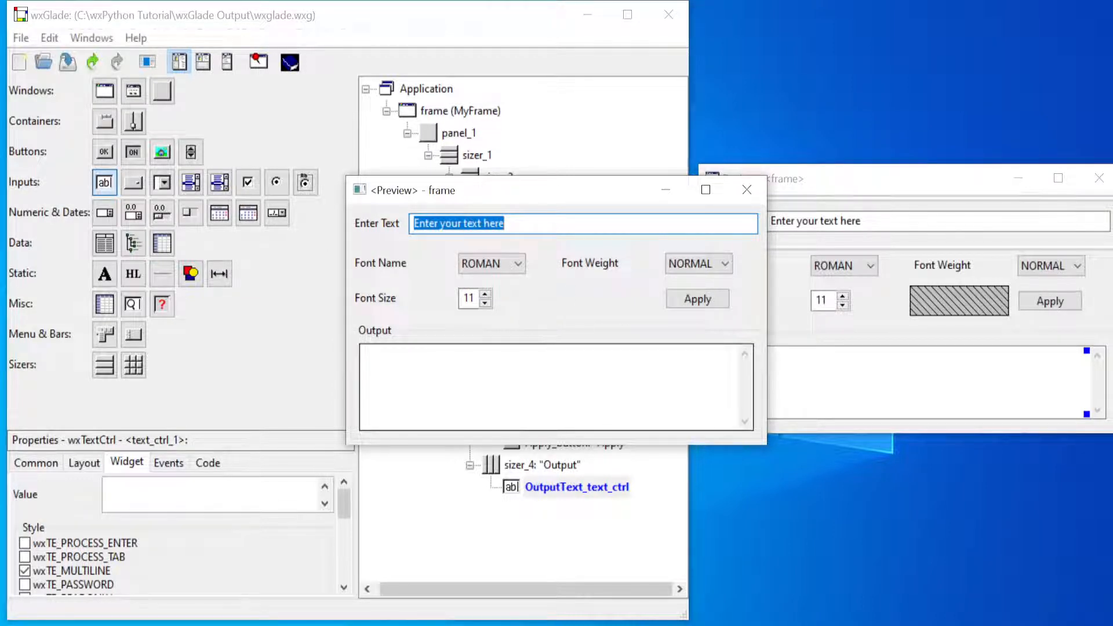
left_click(746, 186)
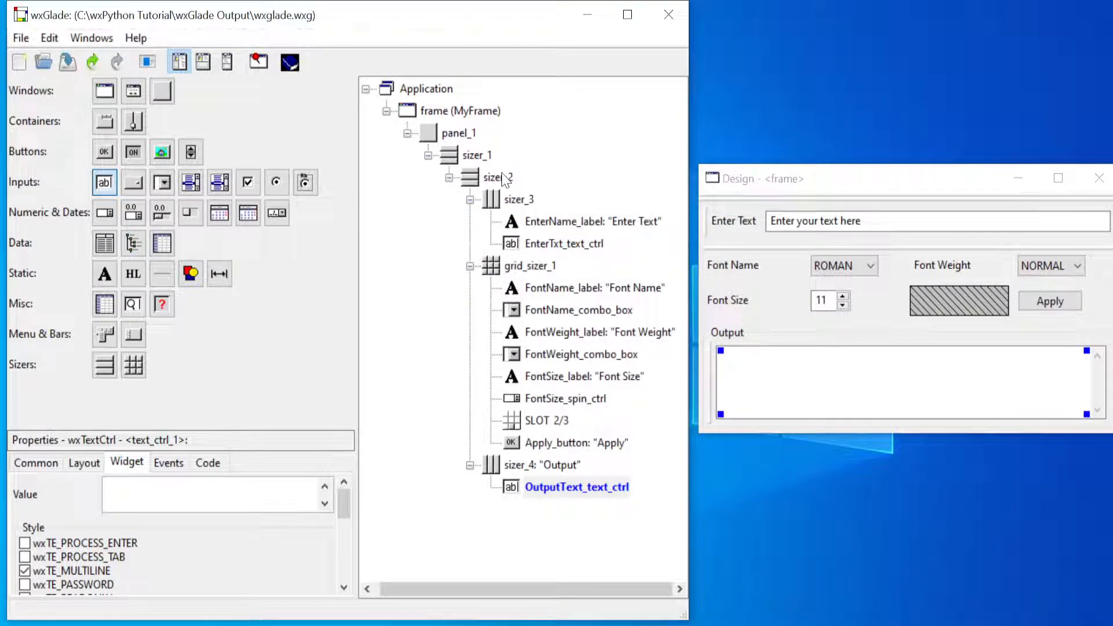
- Add a menu bar to the frame (MyFrame)
left_click(452, 113)
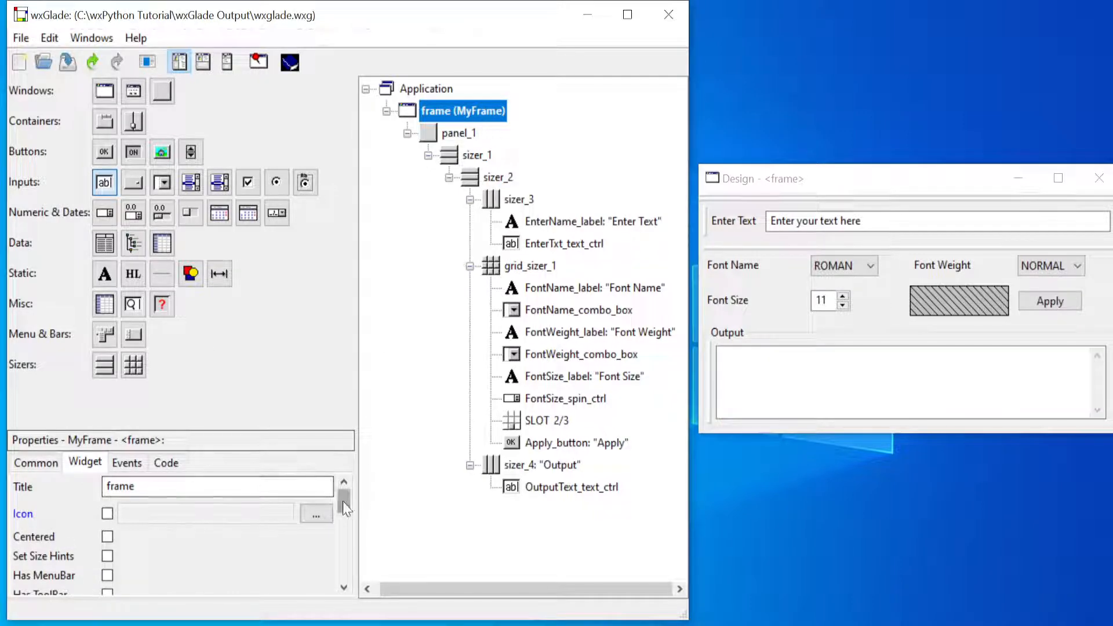
left_click_drag(347, 508, 341, 515)
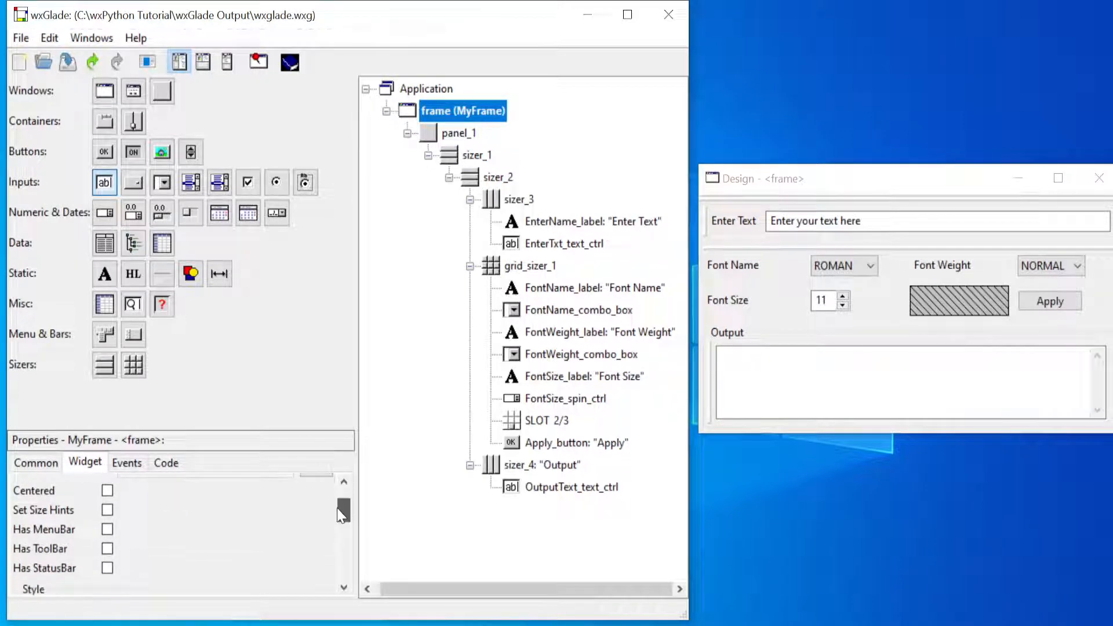
left_click(107, 529)
- Open the menu editor for frame_menubar and set its first entry's label to File and attribute name to File_menu
left_click(476, 133)
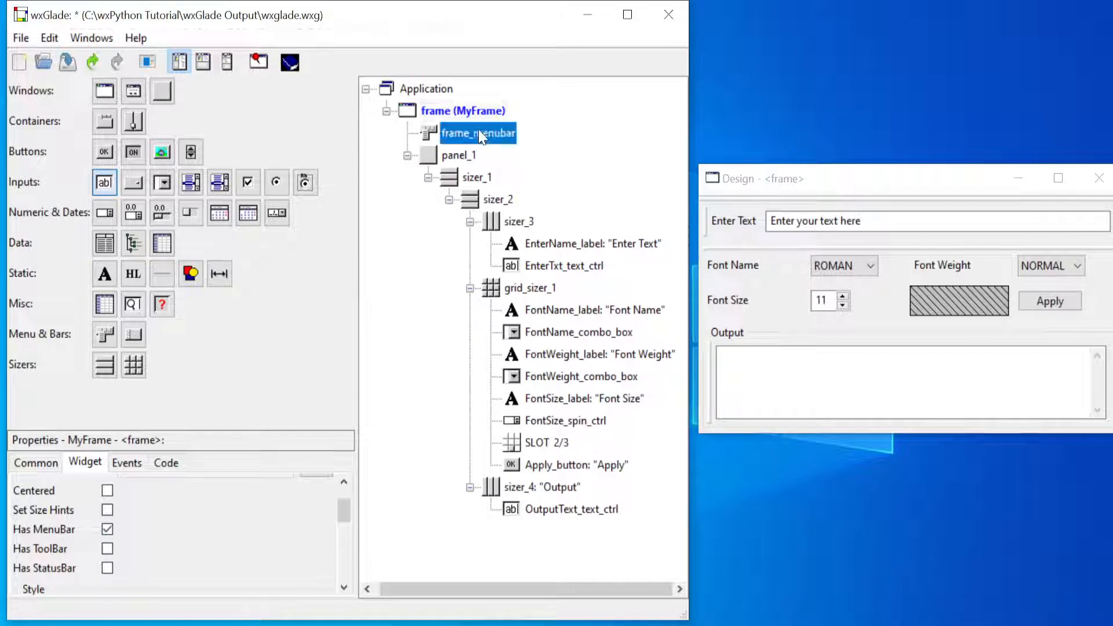
left_click(208, 539)
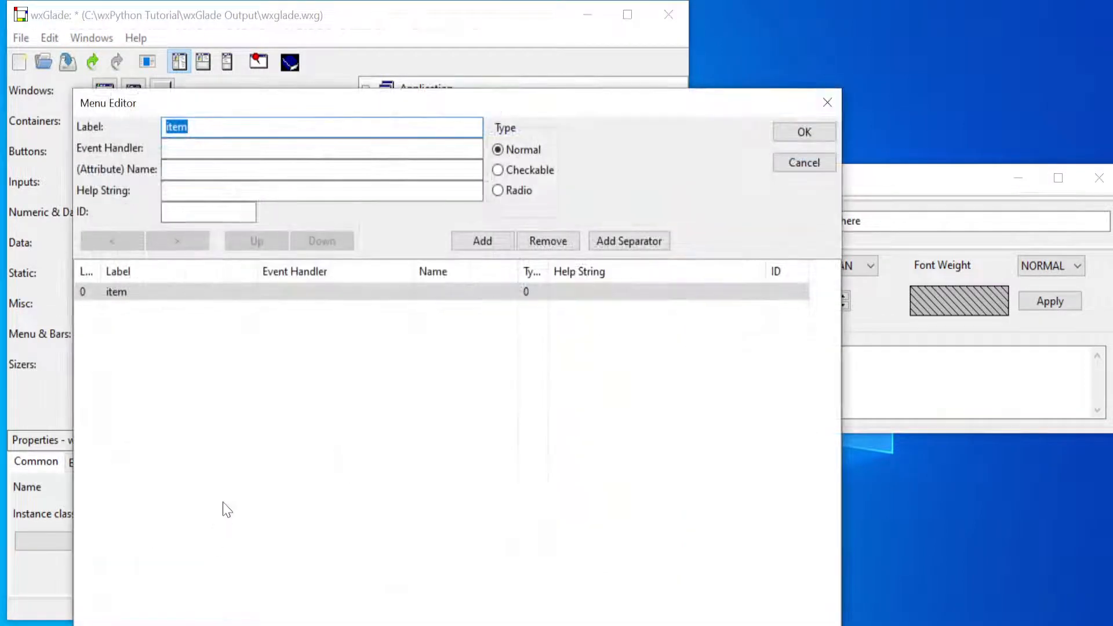
type("Fil")
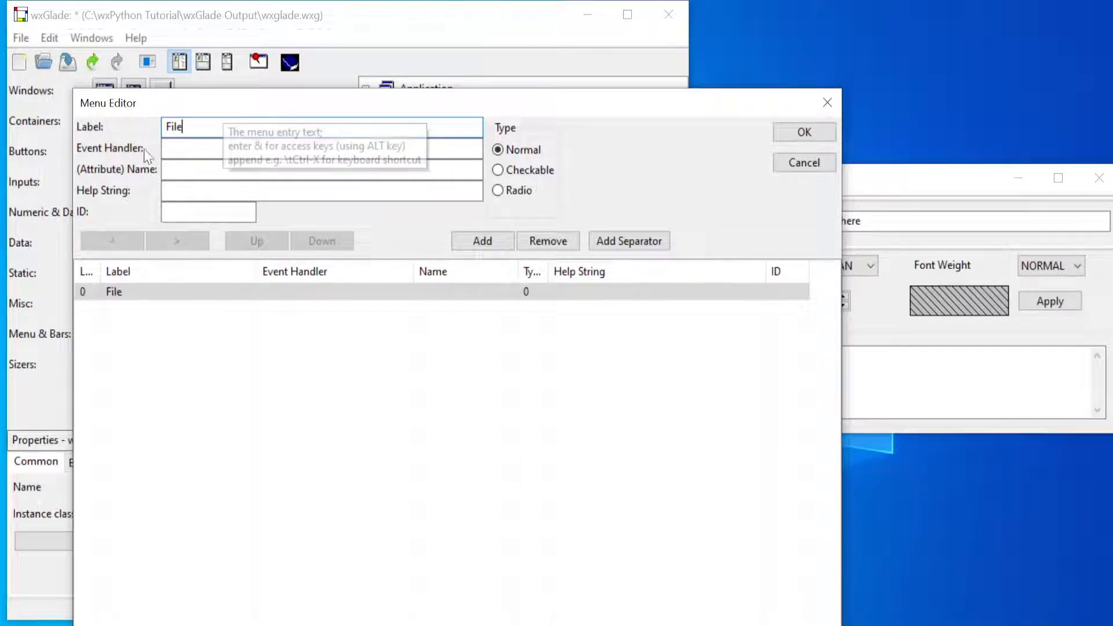
left_click(191, 167)
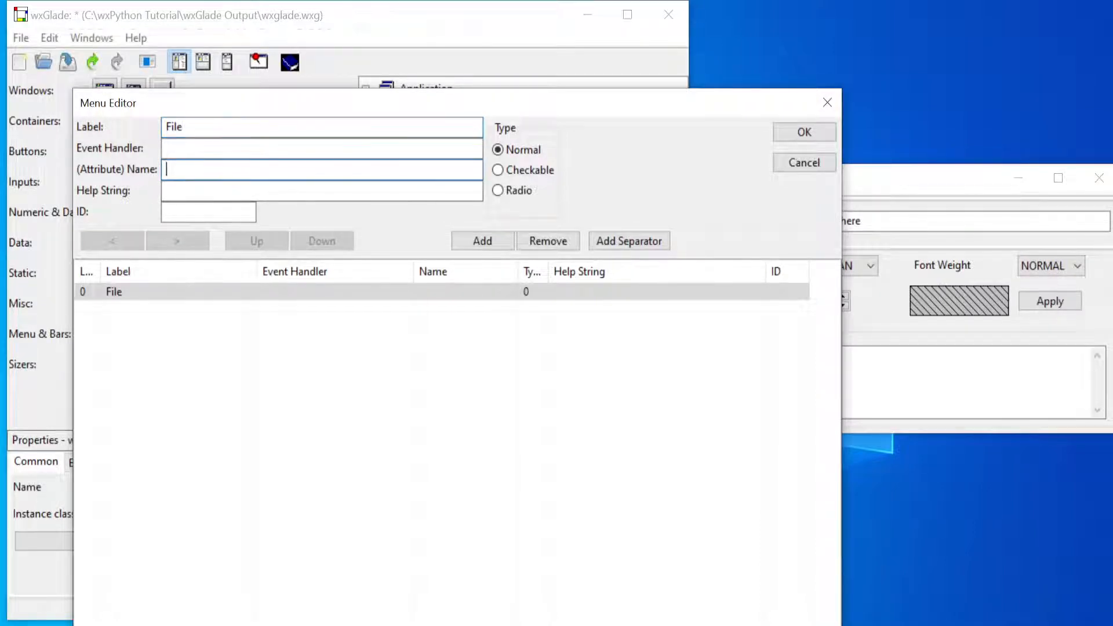
type("File_menu")
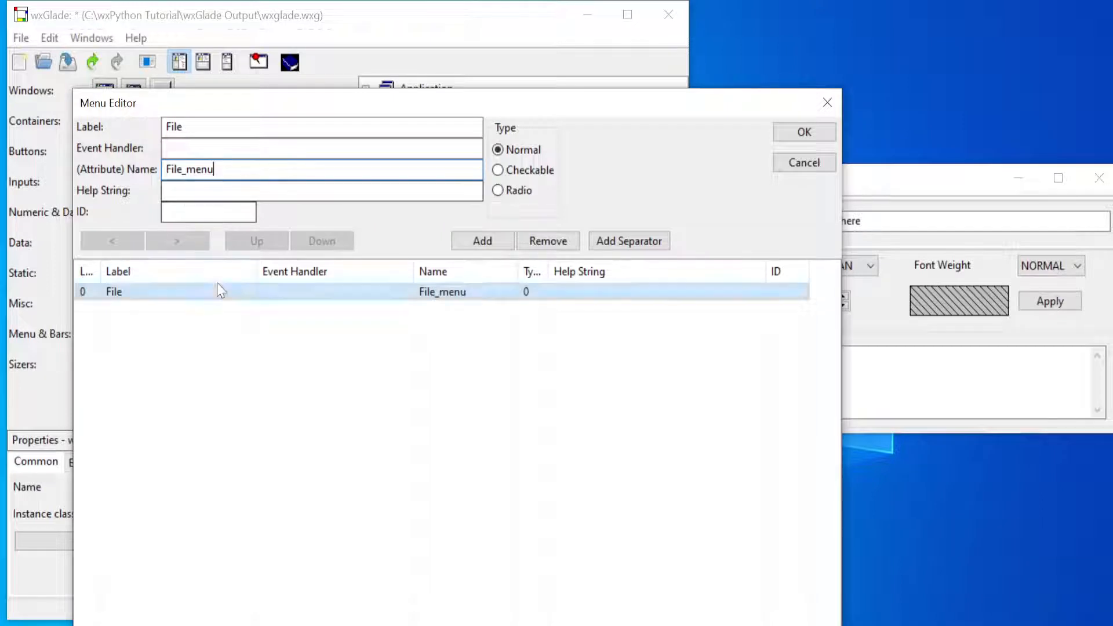
- Switch to the browser's wx.StandardID documentation, find the file ID on the page, and copy wx.ID_FILE
left_click(206, 212)
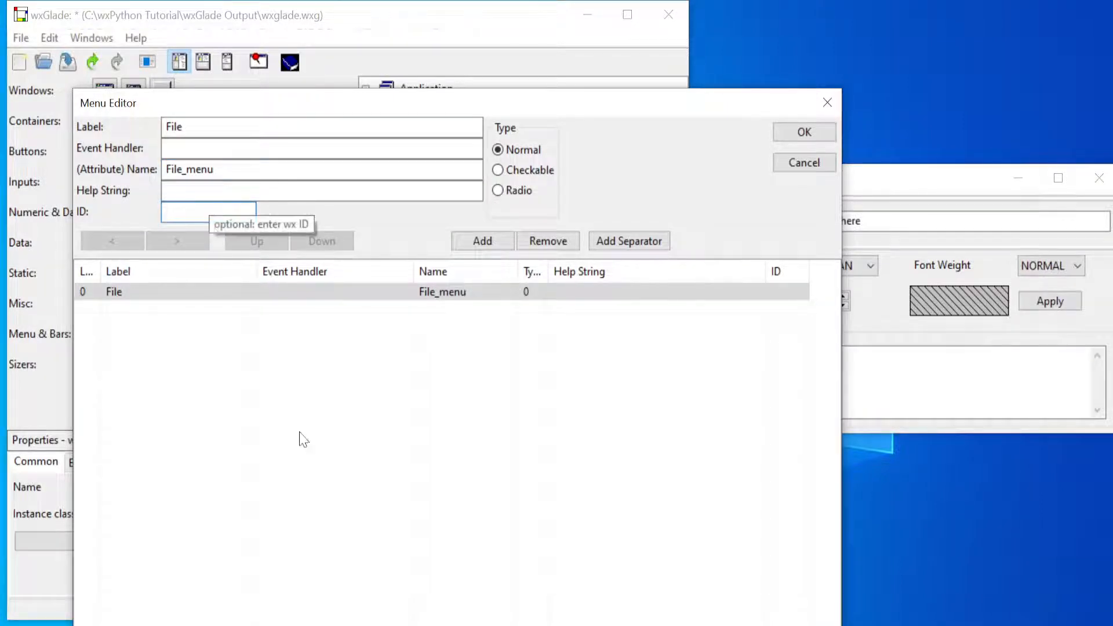
key("alt+Tab")
left_click(421, 258)
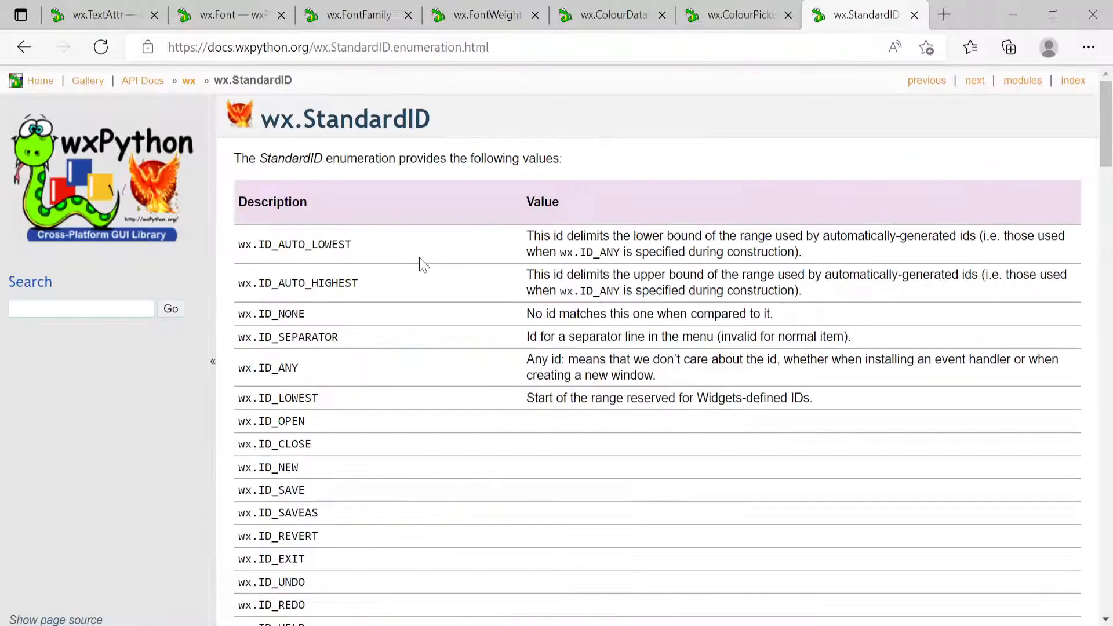
scroll(432, 260, "down", 4)
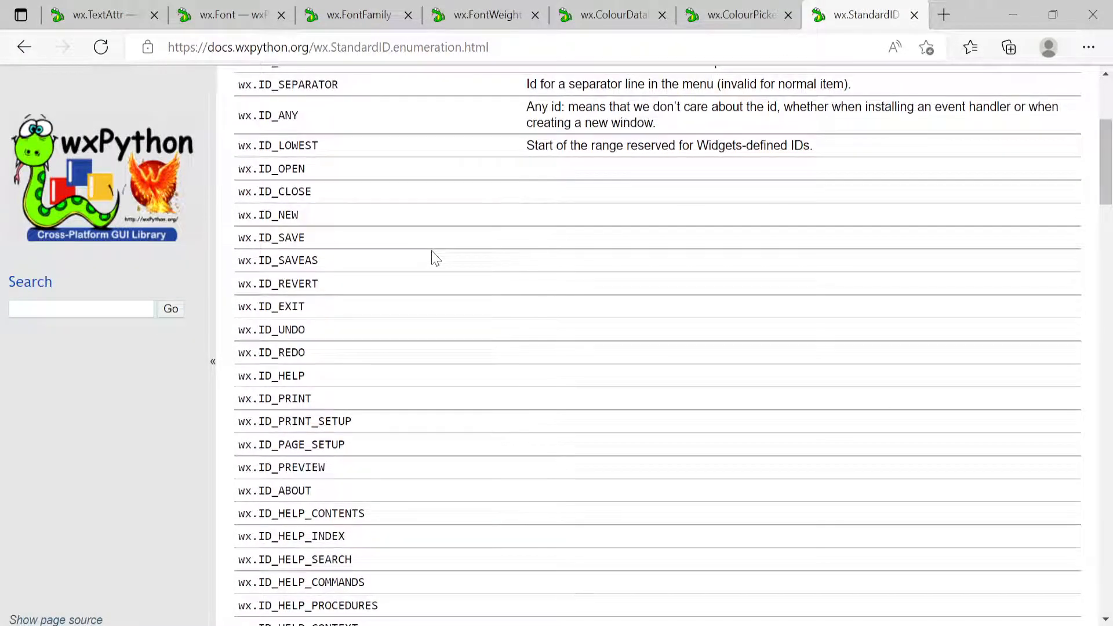
scroll(435, 256, "up", 3)
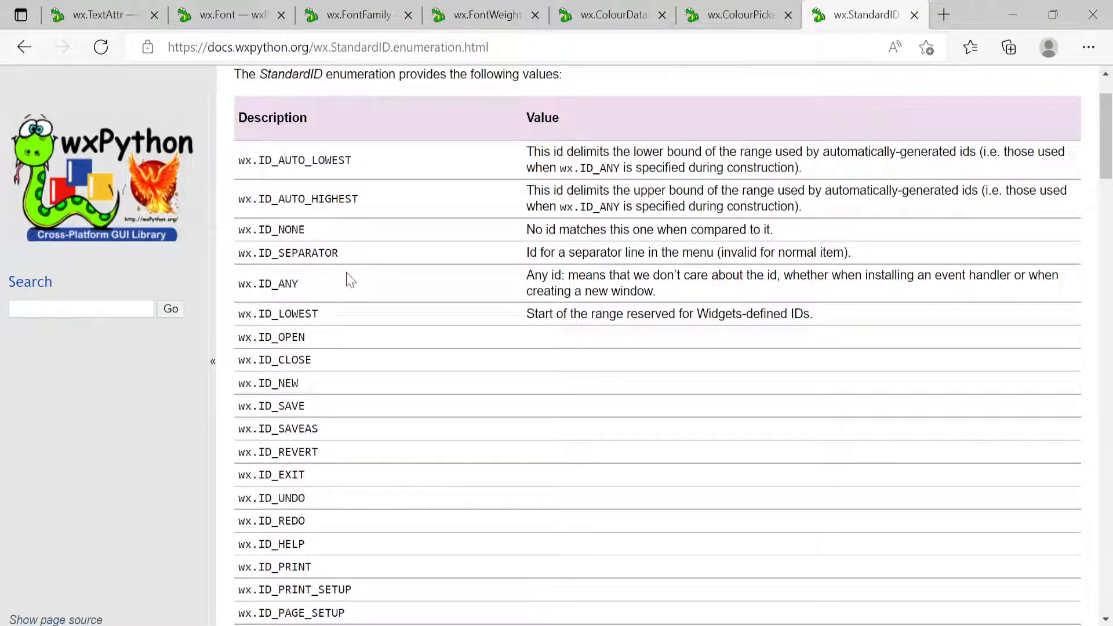
key("ctrl+f")
type("fil")
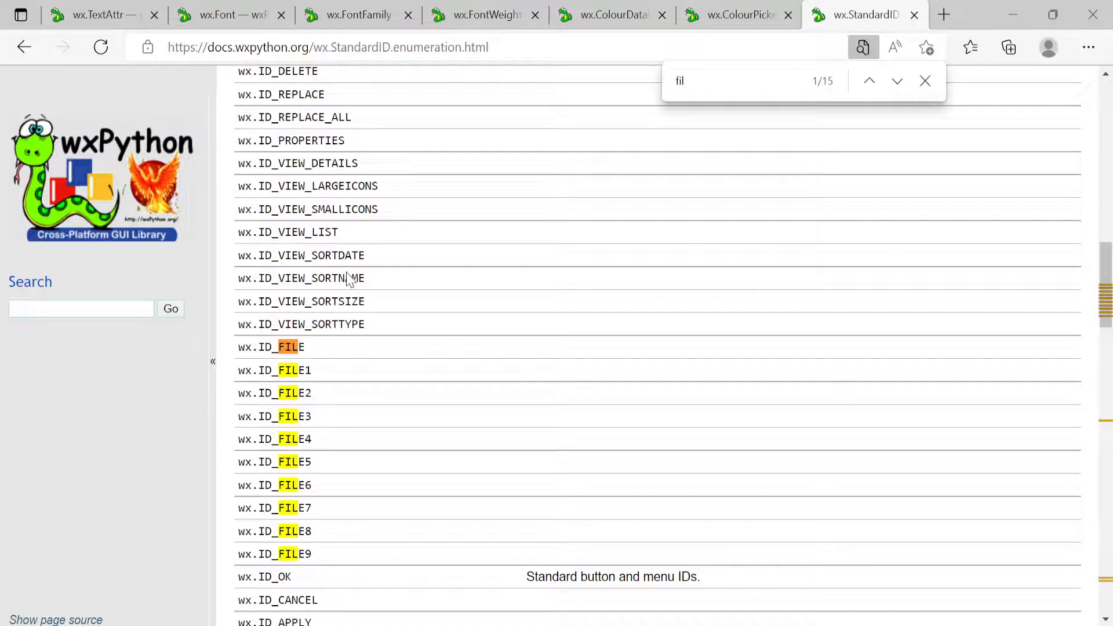
left_click_drag(238, 347, 305, 347)
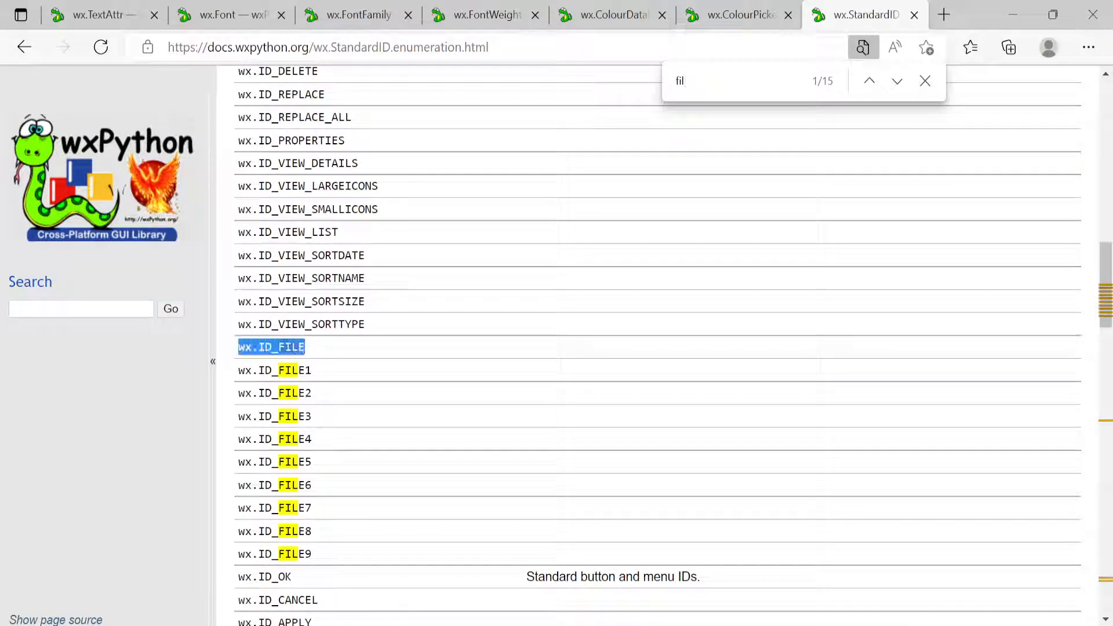
right_click(295, 350)
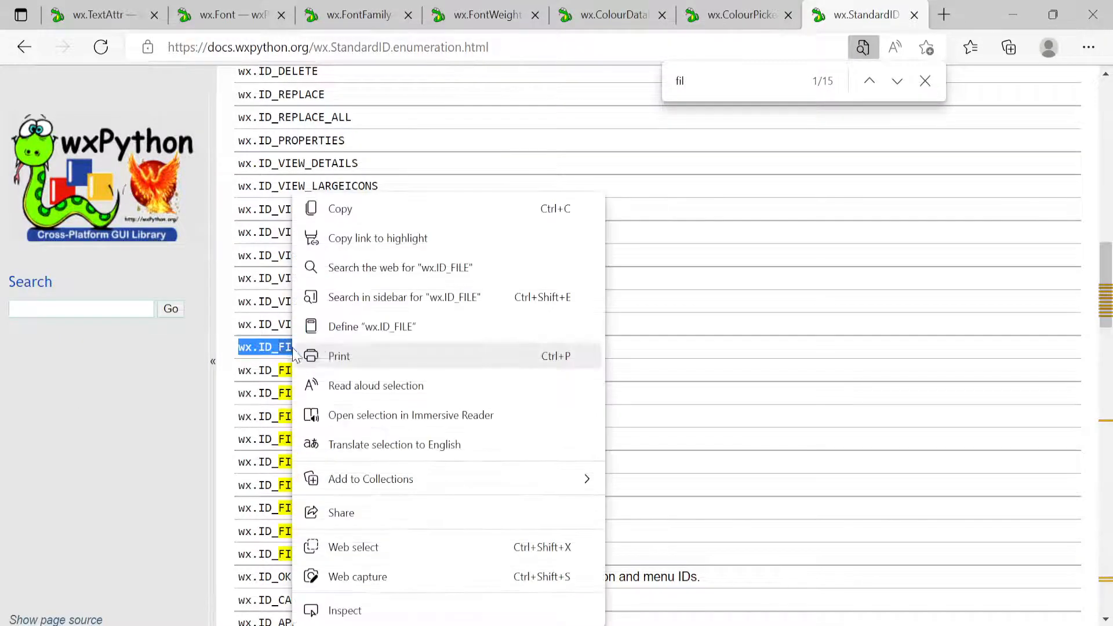
left_click(385, 211)
- Switch back to wxGlade and paste wx.ID_FILE as the ID of the File menu
key("alt+Tab")
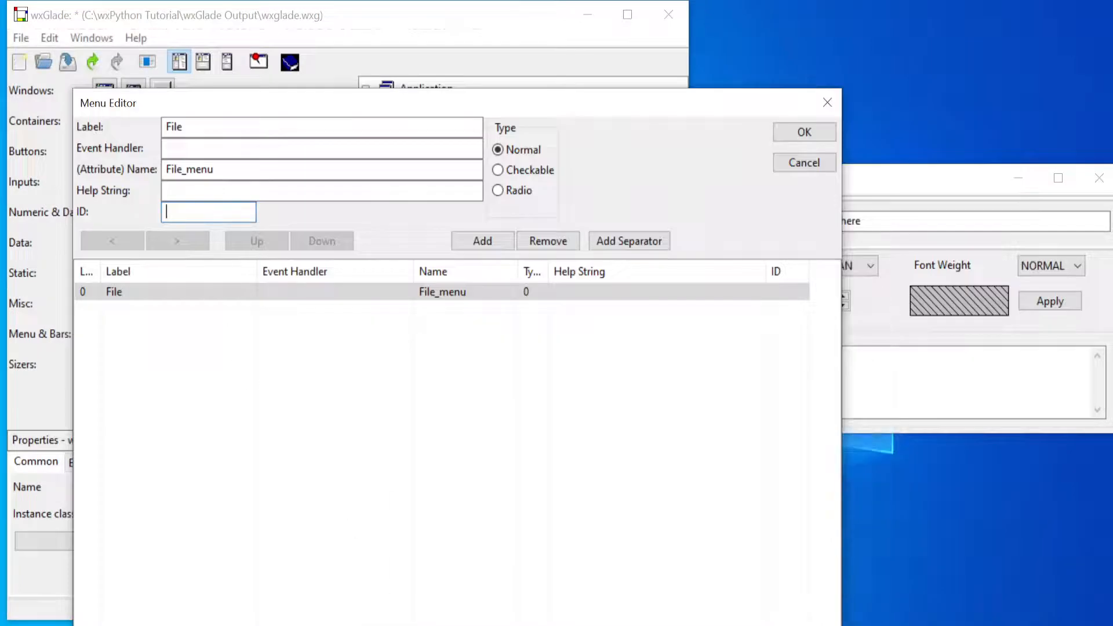
right_click(225, 214)
left_click(169, 291)
- Add a menu item nested one level under File and label it Open
left_click(494, 241)
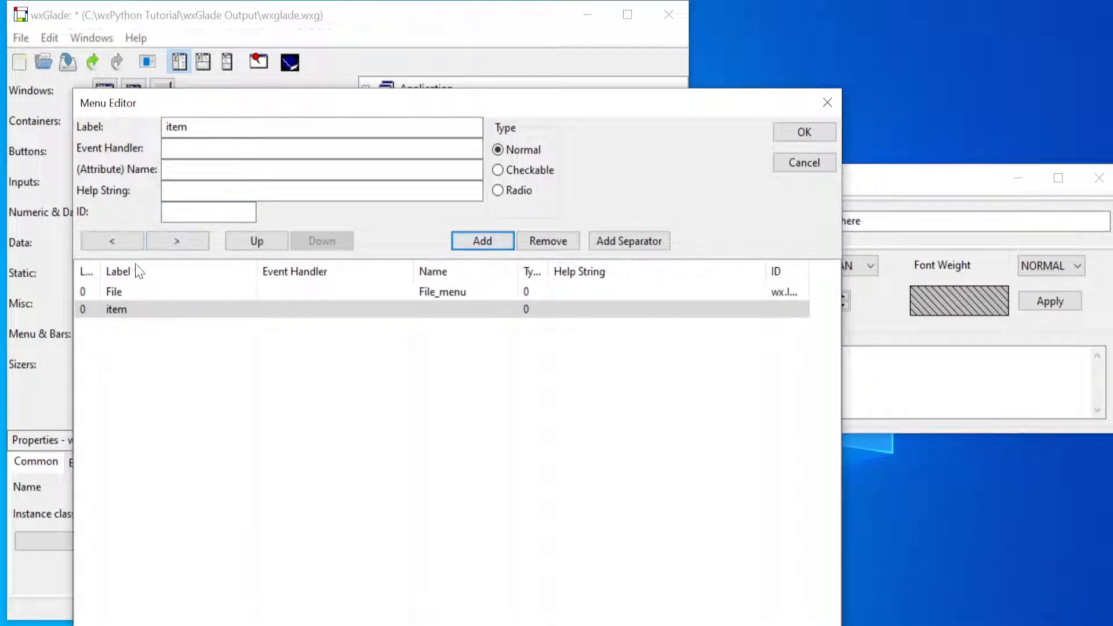
left_click(175, 241)
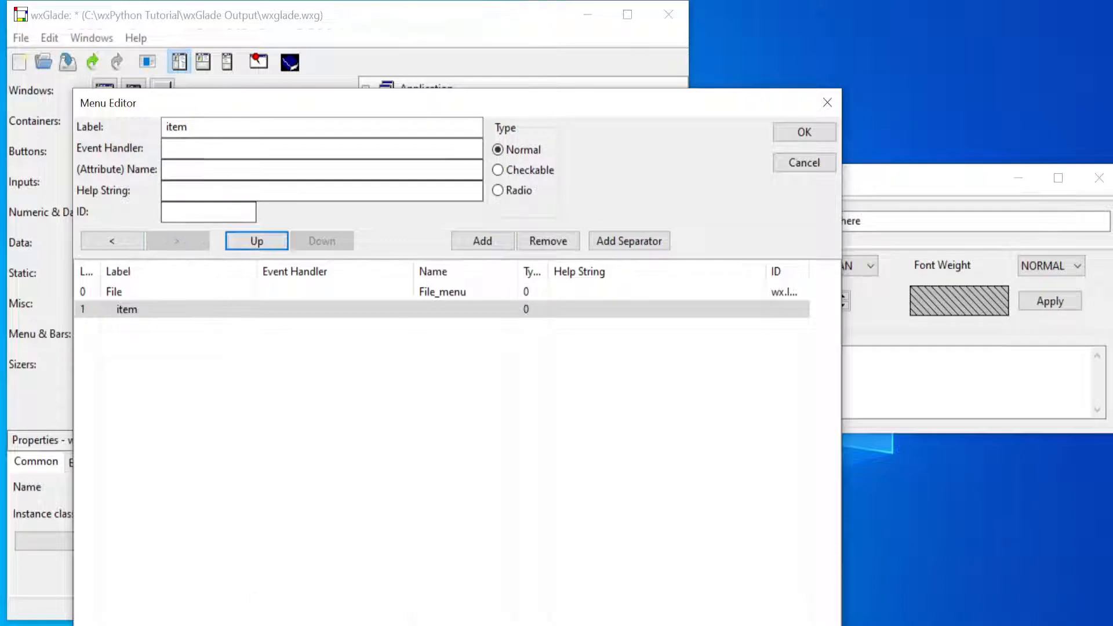
double_click(176, 126)
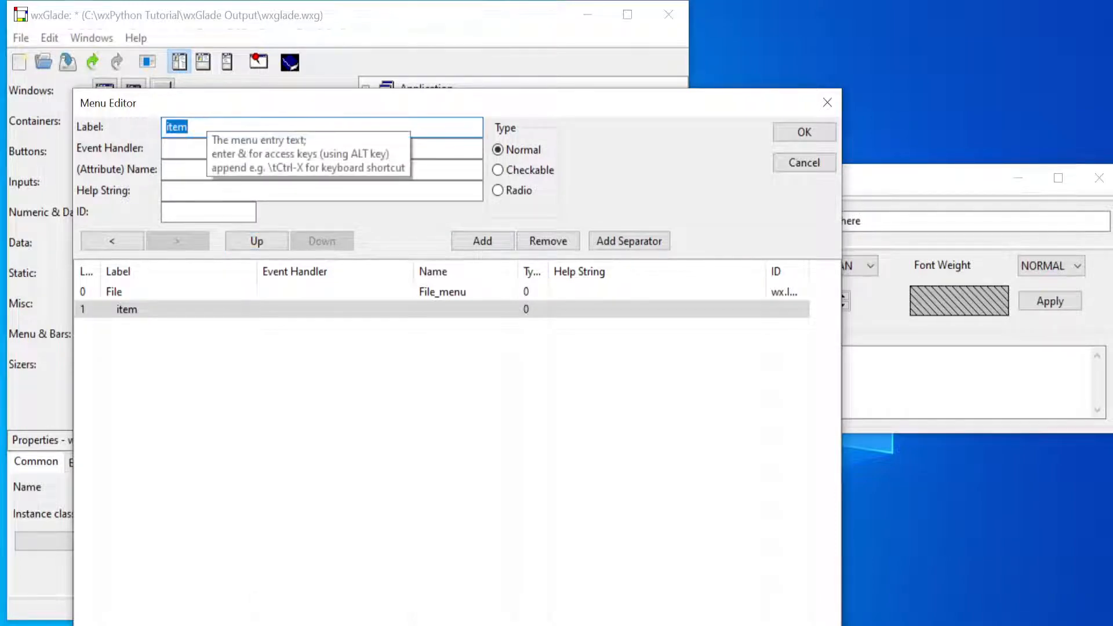
type("Open")
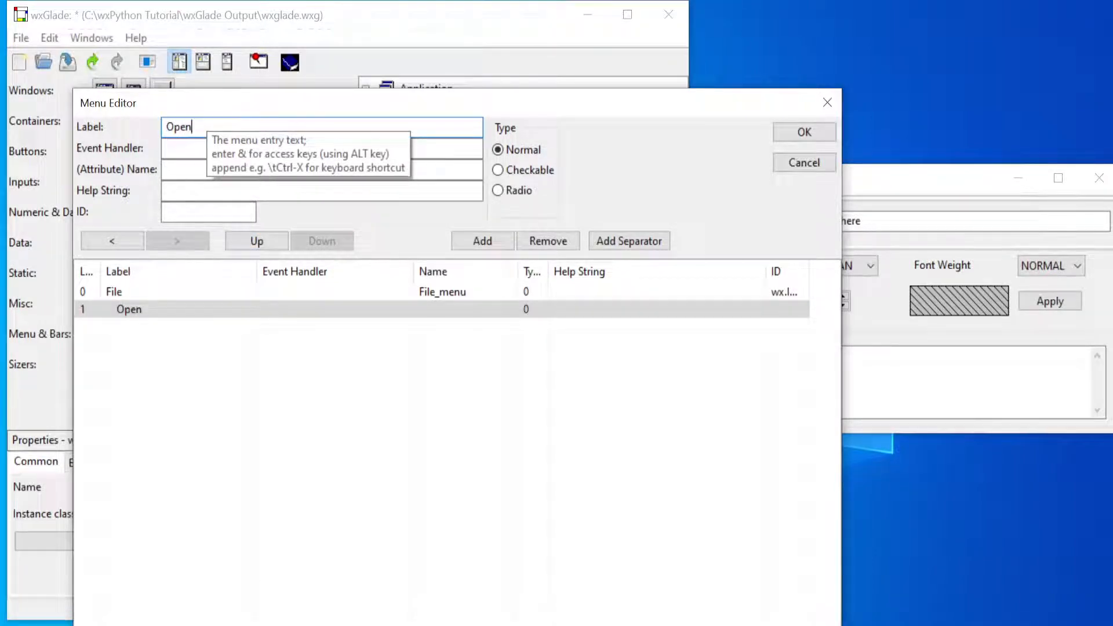
- Give the Open item the event handler OnOpen, the attribute name Open_menu and the help string "Open file"
key("Tab")
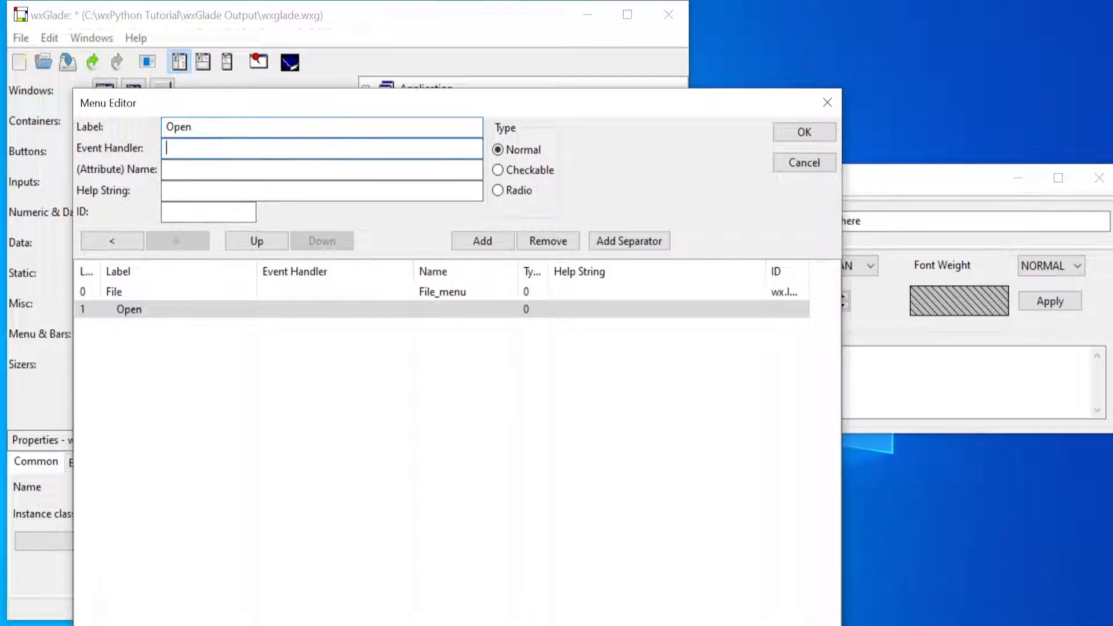
type("OnOpen")
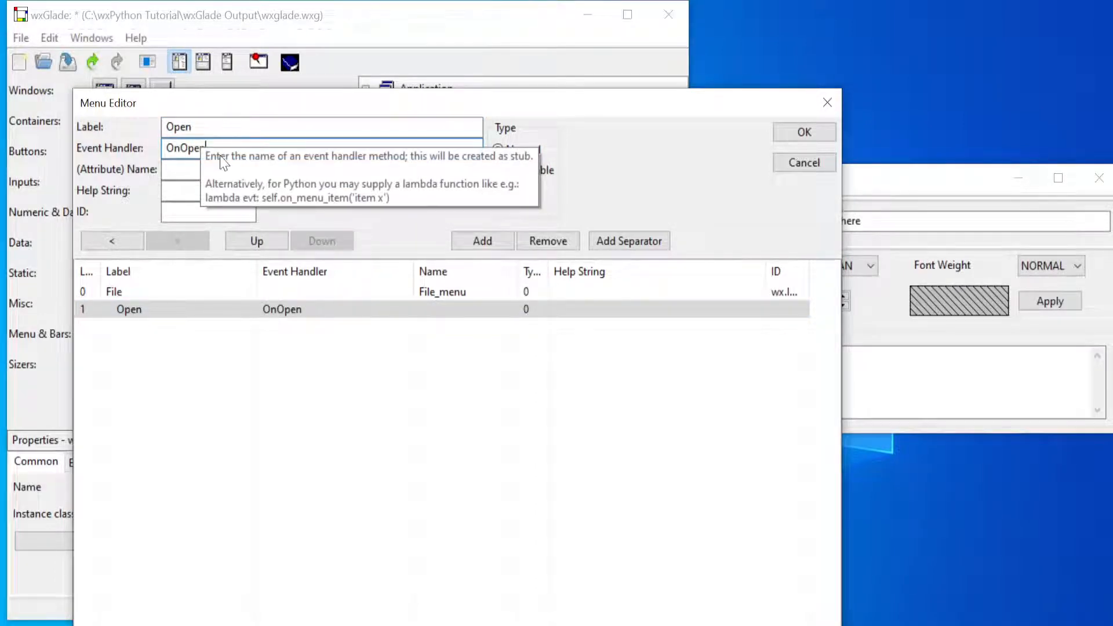
key("Tab")
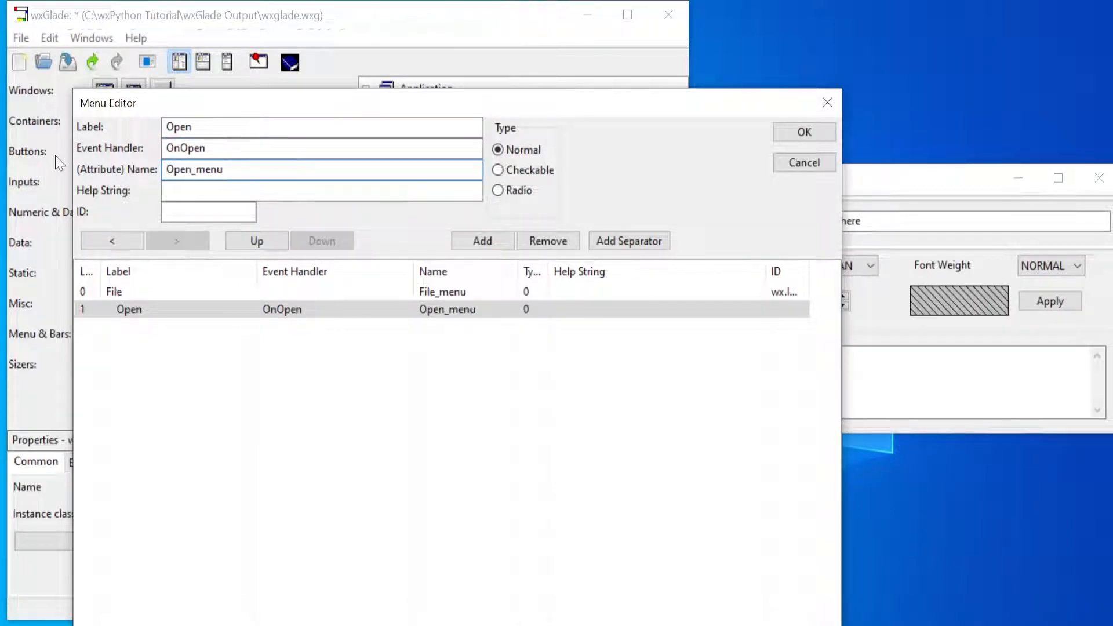
key("Tab")
type("Ope")
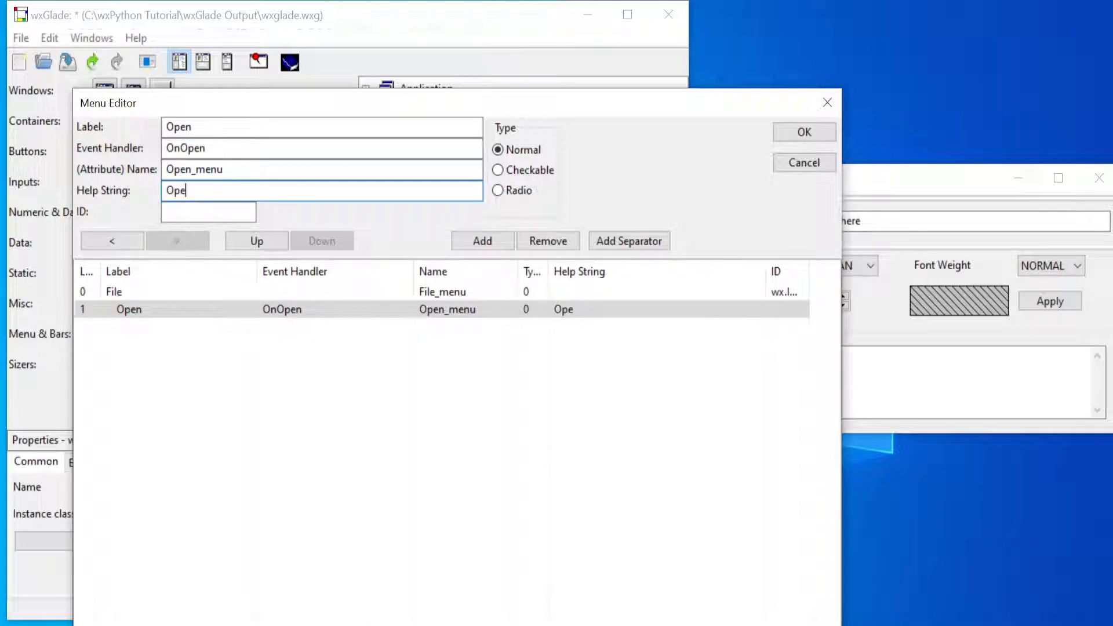
type("nFile")
key("BackSpace")
key("BackSpace")
key("BackSpace")
type("file")
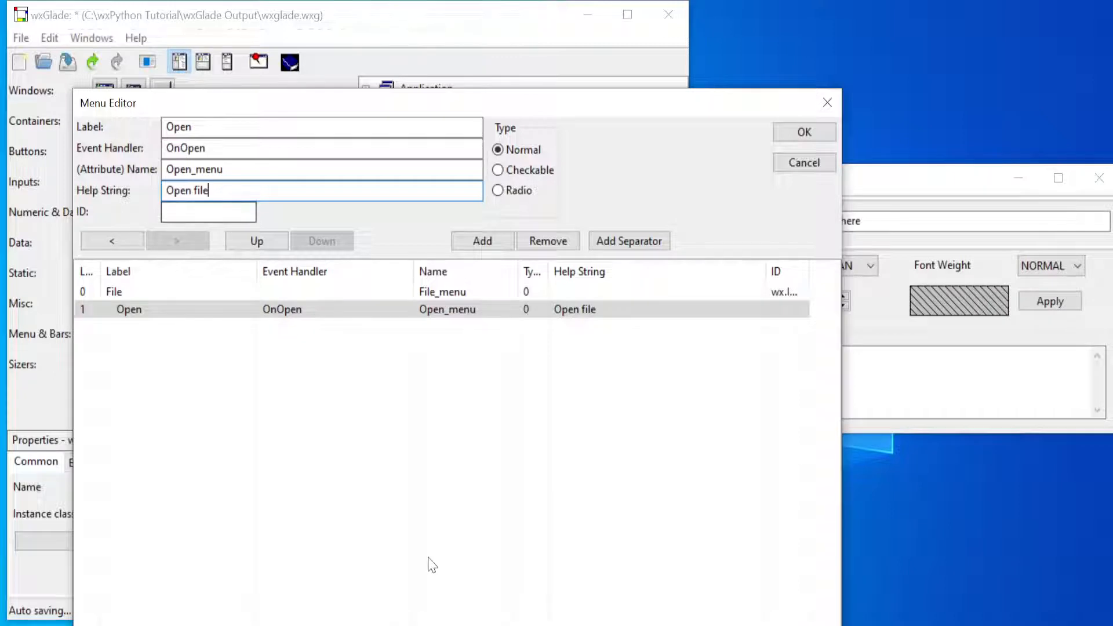
- Switch to the browser's wx.StandardID documentation, find "open" on the page, and copy wx.ID_OPEN
key("alt+Tab")
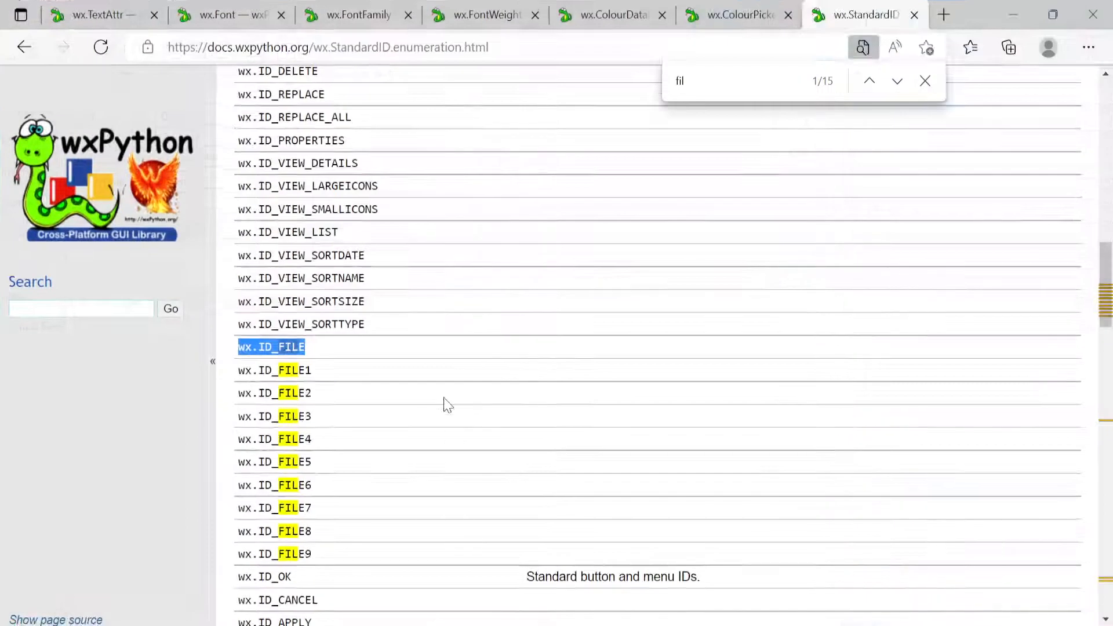
double_click(684, 80)
type("open")
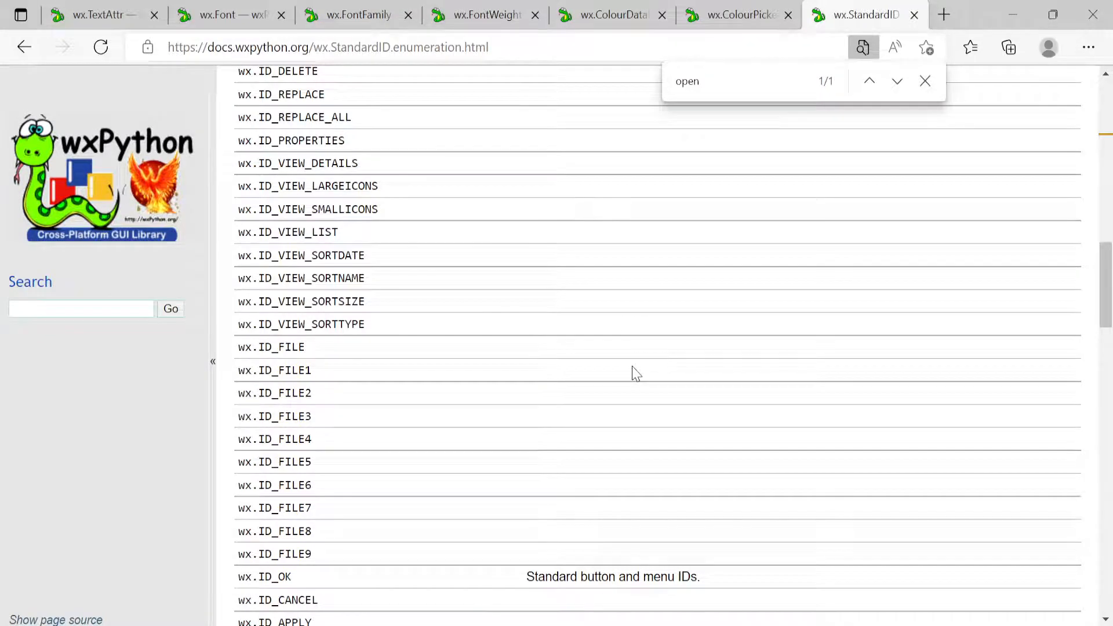
key("Return")
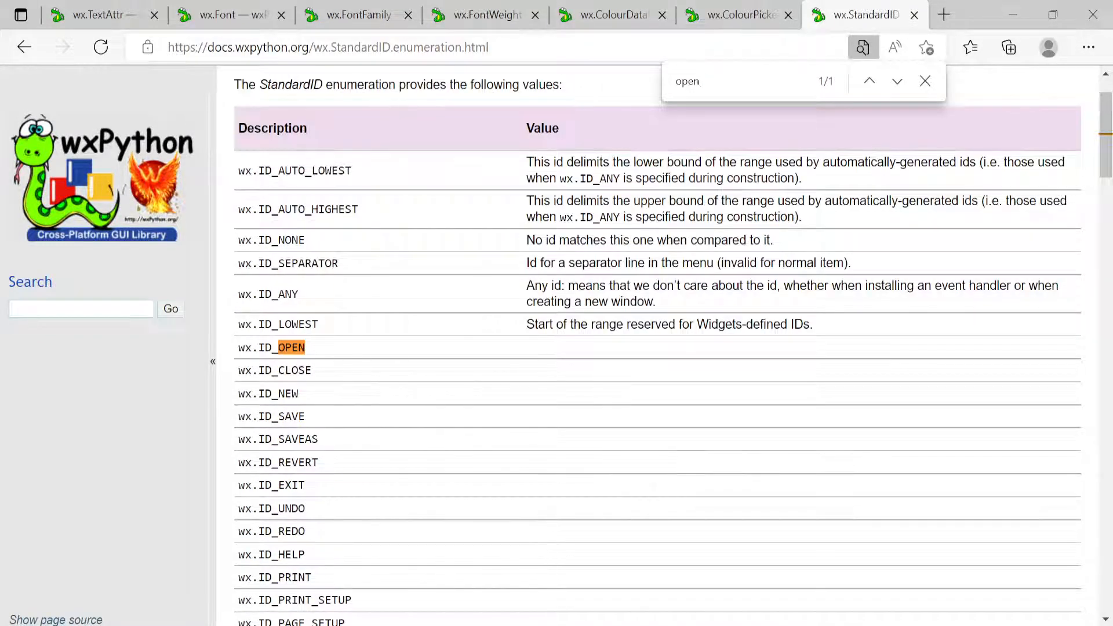
left_click_drag(237, 348, 306, 356)
right_click(306, 357)
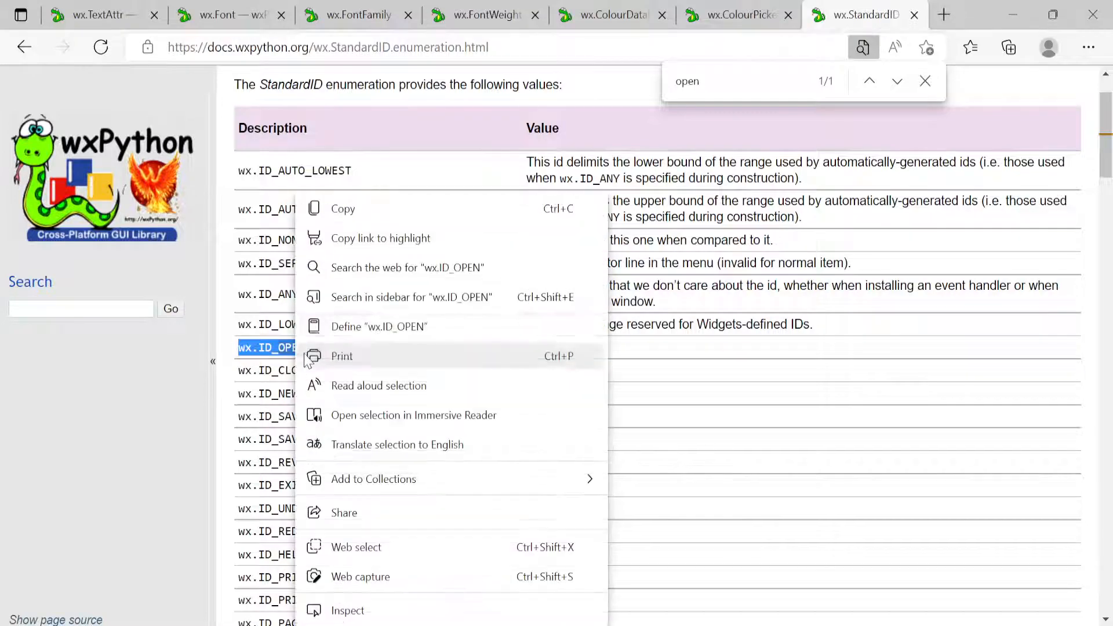
left_click(348, 210)
- Switch back to wxGlade and paste wx.ID_OPEN as the ID of the Open item
key("alt+Tab")
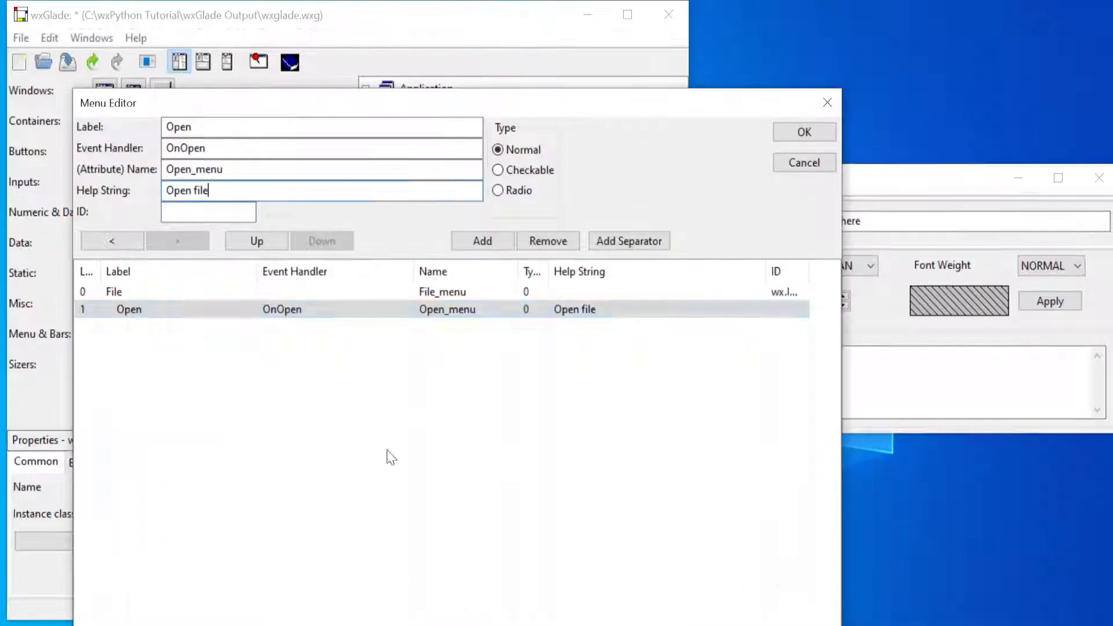
left_click(204, 212)
right_click(202, 215)
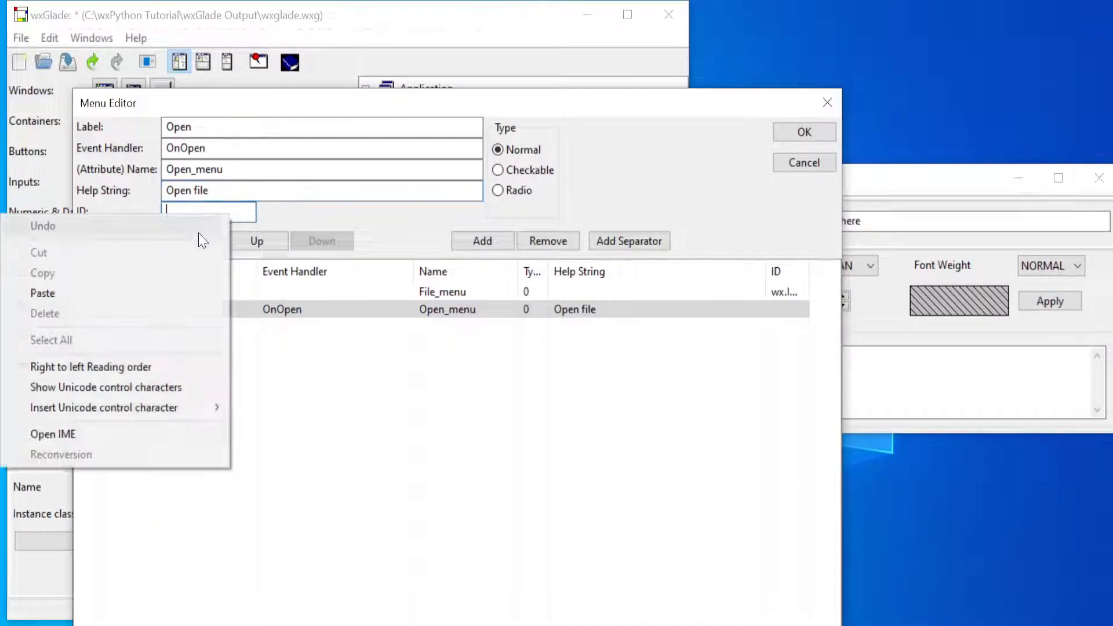
left_click(174, 291)
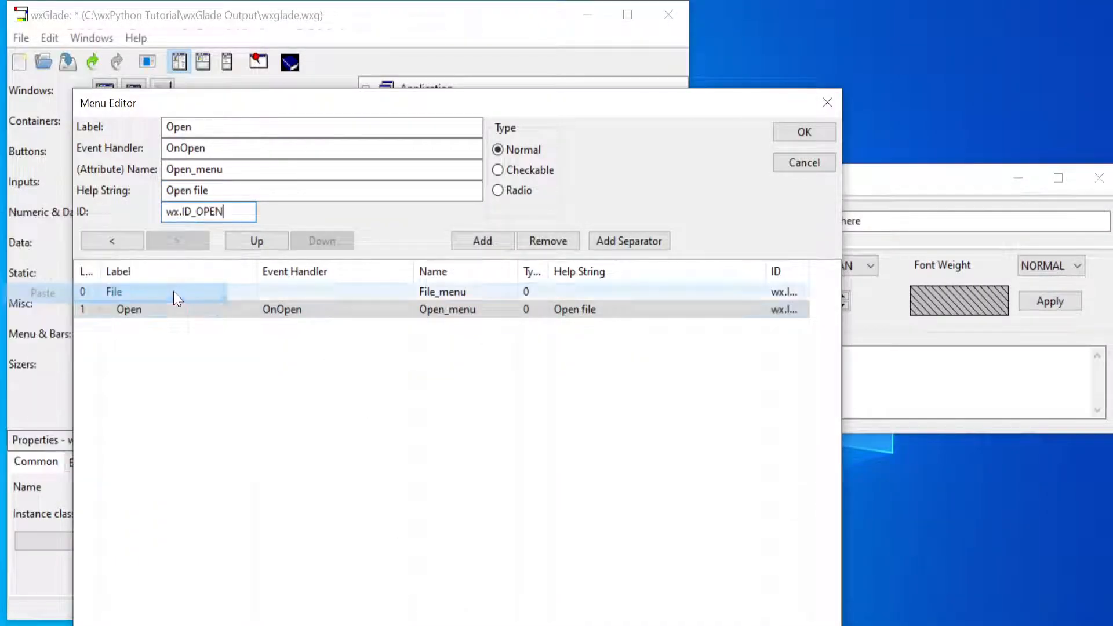
- Add a menu entry labelled Help after Open and move it out to the top level
left_click(498, 240)
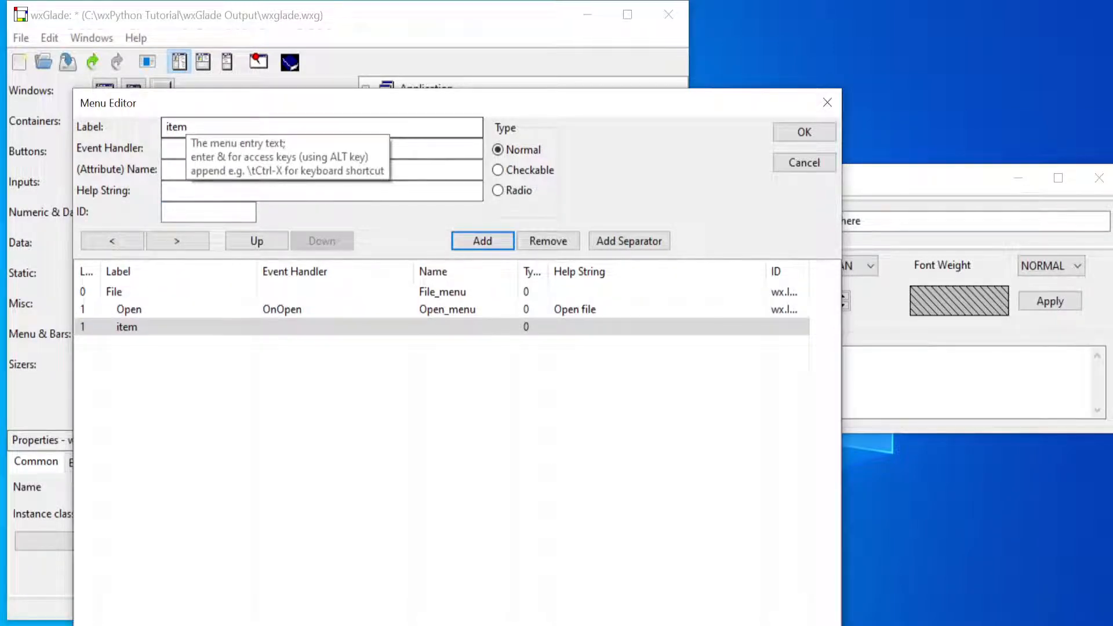
double_click(188, 127)
type("Help")
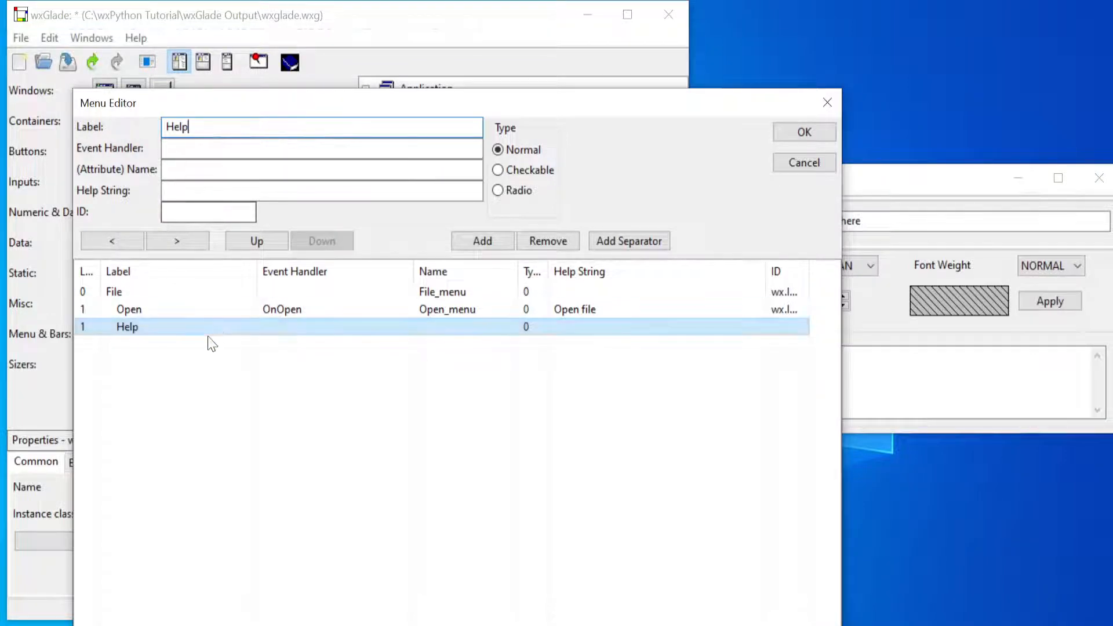
left_click(124, 237)
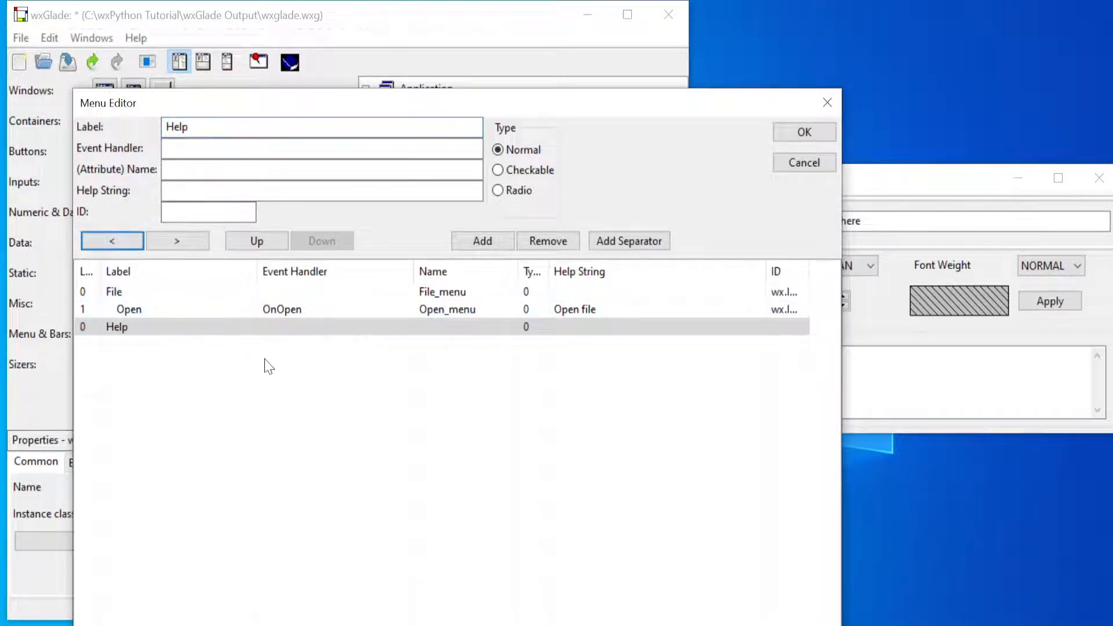
- Add a menu entry labelled About, nest it one level under Help, and accept the menu changes
left_click(483, 240)
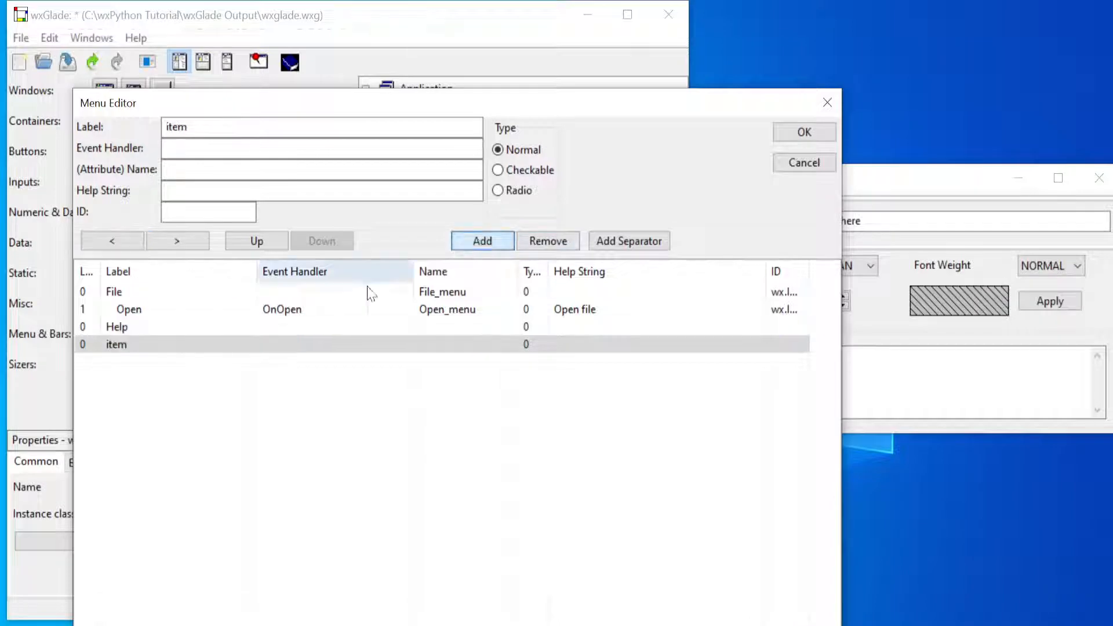
double_click(175, 127)
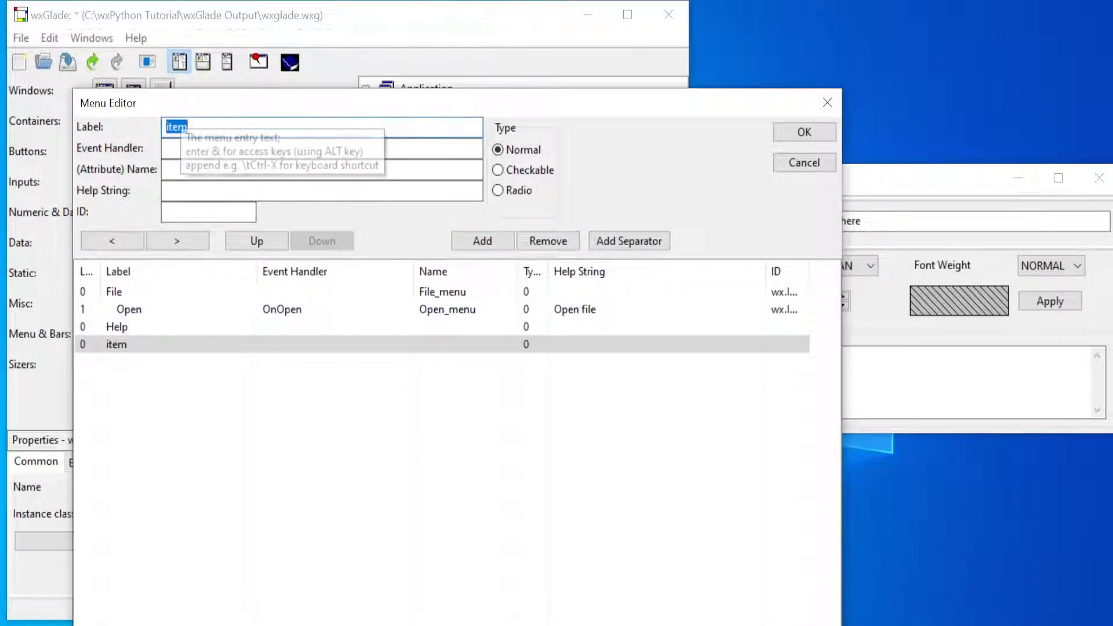
type("About")
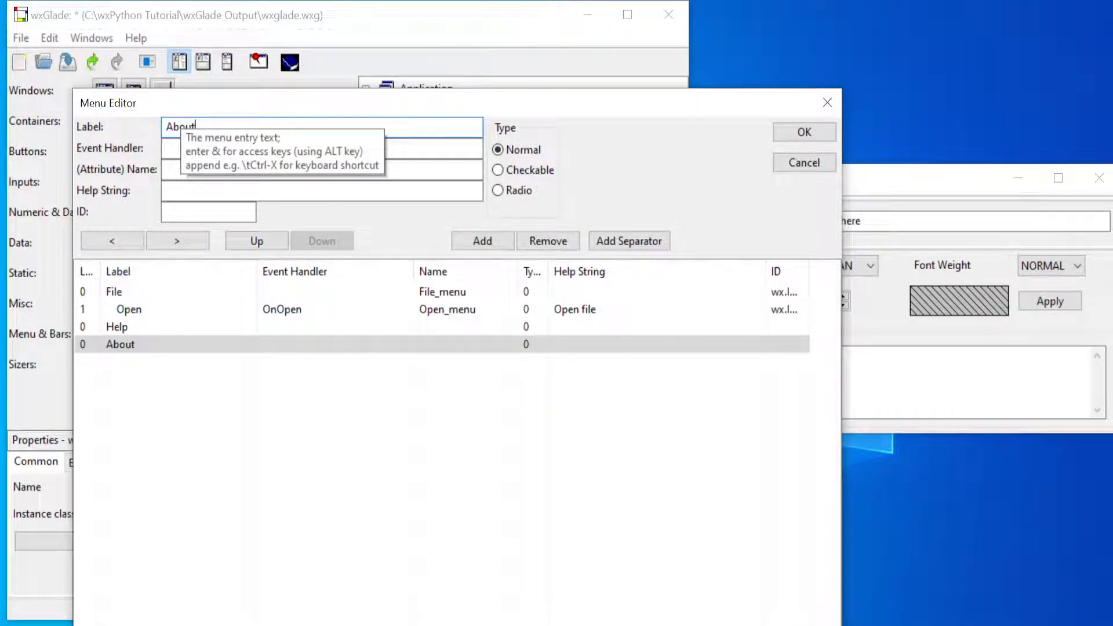
left_click(179, 240)
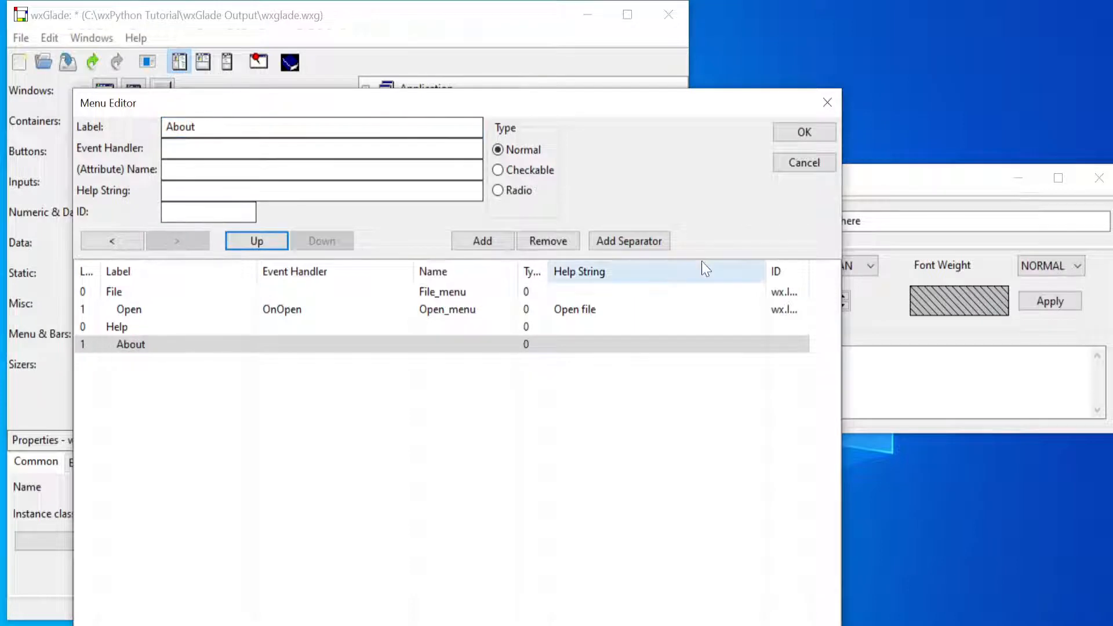
left_click(803, 133)
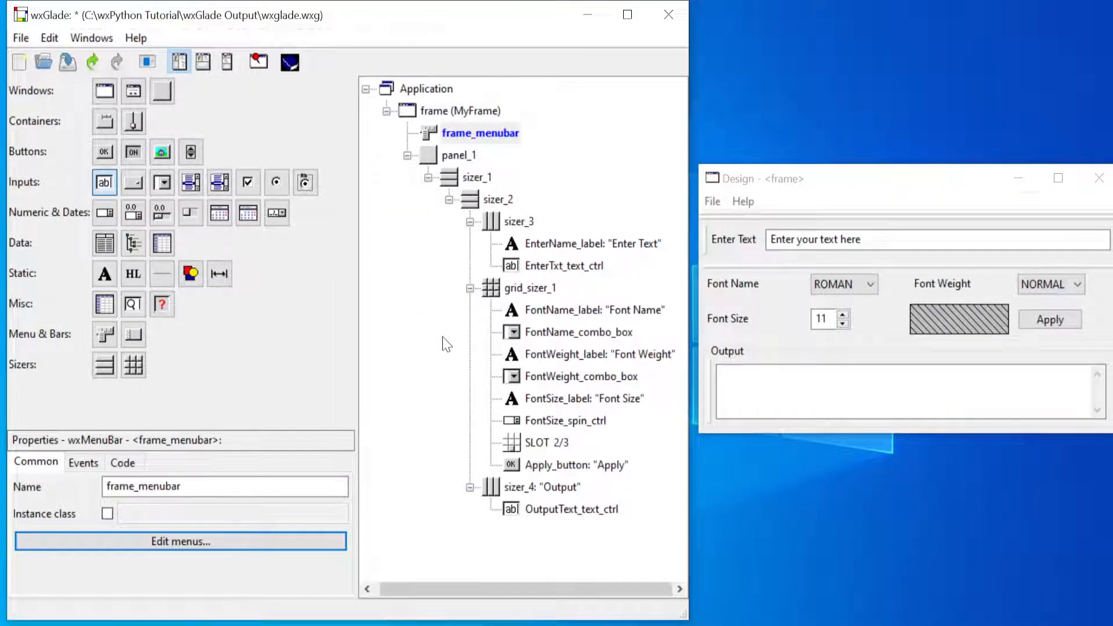
- Save the project and preview the frame to check its Help menu, closing the preview when finished
left_click(68, 62)
left_click(92, 39)
left_click(139, 272)
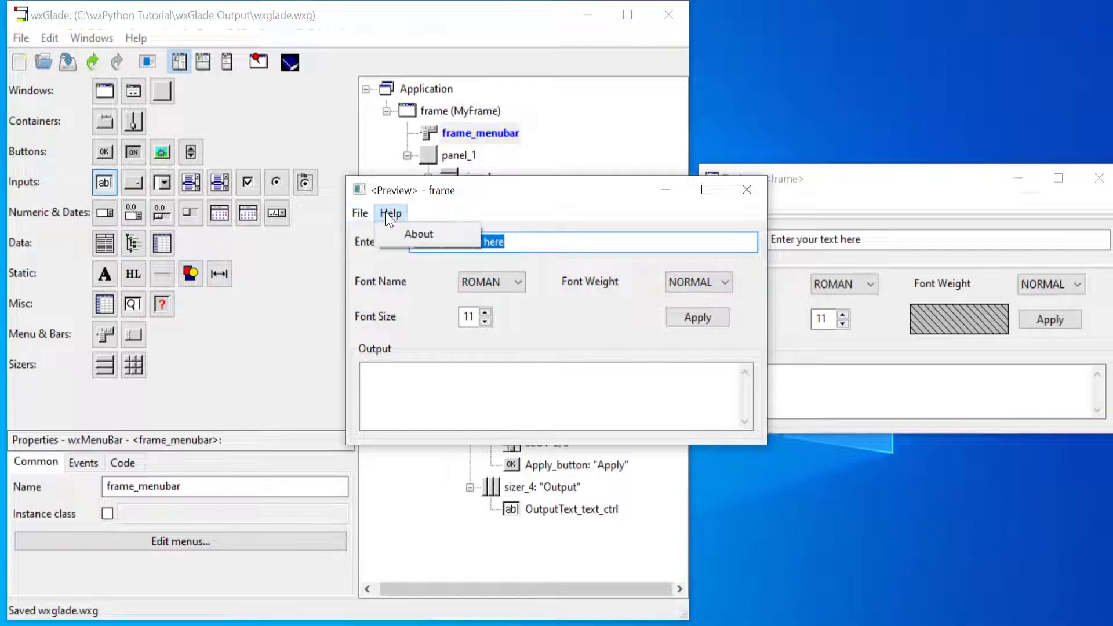
left_click(604, 199)
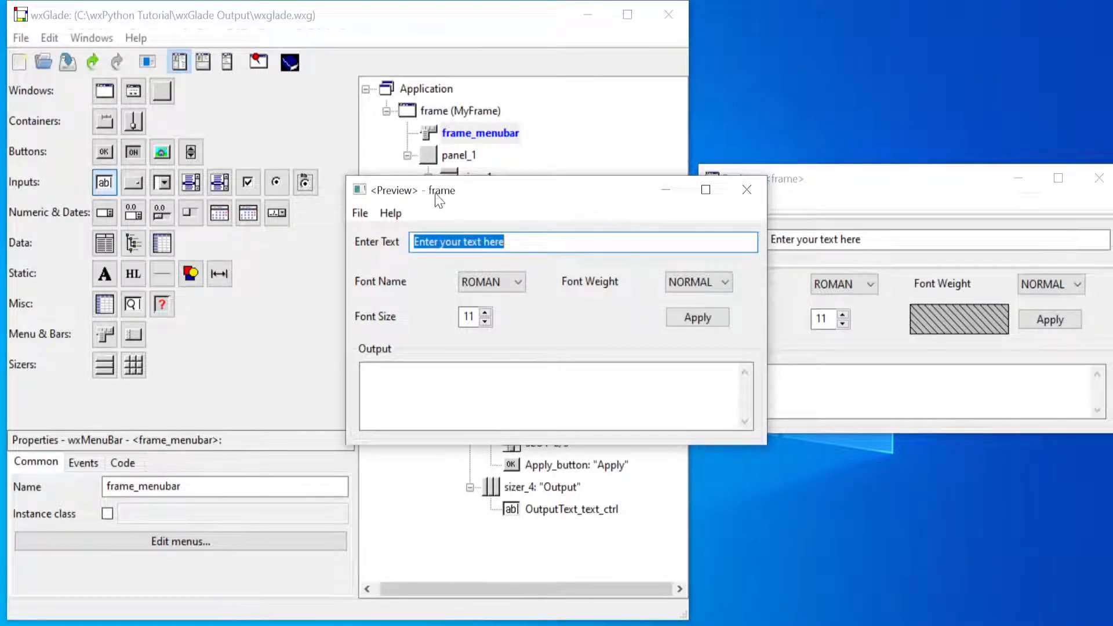
left_click(747, 190)
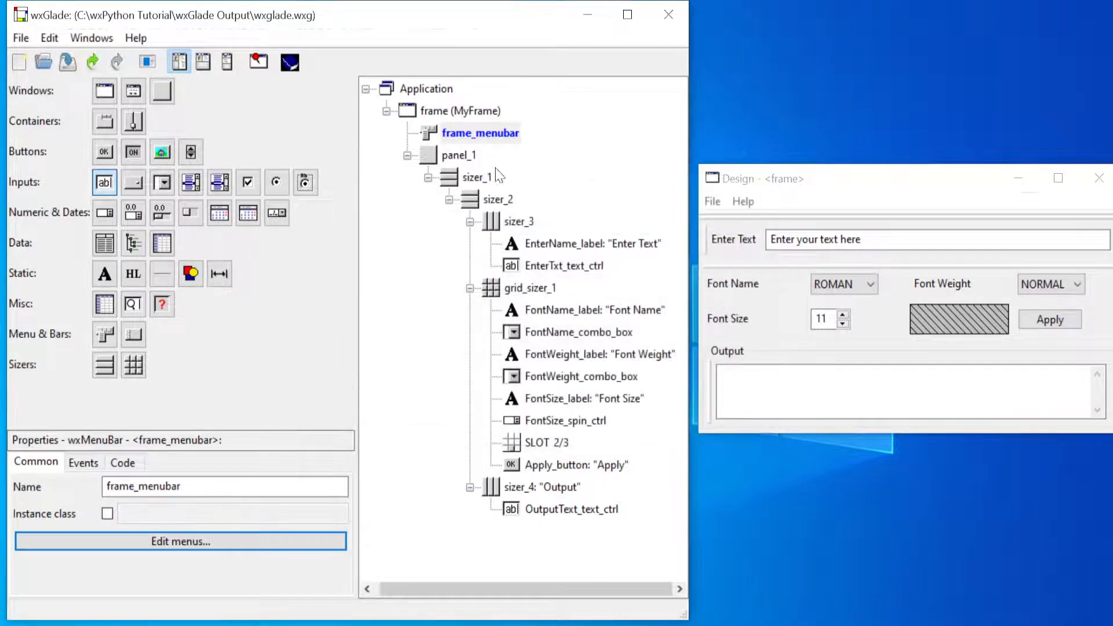
- Set the frame's title to "My Application" and save the project
left_click(456, 111)
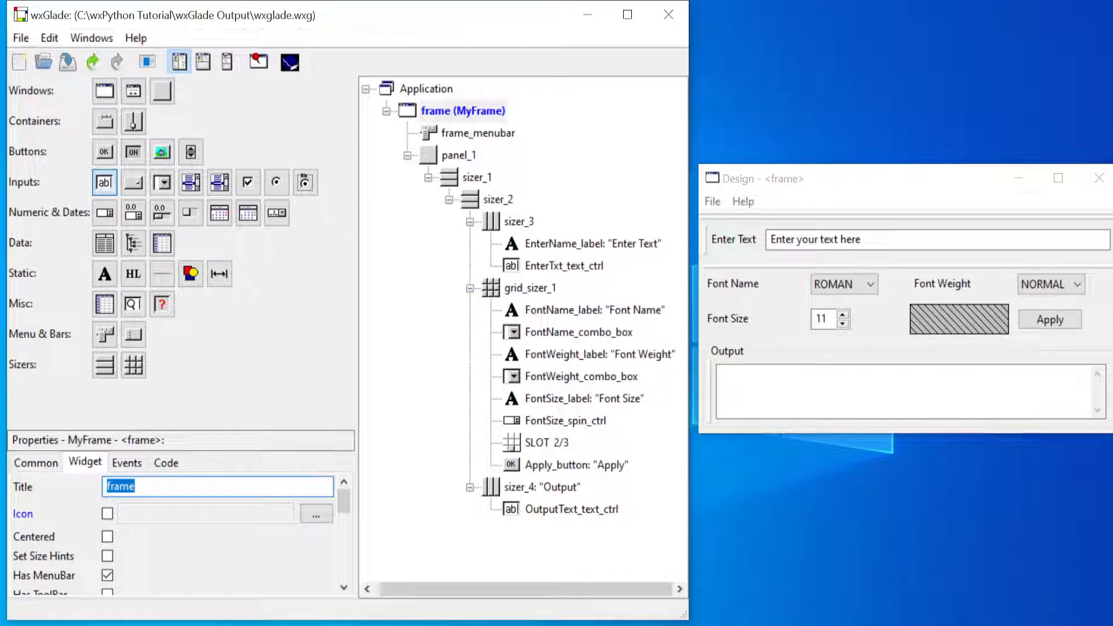
type("My Application")
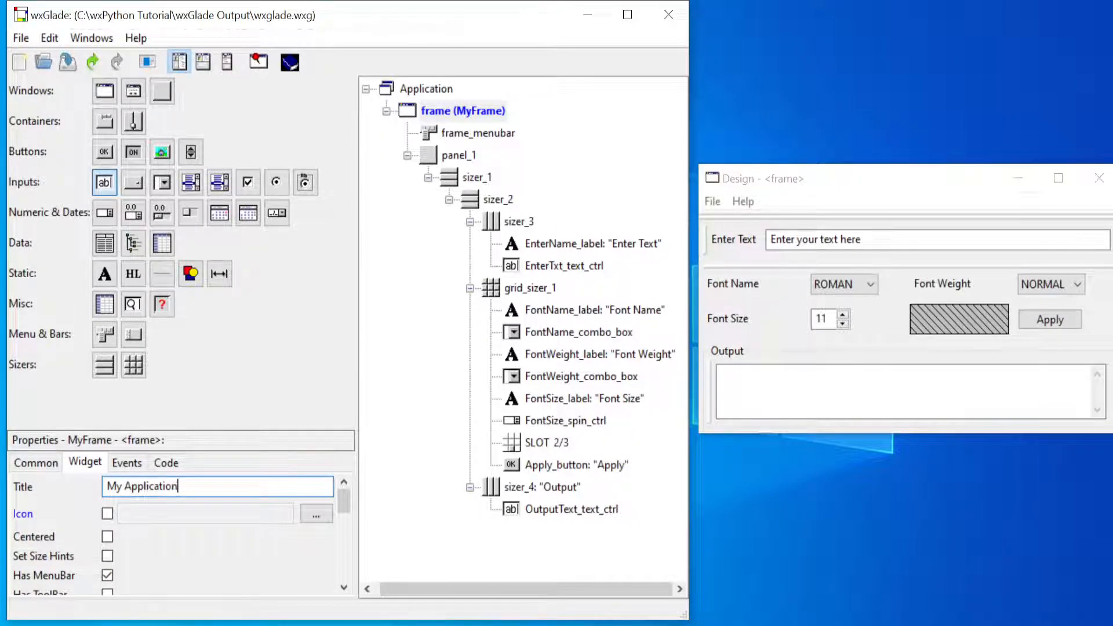
left_click(66, 63)
- Preview the frame to check its title bar, and close the preview
left_click(92, 37)
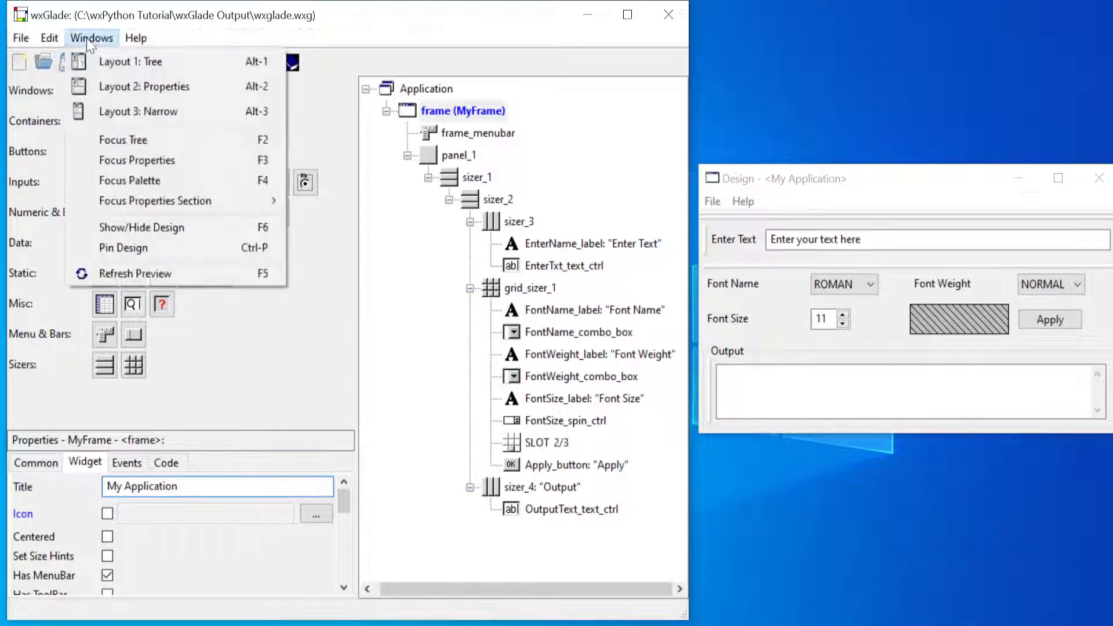
left_click(158, 273)
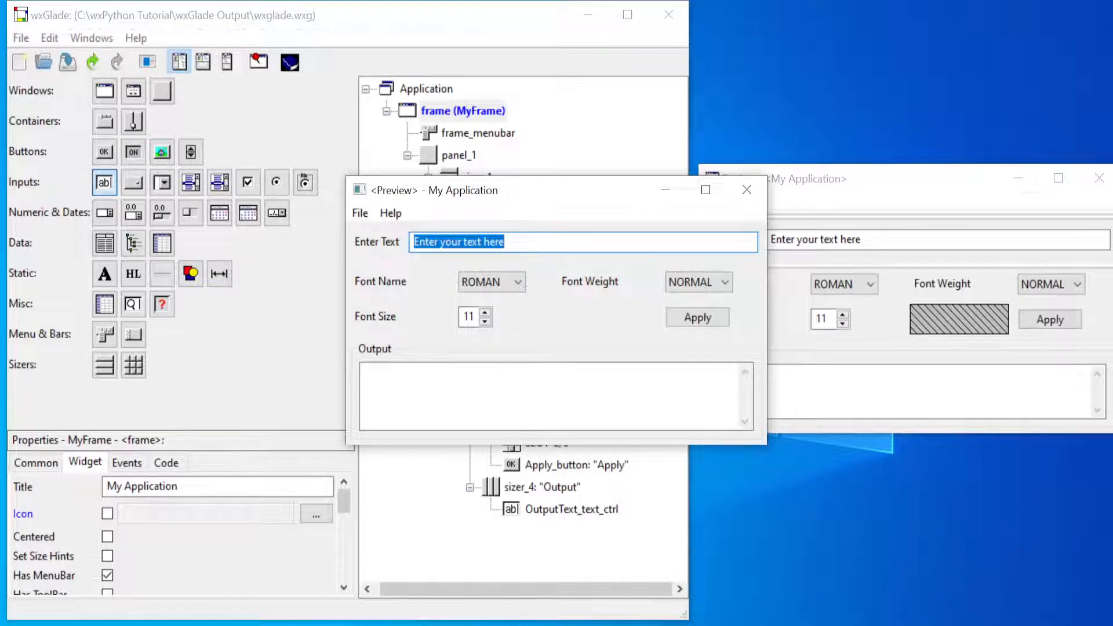
left_click(747, 190)
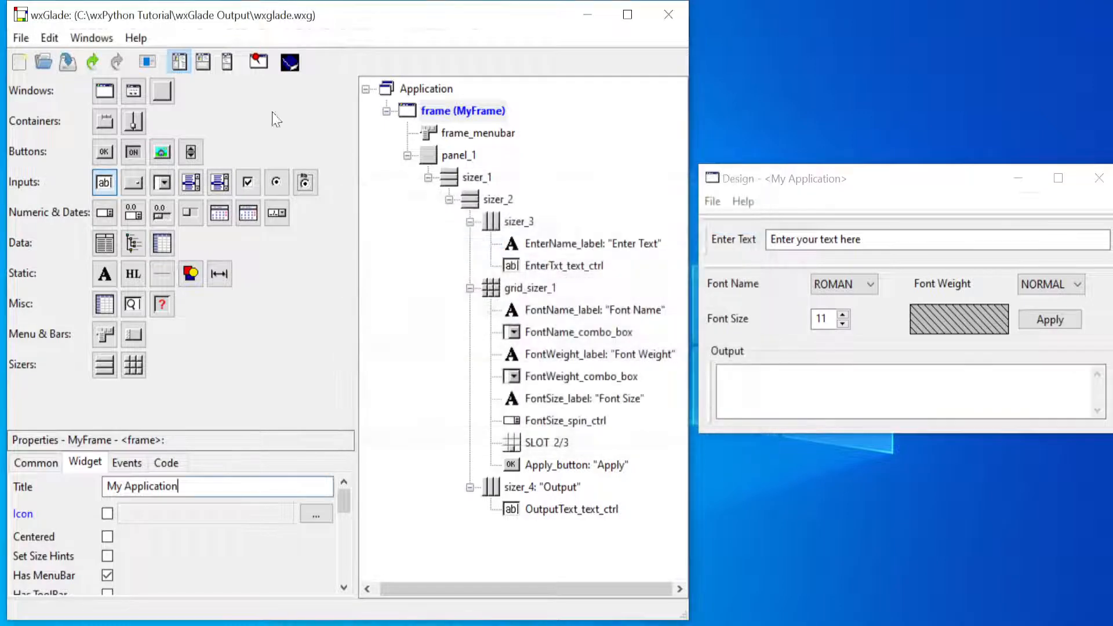
- Generate the Python code and open wxglade_out.py from the wxGlade Output folder in Visual Studio Code
left_click(148, 64)
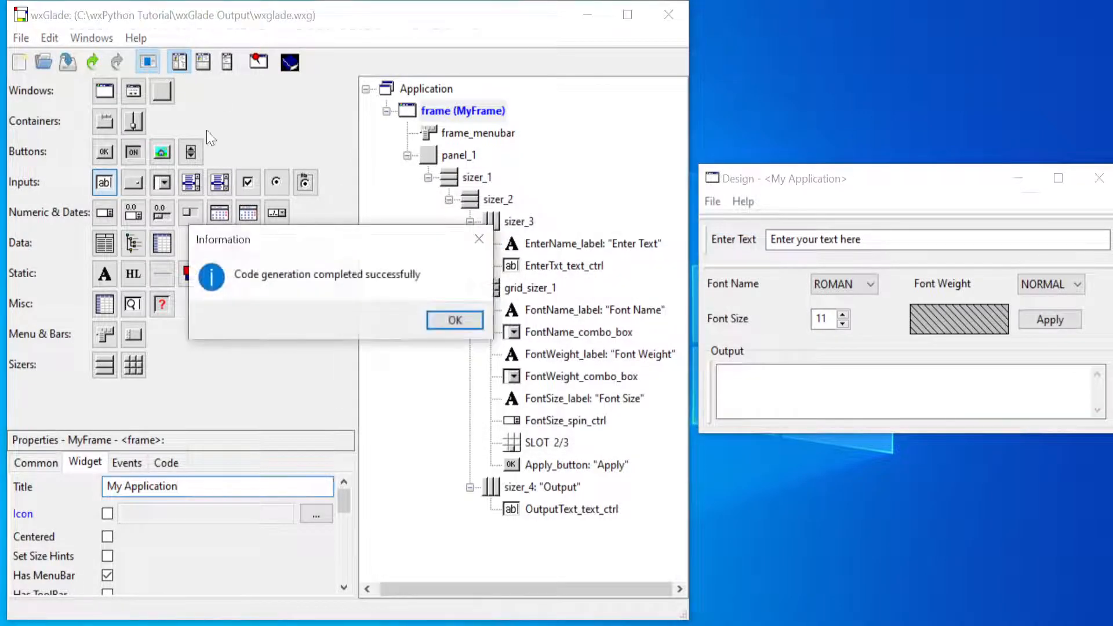
left_click(455, 321)
left_click(376, 625)
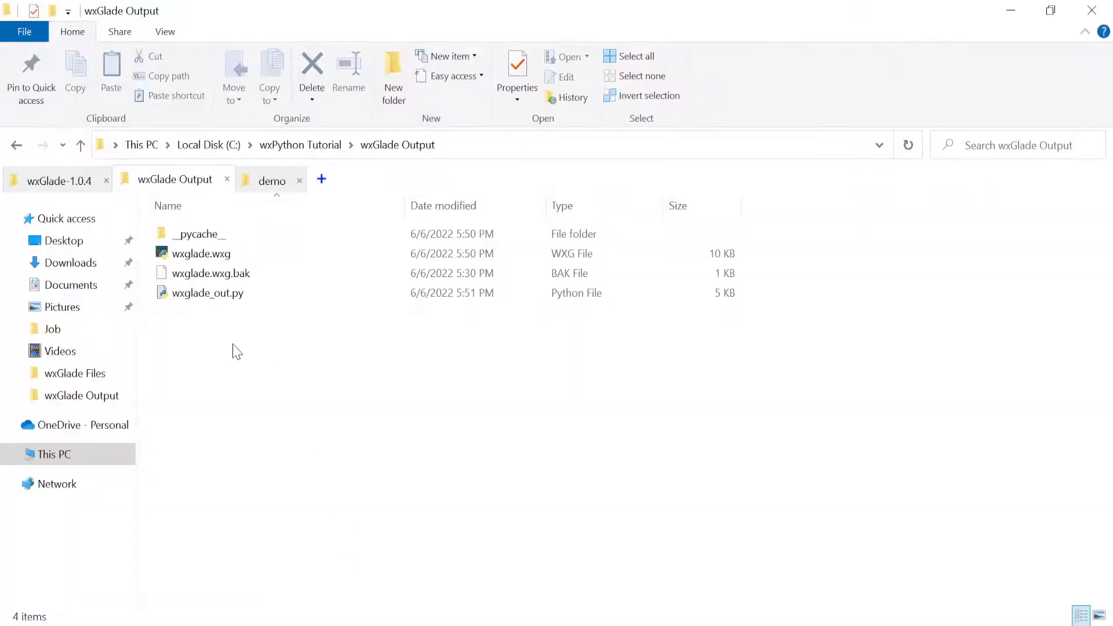
left_click(197, 293)
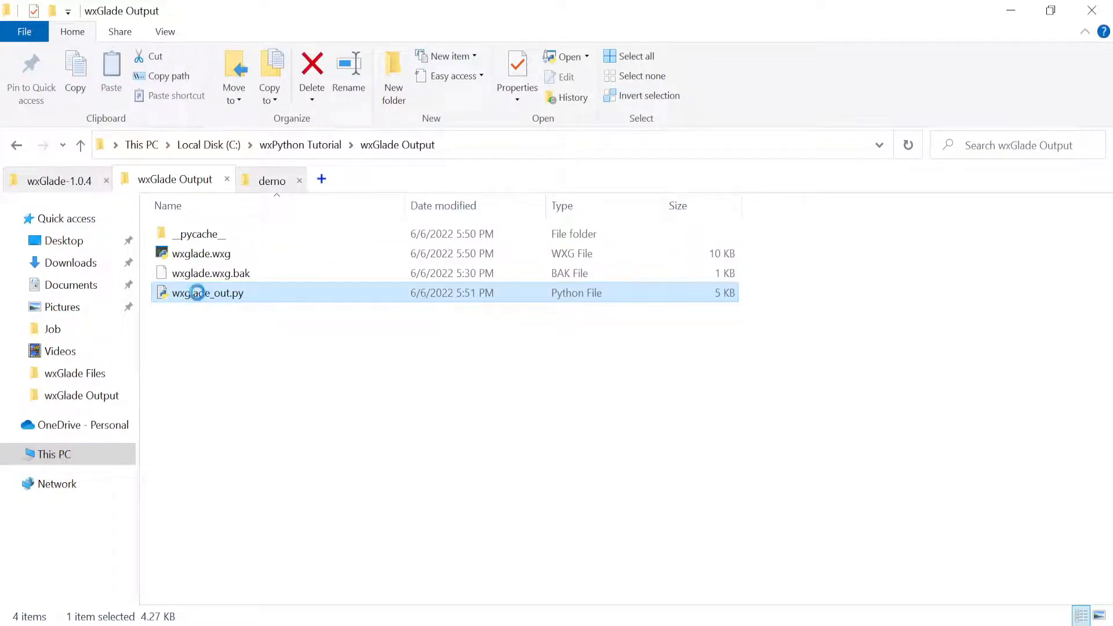
right_click(197, 294)
left_click(145, 165)
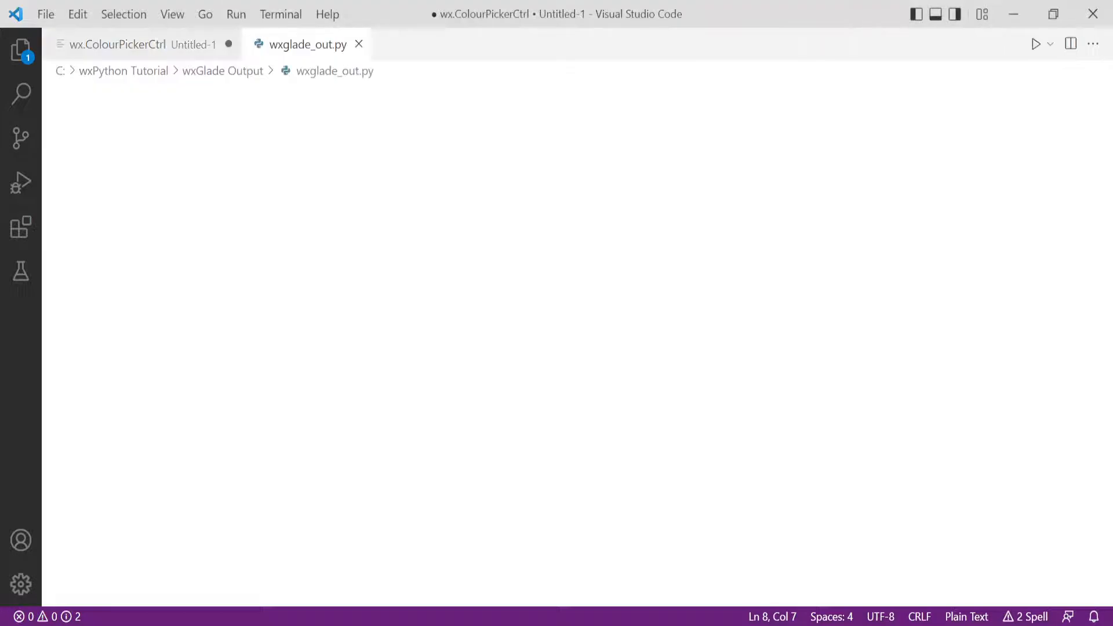
- Run wxglade_out.py and test its window by choosing the SWISS font name and applying it, closing the window and terminal when finished
scroll(556, 342, "down", 20)
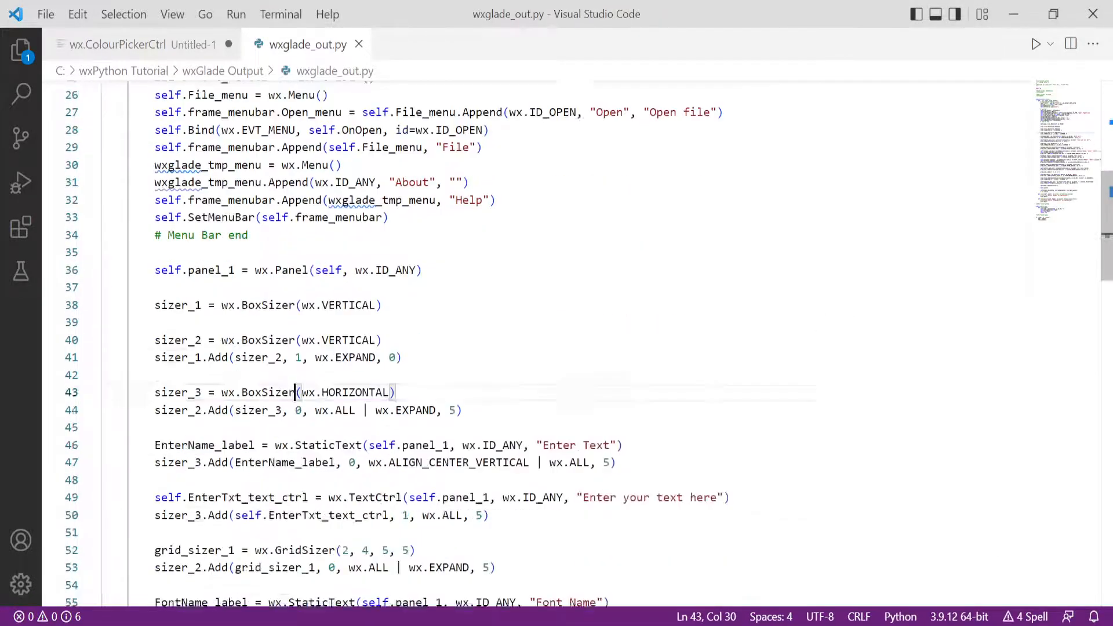
scroll(556, 342, "up", 20)
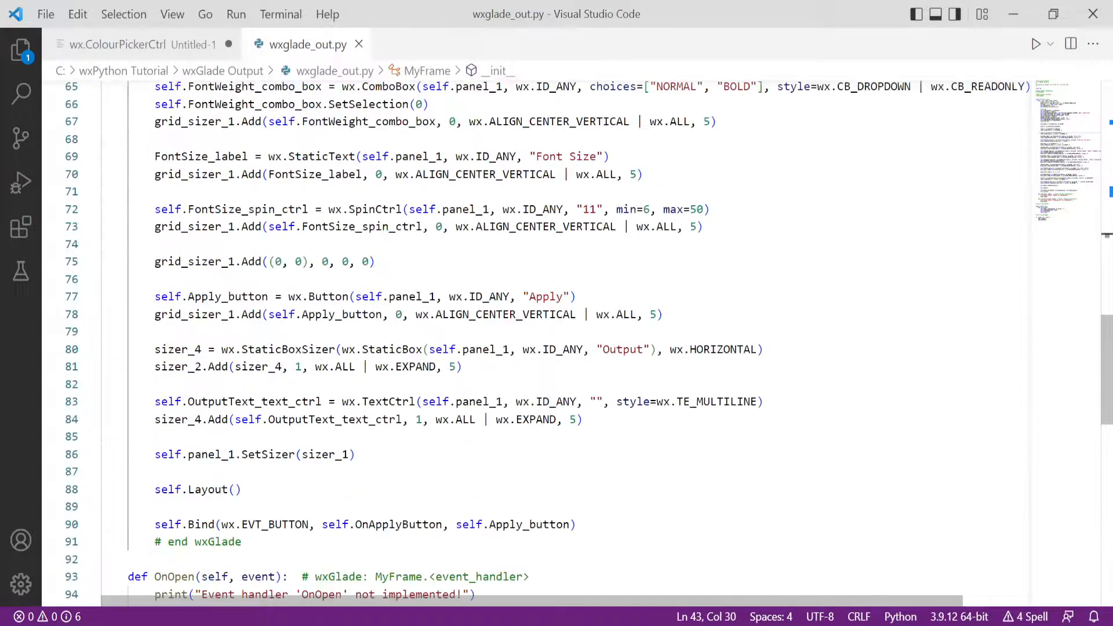
left_click(1034, 45)
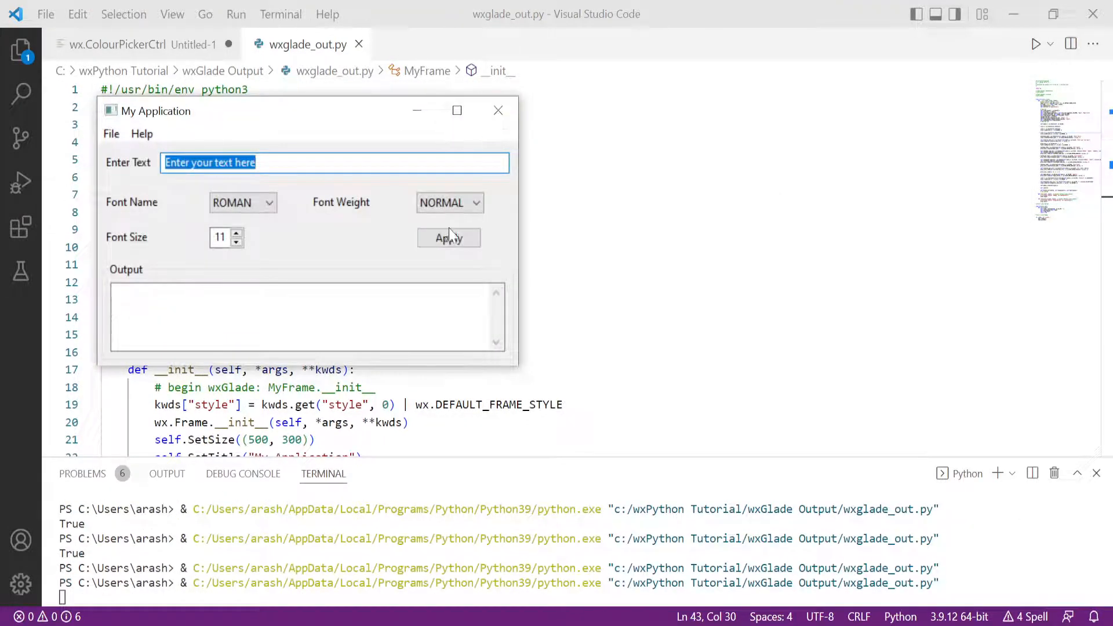
left_click(458, 198)
left_click(458, 198)
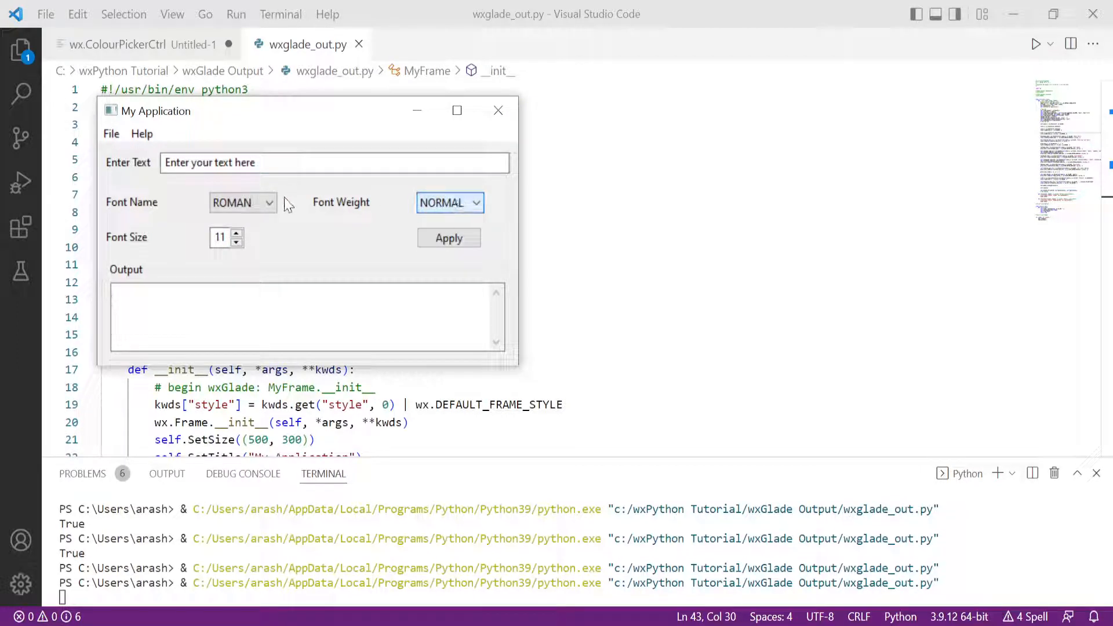
left_click(267, 202)
left_click(243, 233)
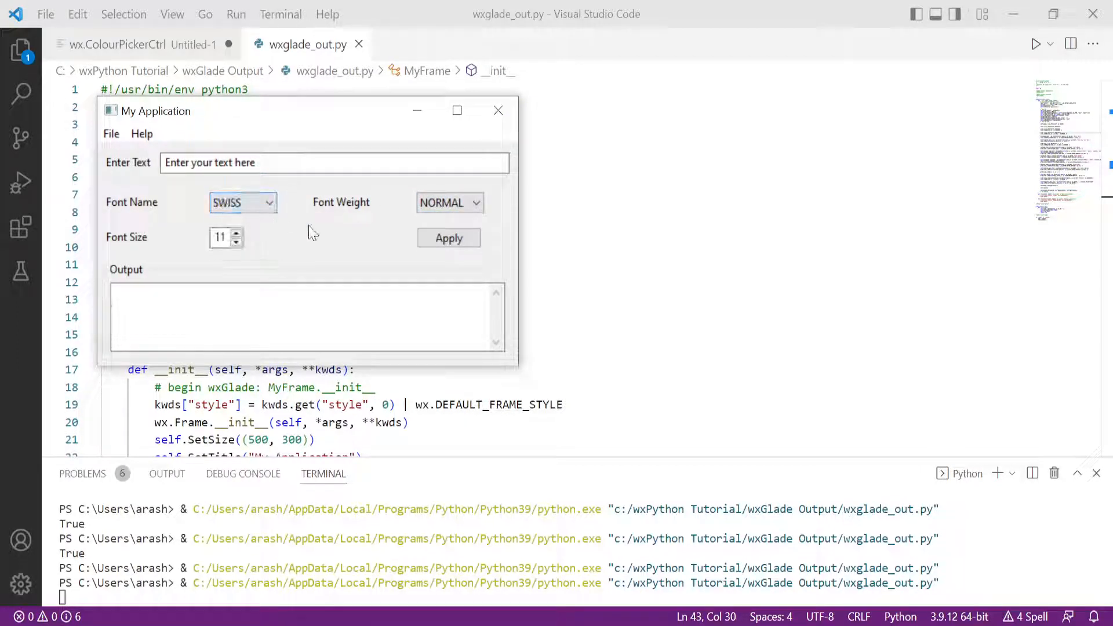
left_click(448, 239)
left_click(498, 111)
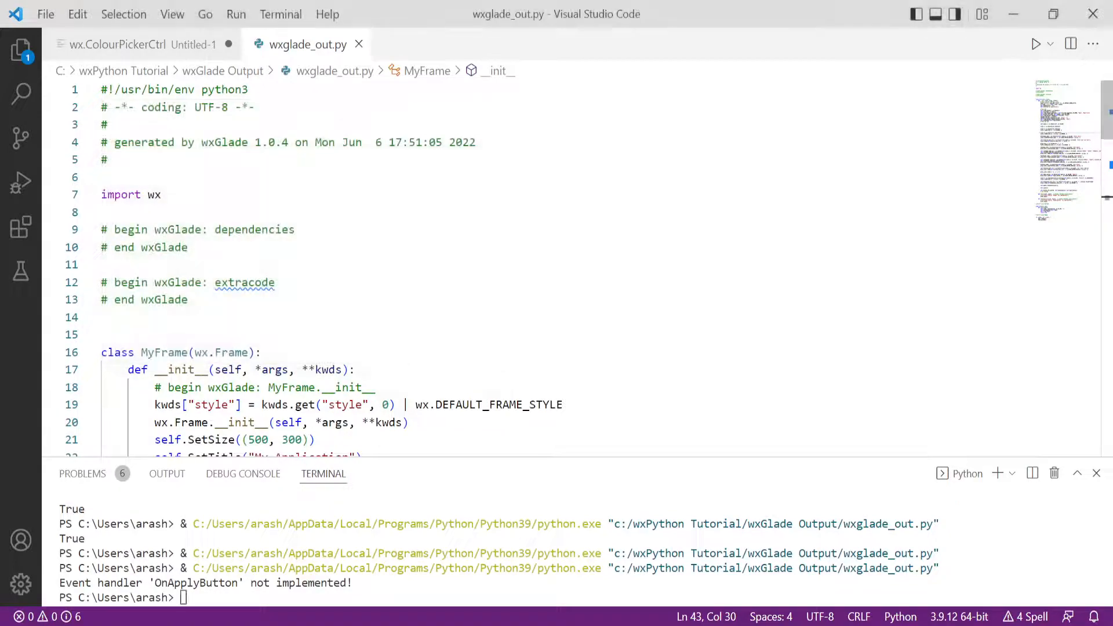
left_click(1097, 473)
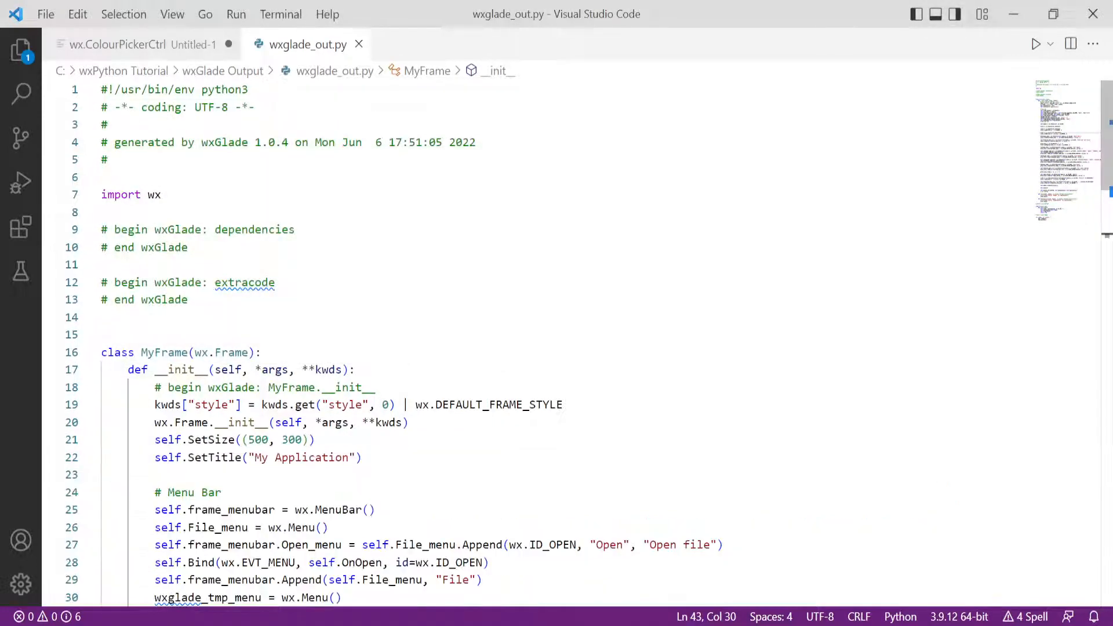
- Examine the generated code in wxglade_out.py, including the OnOpen and OnApplyButton event handlers and the widget definitions
scroll(1097, 482, "down", 10)
scroll(557, 337, "down", 18)
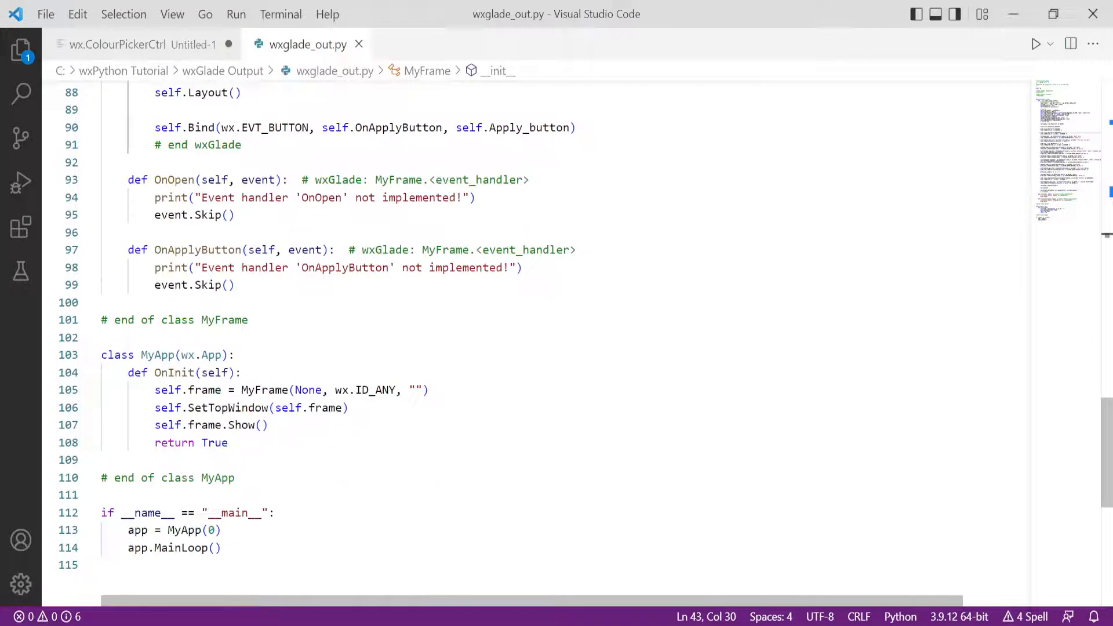
double_click(174, 180)
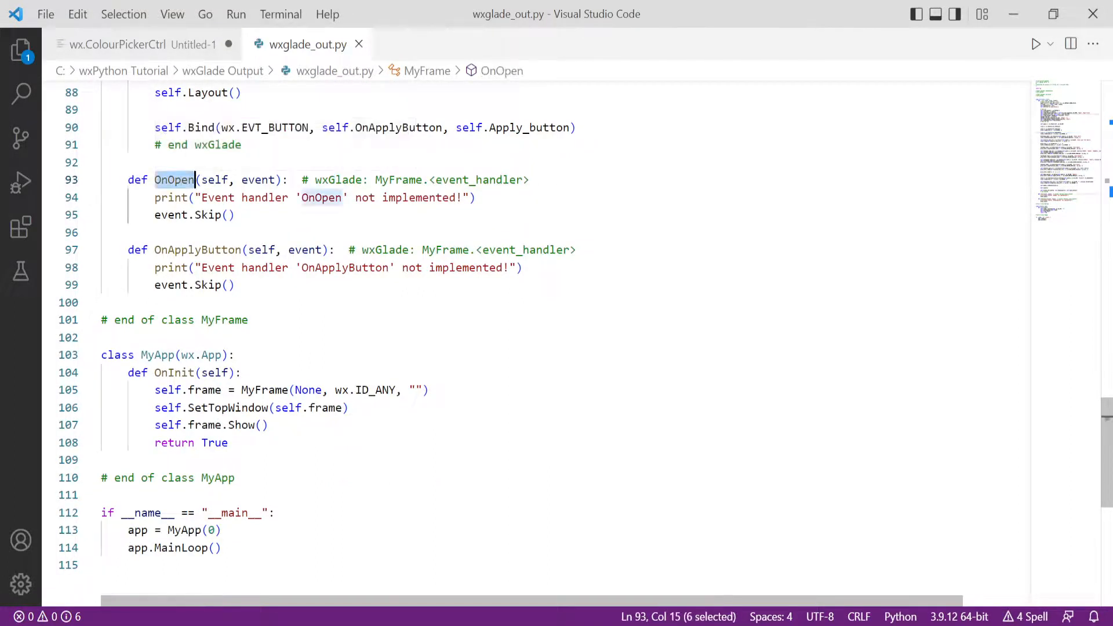
double_click(216, 249)
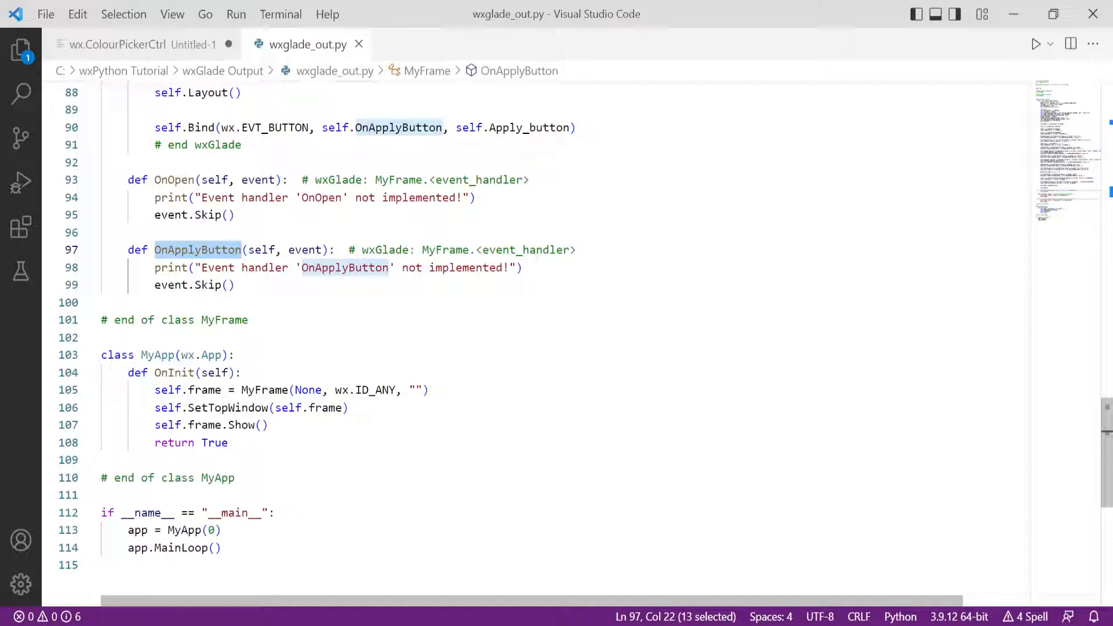
scroll(556, 336, "up", 16)
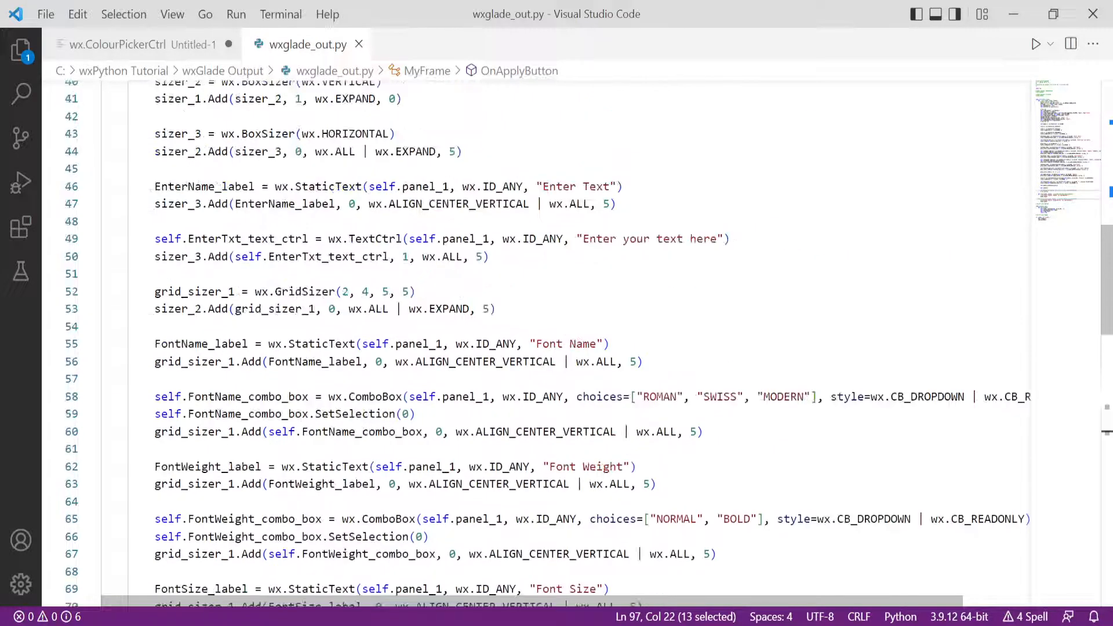
scroll(557, 337, "up", 13)
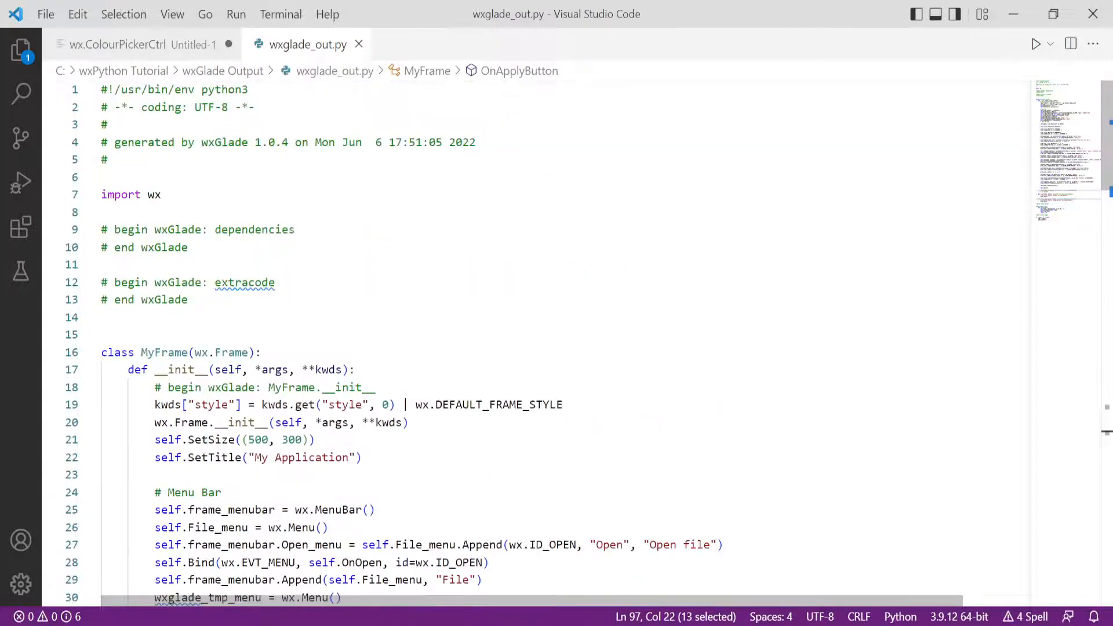
scroll(556, 336, "down", 20)
scroll(557, 336, "up", 20)
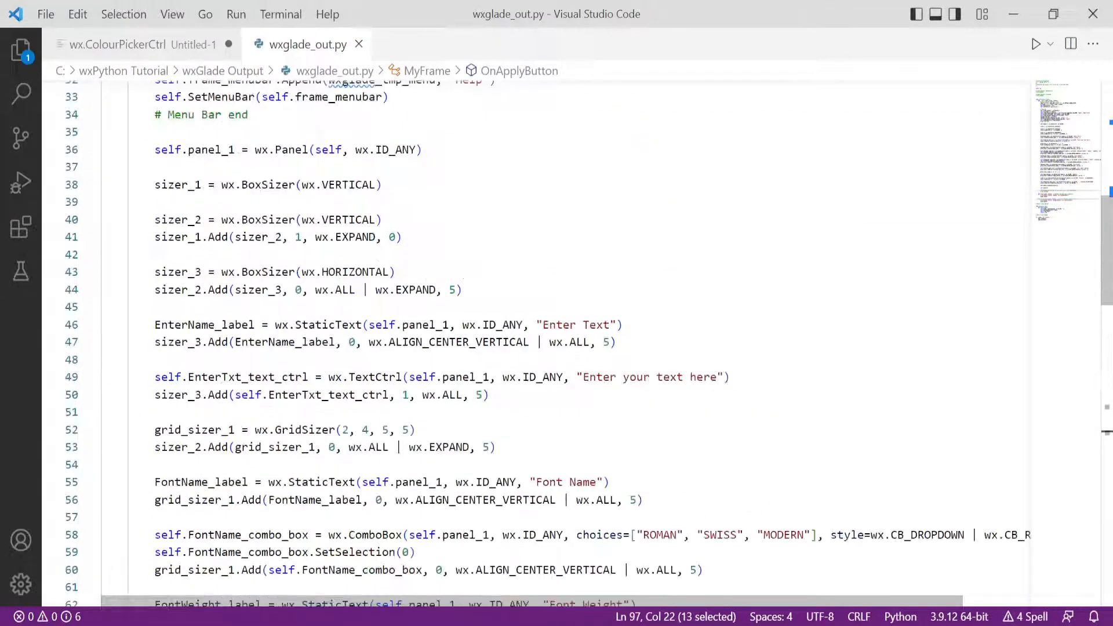
scroll(557, 336, "up", 11)
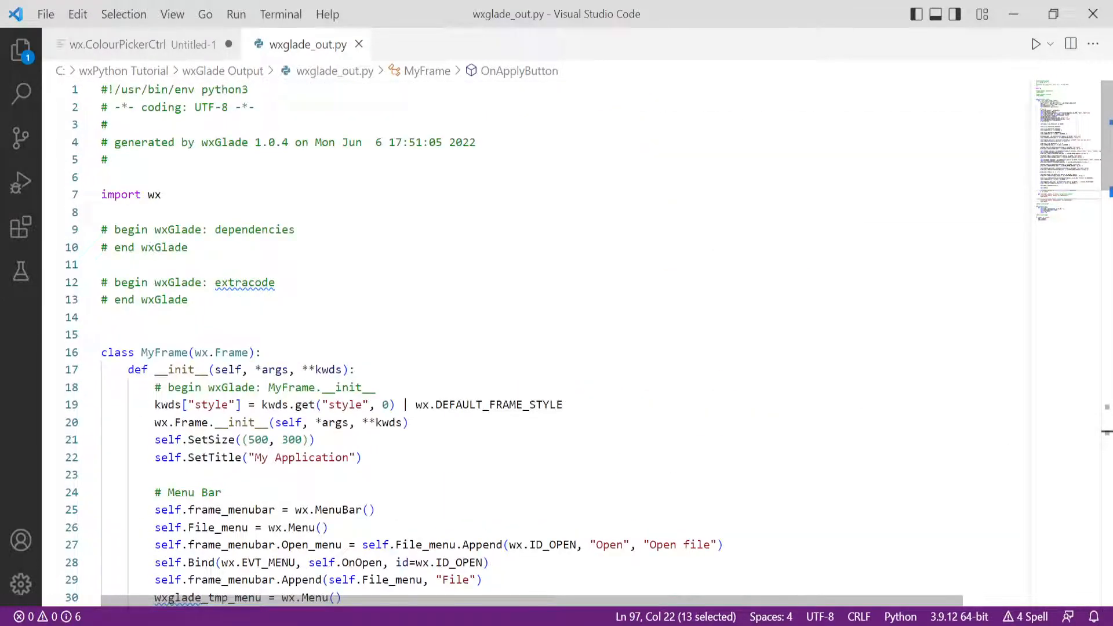